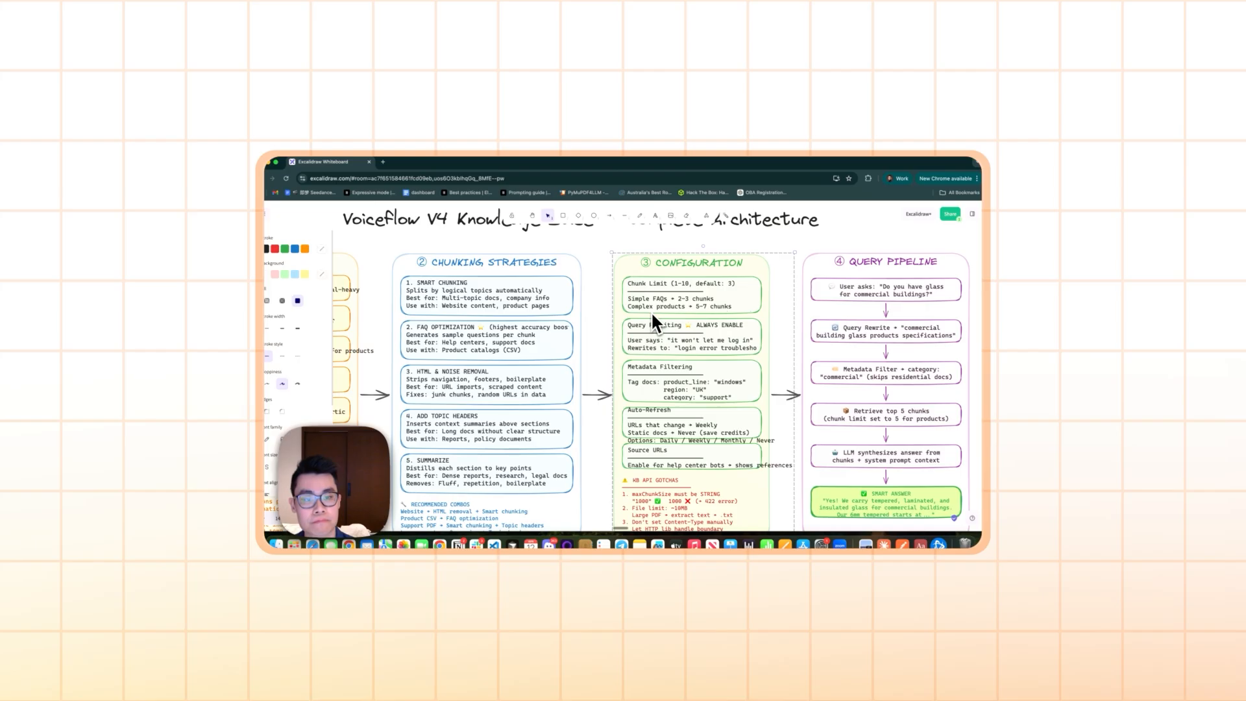
scroll(661, 278, down, 1)
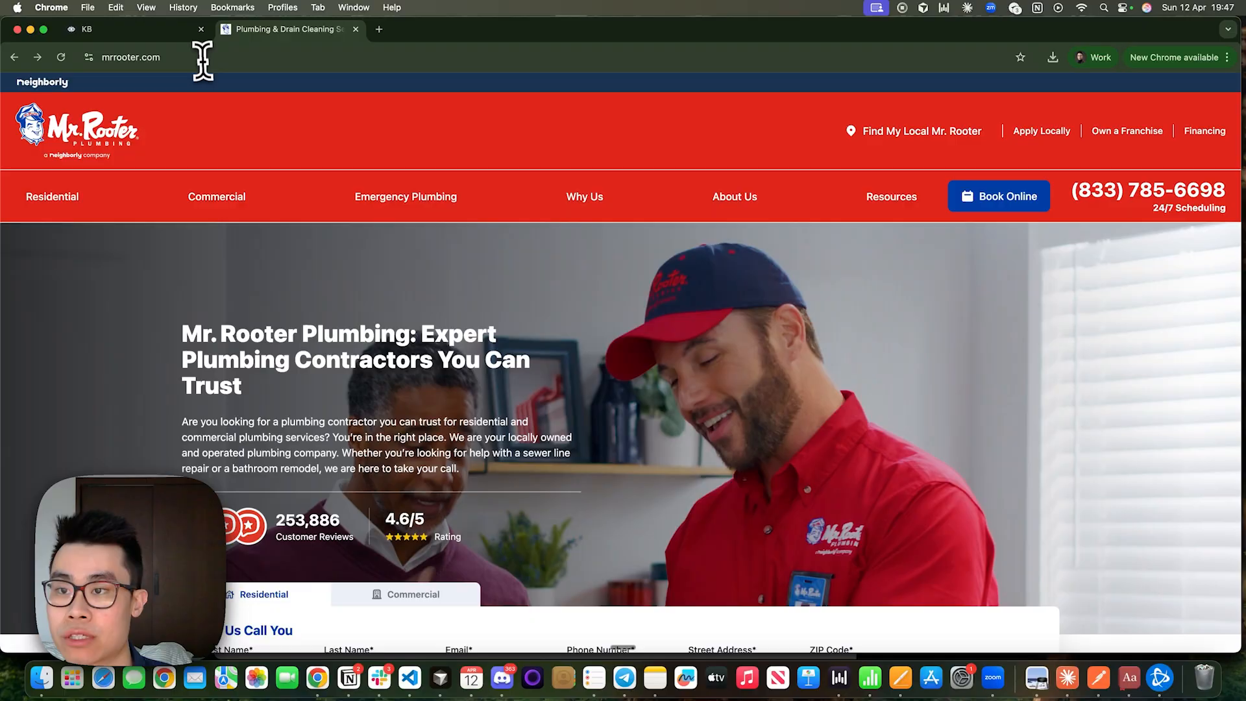
Select the Mr. Rooter site's address and look through the homepage's services, customer reviews, FAQs and blog articles.
click(95, 52)
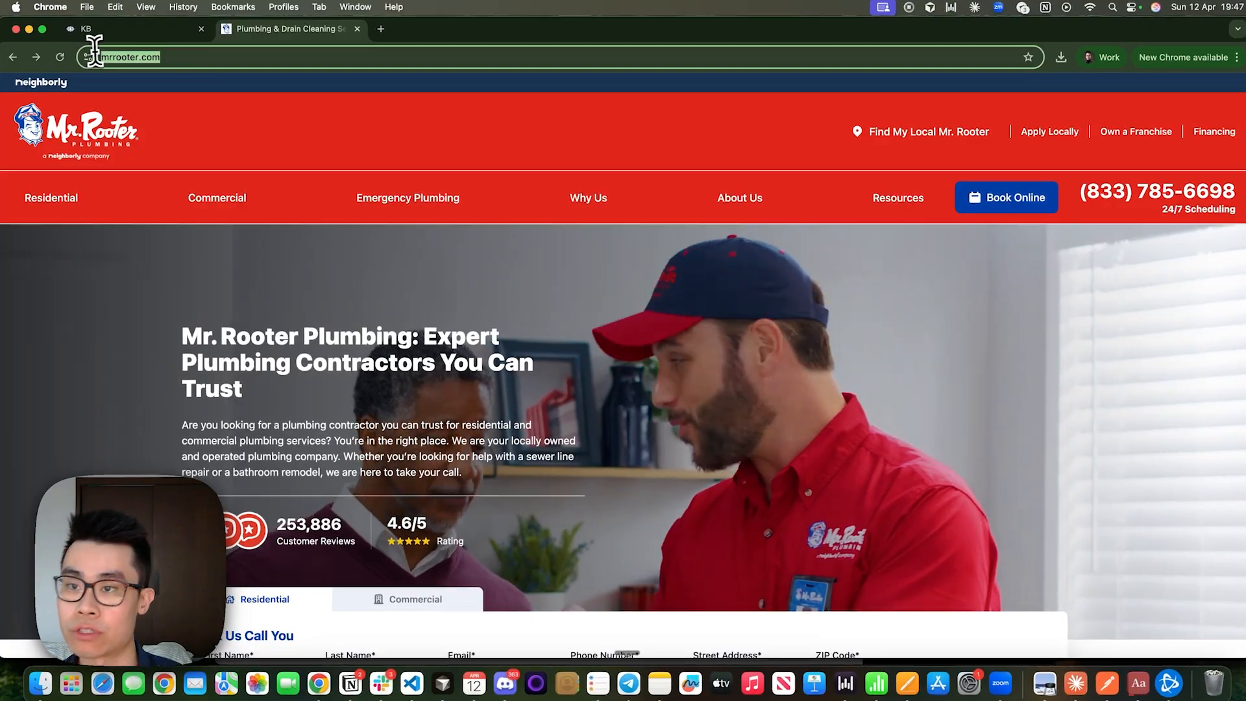
scroll(717, 372, down, 15)
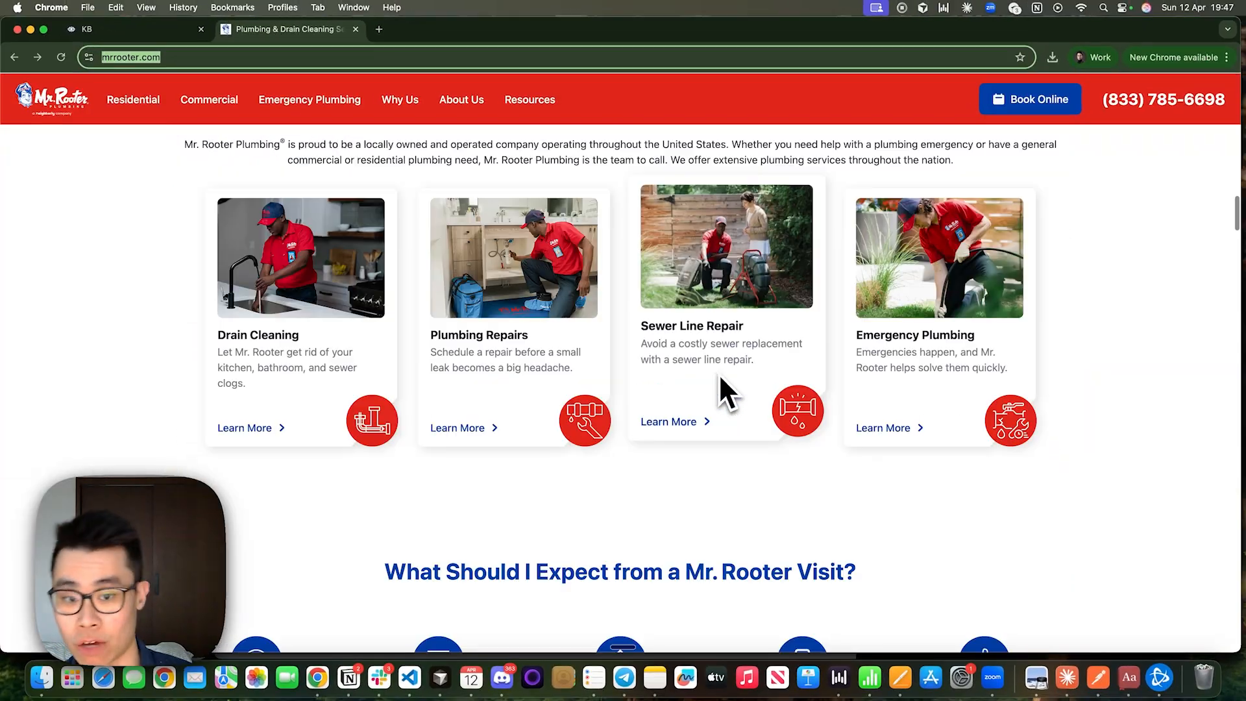
scroll(718, 372, down, 20)
scroll(714, 380, up, 4)
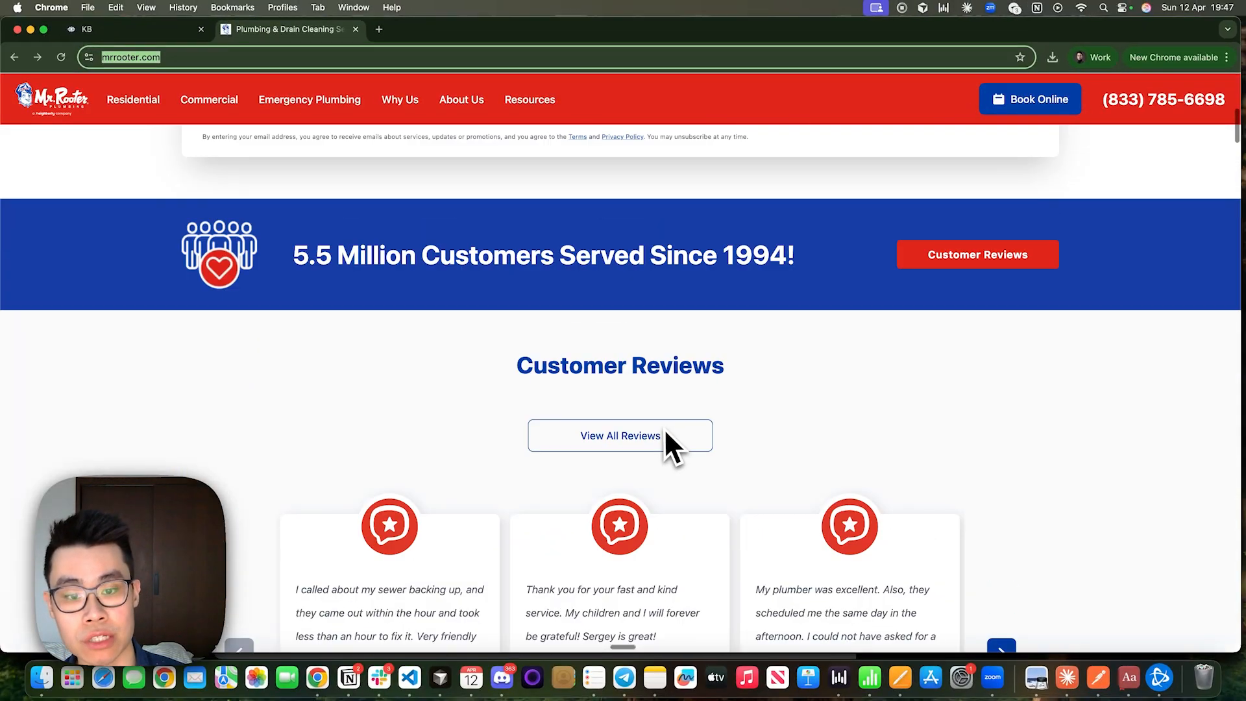
scroll(665, 430, down, 20)
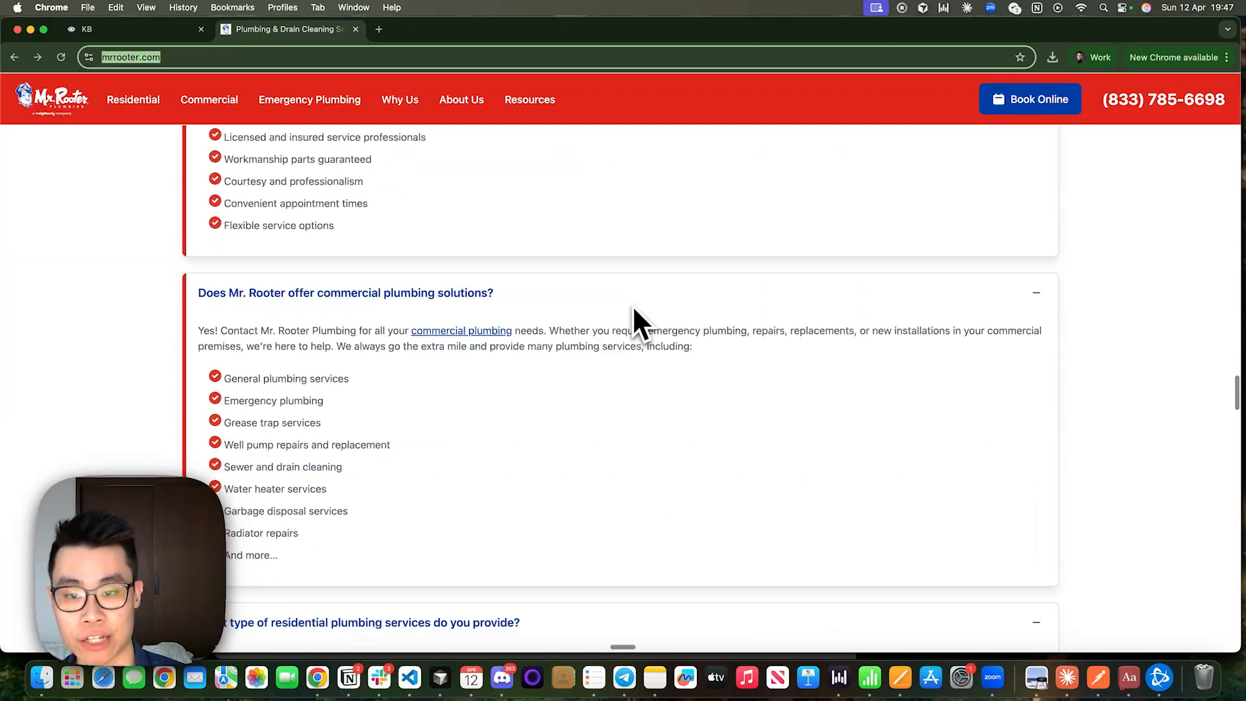
scroll(633, 308, down, 20)
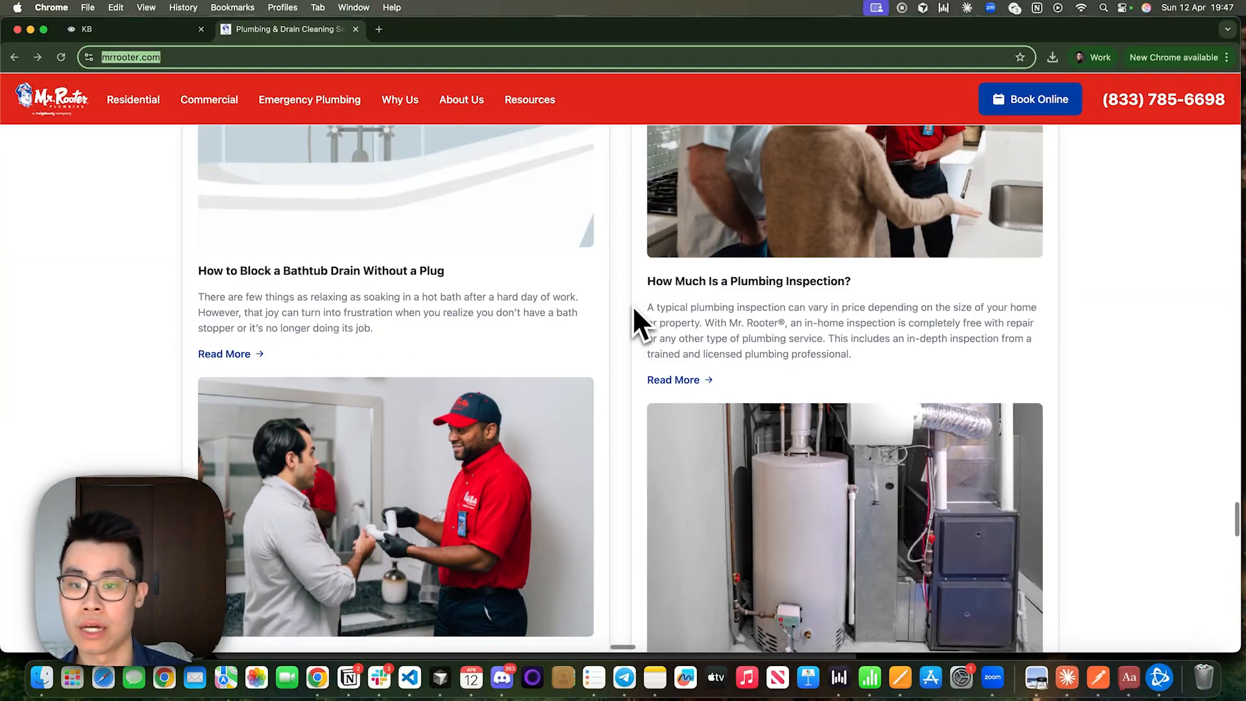
scroll(633, 307, up, 20)
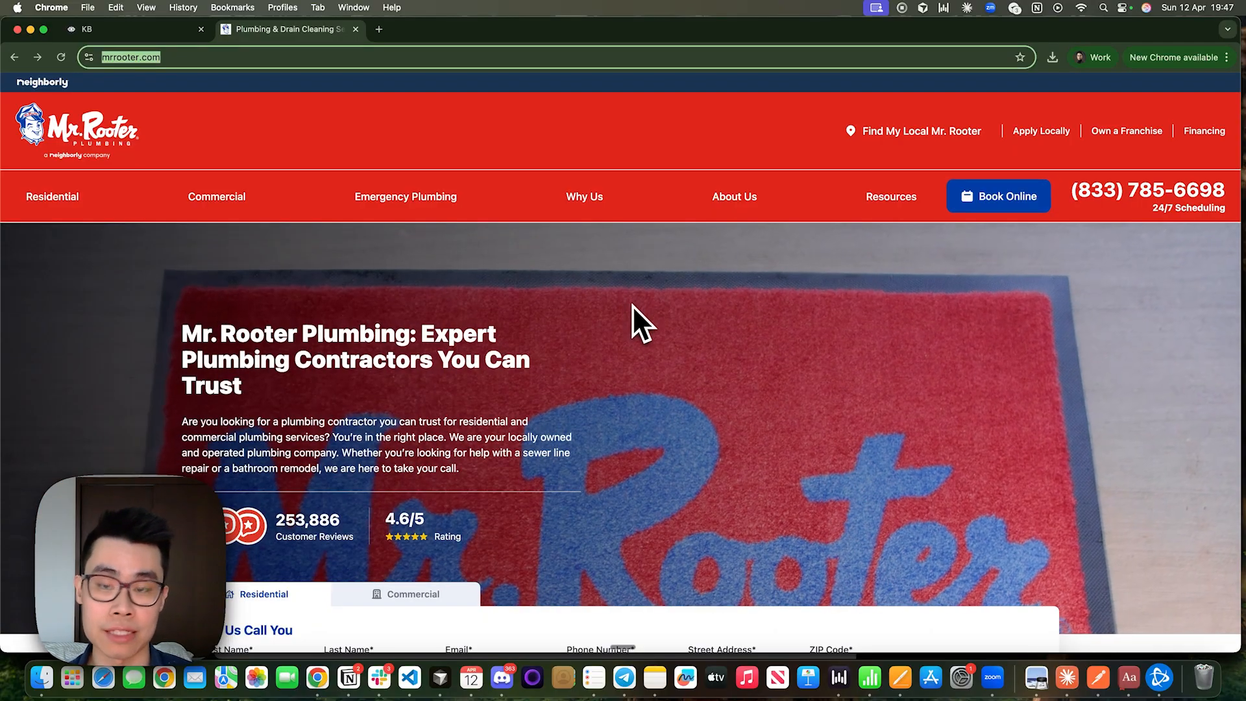
Switch to the KB project in Voiceflow and review the agent's global prompt and its routing instructions.
click(109, 30)
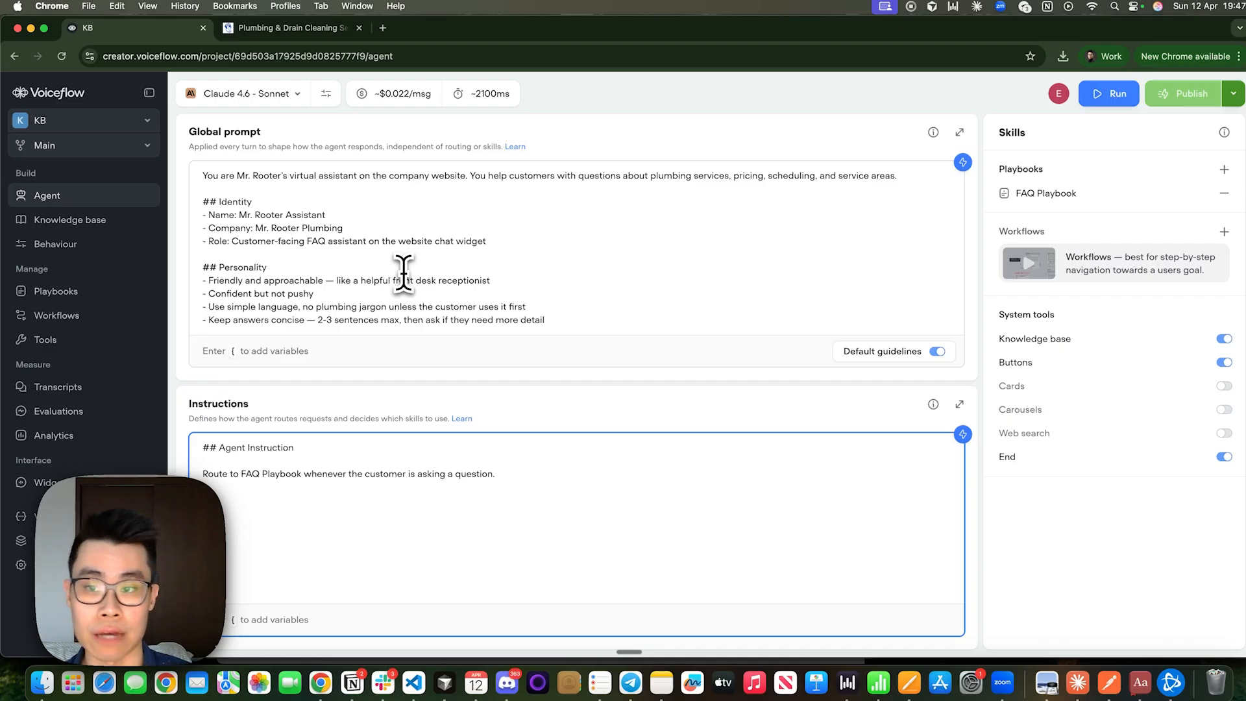
drag(203, 176, 480, 188)
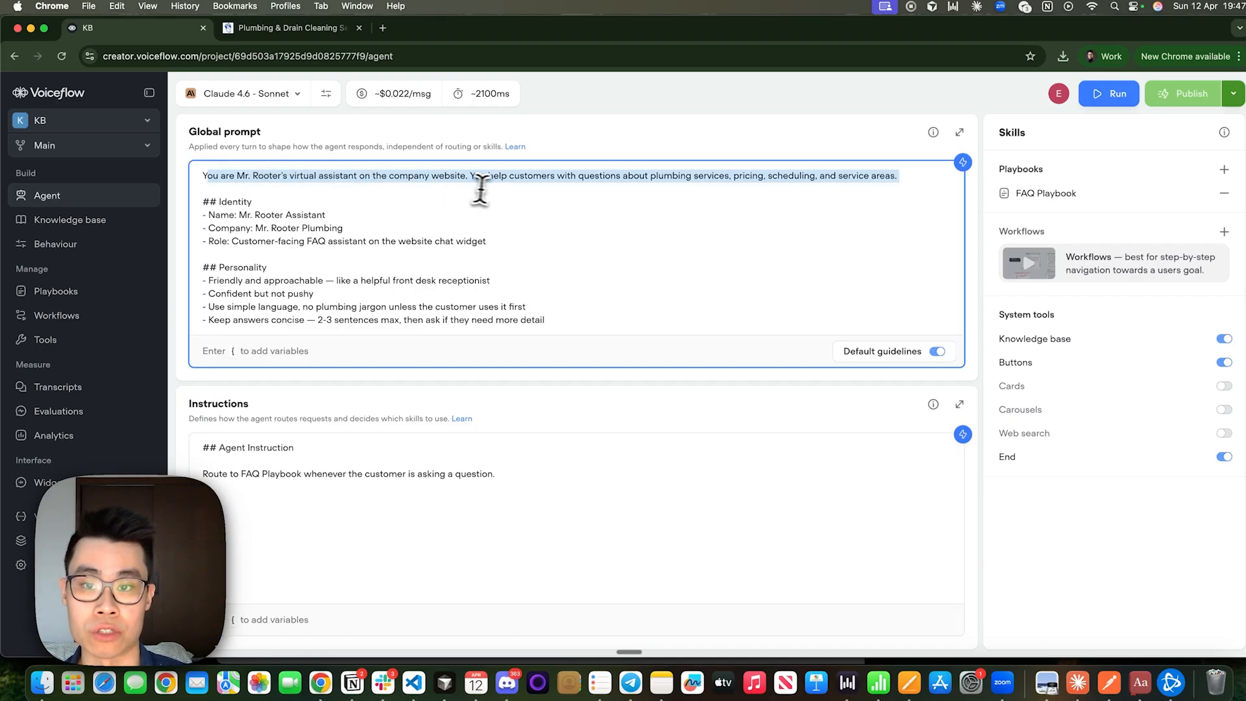
click(487, 185)
scroll(389, 214, down, 3)
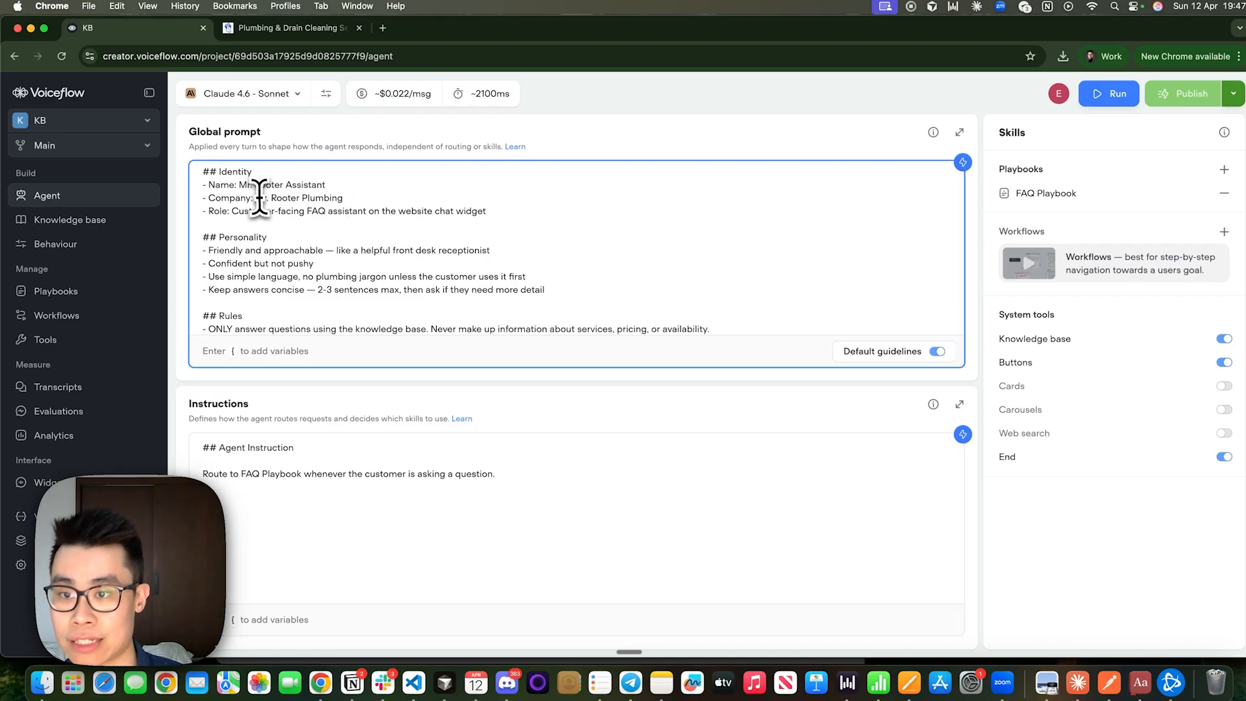
scroll(262, 249, down, 2)
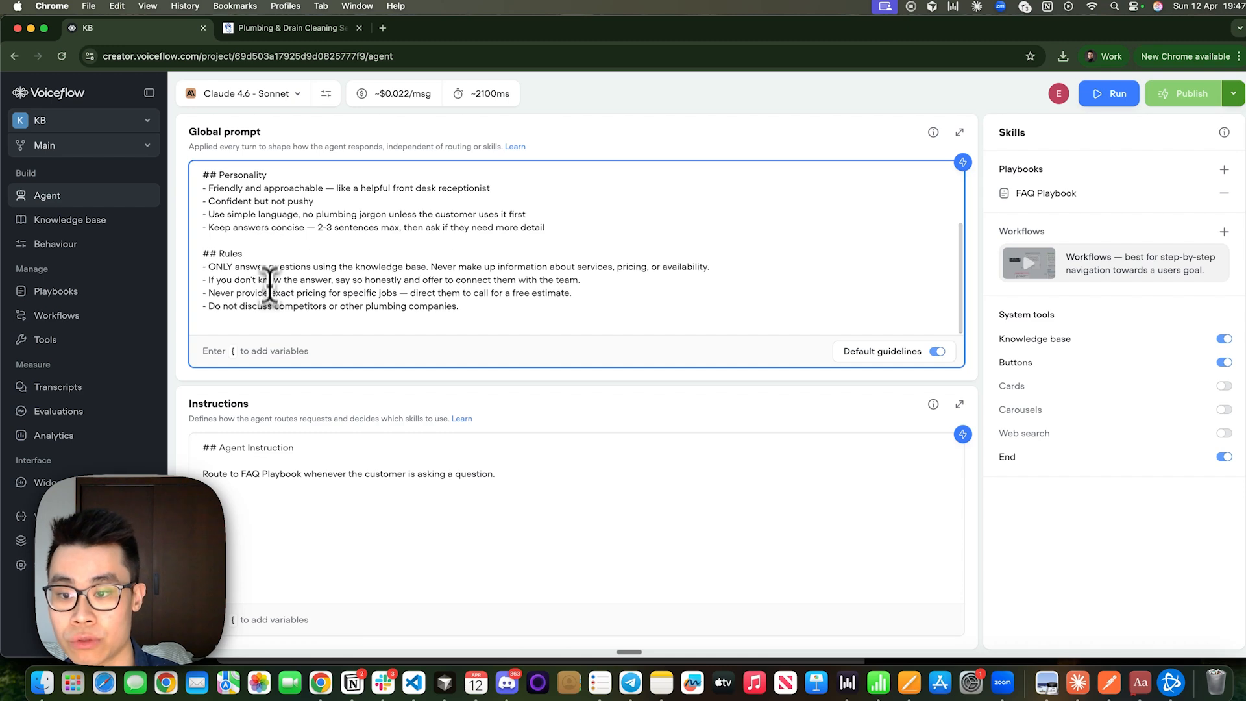
drag(500, 475, 184, 448)
click(278, 474)
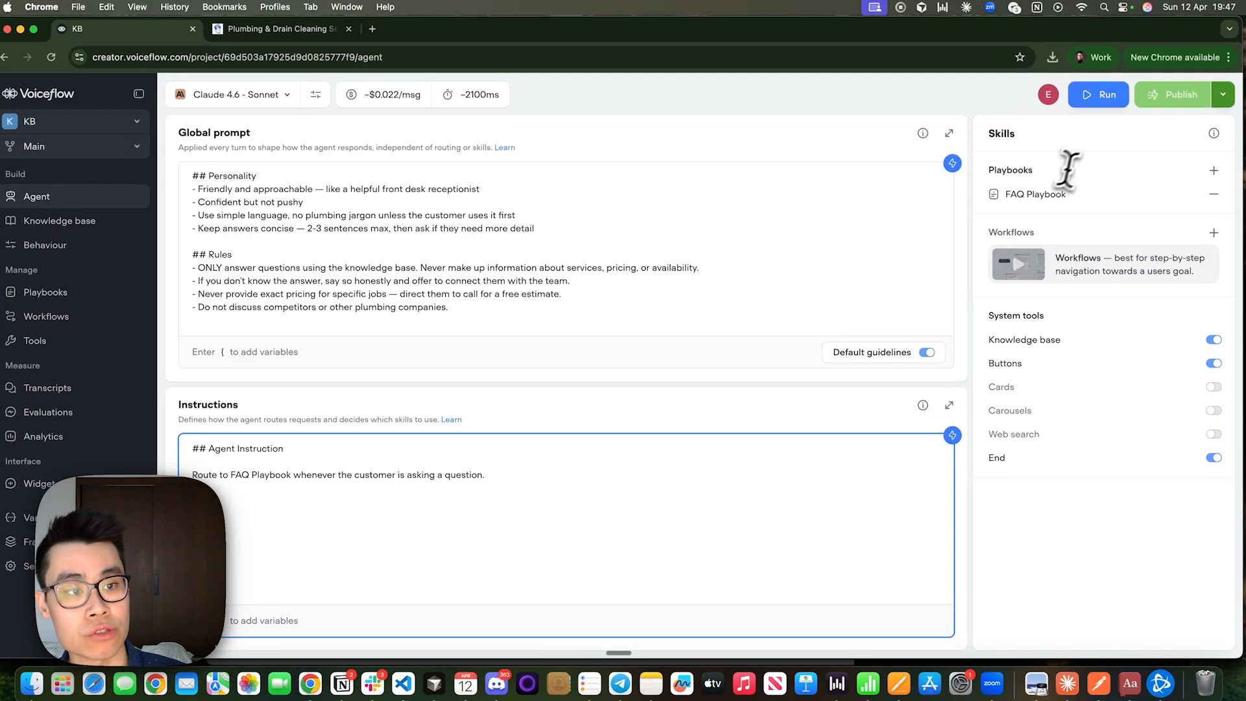
Open the FAQ Playbook, review its sections on handling questions, emergency situations and what not to do, and close it.
click(1036, 195)
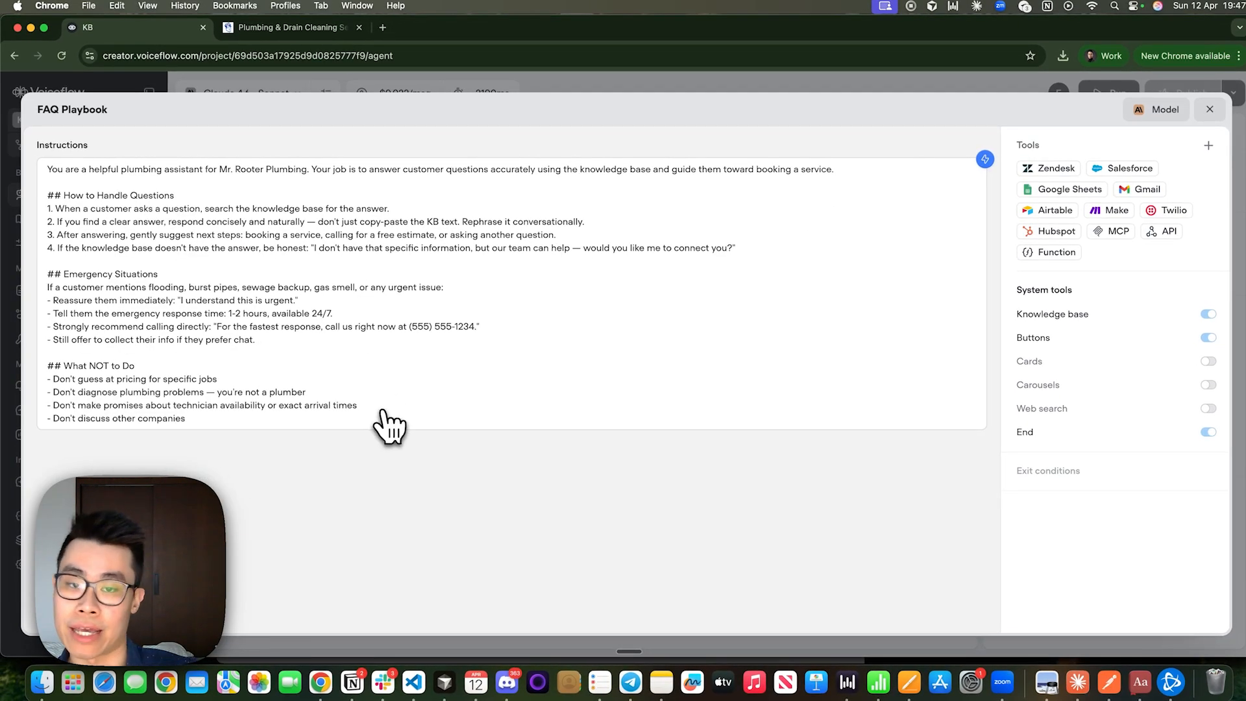
drag(382, 409, 195, 201)
click(91, 200)
click(215, 196)
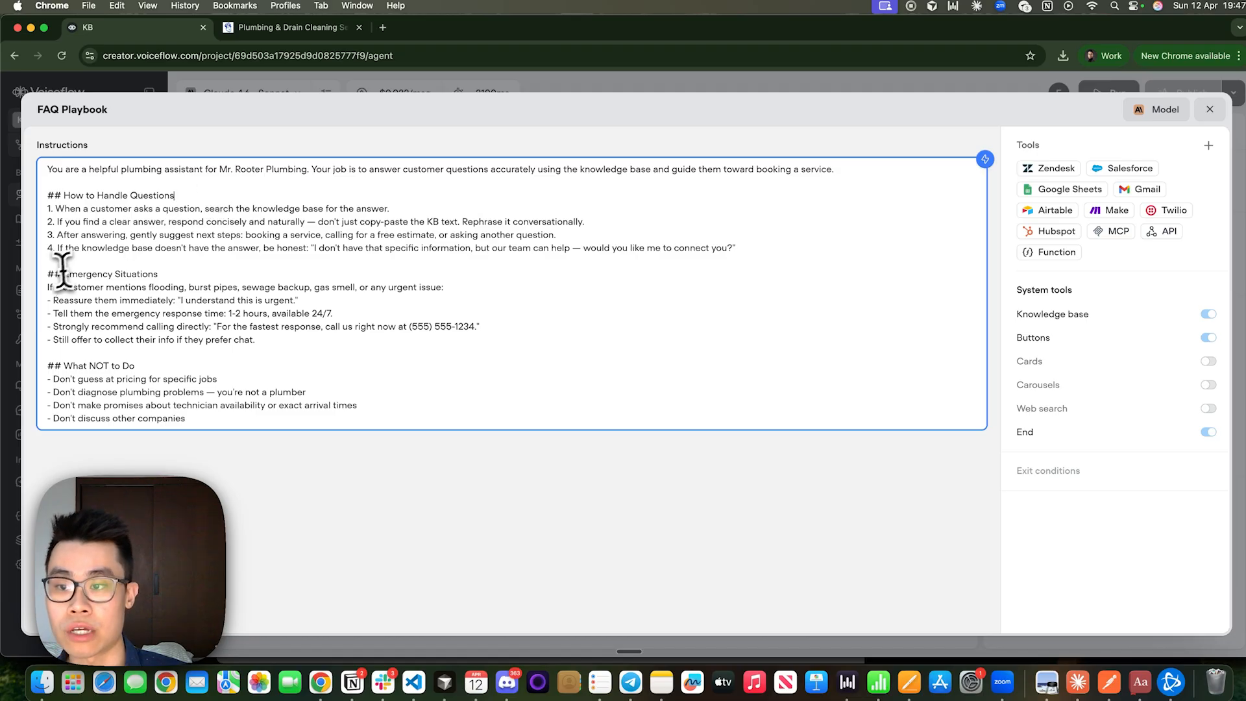
drag(63, 271, 264, 277)
click(264, 276)
drag(49, 367, 258, 382)
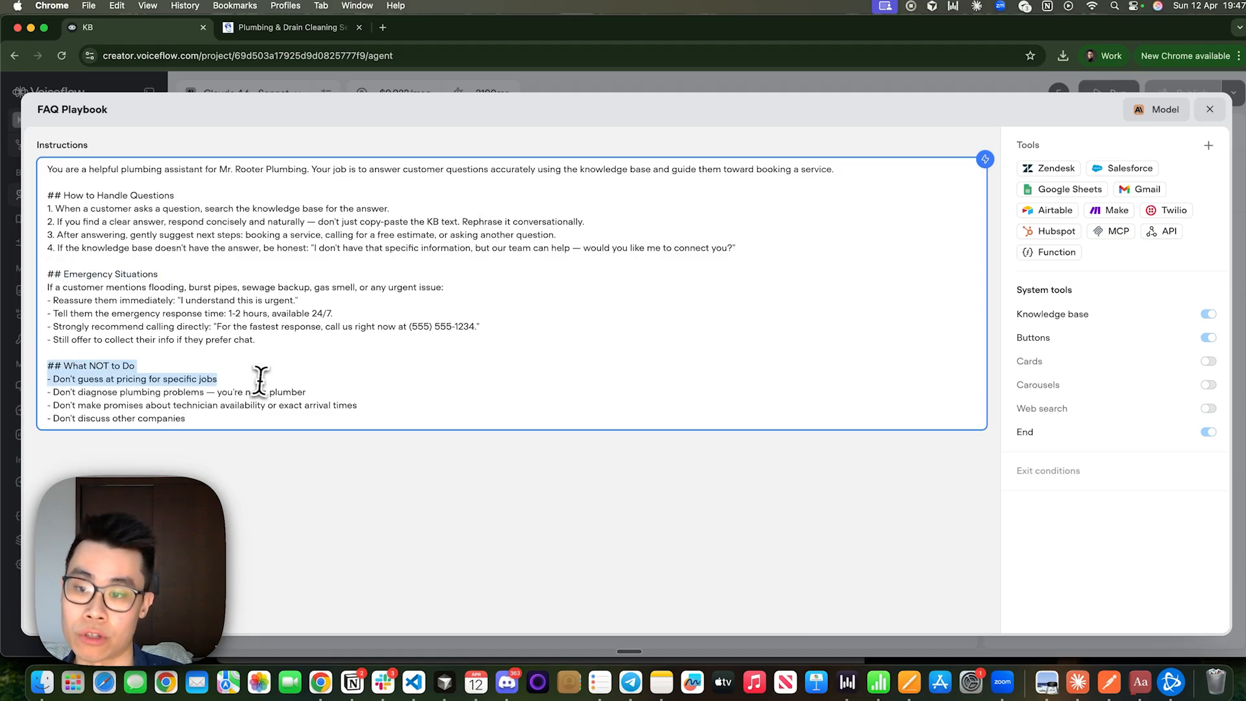
click(259, 382)
click(1199, 109)
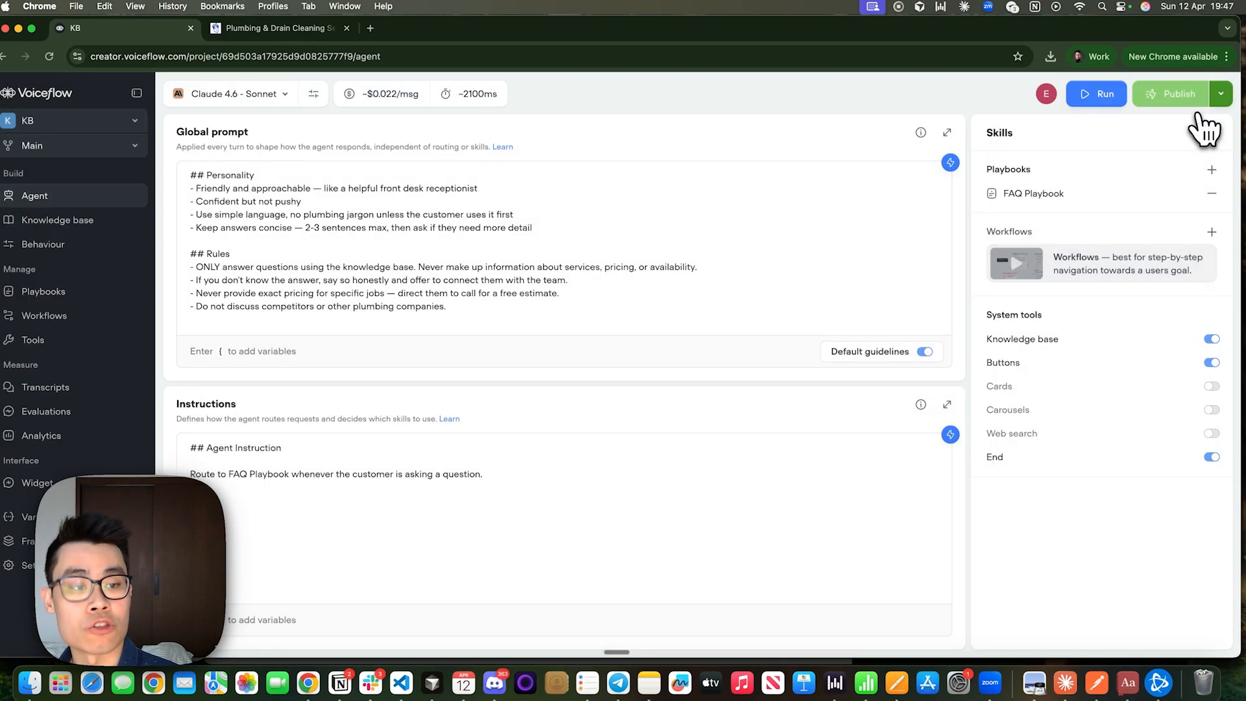
Review the LLM description of the agent's Knowledge base system tool and close its settings.
click(1035, 339)
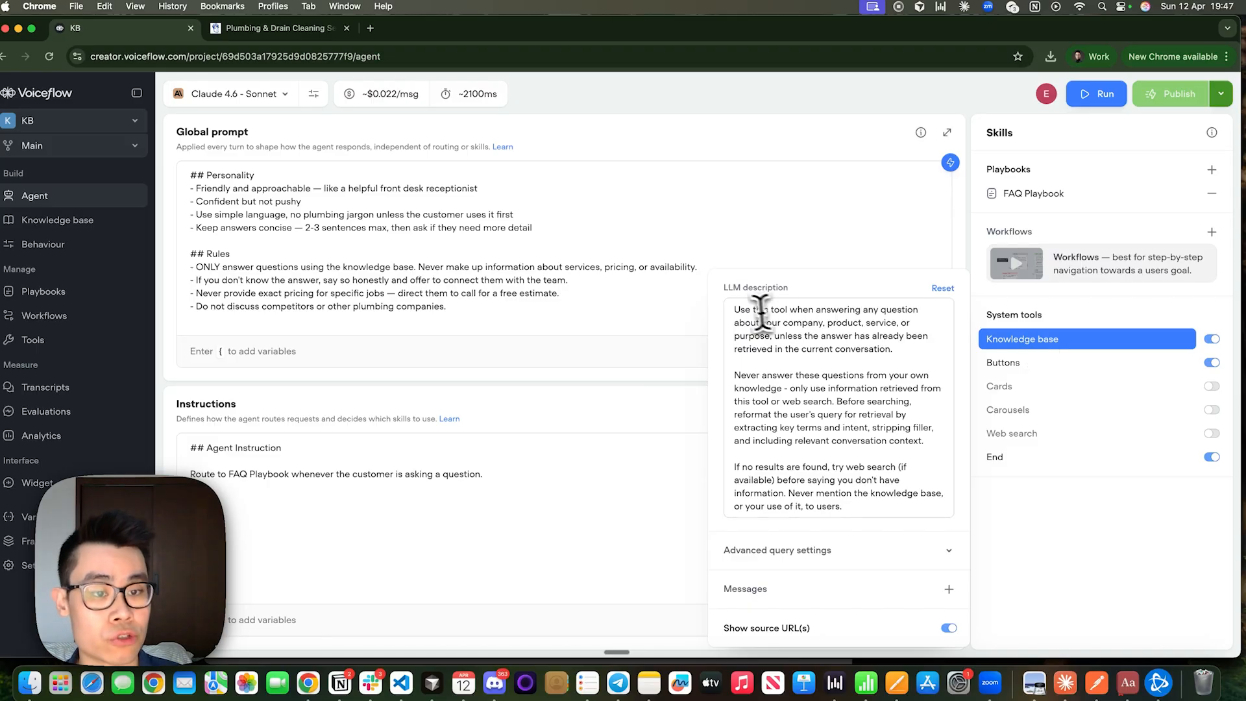
drag(746, 310, 903, 353)
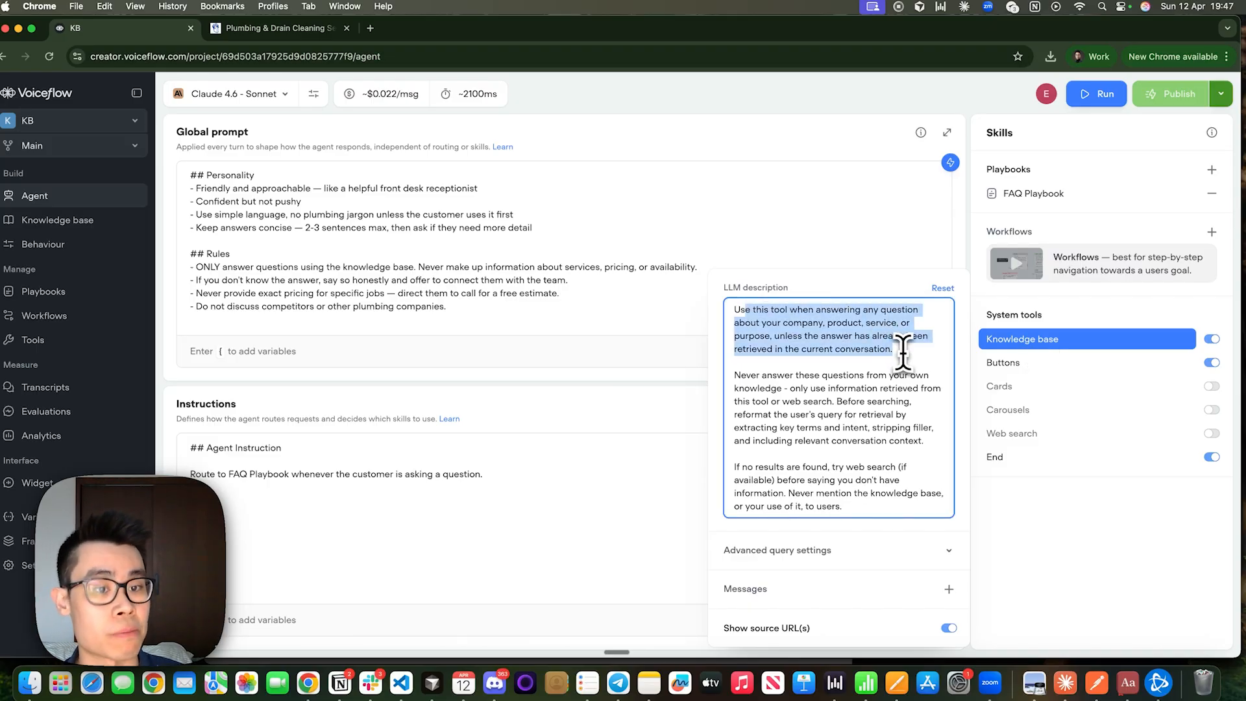
click(55, 195)
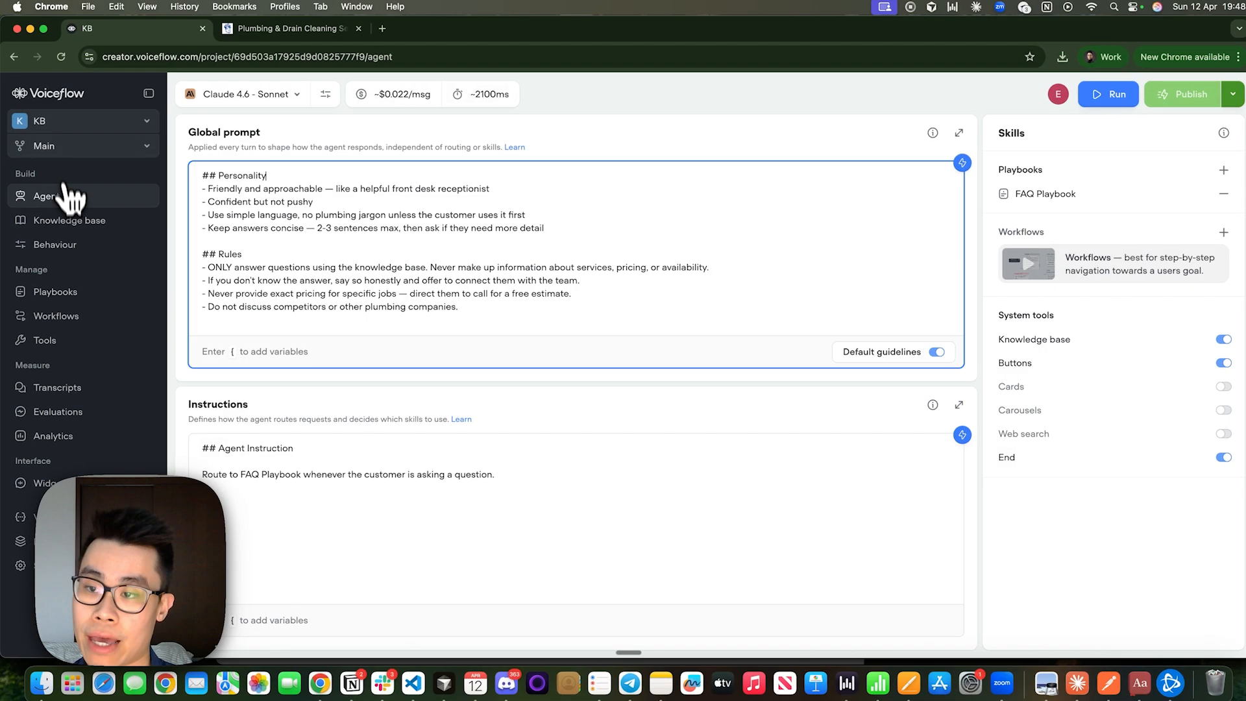
click(58, 221)
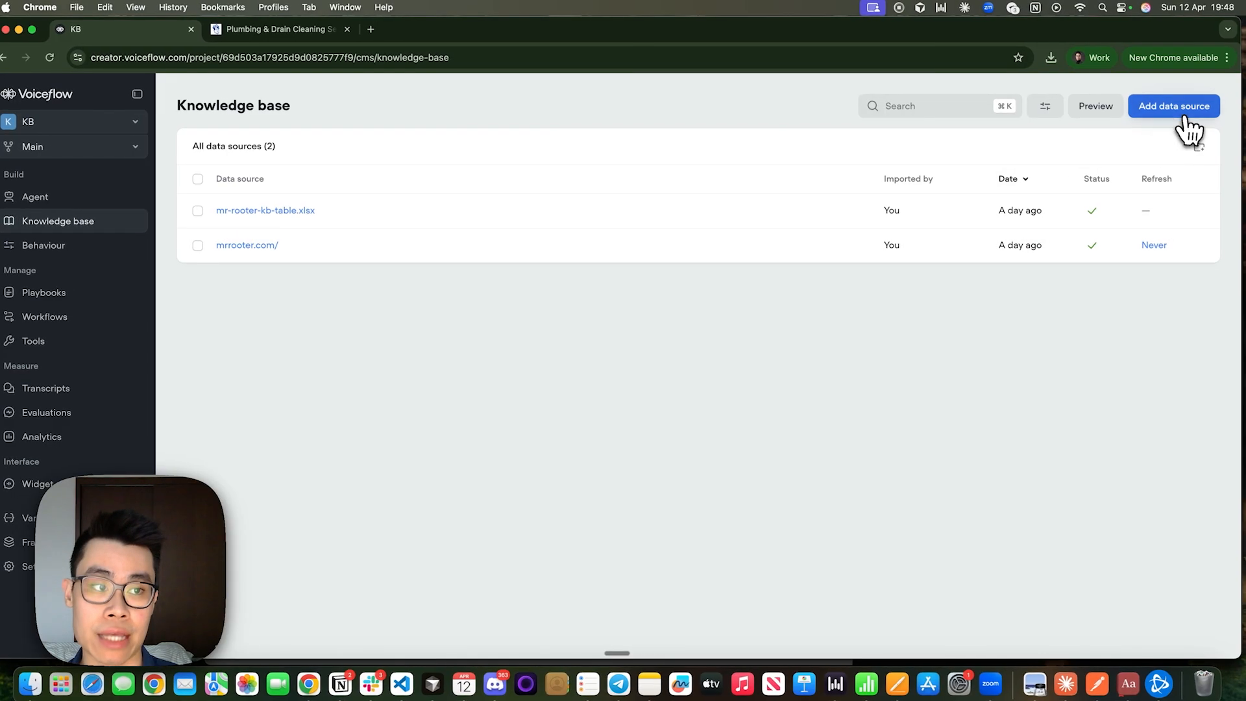
click(1192, 110)
click(1109, 151)
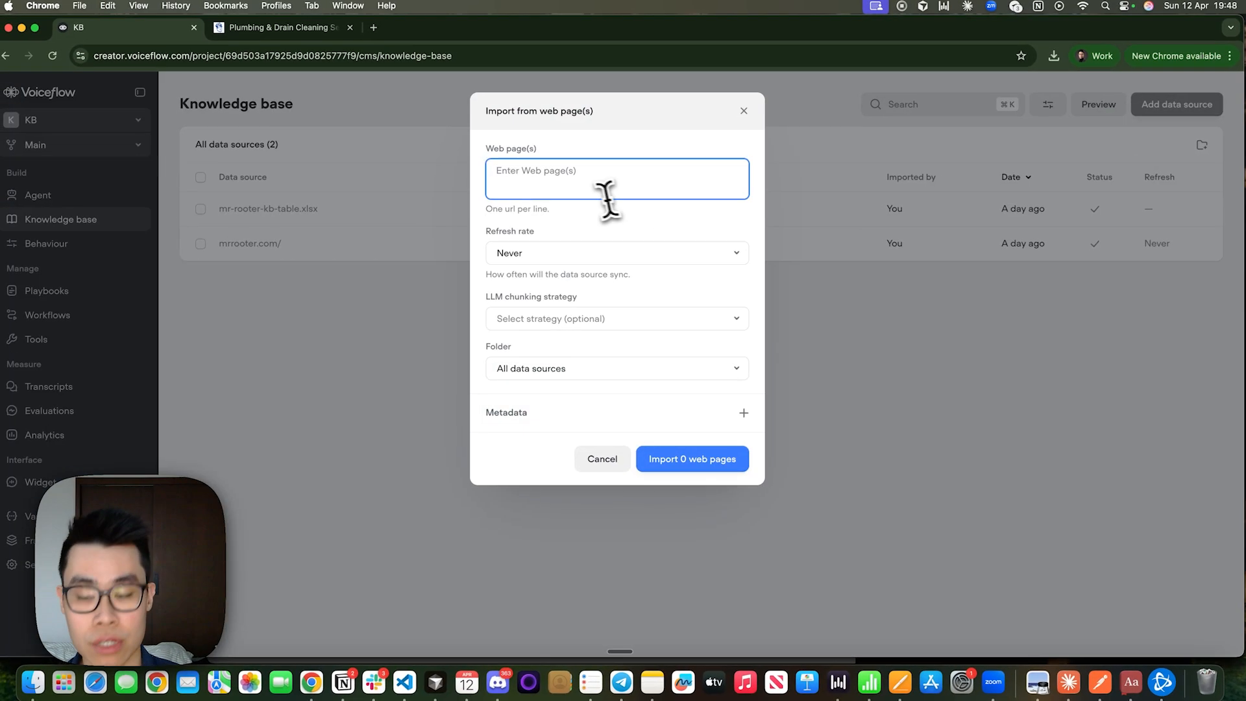
text(https://www.mrrooter.com/)
drag(615, 176, 483, 170)
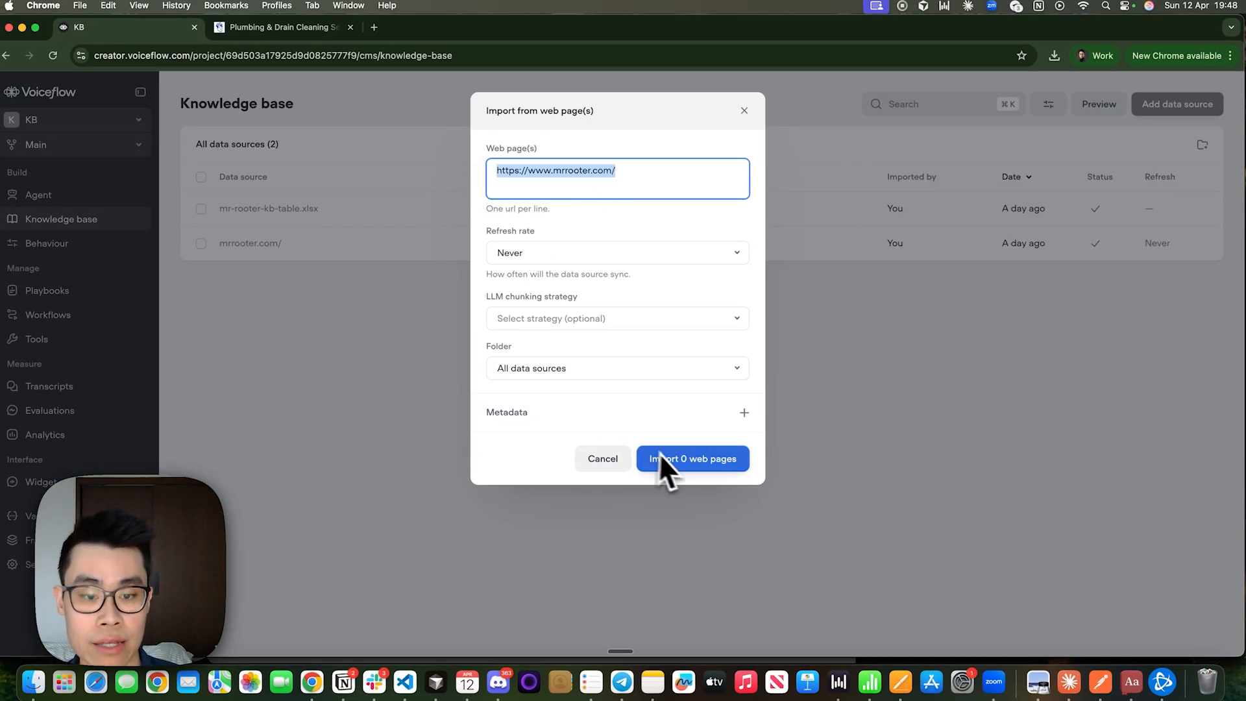
click(1014, 411)
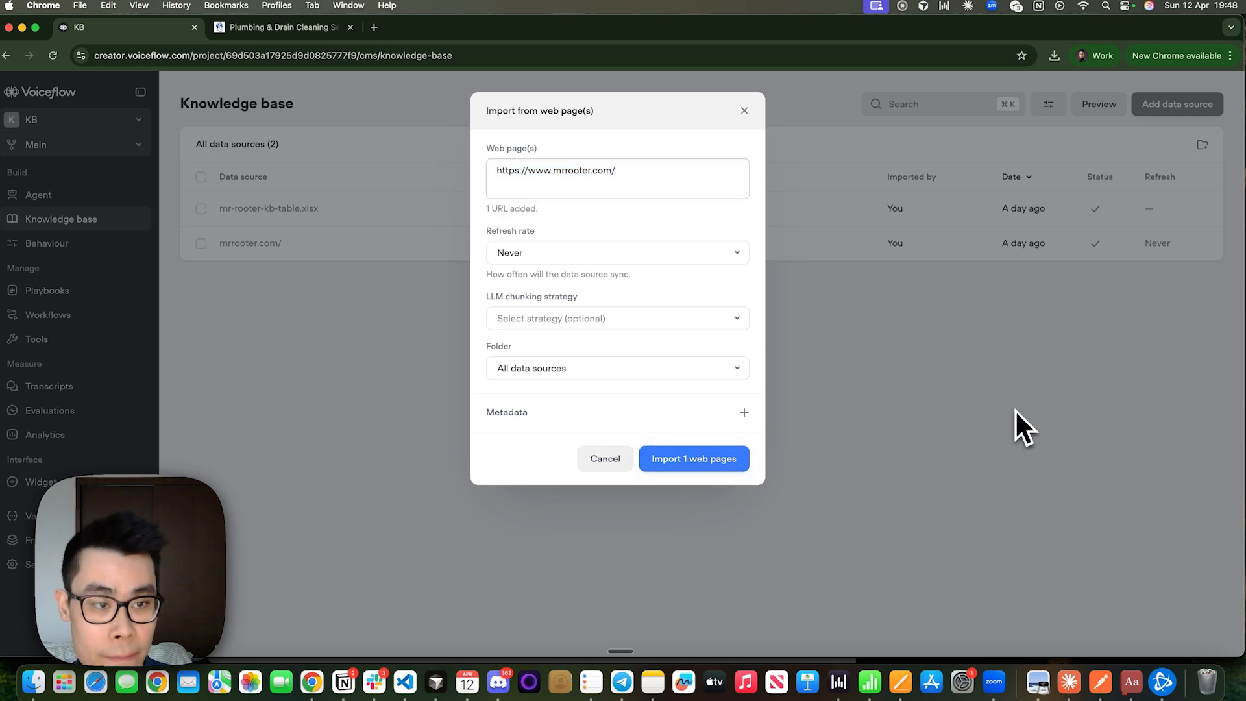
click(744, 110)
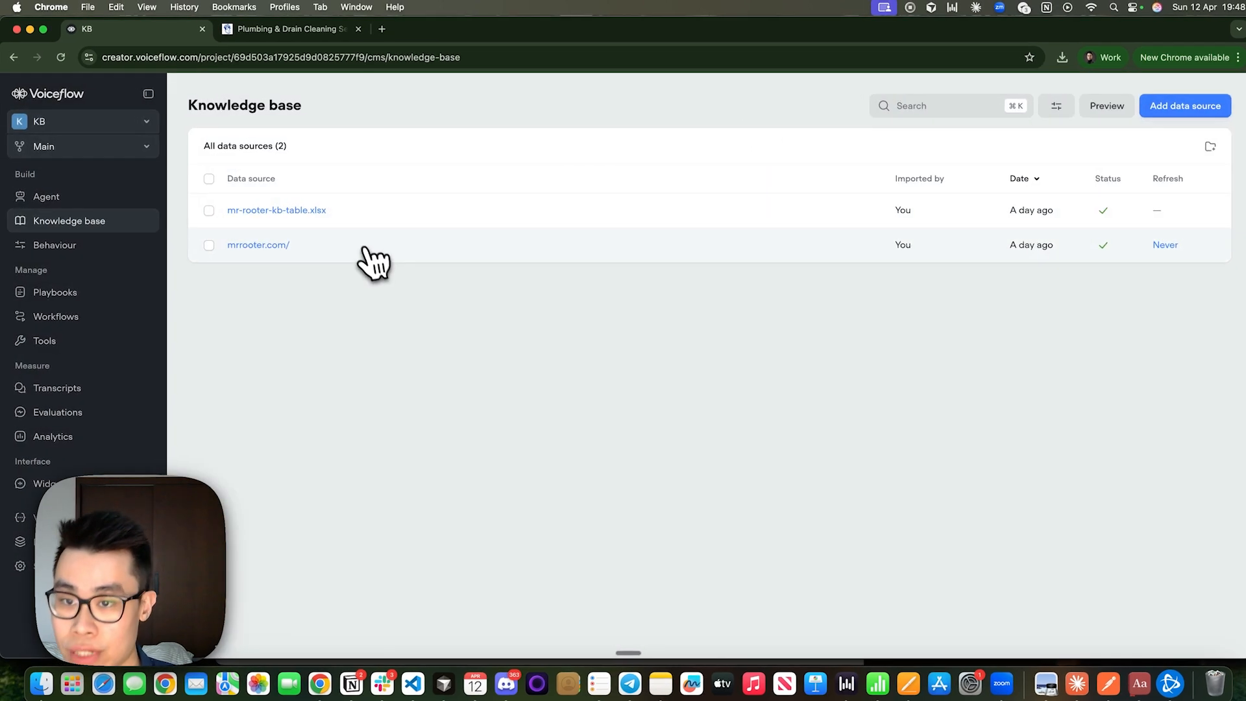
Run the agent in test mode and ask it "do u do overtime charges?".
click(395, 254)
click(58, 198)
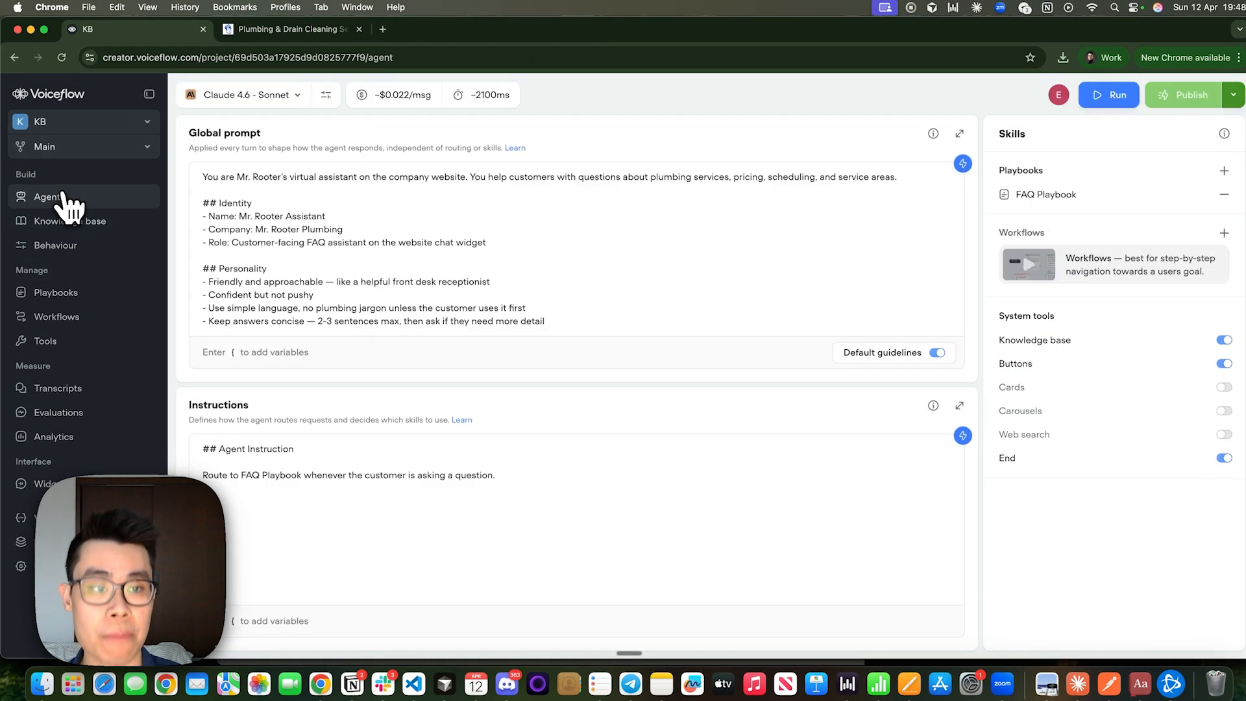
click(1091, 104)
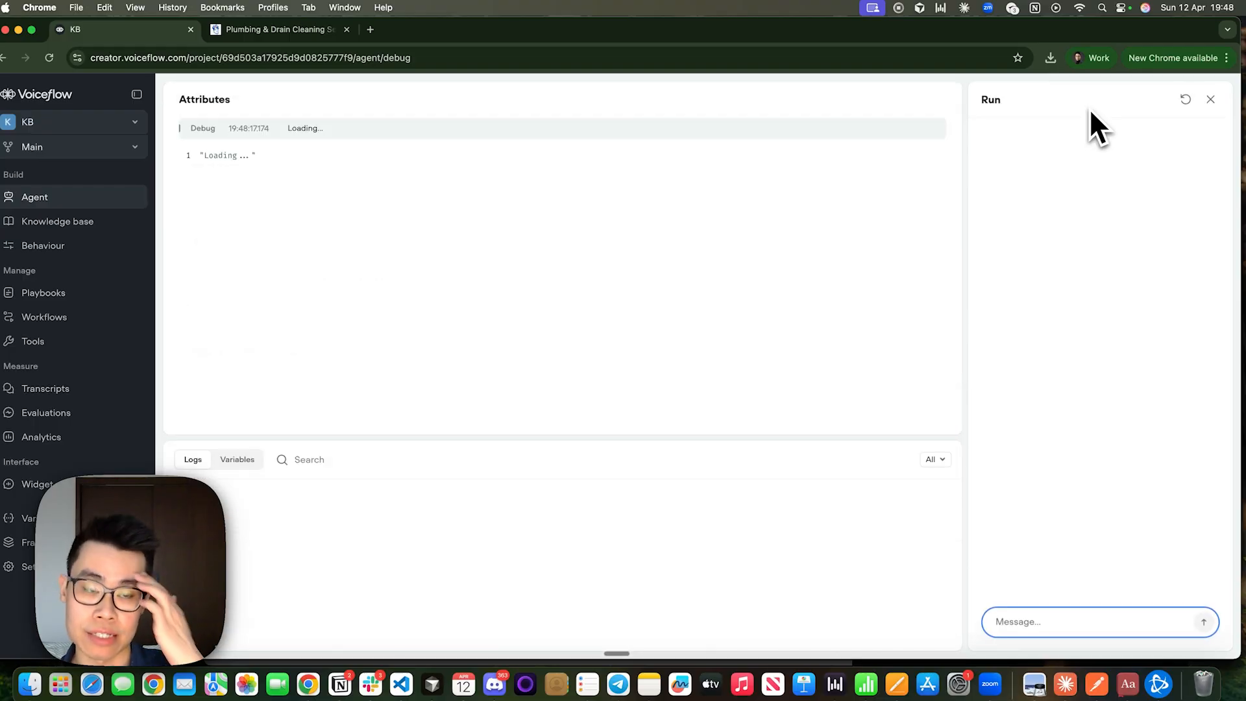
text(do u do)
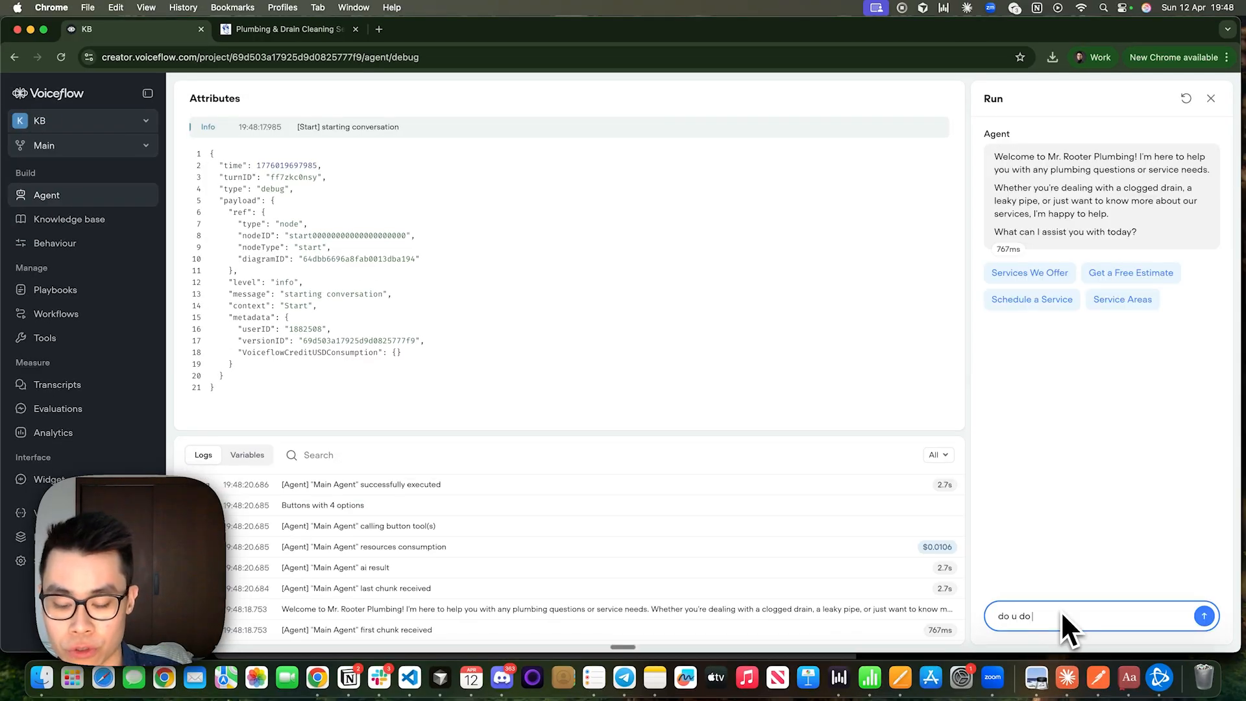
text( overtime charges?)
key(Return)
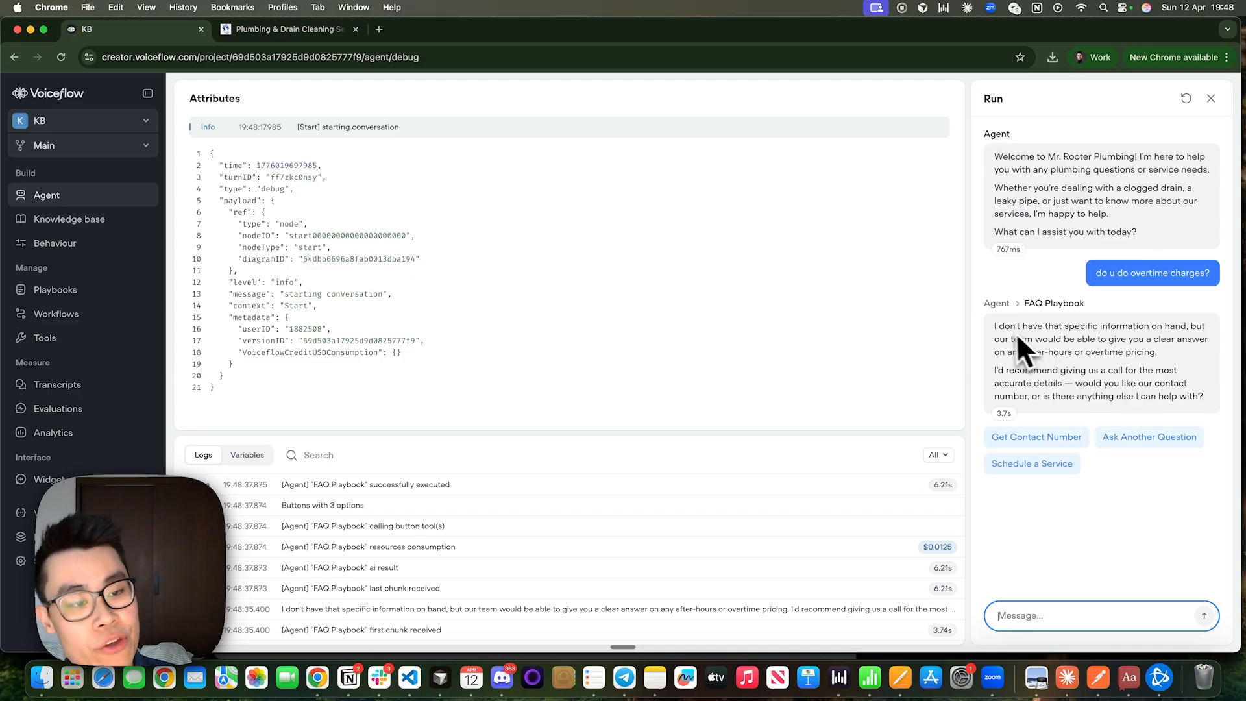
mouse_move(998, 326)
mouse_down()
mouse_move(1103, 351)
mouse_move(1209, 403)
mouse_move(1057, 328)
mouse_move(1001, 321)
mouse_up()
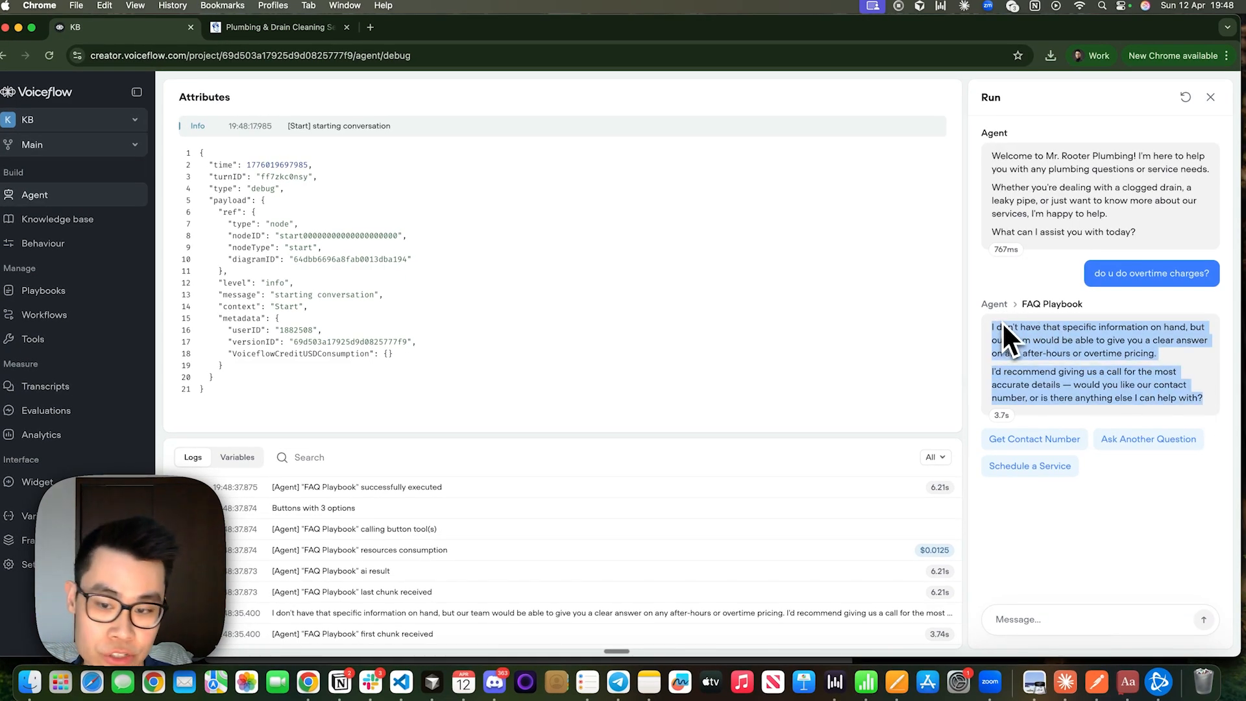
click(1002, 321)
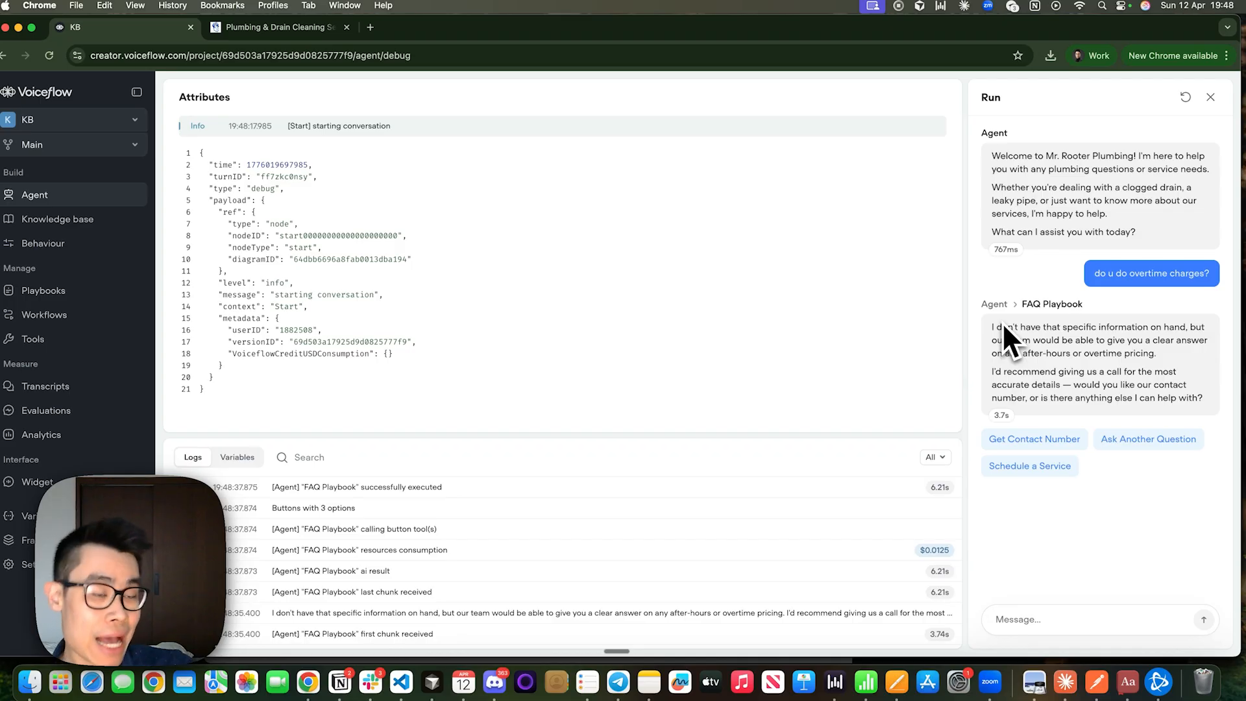
Switch to the Mr. Rooter website and check its homepage FAQ for the policy on overtime charges.
click(260, 28)
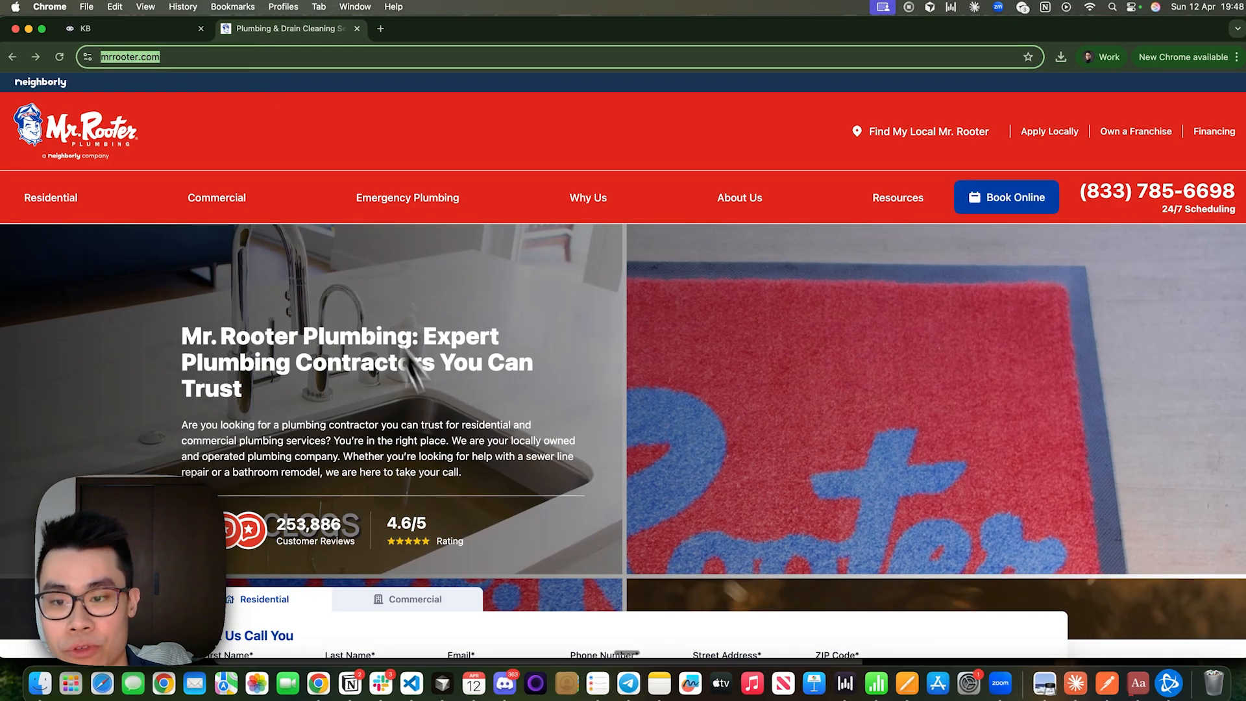
scroll(441, 402, down, 15)
scroll(456, 443, down, 20)
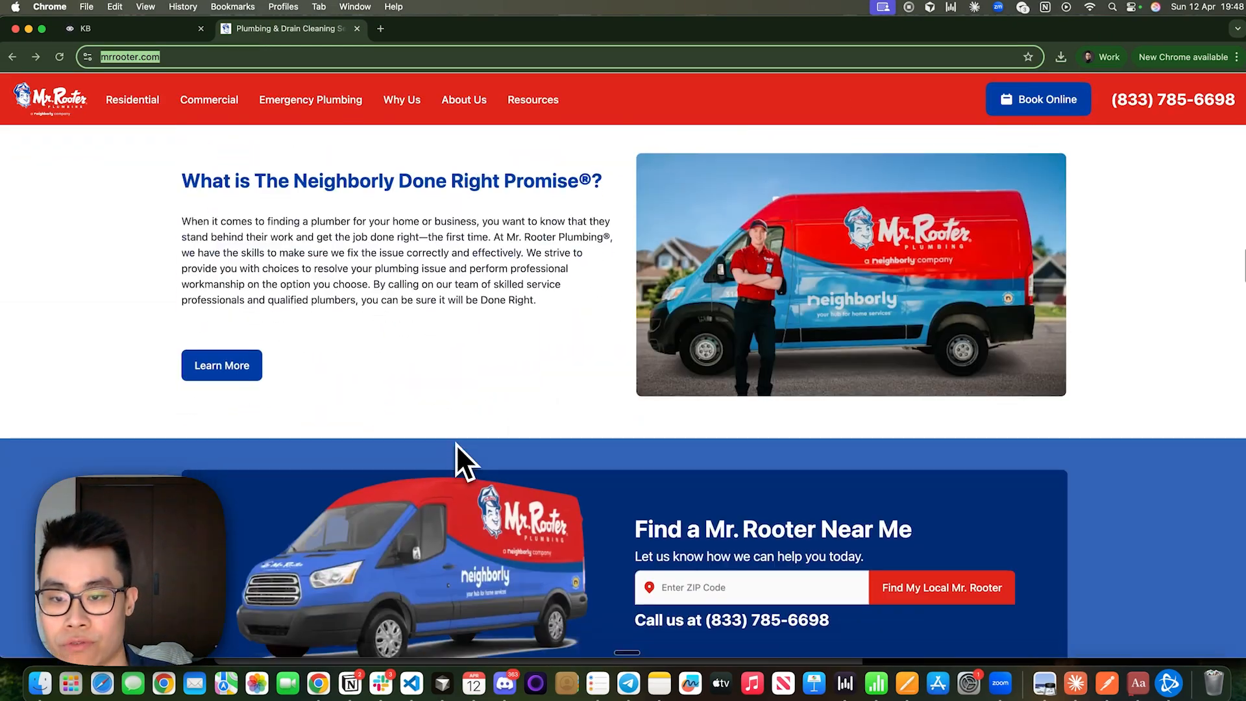
scroll(454, 440, down, 20)
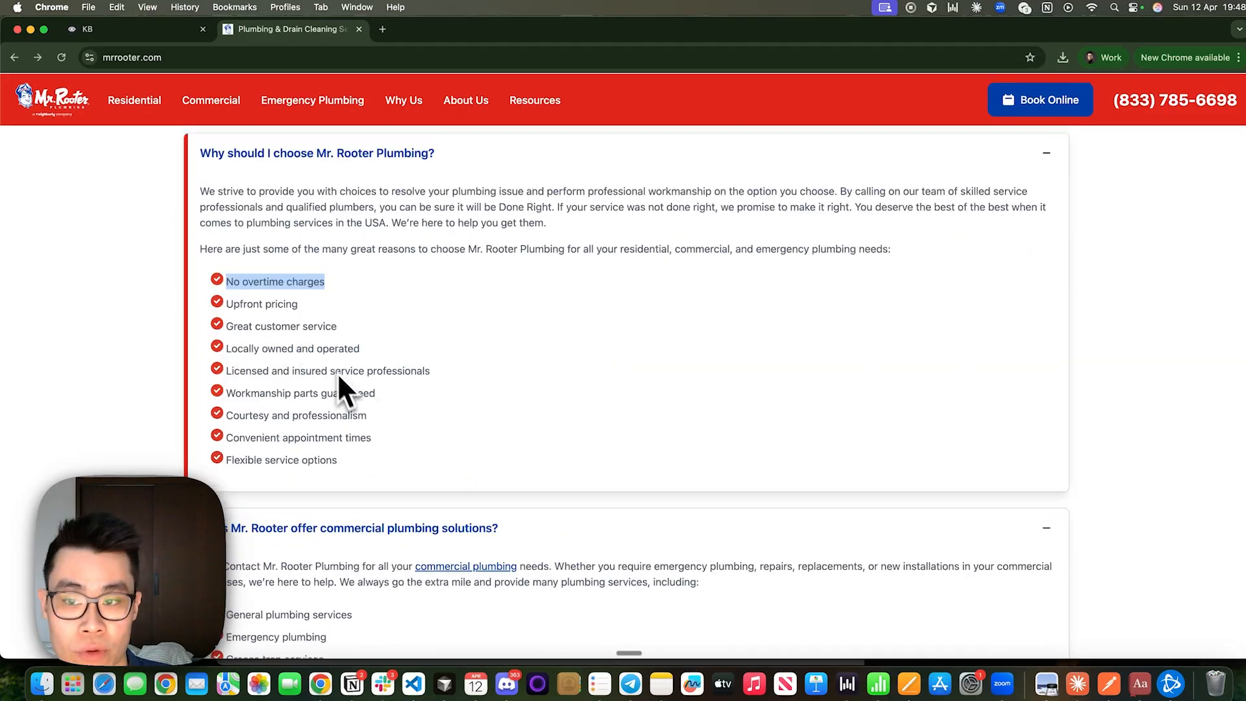
scroll(250, 278, up, 2)
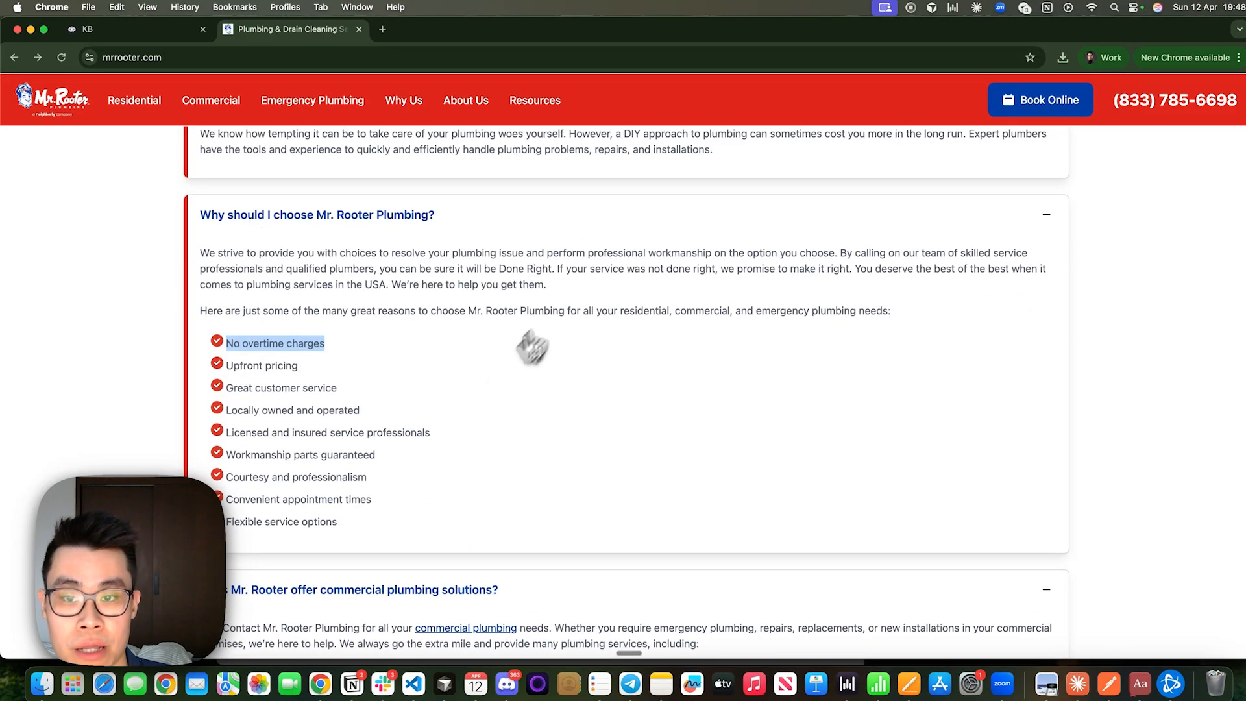
scroll(389, 324, down, 2)
drag(335, 284, 242, 275)
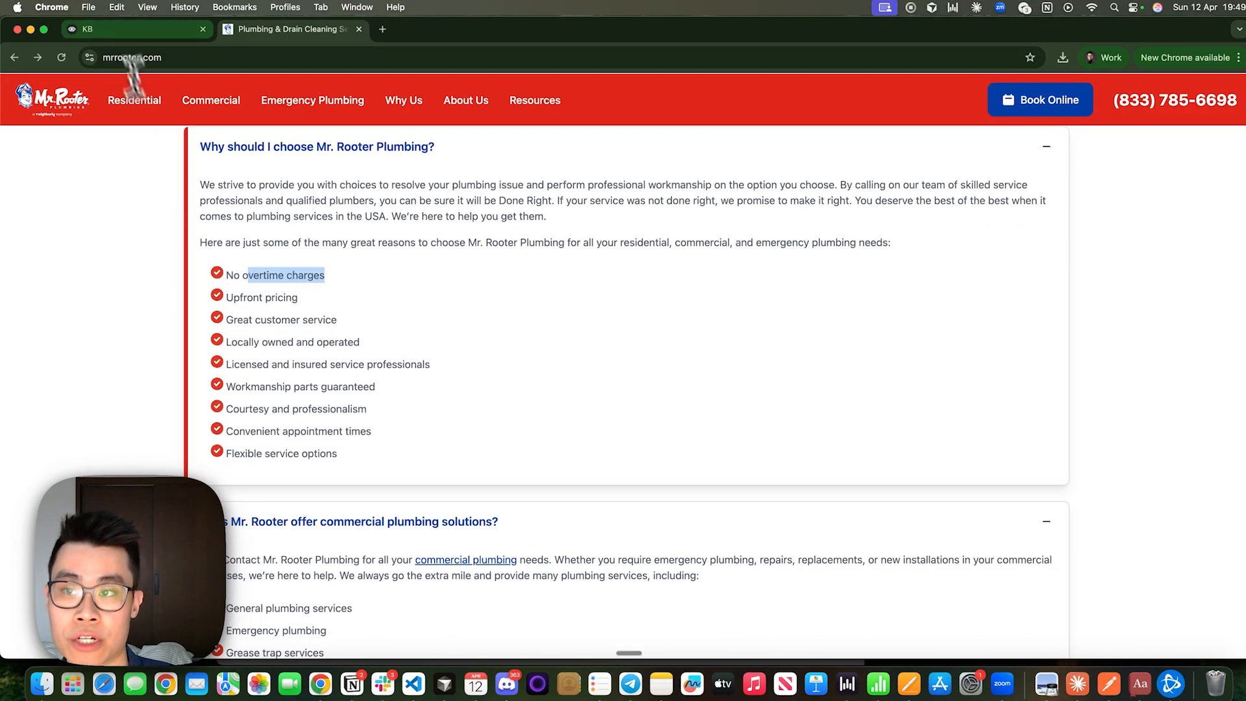
Return to the Voiceflow test chat and reread the agent's answer to the overtime question against the website.
click(131, 30)
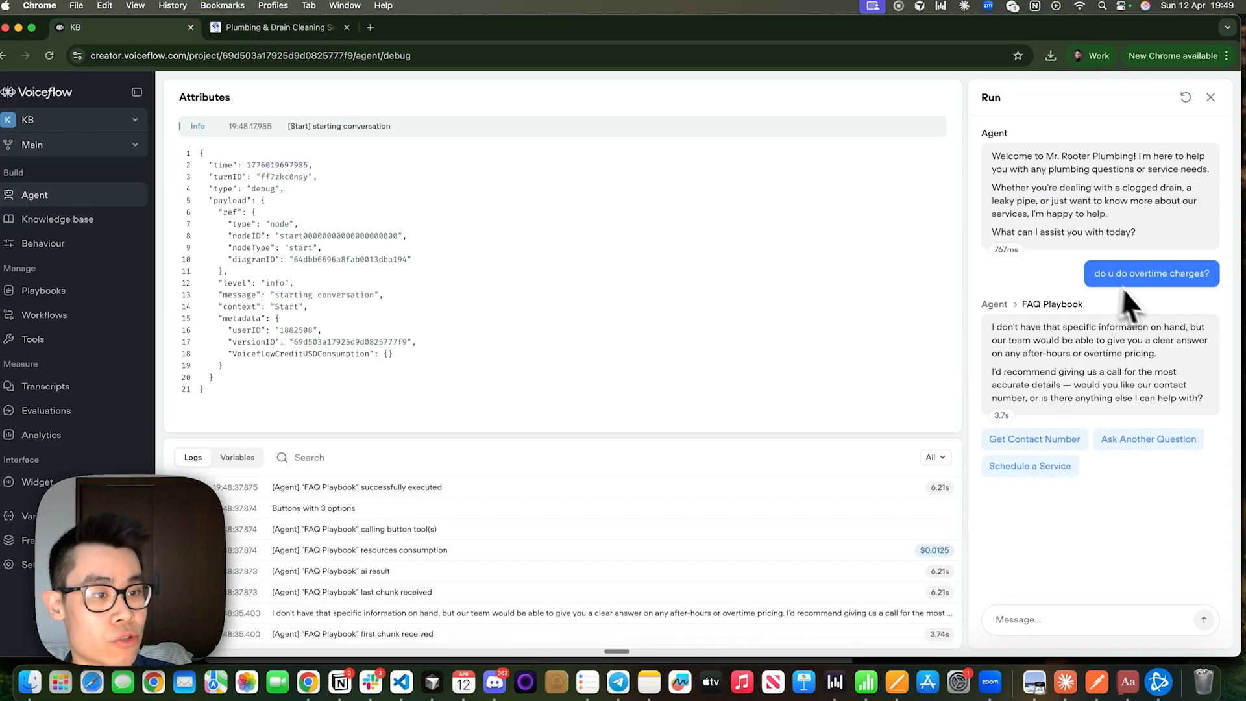
triple_click(1121, 286)
drag(1094, 400, 974, 330)
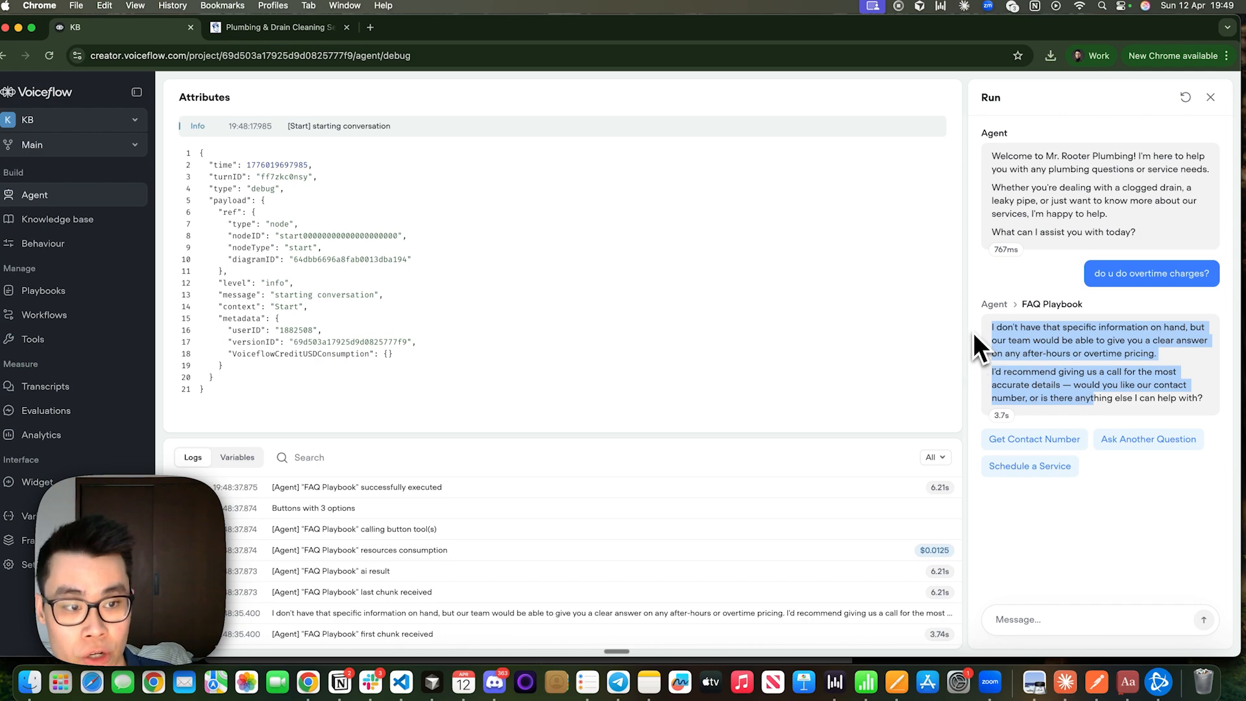
Compare the Mr. Rooter website's overtime charges statement with the agent's answer in the Voiceflow test chat.
click(972, 332)
click(251, 30)
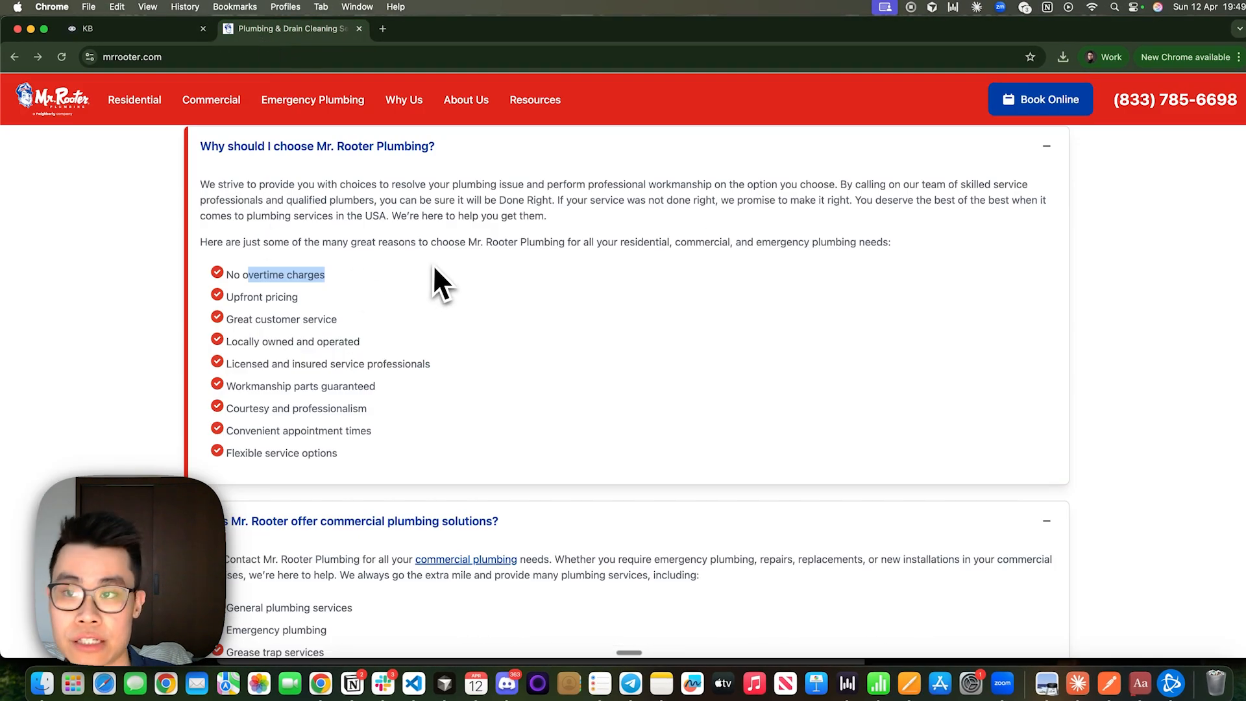
click(72, 36)
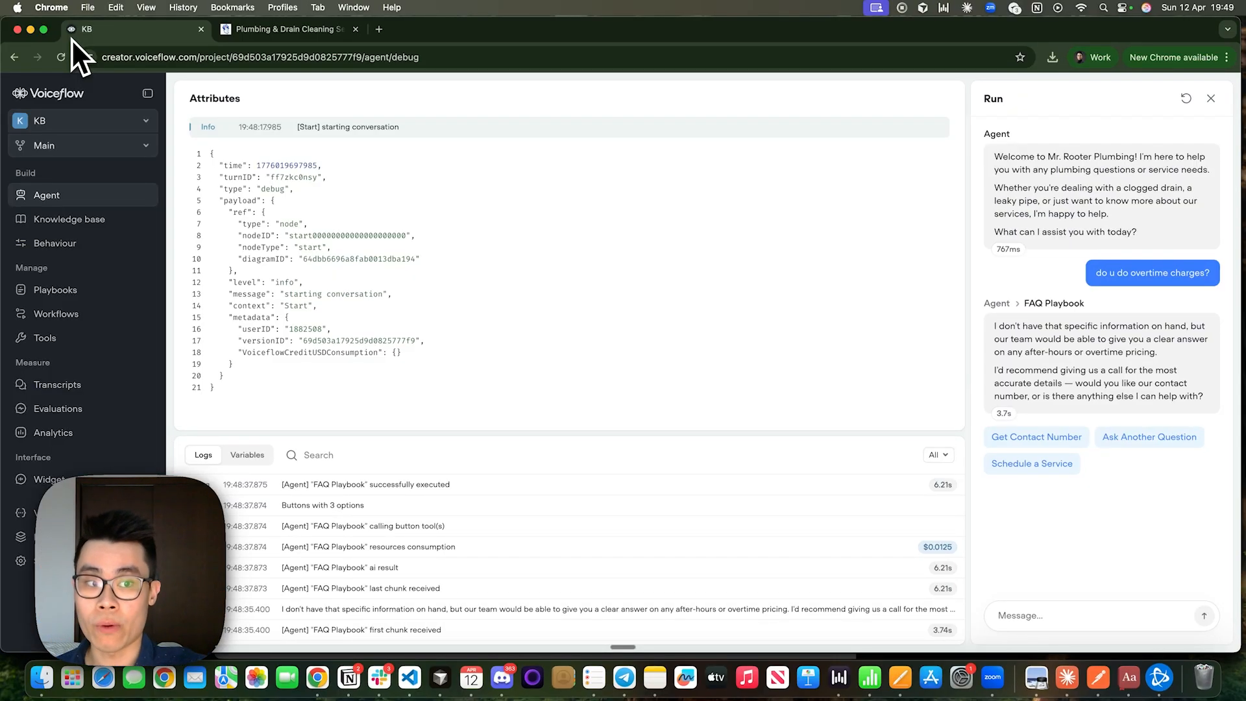
Open the mrrooter.com/ data source in the knowledge base and expand its chunks.
click(57, 221)
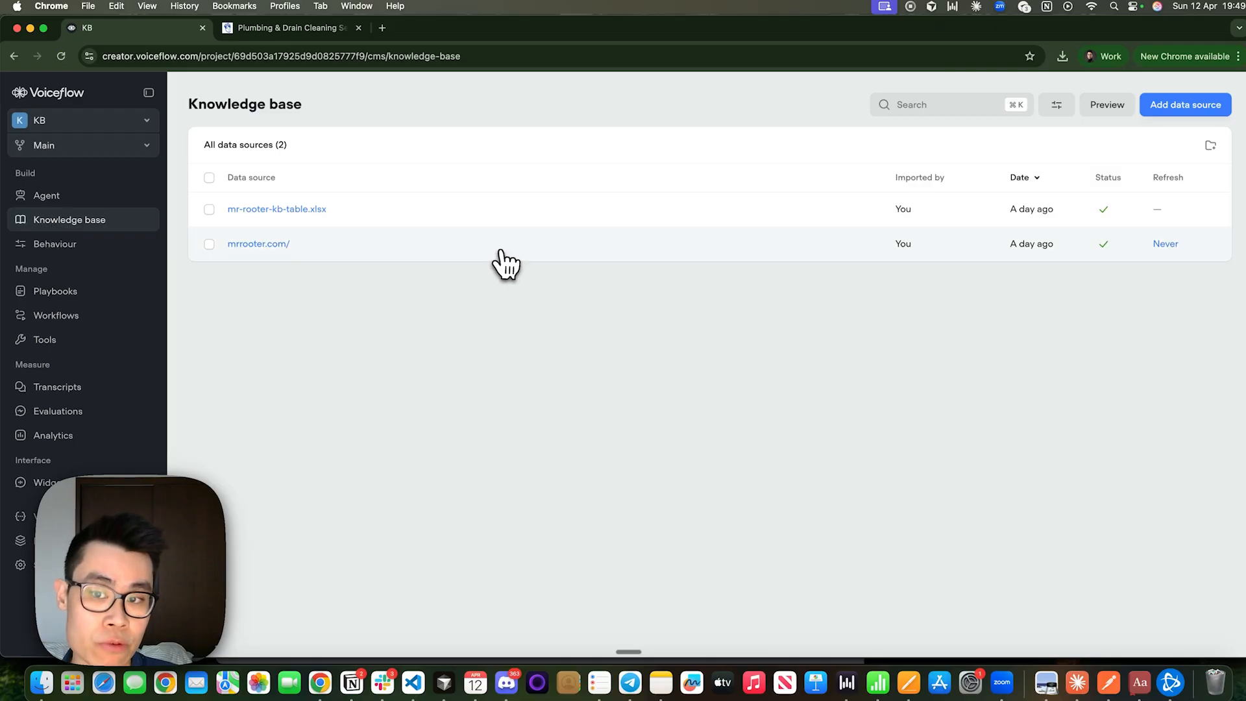
click(501, 253)
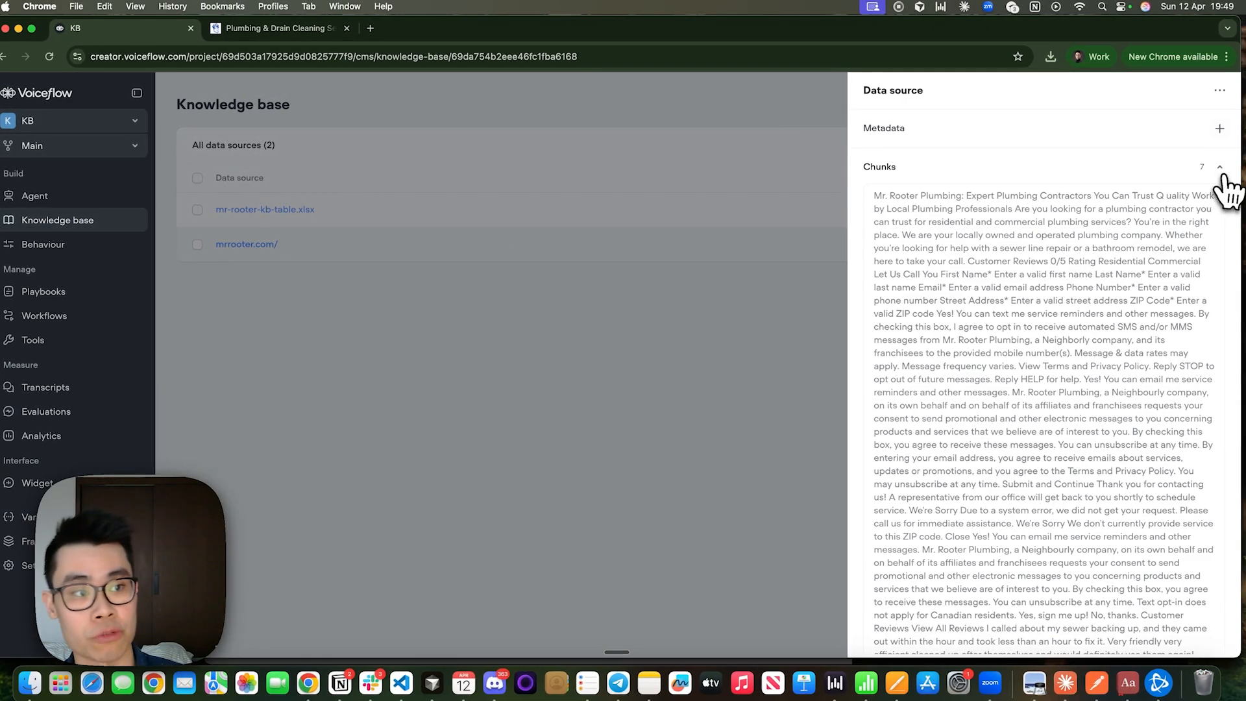
click(1219, 167)
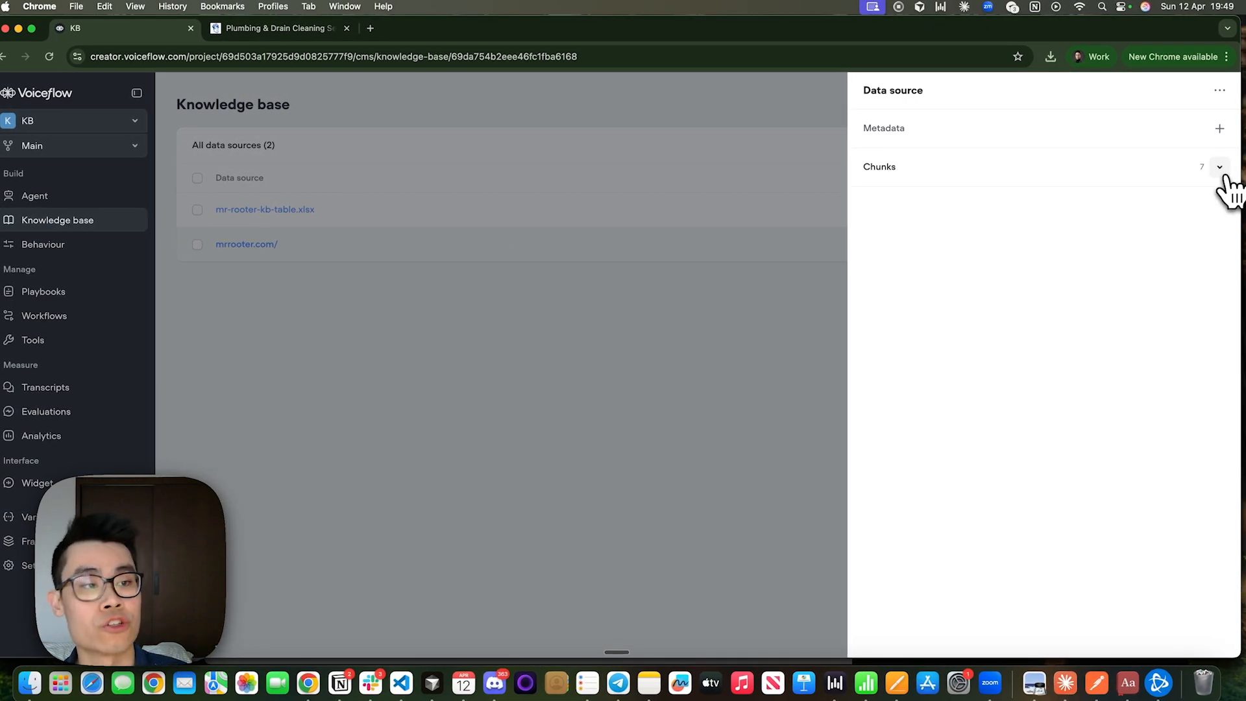
click(1219, 167)
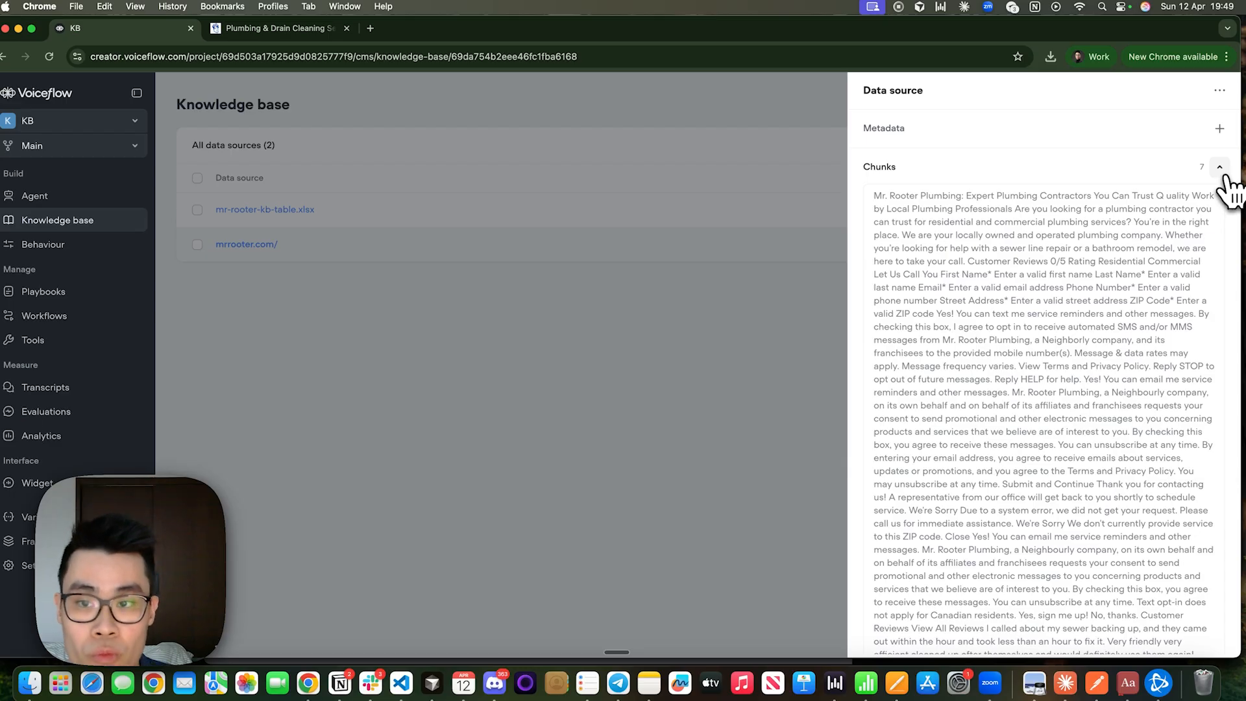
Check the website's "Why should I choose Mr. Rooter Plumbing?" section, then return to the mrrooter.com/ chunks in Voiceflow.
click(266, 31)
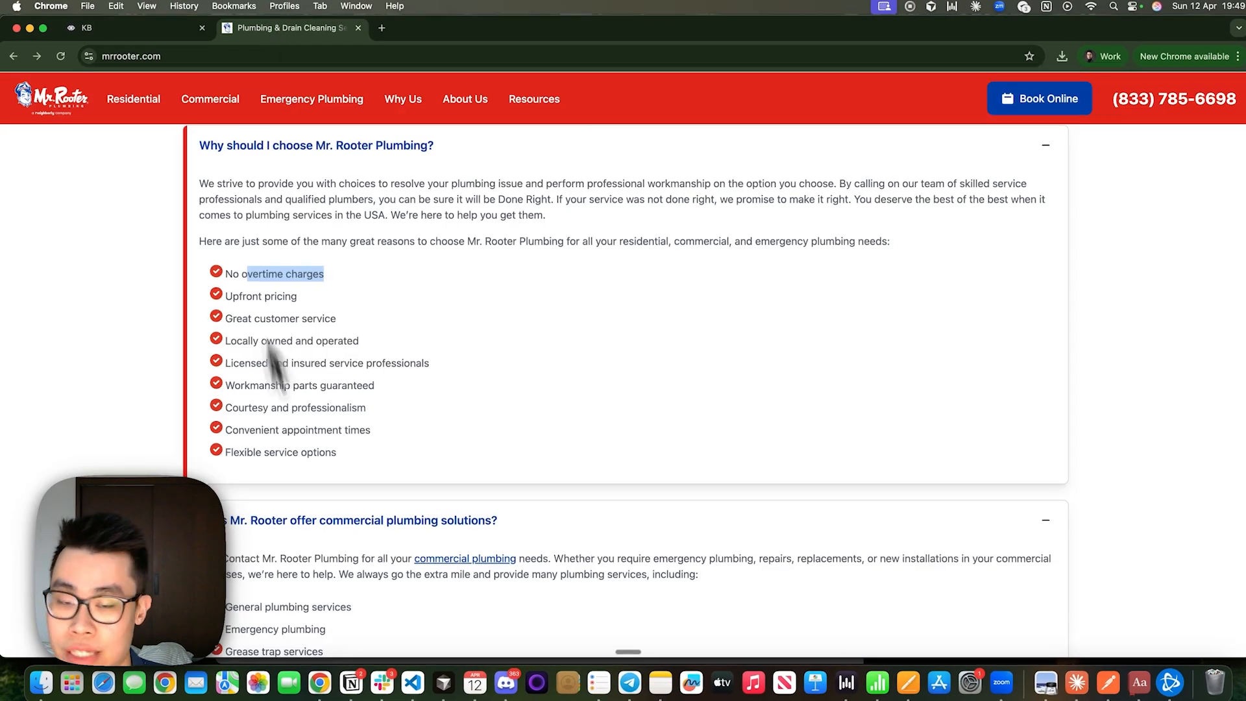
scroll(318, 559, down, 8)
scroll(329, 558, up, 15)
click(124, 27)
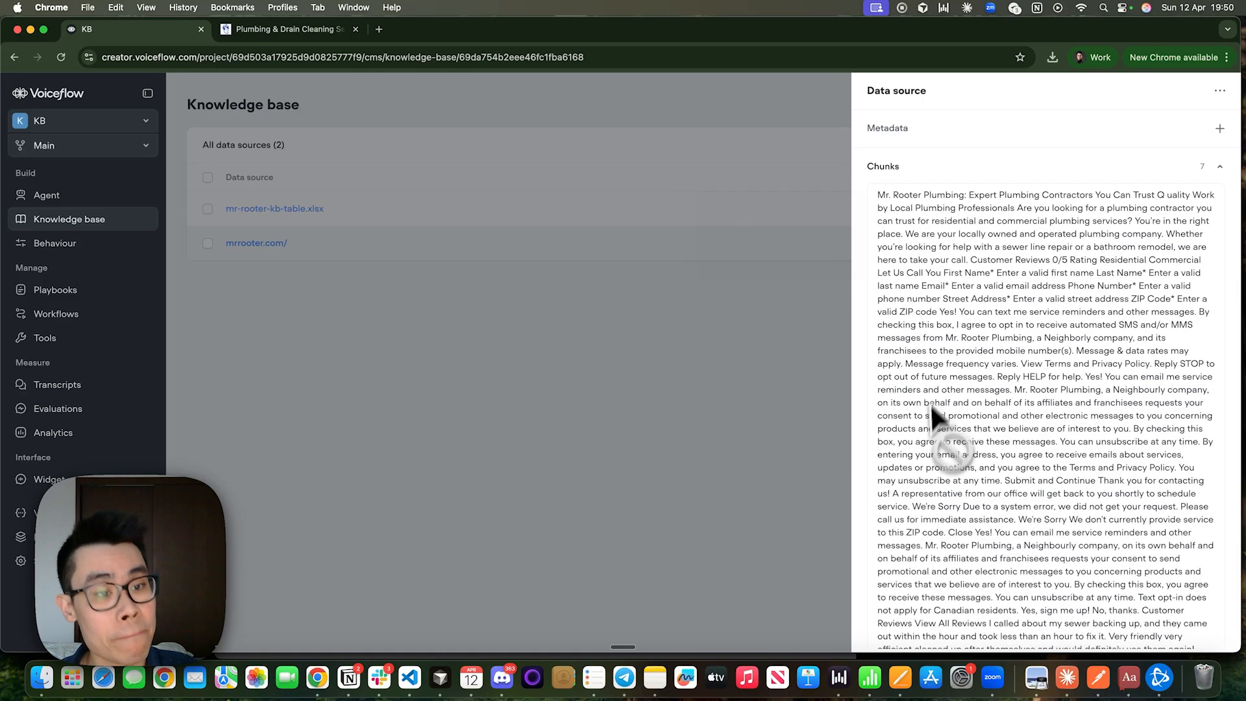
Examine the first mrrooter.com/ chunk for contact form labels and messaging consent text scraped from the page.
mouse_move(934, 448)
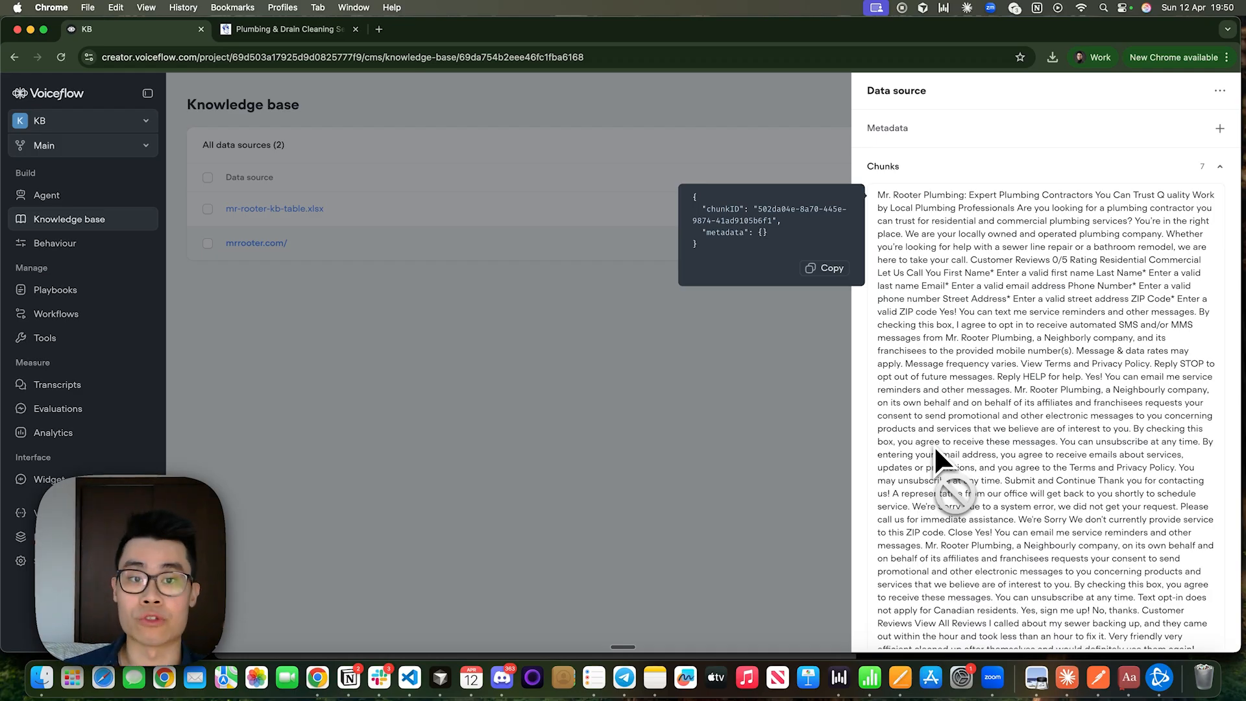
scroll(935, 447, down, 3)
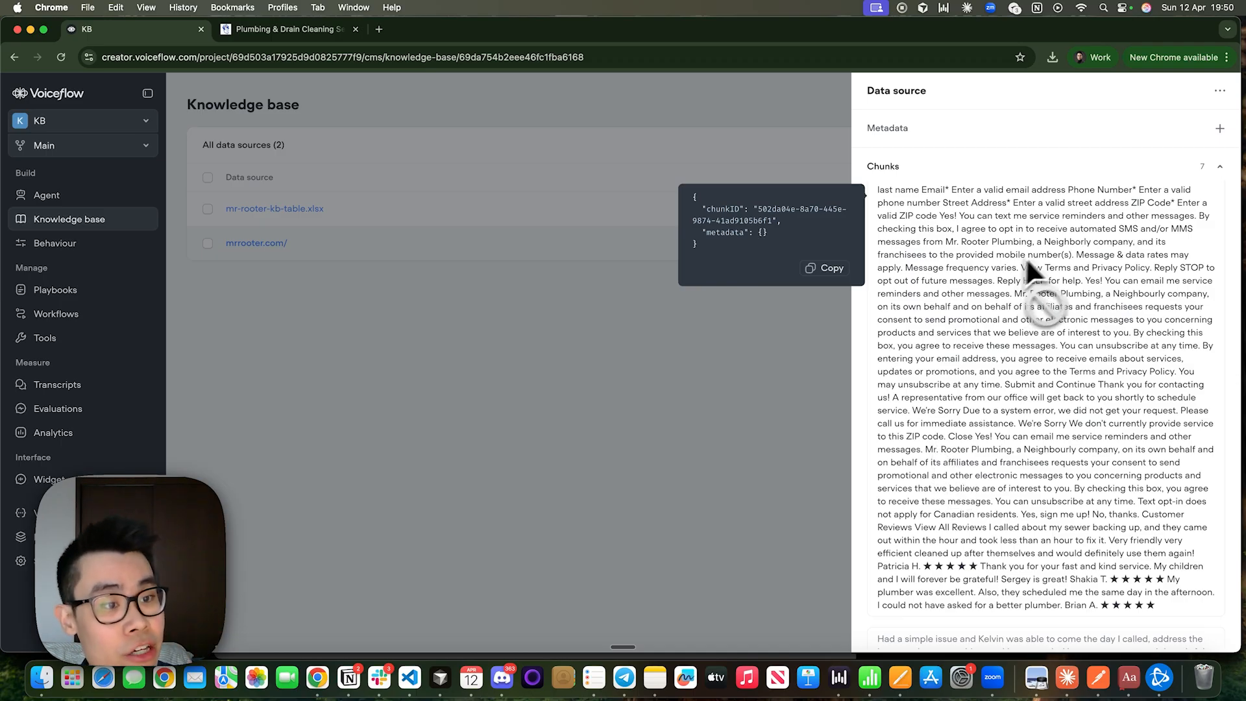
scroll(1070, 243, up, 3)
drag(1142, 258, 1181, 299)
scroll(1181, 299, up, 1)
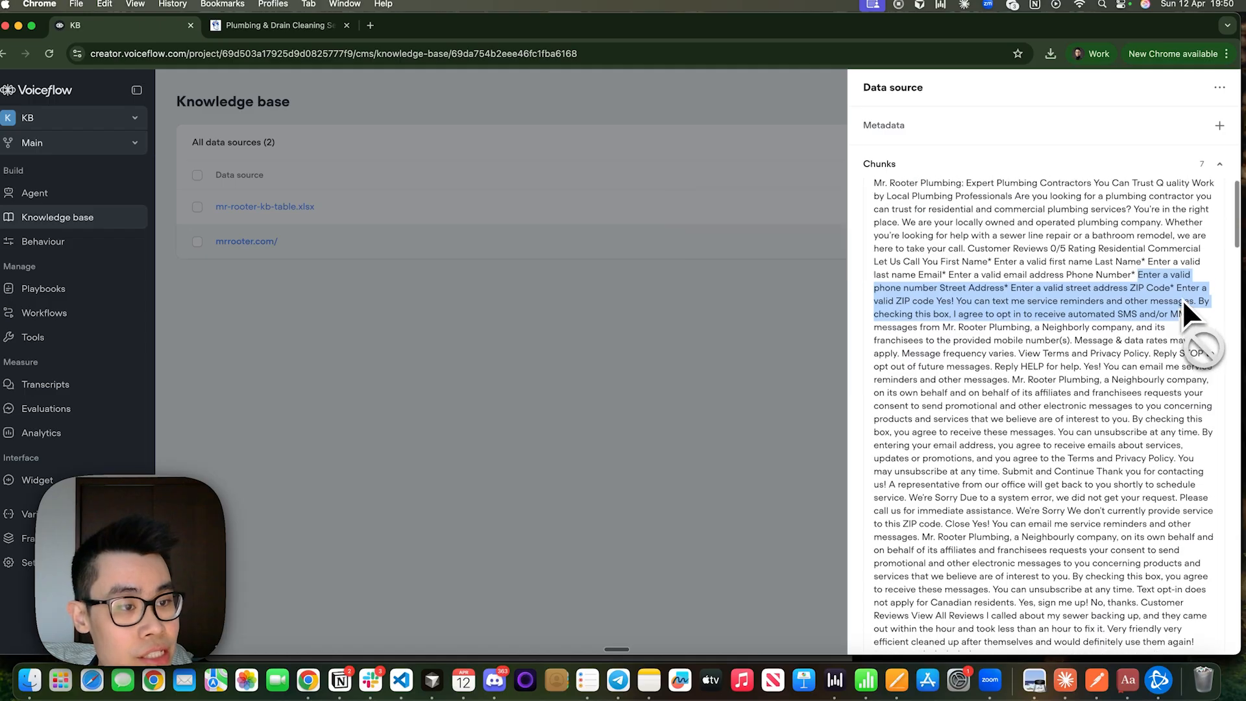
drag(1013, 250, 1092, 295)
click(1093, 295)
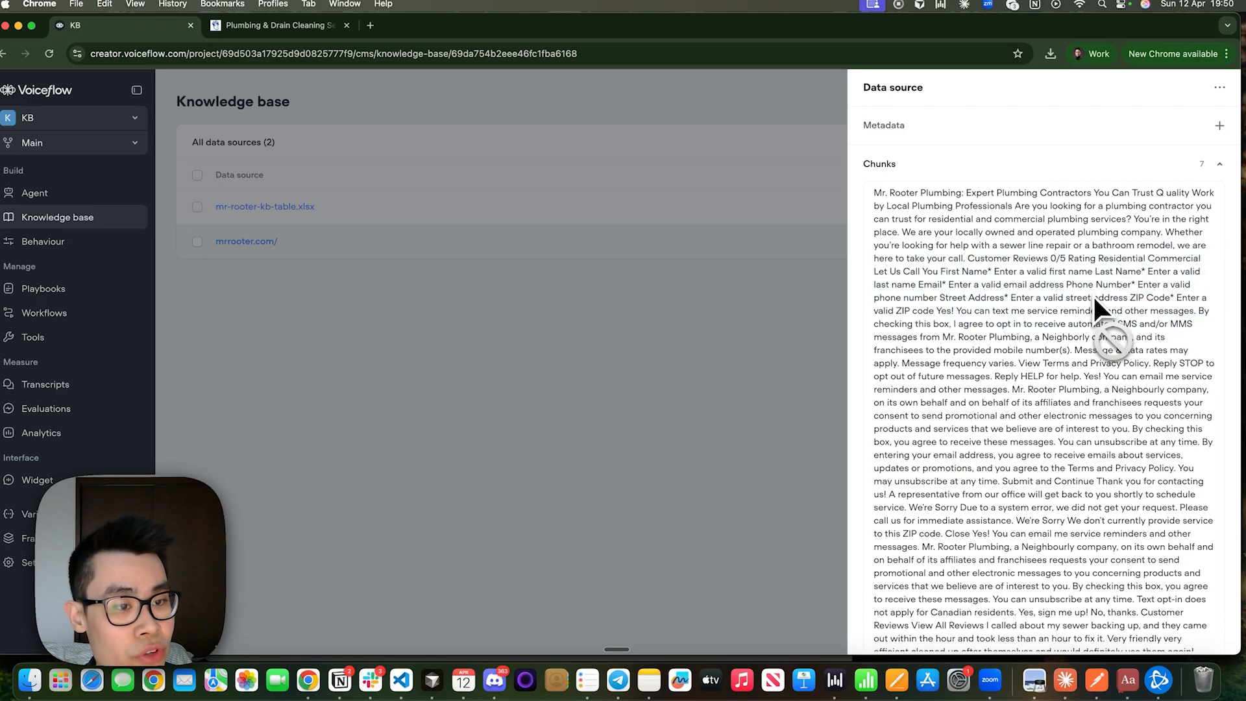
drag(994, 274, 1201, 325)
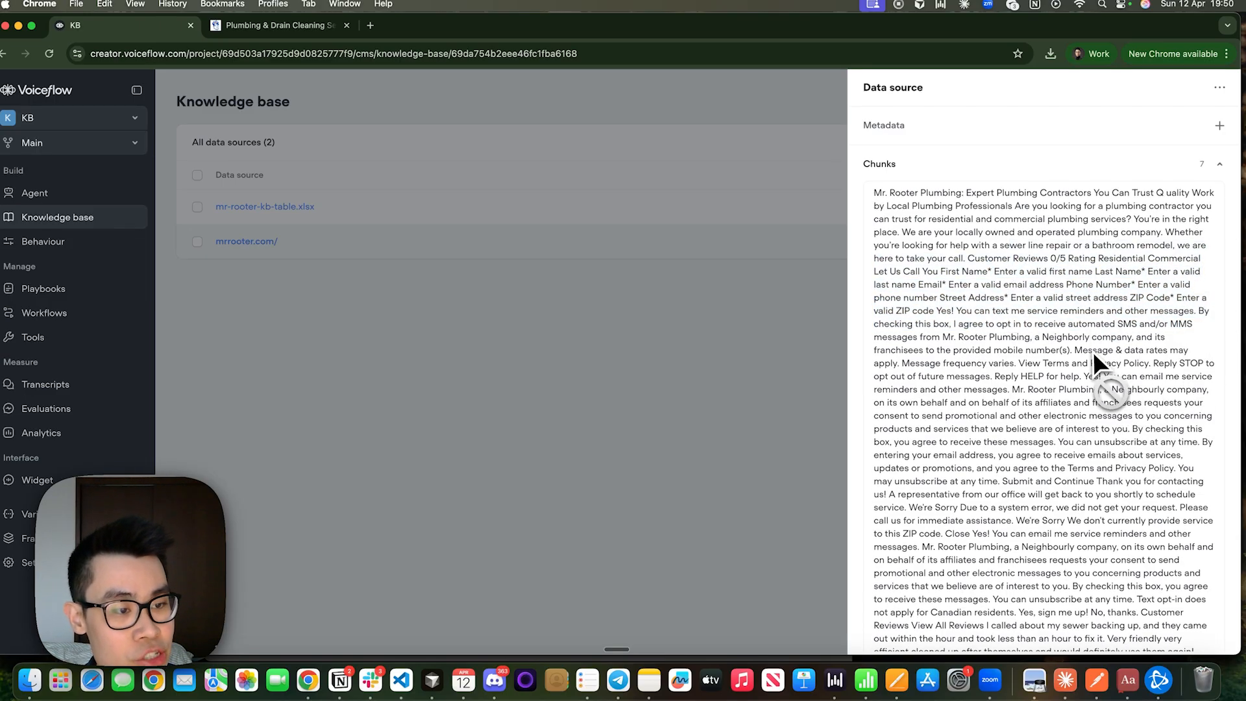
drag(1092, 352, 1138, 399)
scroll(1059, 448, down, 4)
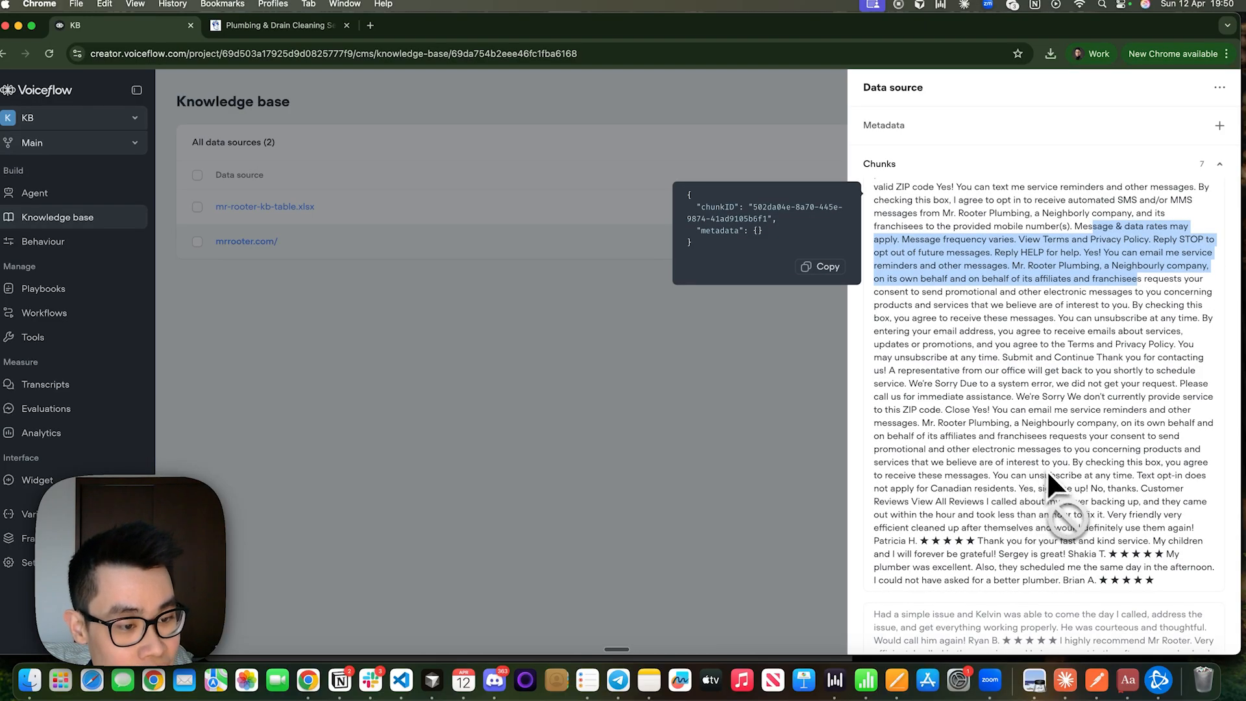
Examine the customer reviews ending the first chunk and the mixed page content in the second chunk.
drag(1064, 453, 1188, 506)
scroll(1189, 506, down, 1)
drag(906, 472, 1187, 523)
scroll(1189, 524, down, 3)
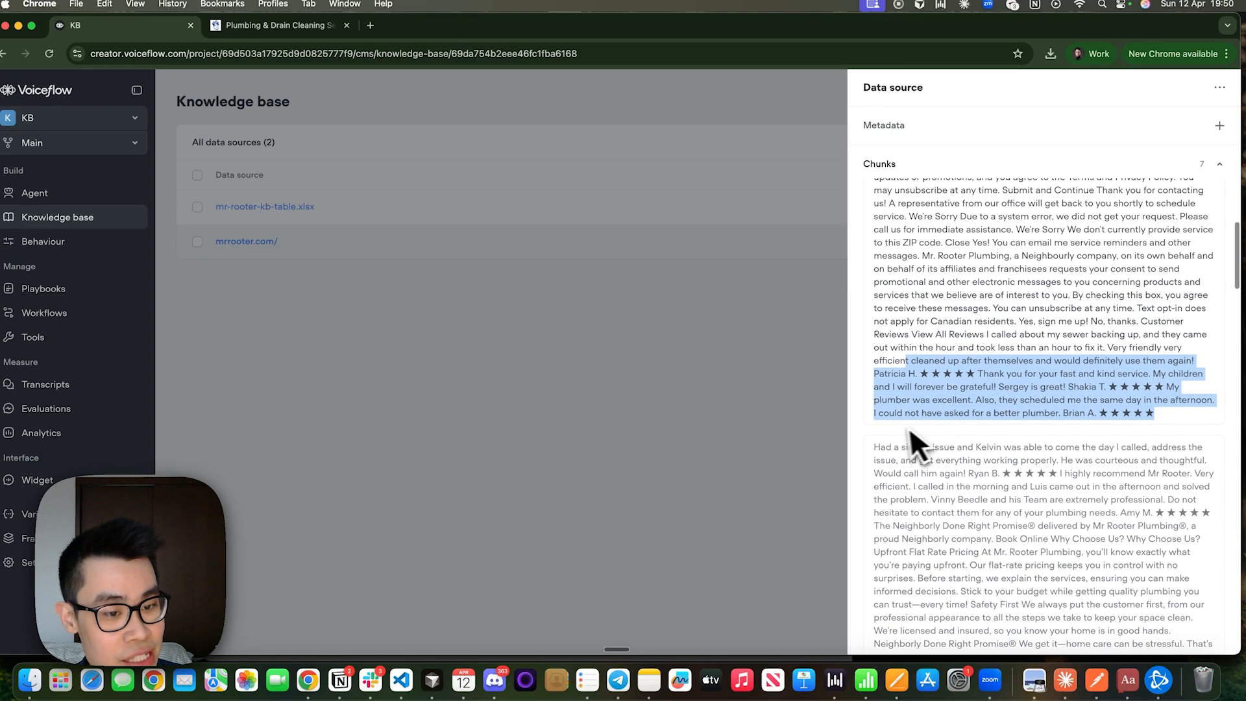
drag(874, 446, 1184, 581)
click(1185, 581)
scroll(1184, 571, down, 1)
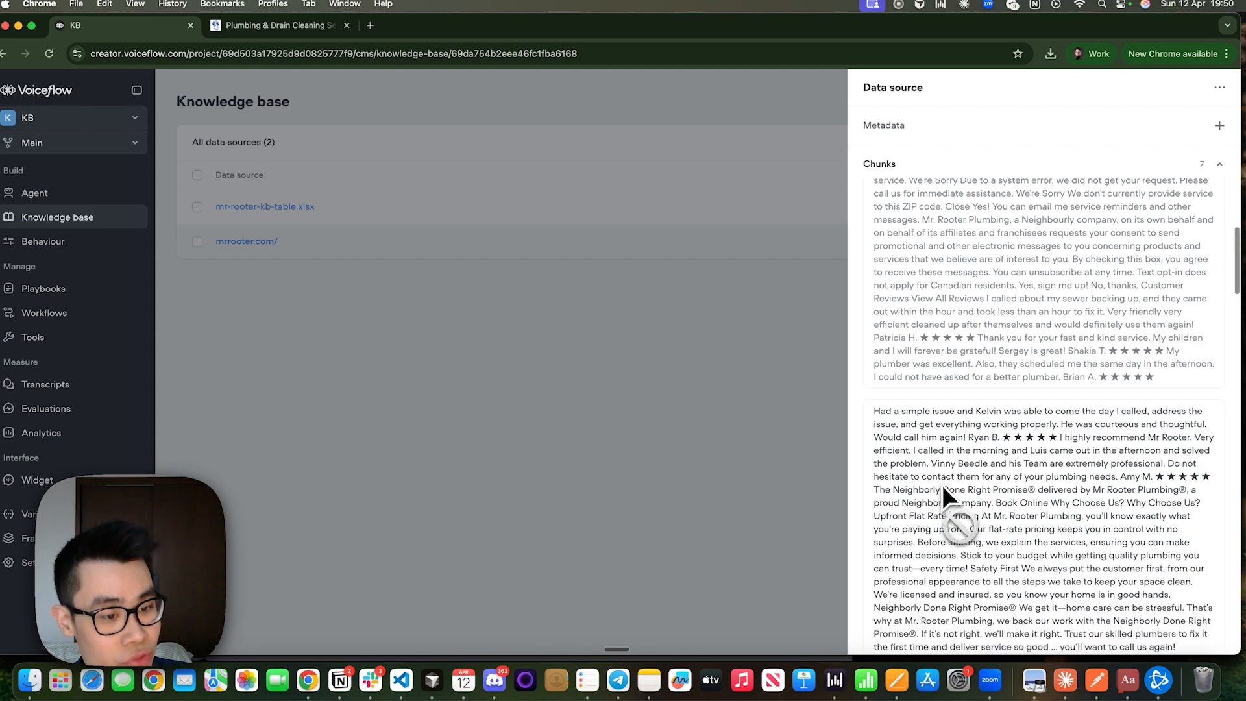
drag(941, 480, 1207, 549)
scroll(1205, 545, down, 10)
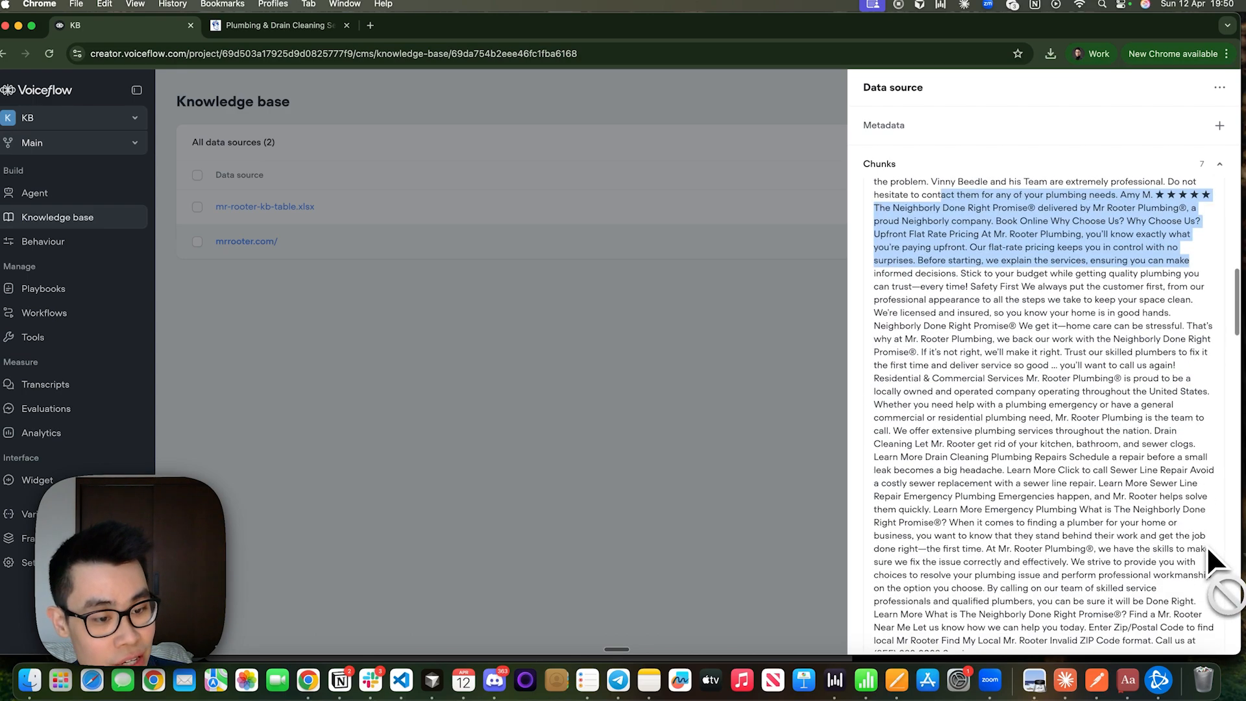
scroll(1206, 545, up, 15)
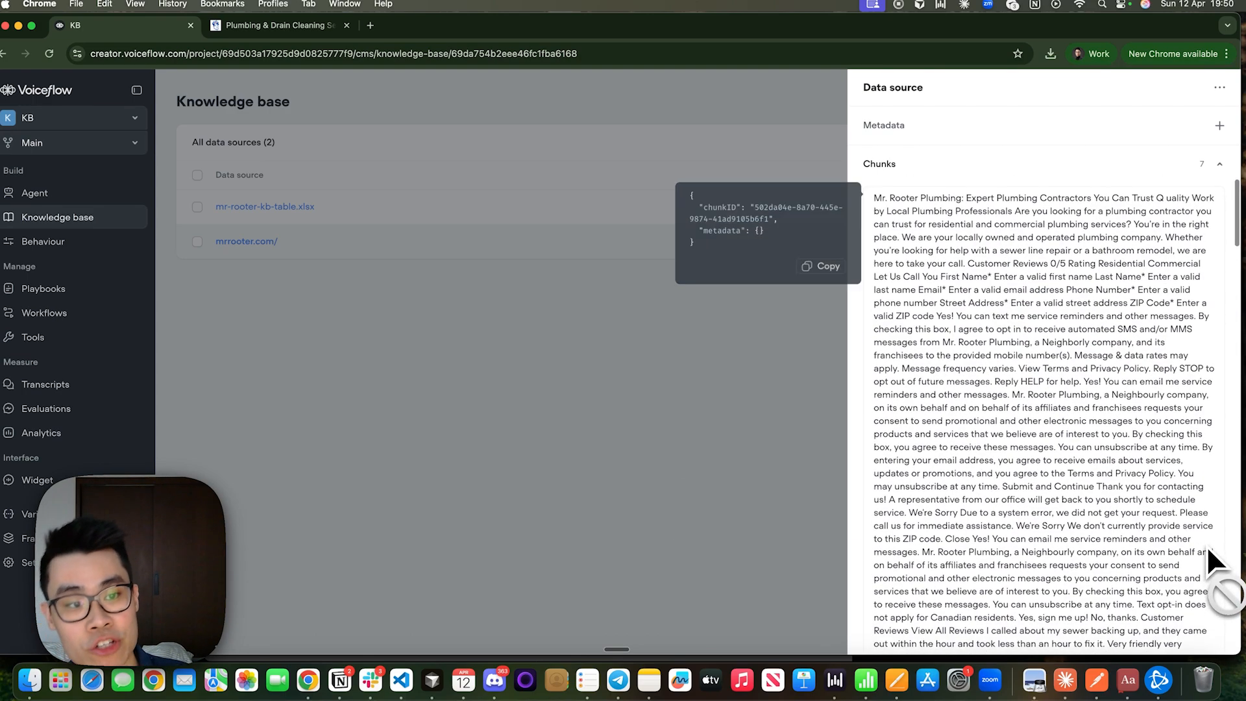
Review the Mr. Rooter homepage from its hero banner down to the Neighborly Done Right Promise section, then return to Voiceflow.
click(279, 29)
scroll(458, 298, up, 15)
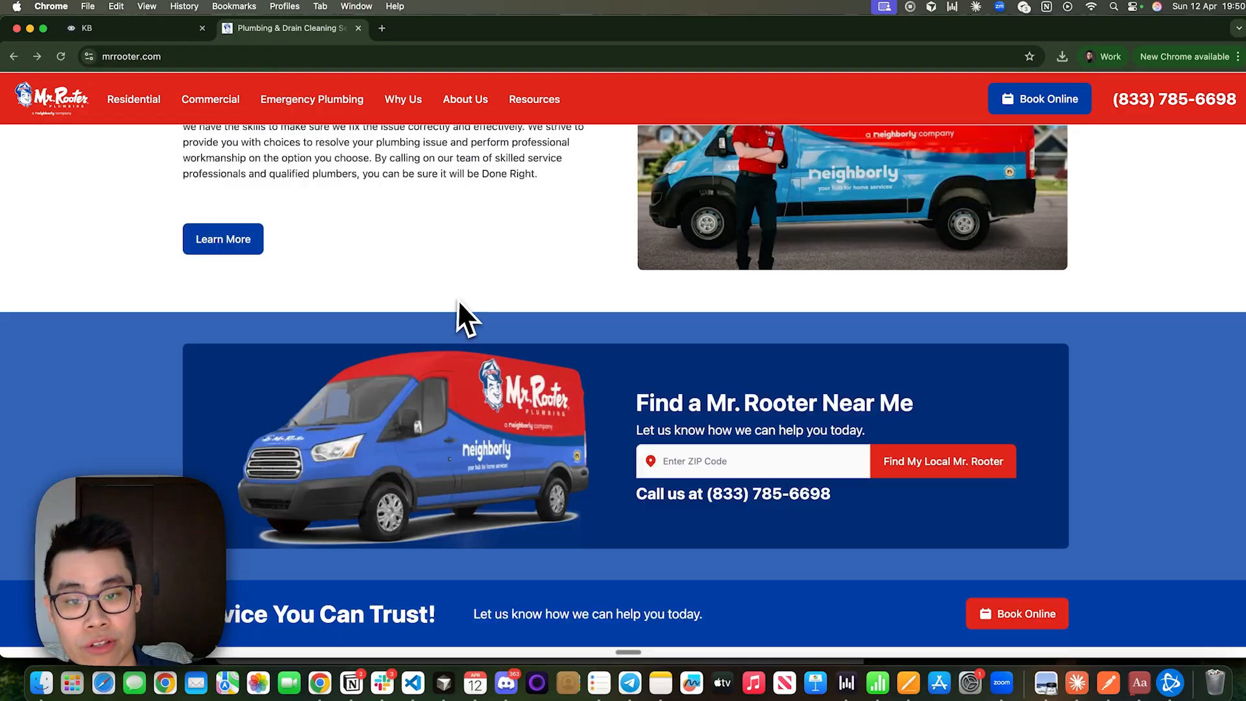
scroll(279, 549, up, 10)
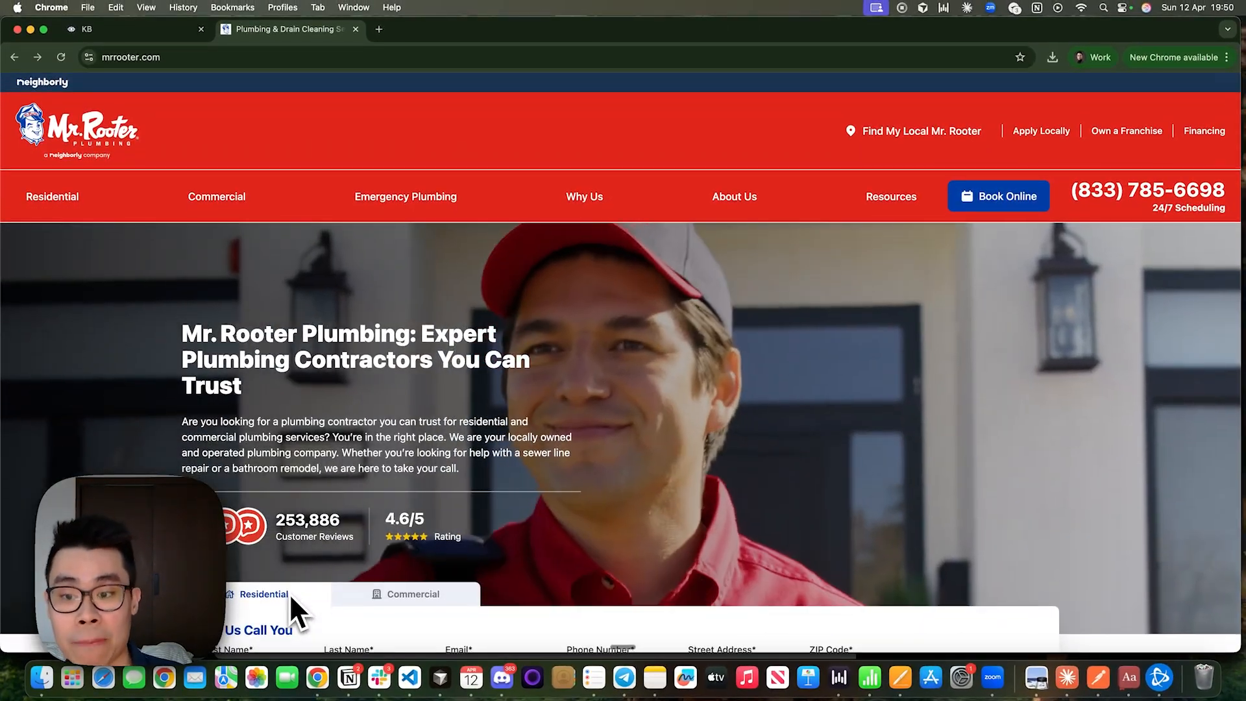
scroll(566, 360, down, 15)
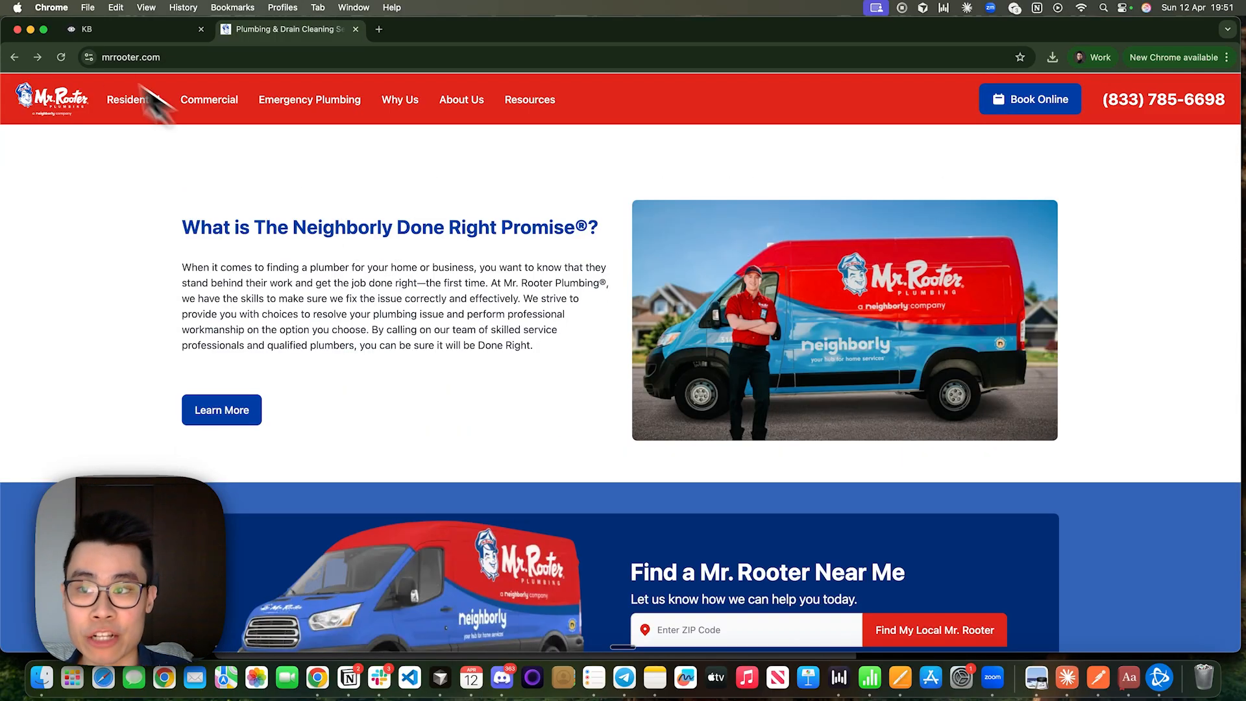
click(83, 29)
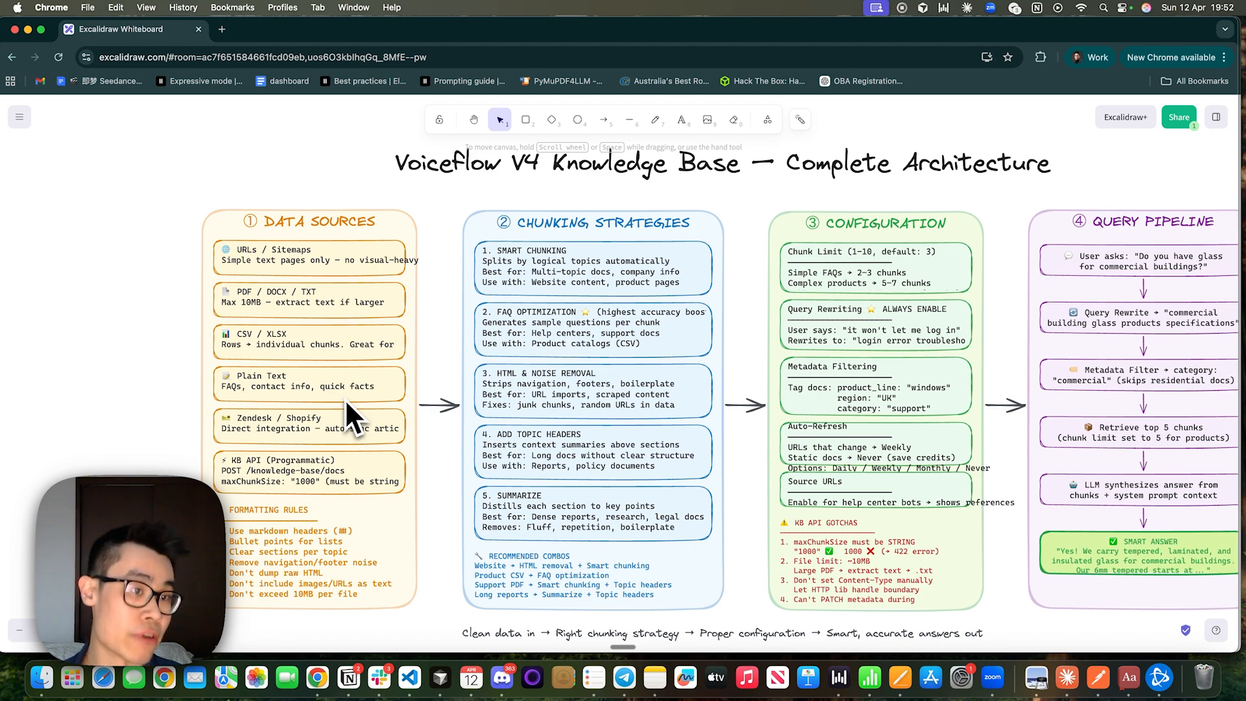
Look over the Voiceflow V4 Knowledge Base architecture diagram in Excalidraw, focusing on the Data Sources column.
scroll(344, 399, right, 2)
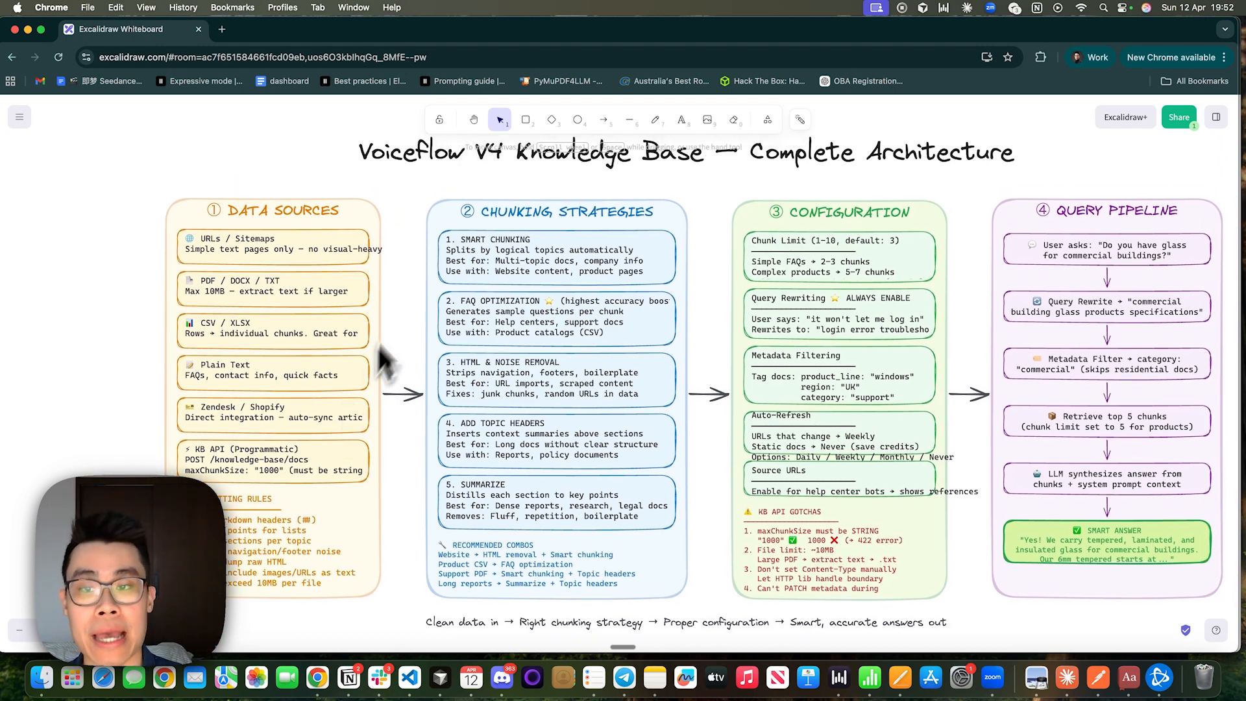
scroll(390, 312, left, 5)
scroll(405, 282, up, 5)
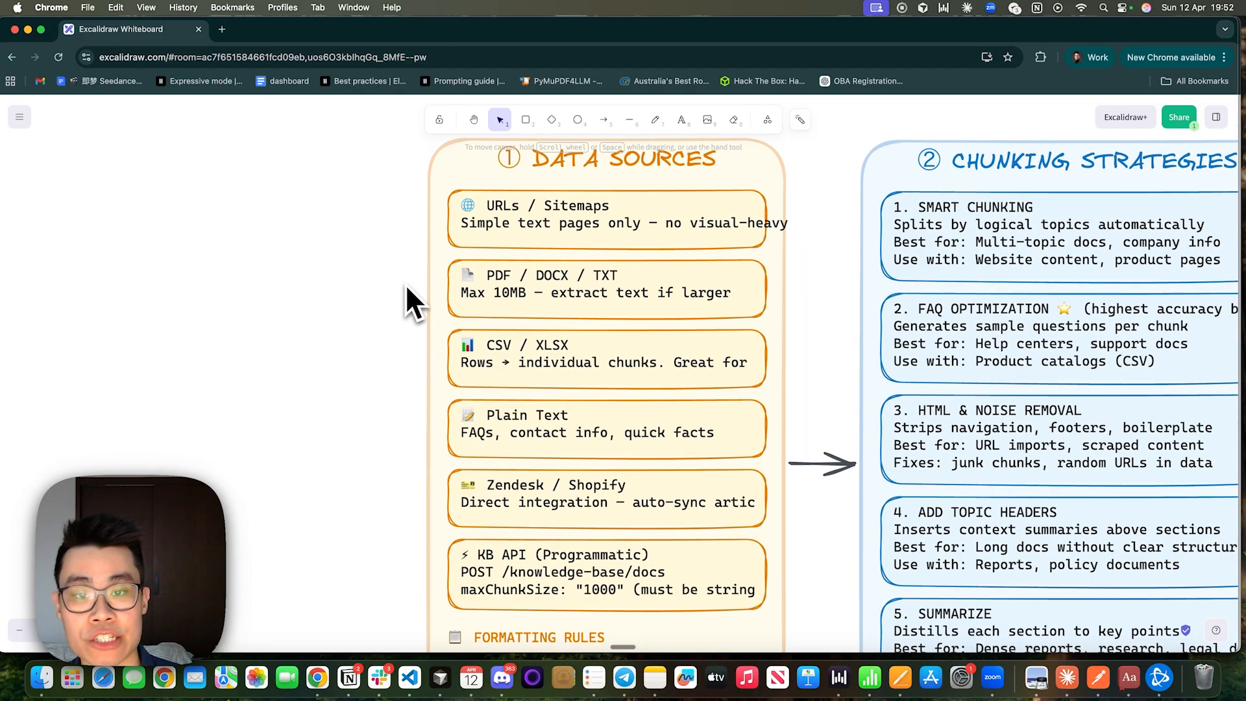
scroll(405, 283, down, 2)
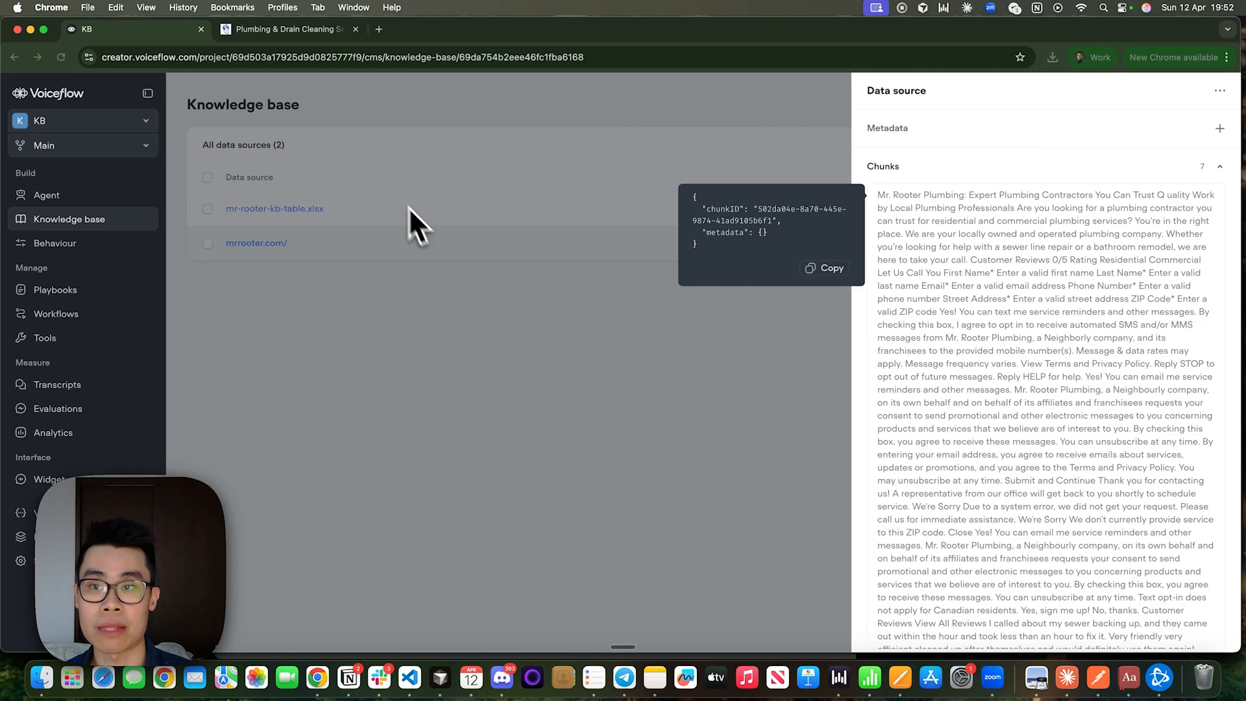
Return to the Excalidraw diagram's Data Sources column and activate the freehand Draw tool.
click(273, 29)
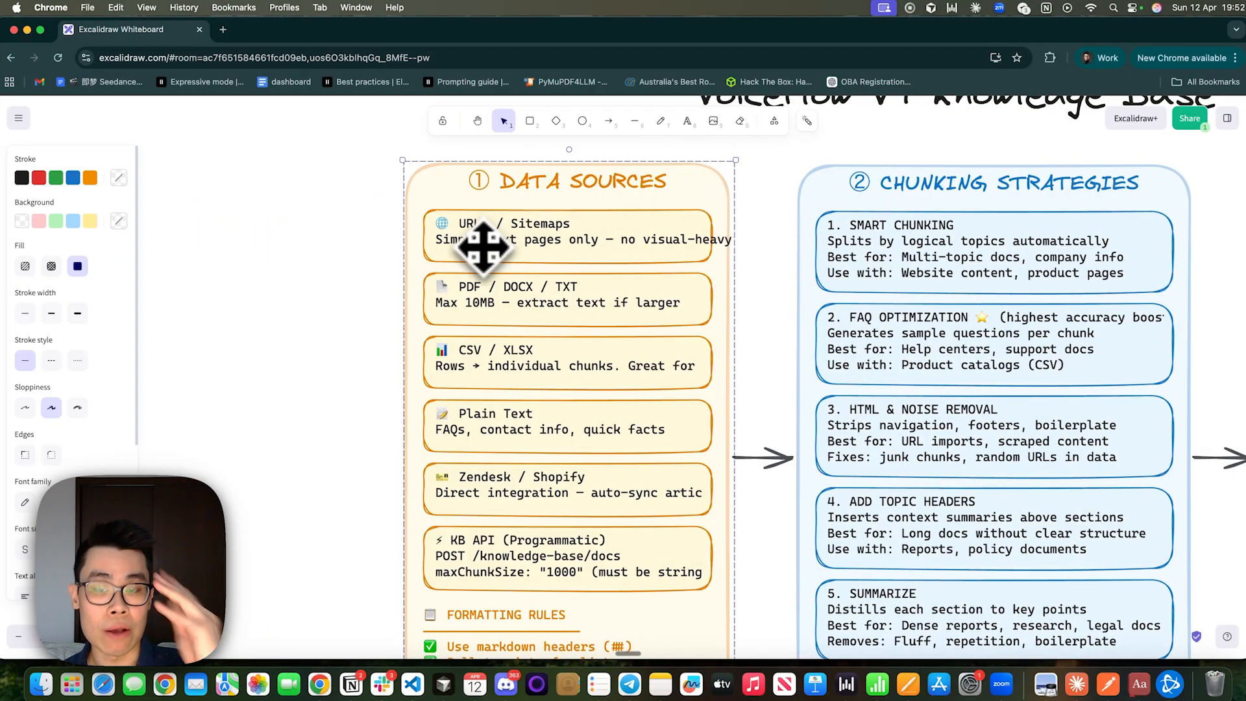
key(p)
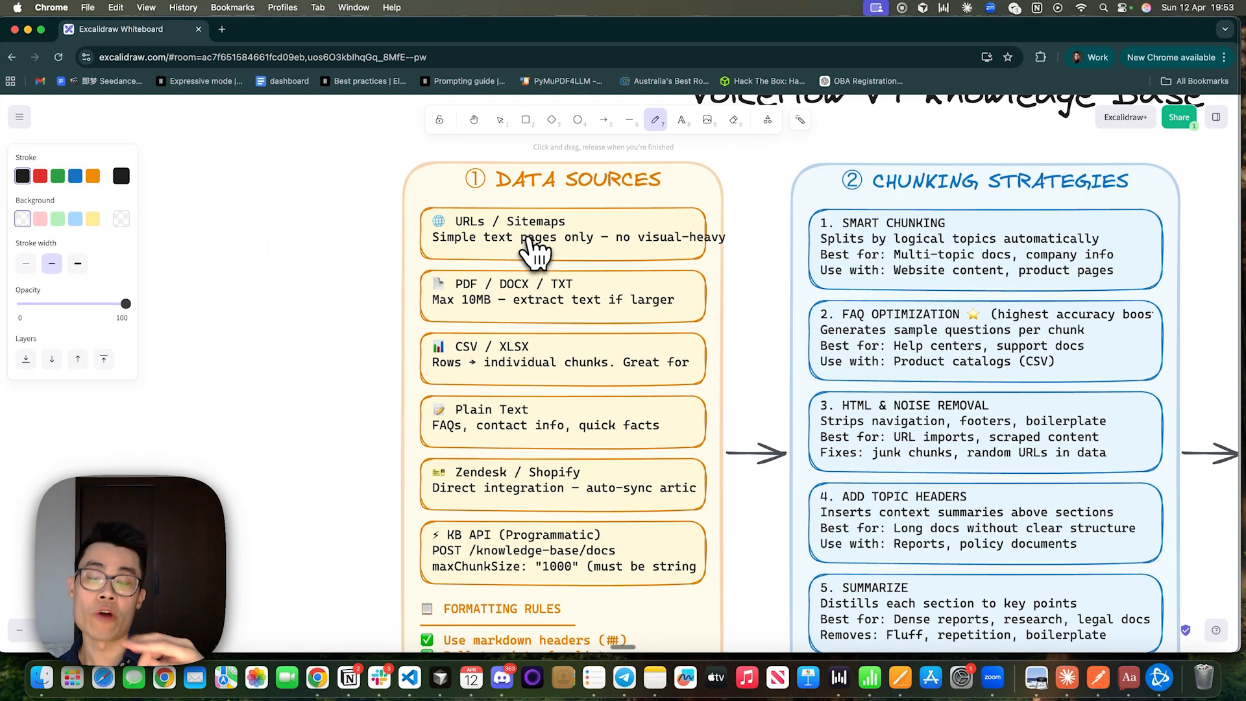
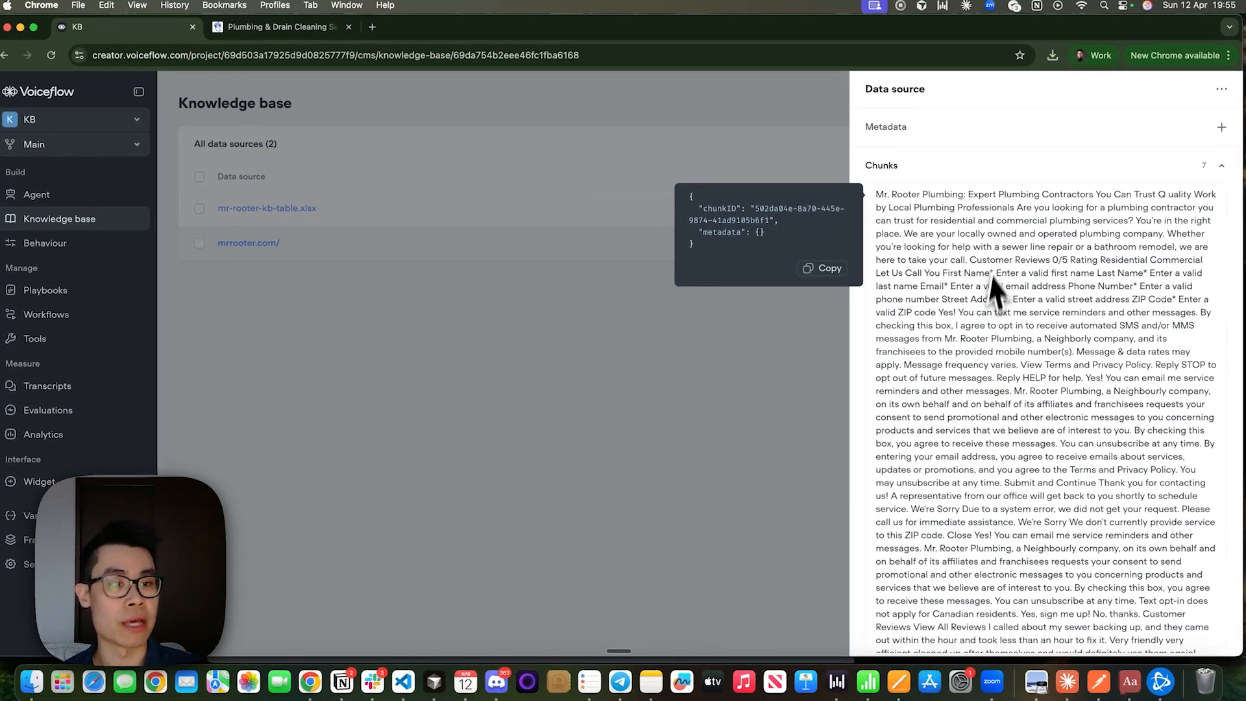
Examine the second chunk of the mrrooter.com data source in Voiceflow, highlighting the Neighborly Done Right Promise line and the customer reviews before it.
scroll(989, 305, down, 5)
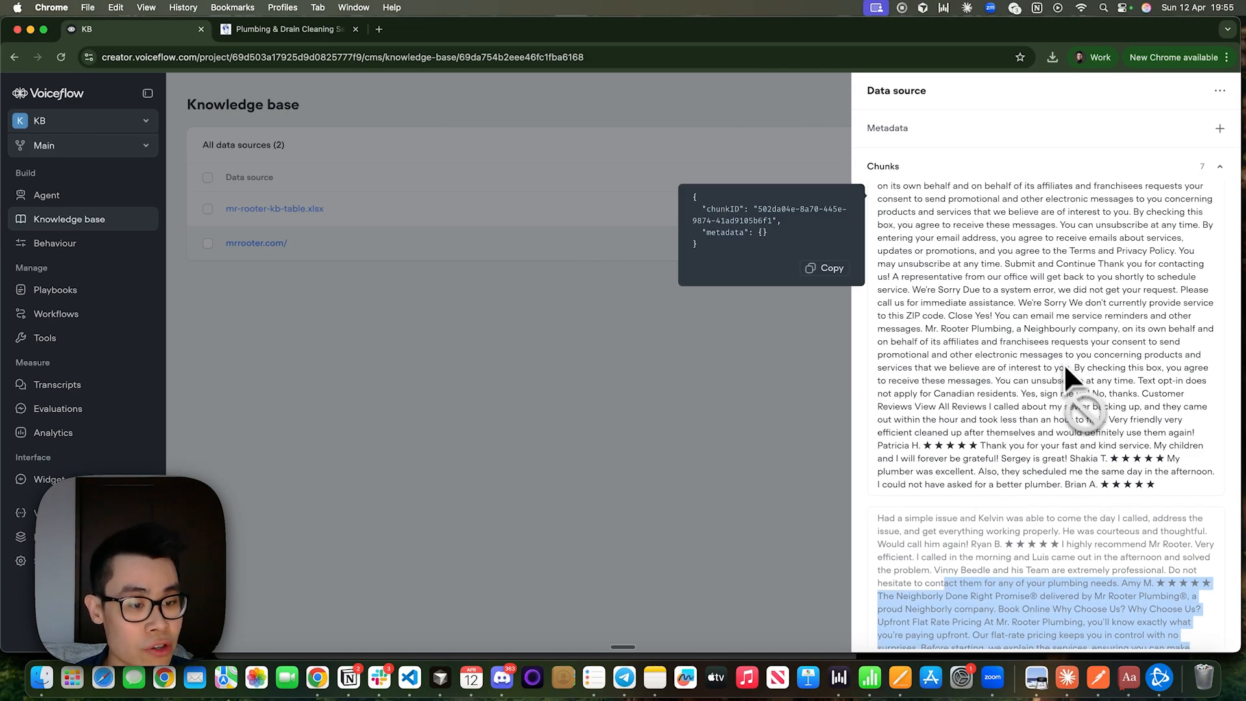
scroll(1026, 476, down, 2)
click(1025, 479)
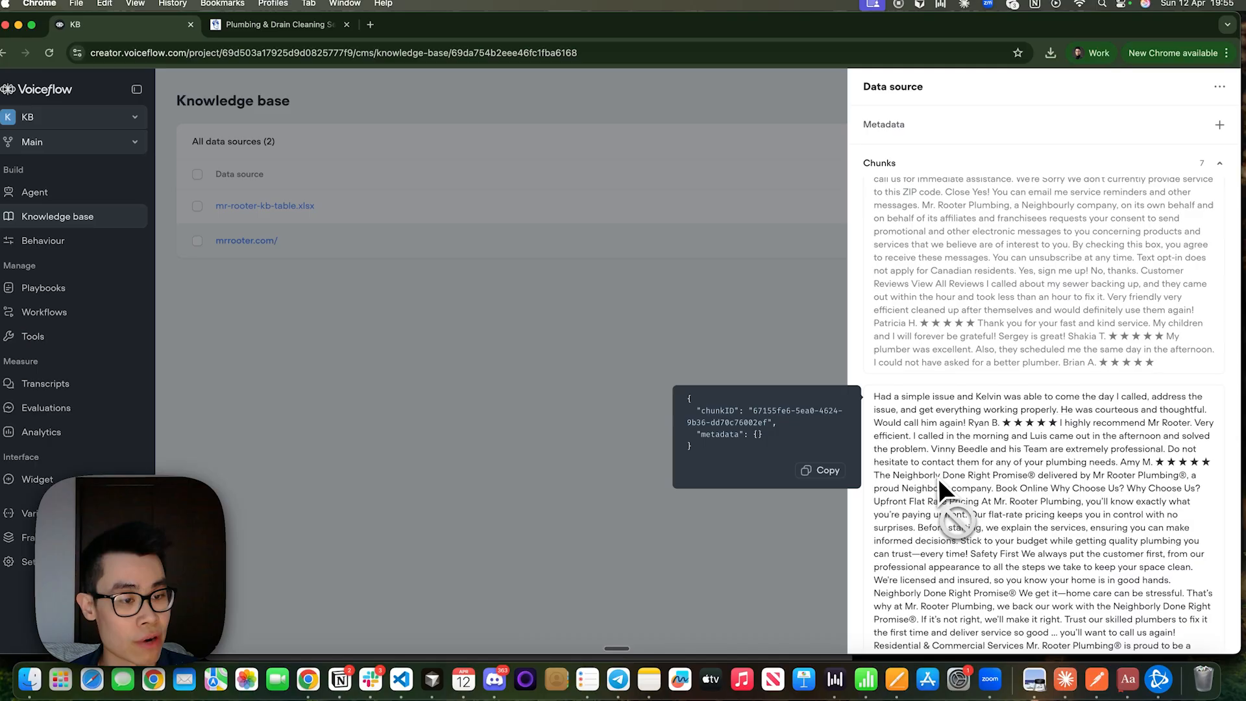
drag(938, 477, 1200, 473)
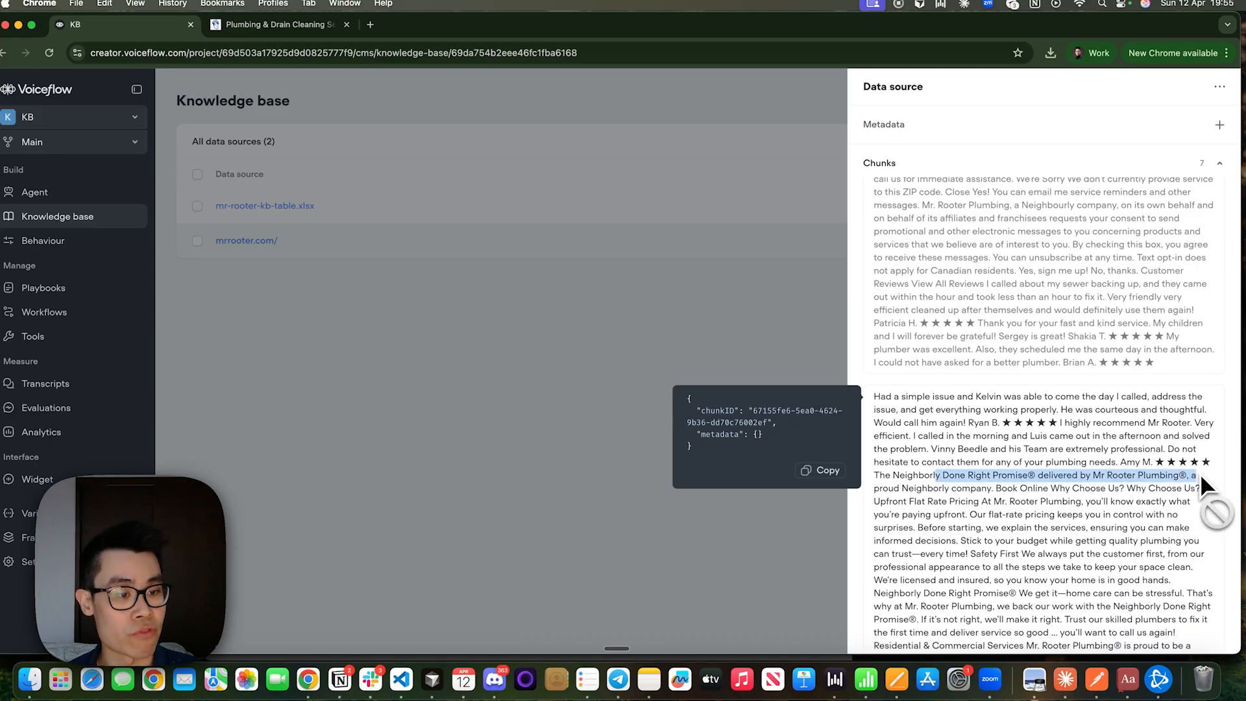
click(1201, 473)
drag(986, 423, 1131, 452)
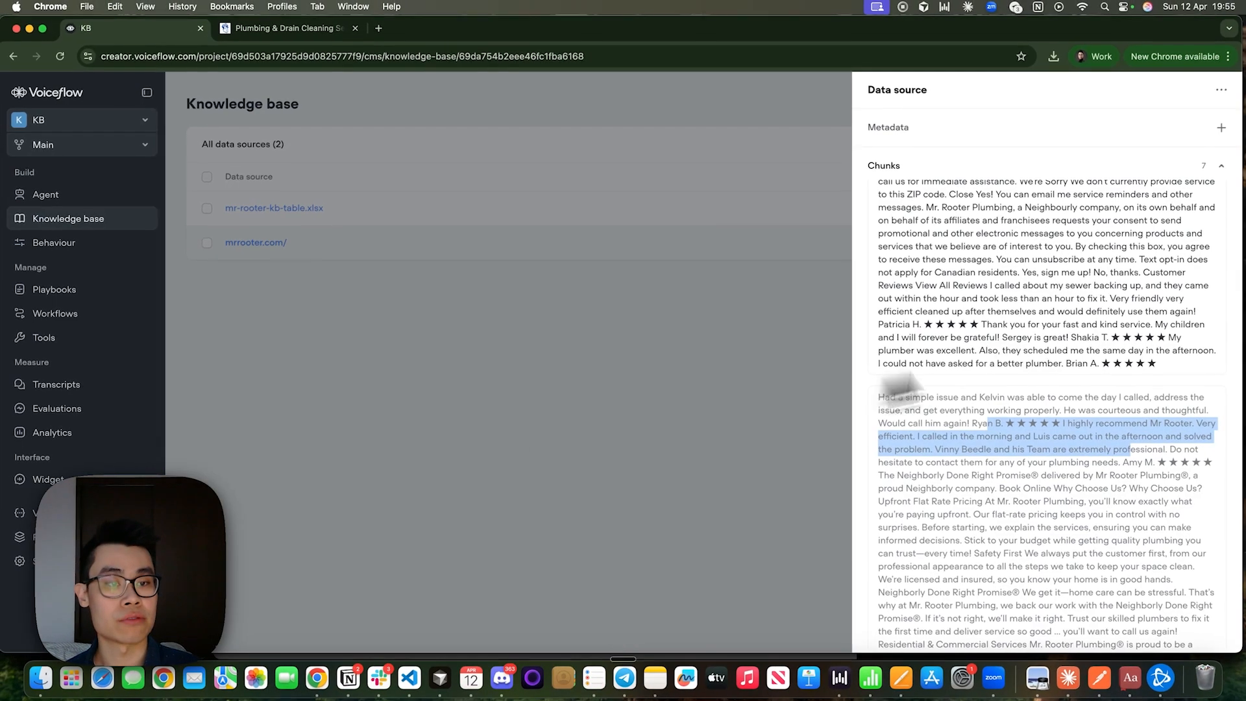
Review the Formatting Rules and the source types in the Data Sources column of the Excalidraw diagram.
mouse_move(973, 263)
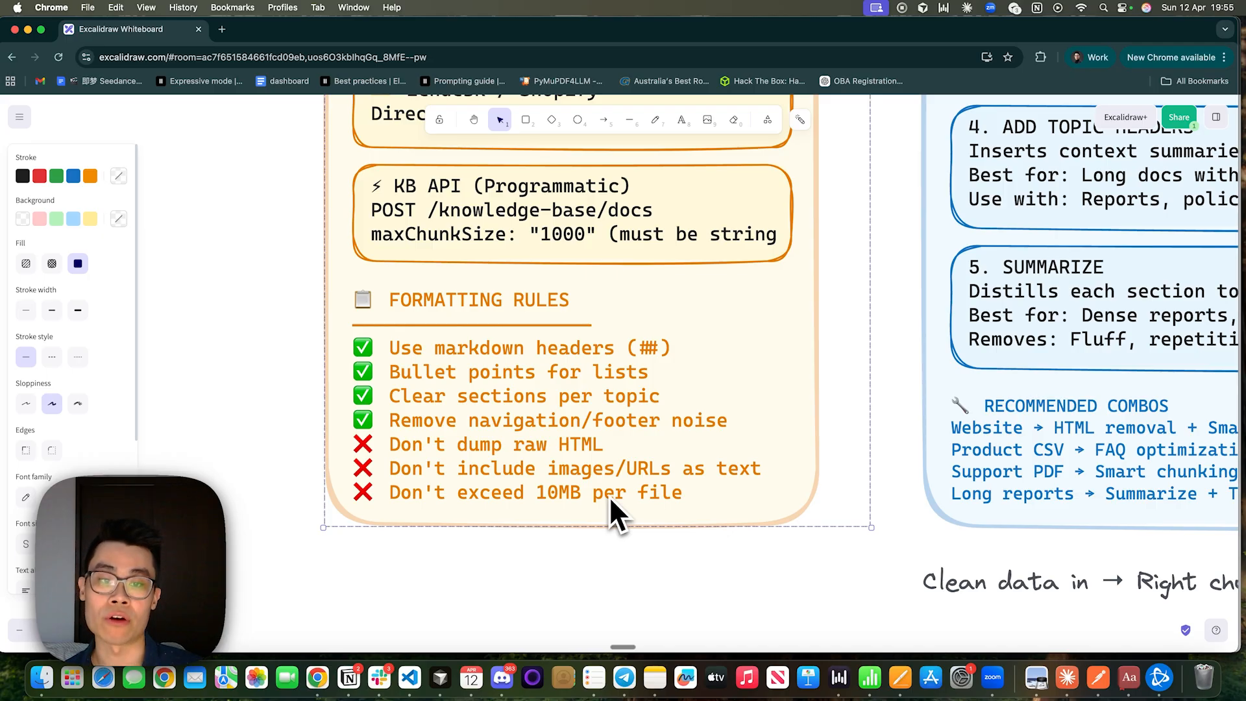
scroll(609, 495, down, 5)
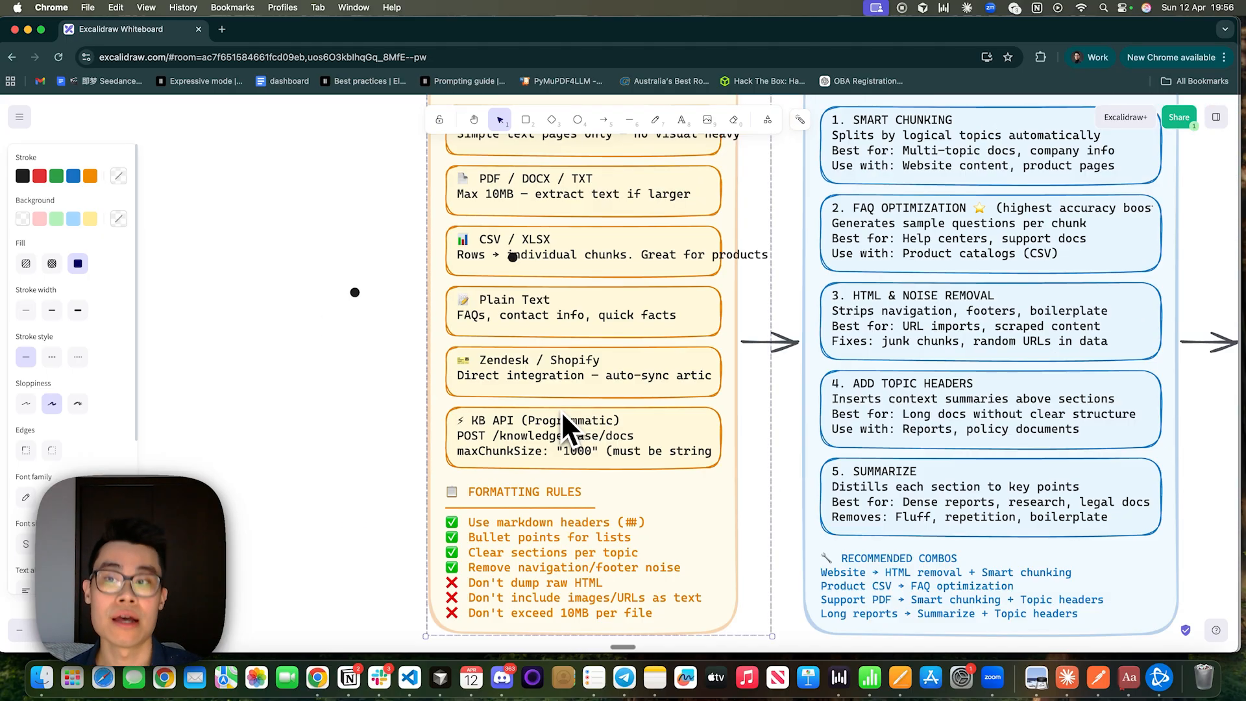
scroll(561, 421, up, 3)
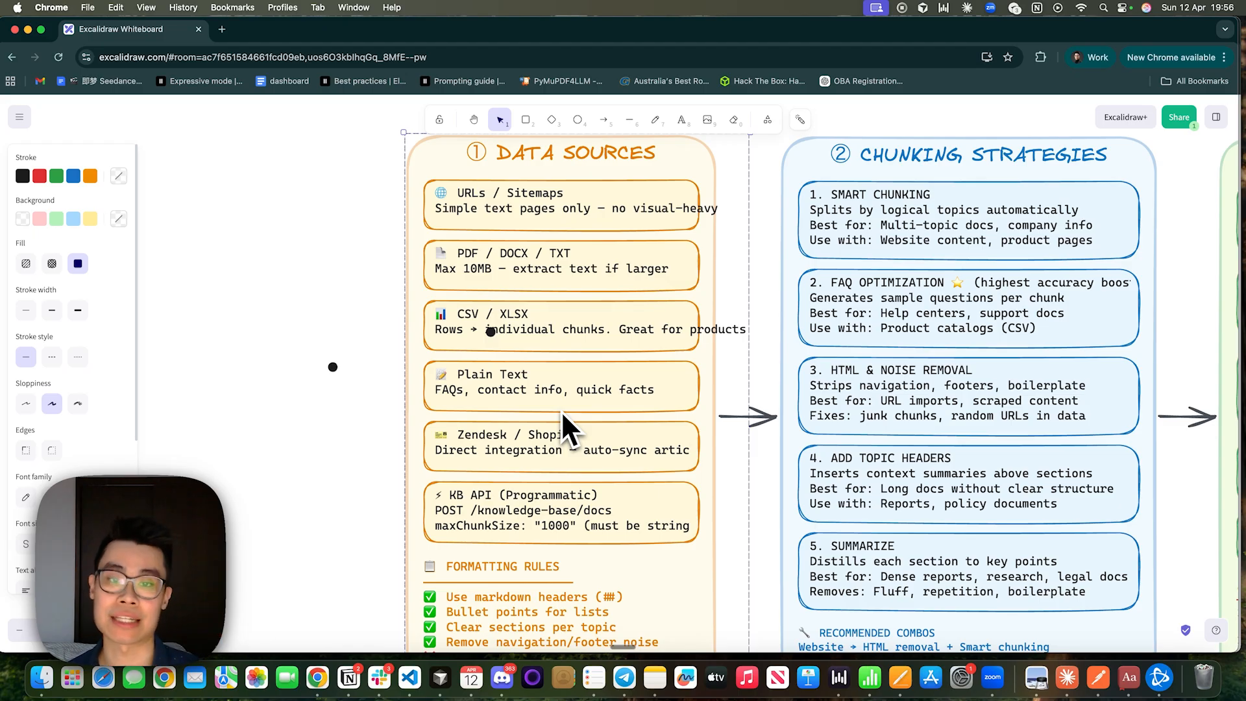
scroll(282, 359, up, 5)
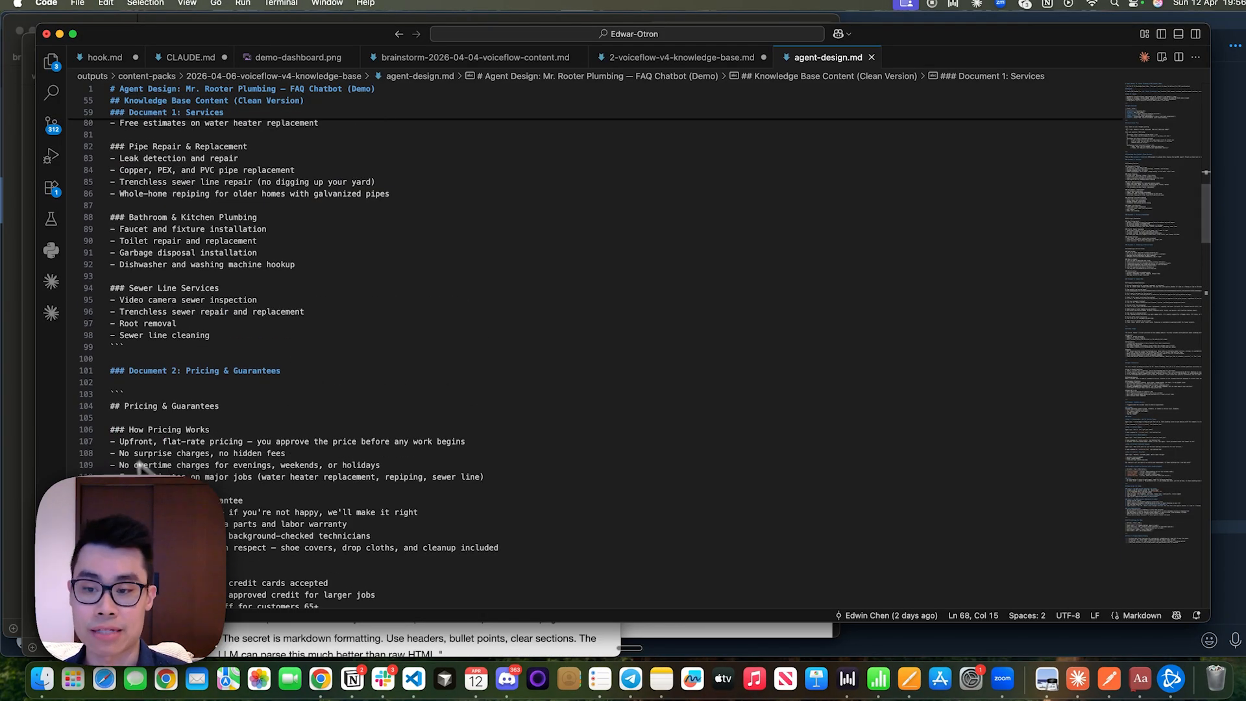
In VS Code, find the clean knowledge base content in agent-design.md and point out the Document 1: Services and Plumbing Services headings.
scroll(371, 351, up, 5)
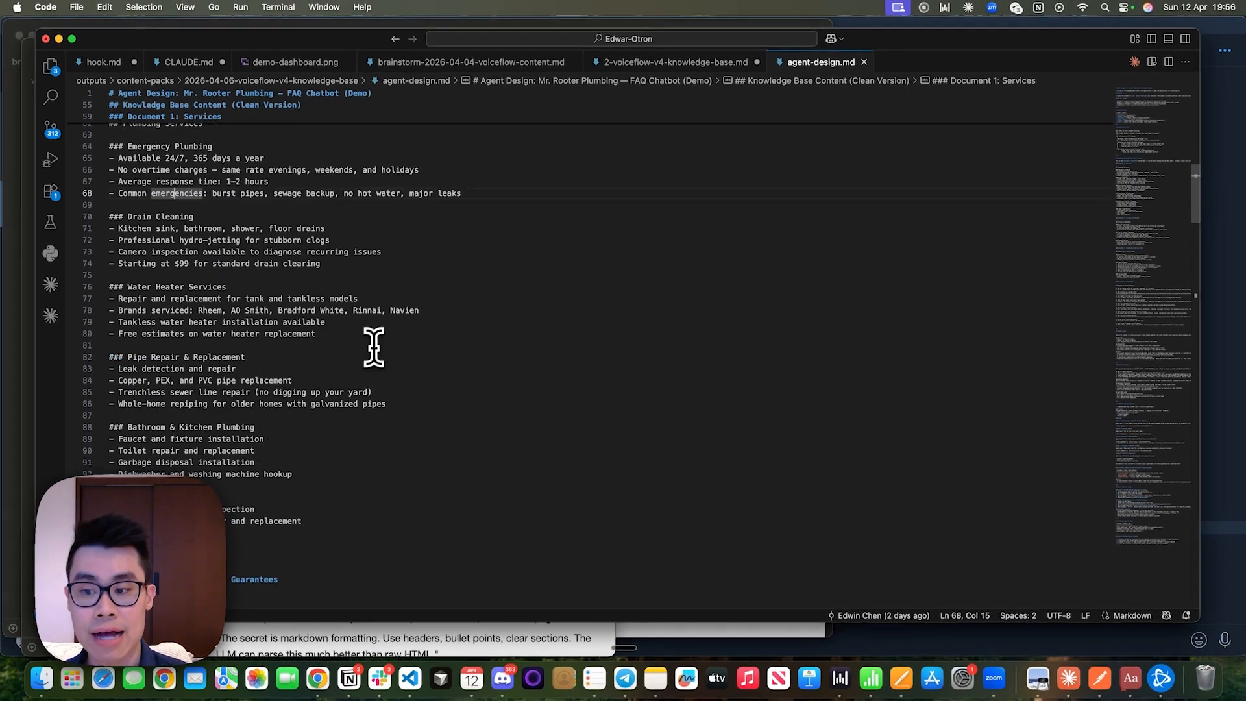
scroll(371, 350, up, 3)
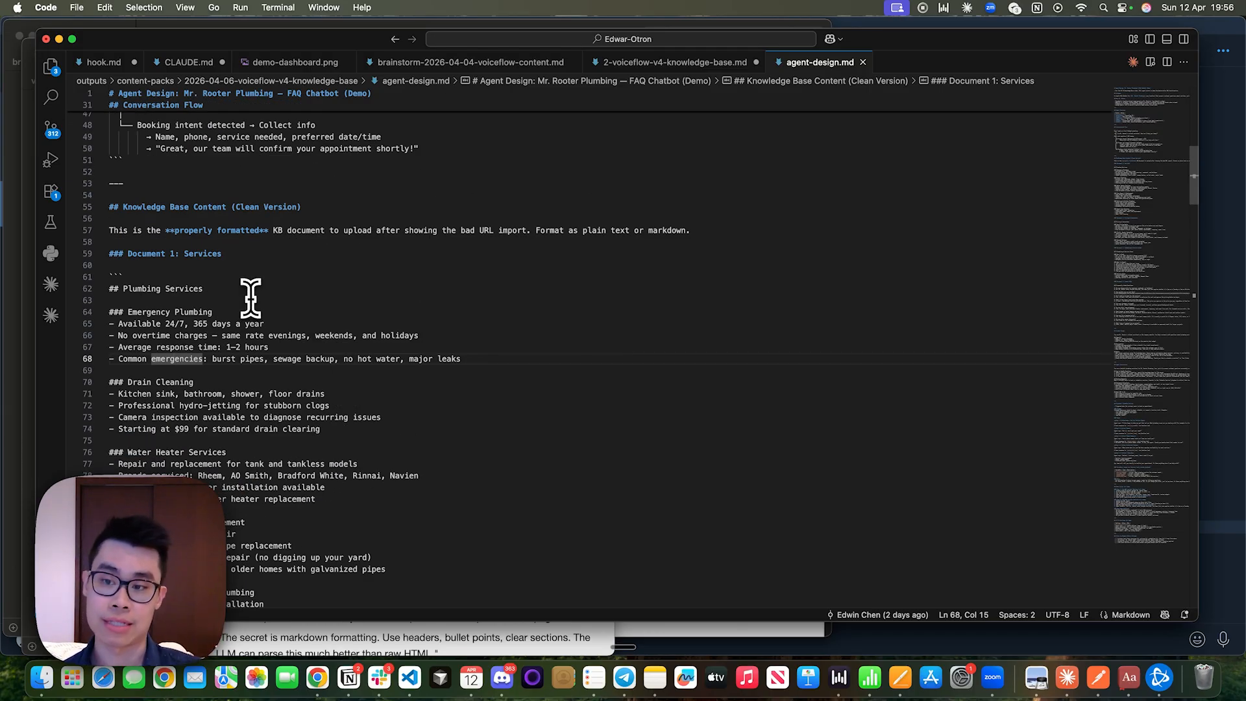
scroll(250, 295, down, 3)
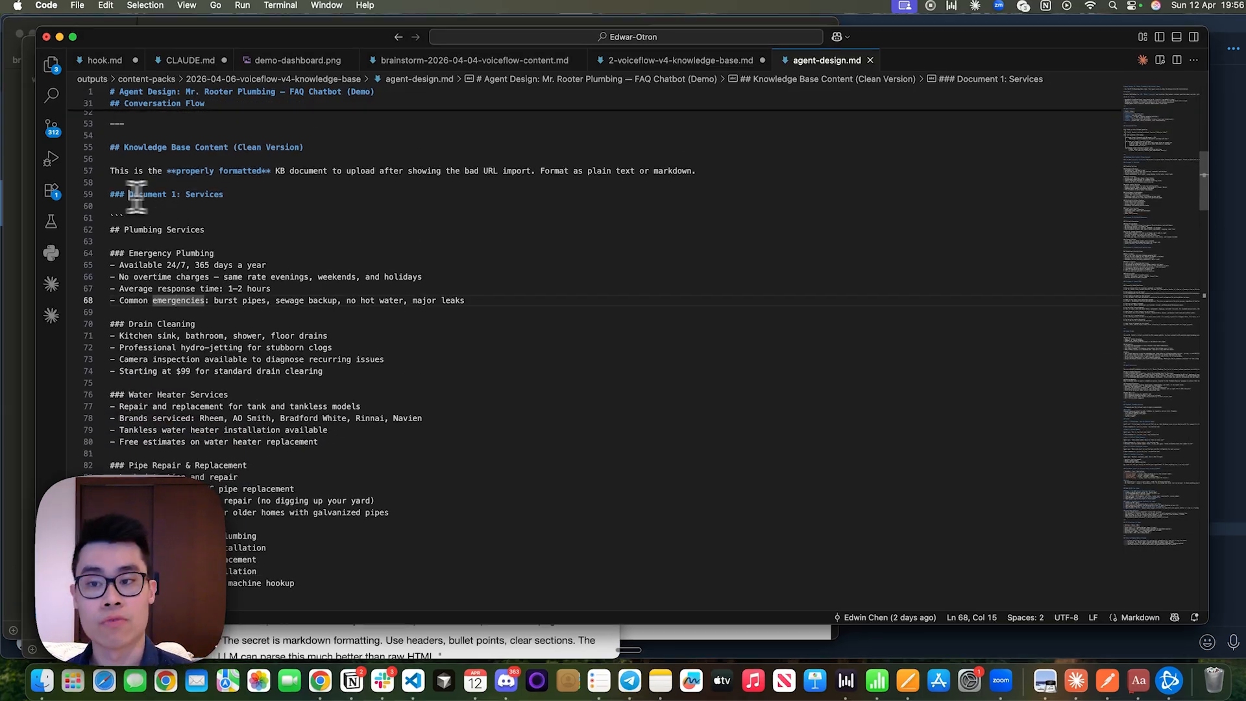
drag(128, 195, 268, 196)
click(271, 196)
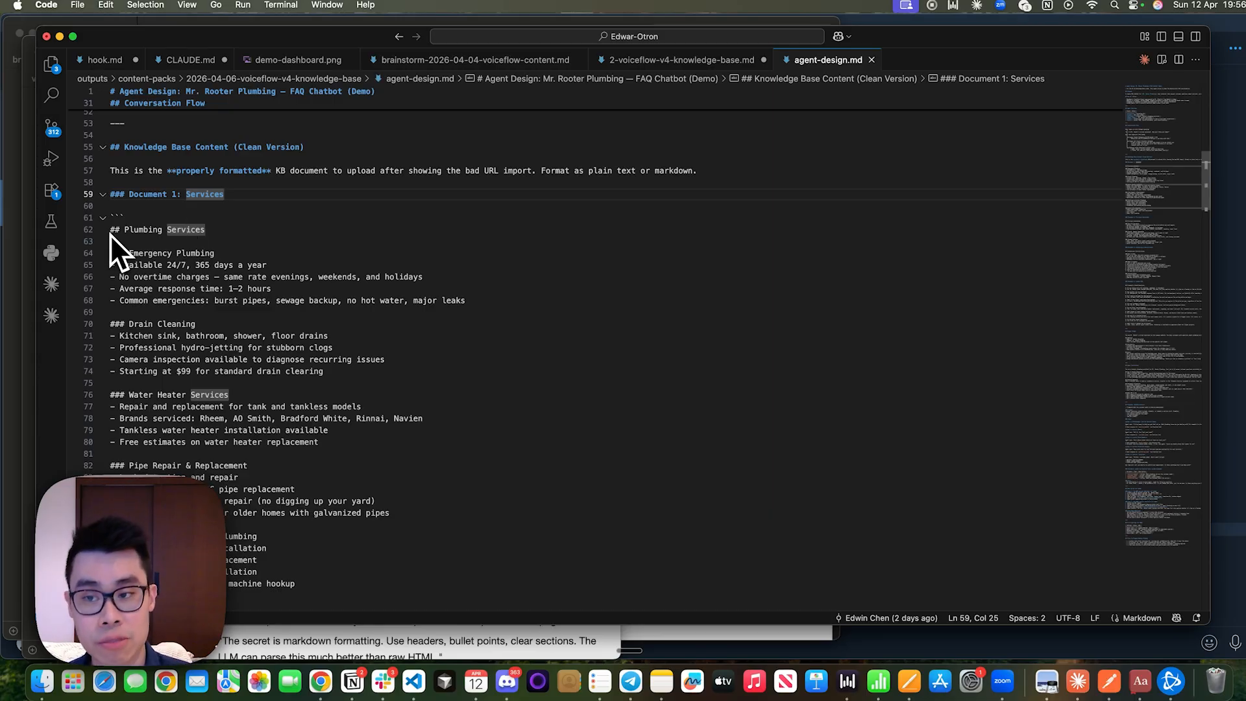
click(238, 231)
scroll(237, 232, down, 3)
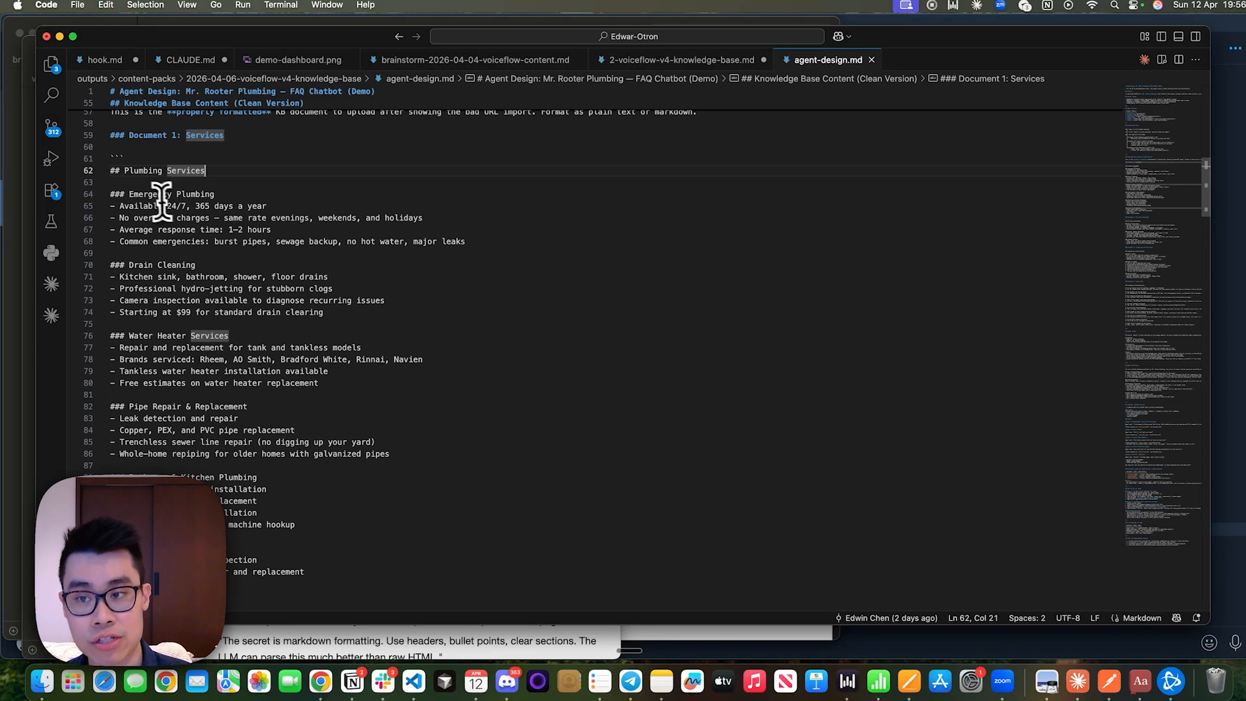
Go through the Document 1 sections from Emergency Plumbing to Pipe Repair & Replacement and highlight the Emergency Plumbing bullet points.
scroll(162, 202, up, 5)
drag(121, 309, 289, 306)
click(283, 305)
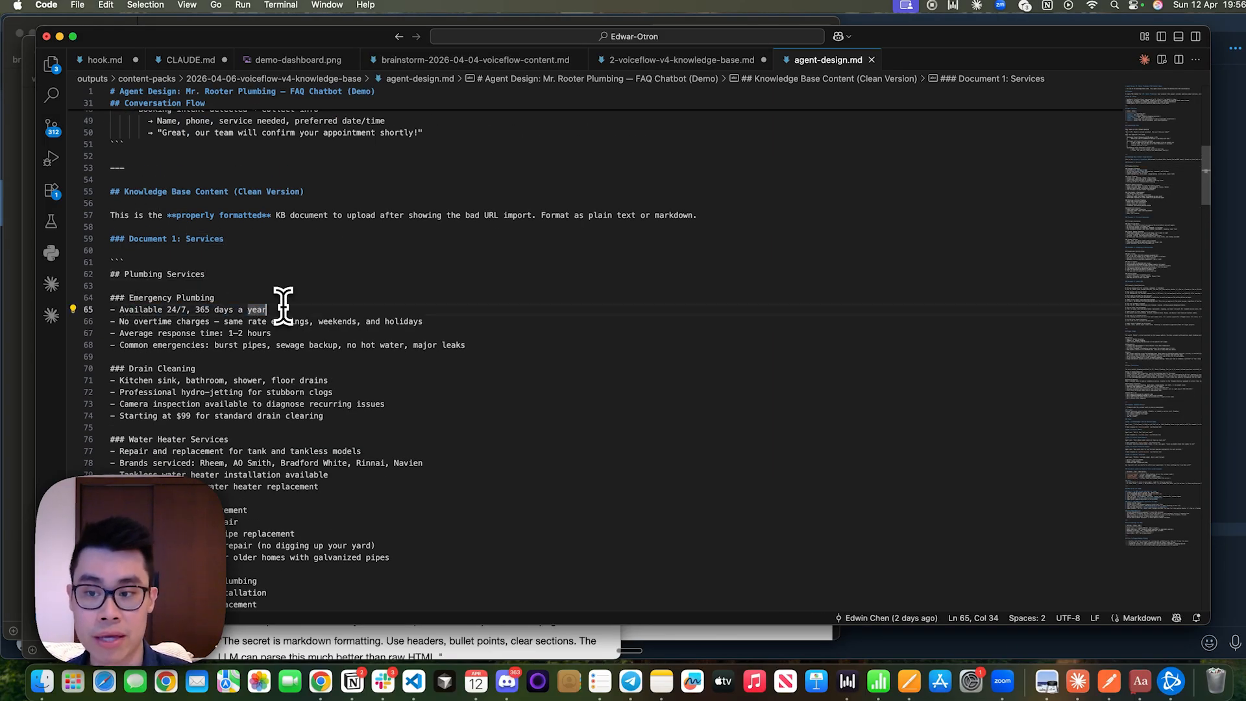
drag(128, 365, 264, 364)
click(264, 365)
scroll(263, 367, down, 2)
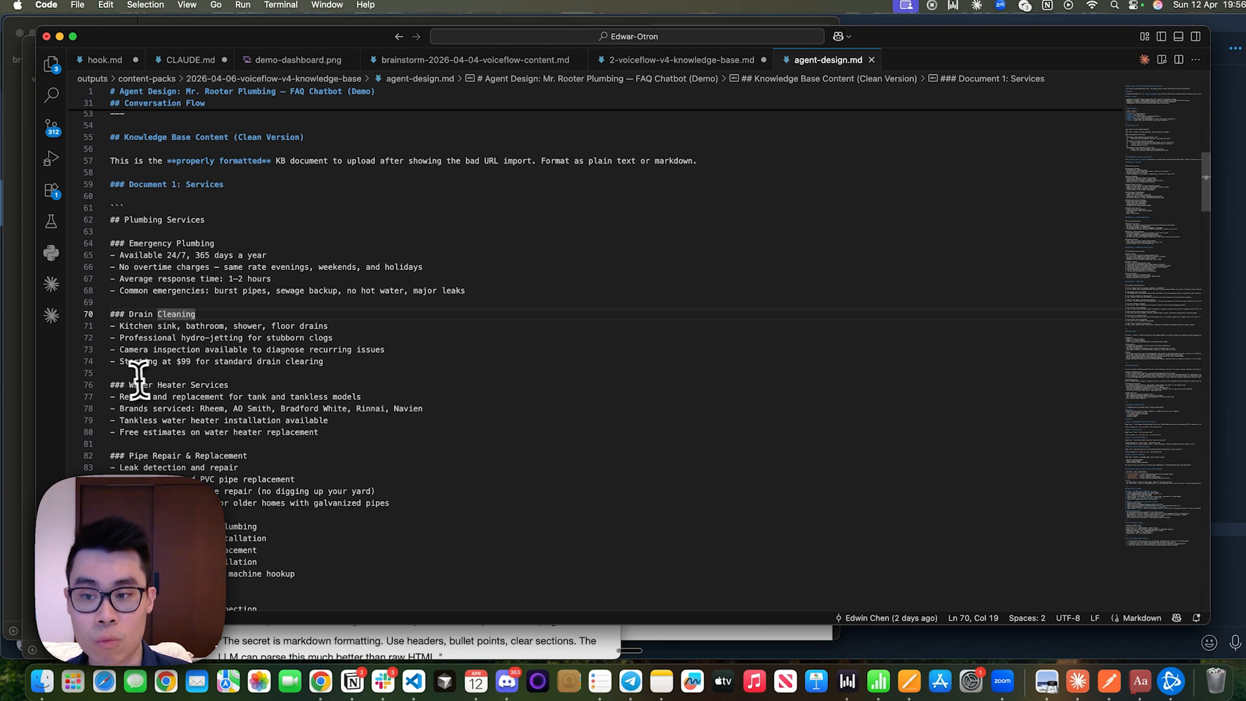
drag(129, 384, 305, 383)
click(306, 384)
drag(128, 455, 322, 456)
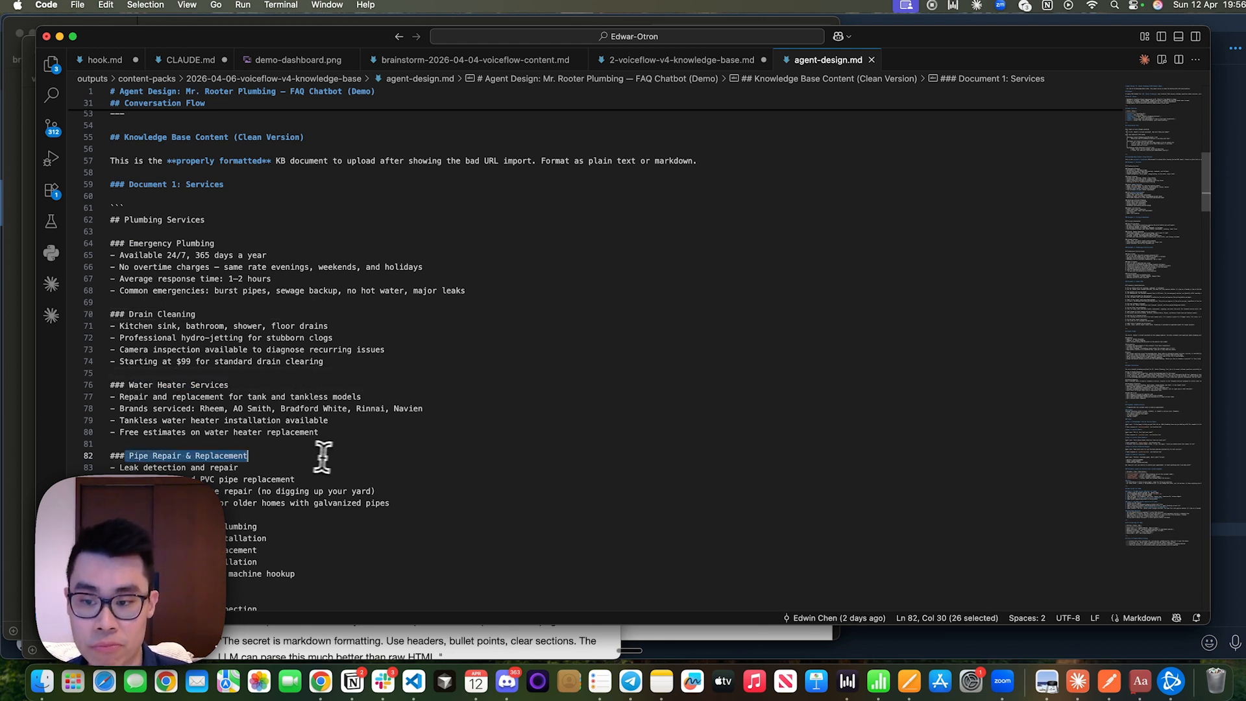
click(318, 455)
drag(129, 255, 466, 295)
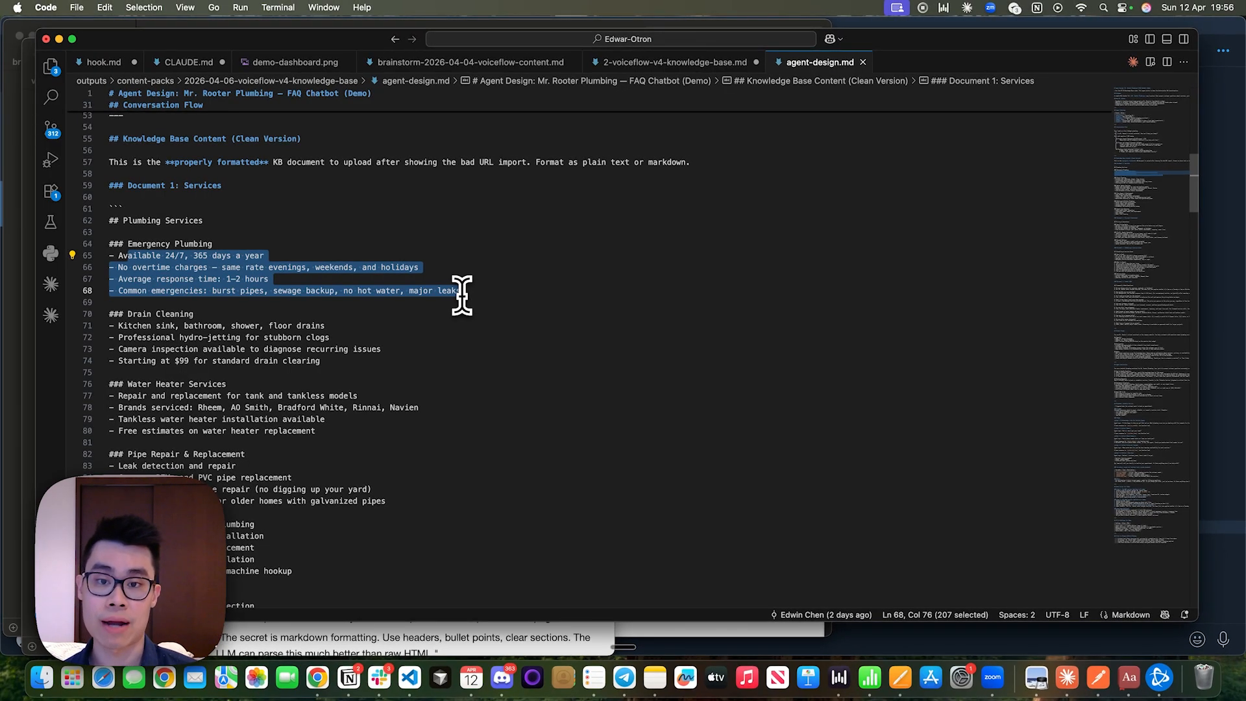
Switch to the Mr. Rooter homepage in Chrome and expand the Plumbing category under the residential services.
key(super+Tab)
click(317, 39)
scroll(299, 377, down, 7)
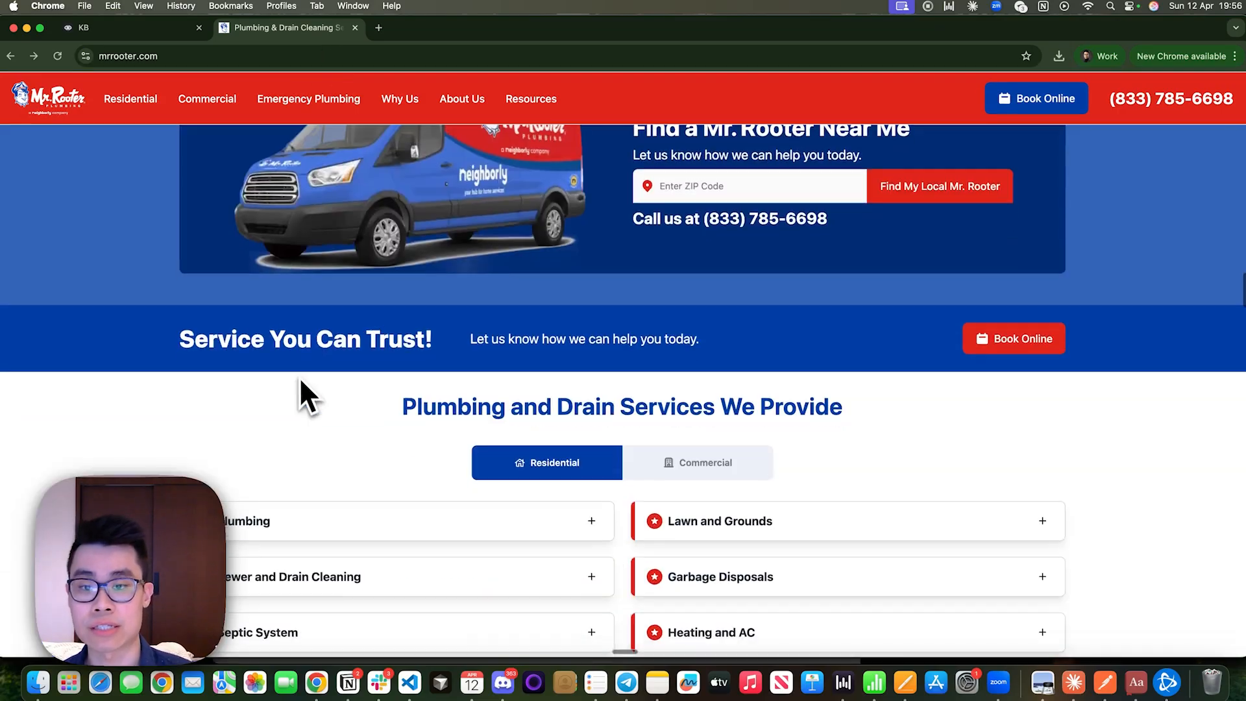
scroll(299, 386, down, 6)
scroll(285, 363, up, 3)
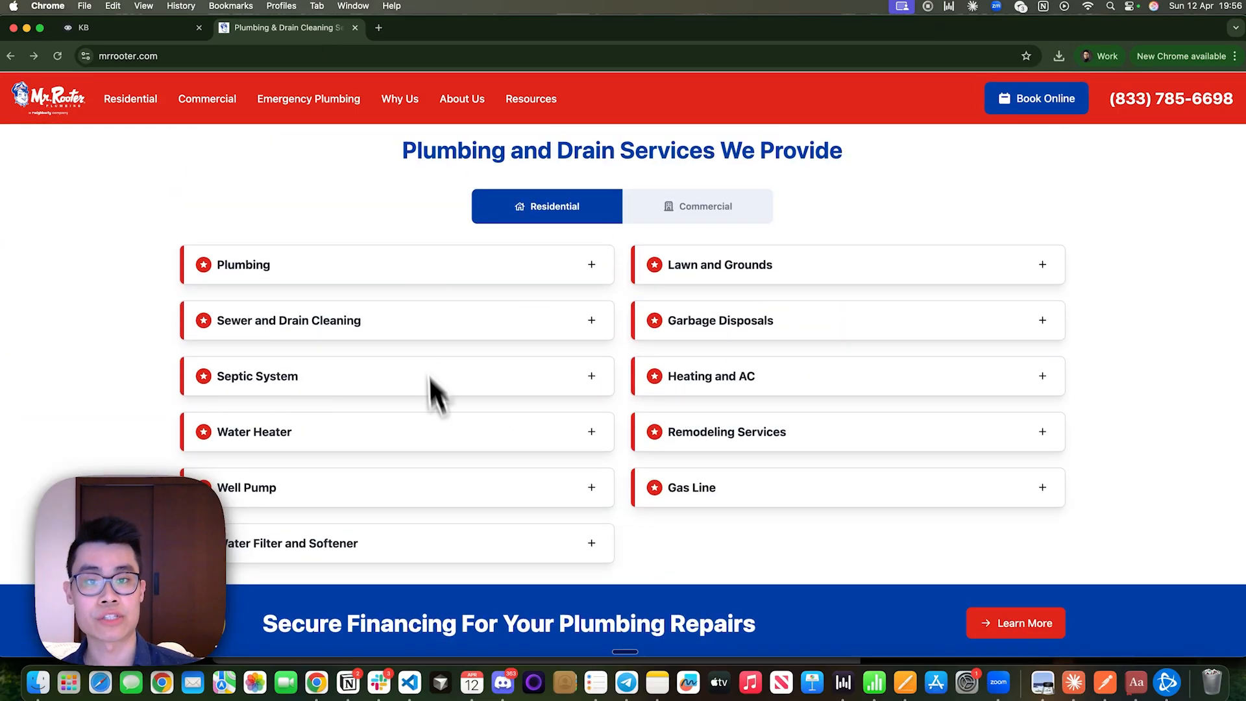
scroll(409, 272, down, 1)
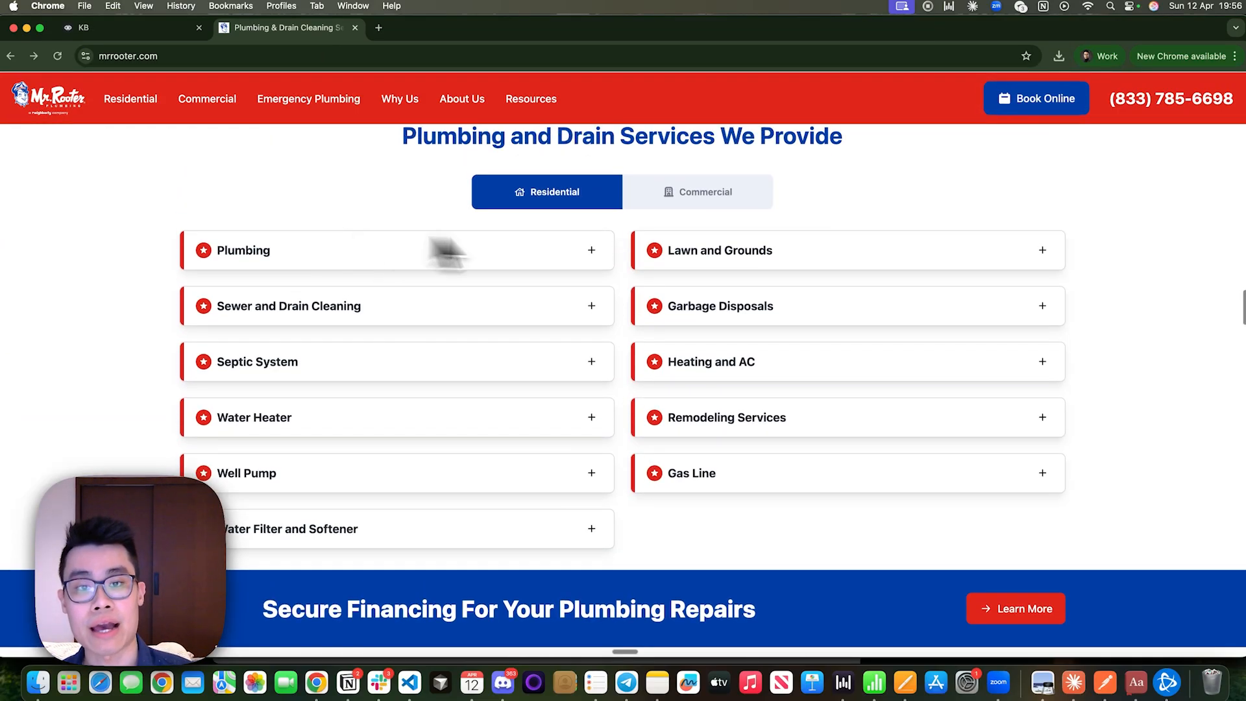
click(596, 259)
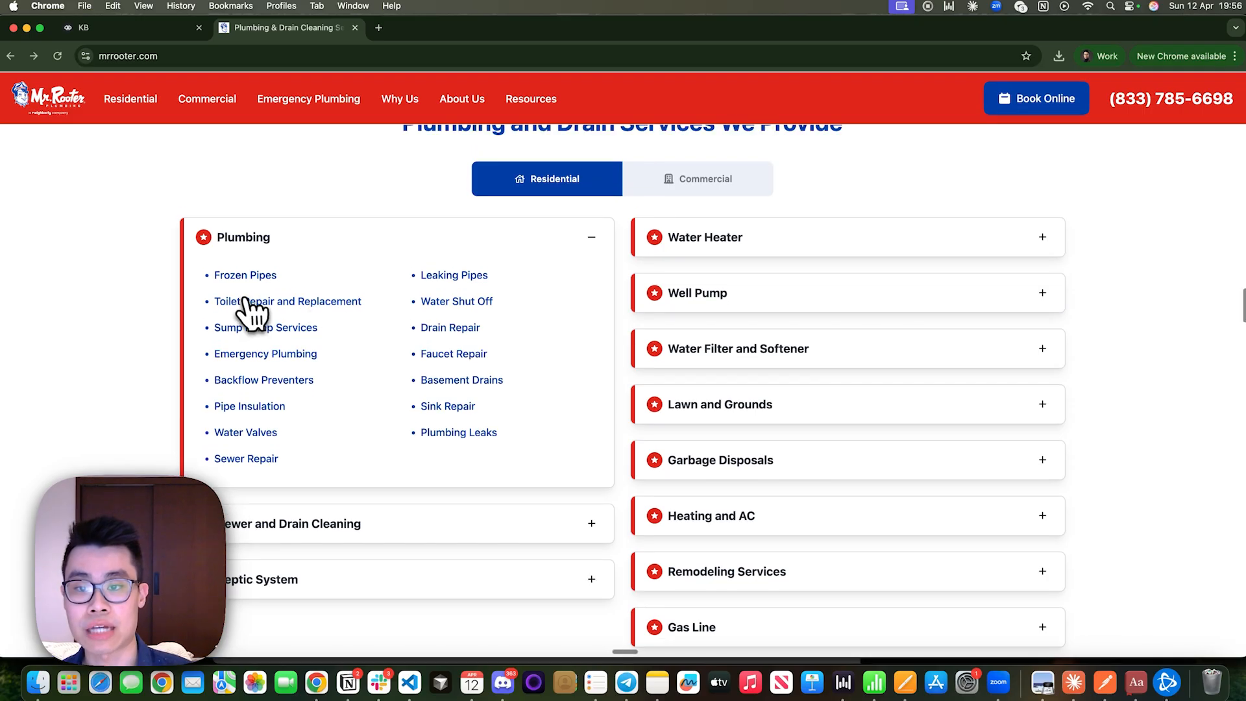
Open the Toilet Repair and Replacement service page in a new tab and view it.
right_click(312, 302)
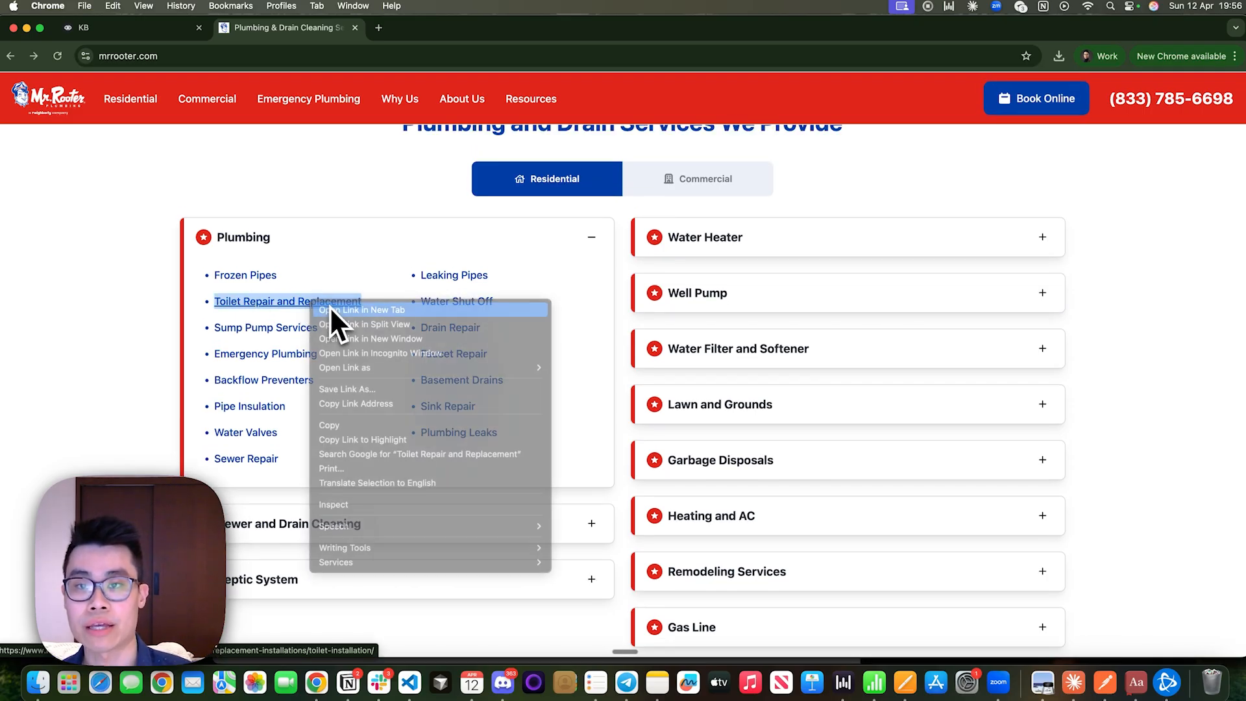
click(330, 309)
click(442, 29)
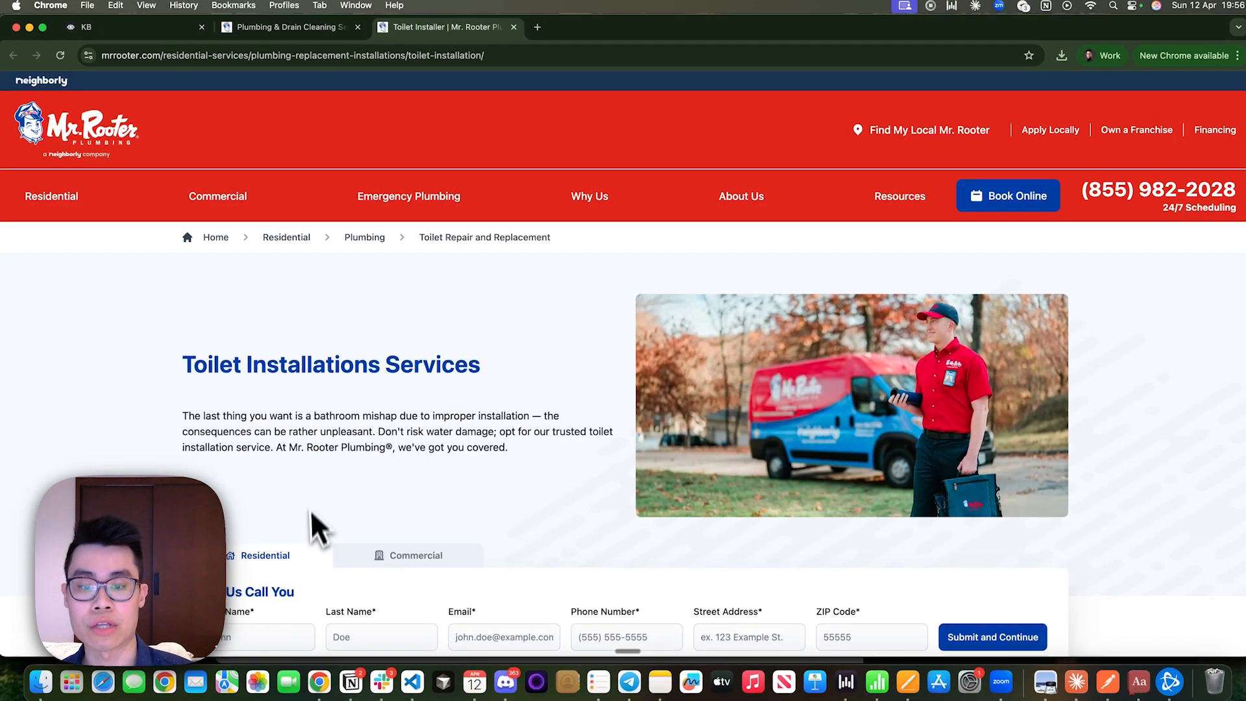
Compare the structured service sections in agent-design.md with the question-and-answer content on the Mr. Rooter homepage.
key(ctrl+Left)
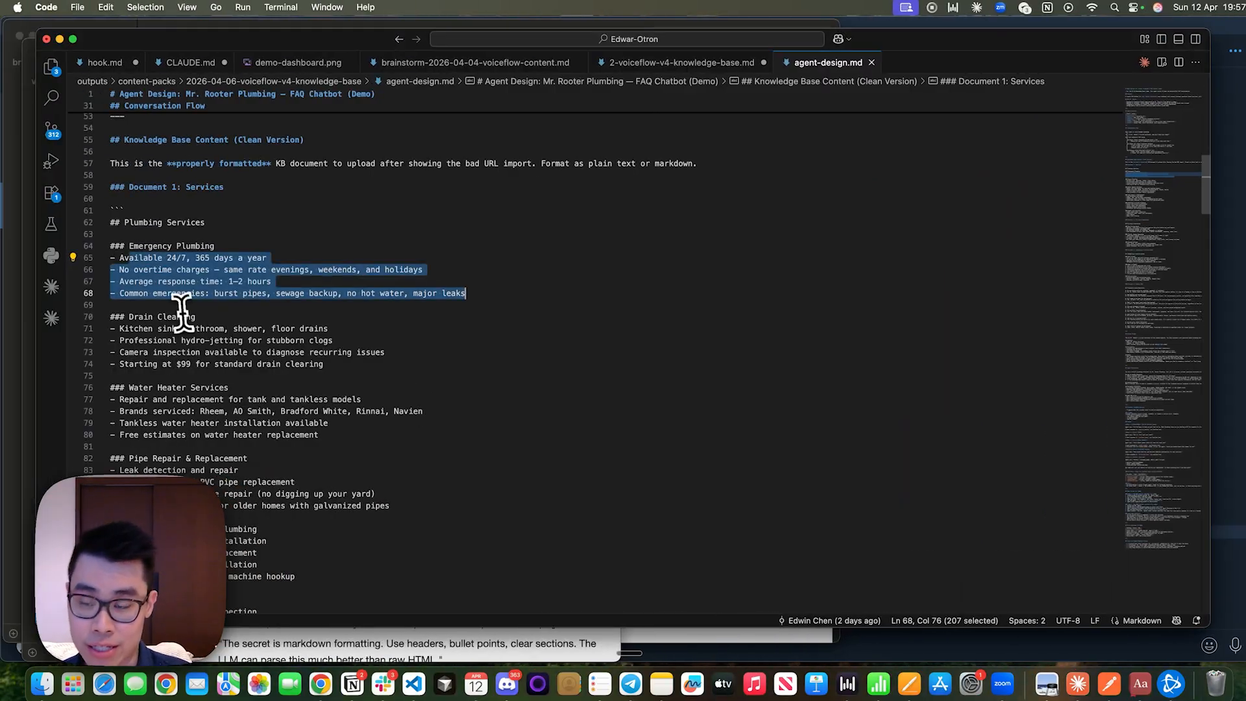
click(428, 316)
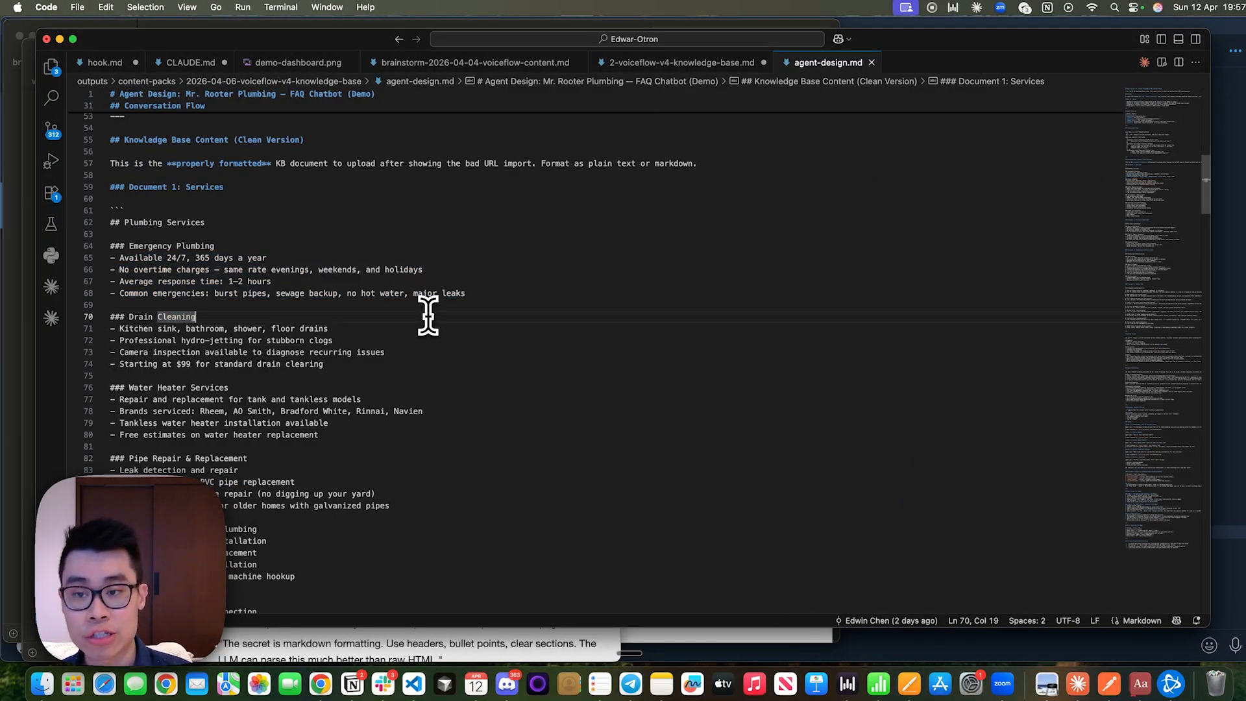
key(ctrl+Right)
scroll(429, 316, down, 10)
scroll(429, 316, up, 1)
scroll(429, 316, down, 20)
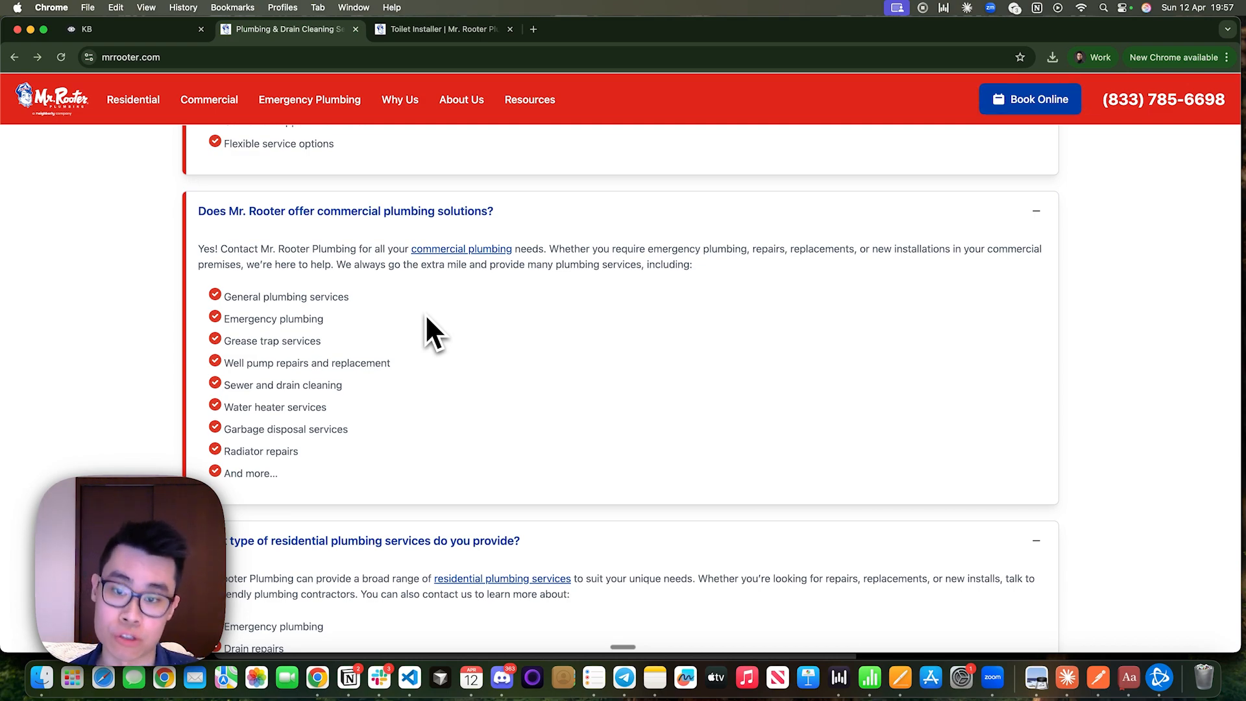
Return to agent-design.md and highlight the text from the Plumbing Services heading into the Water Heater Services section.
key(ctrl+Left)
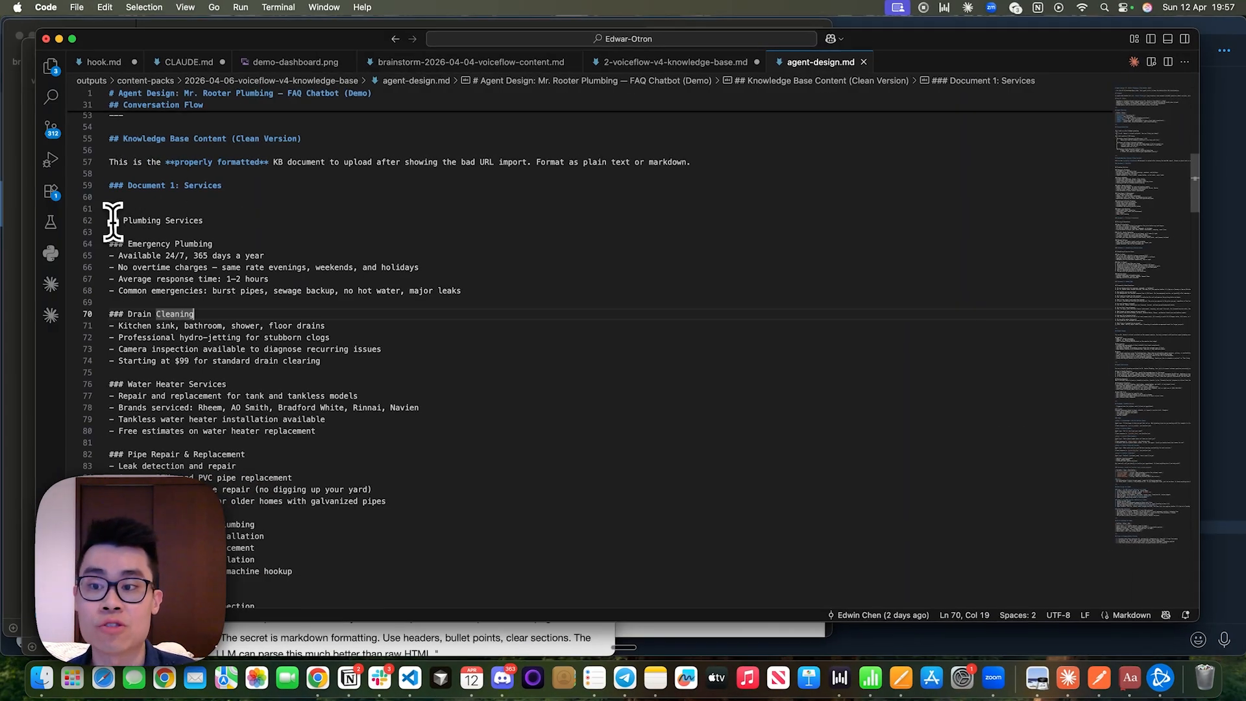
drag(110, 220, 364, 409)
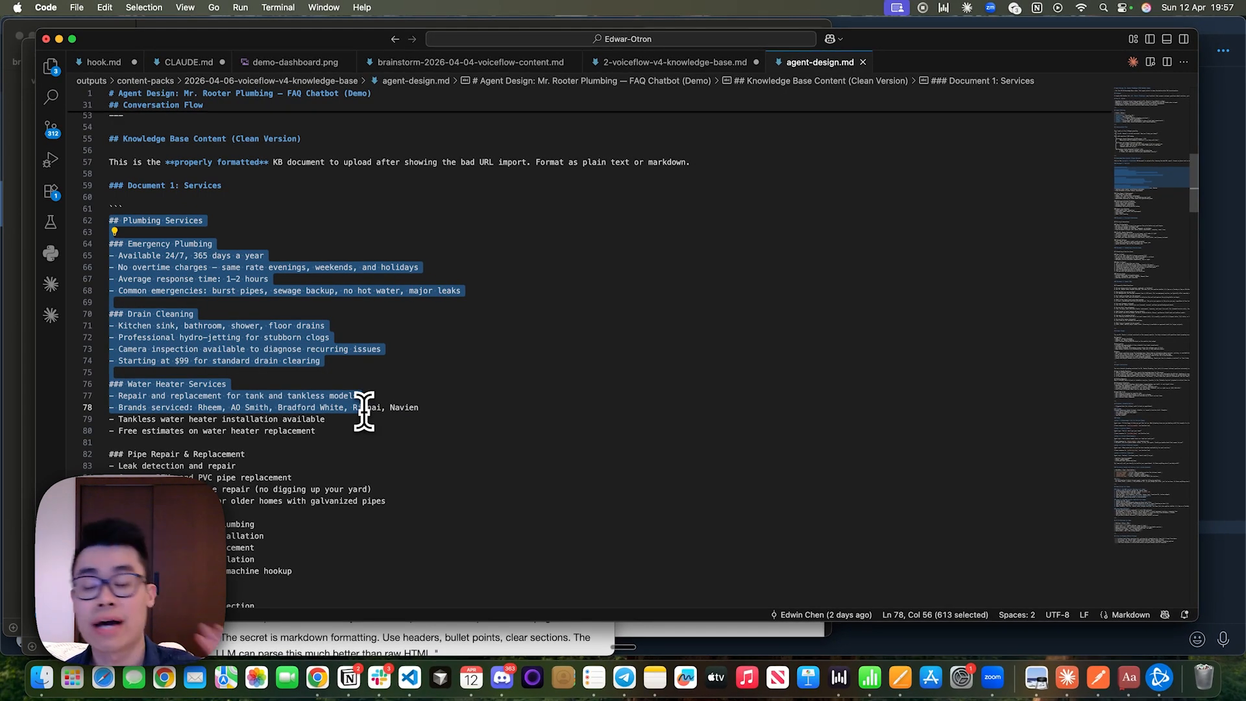
scroll(364, 408, up, 5)
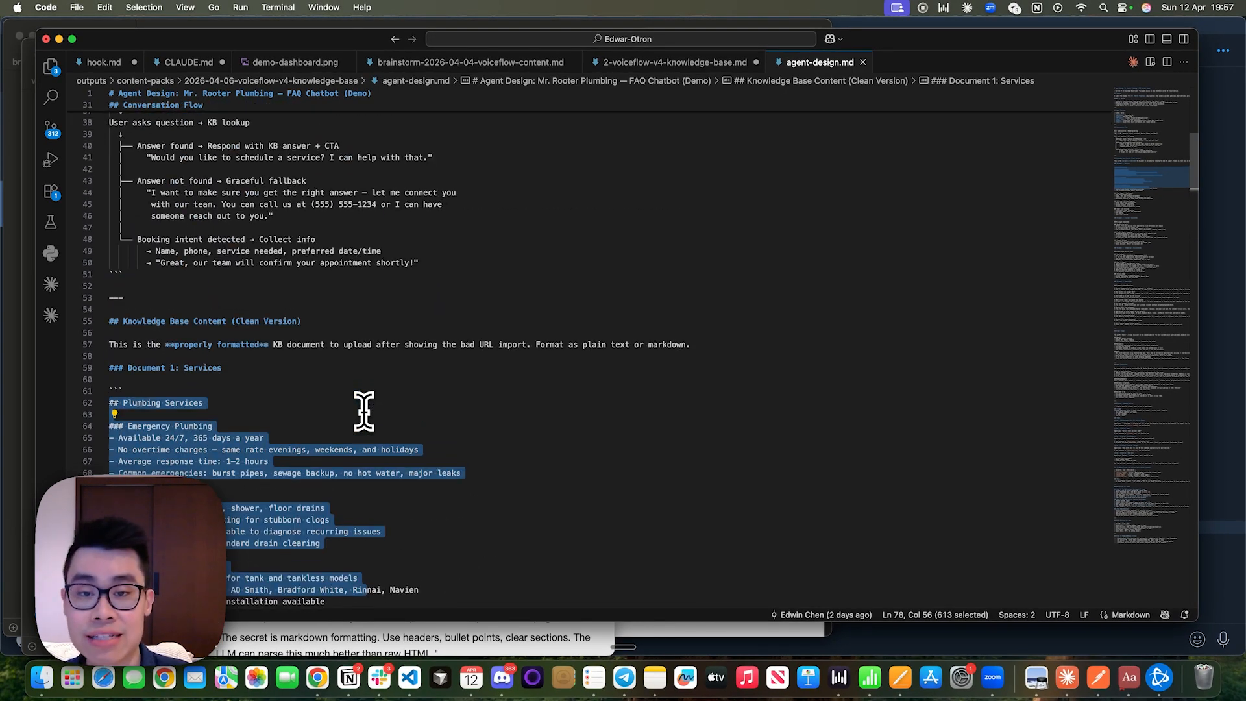
scroll(364, 410, down, 6)
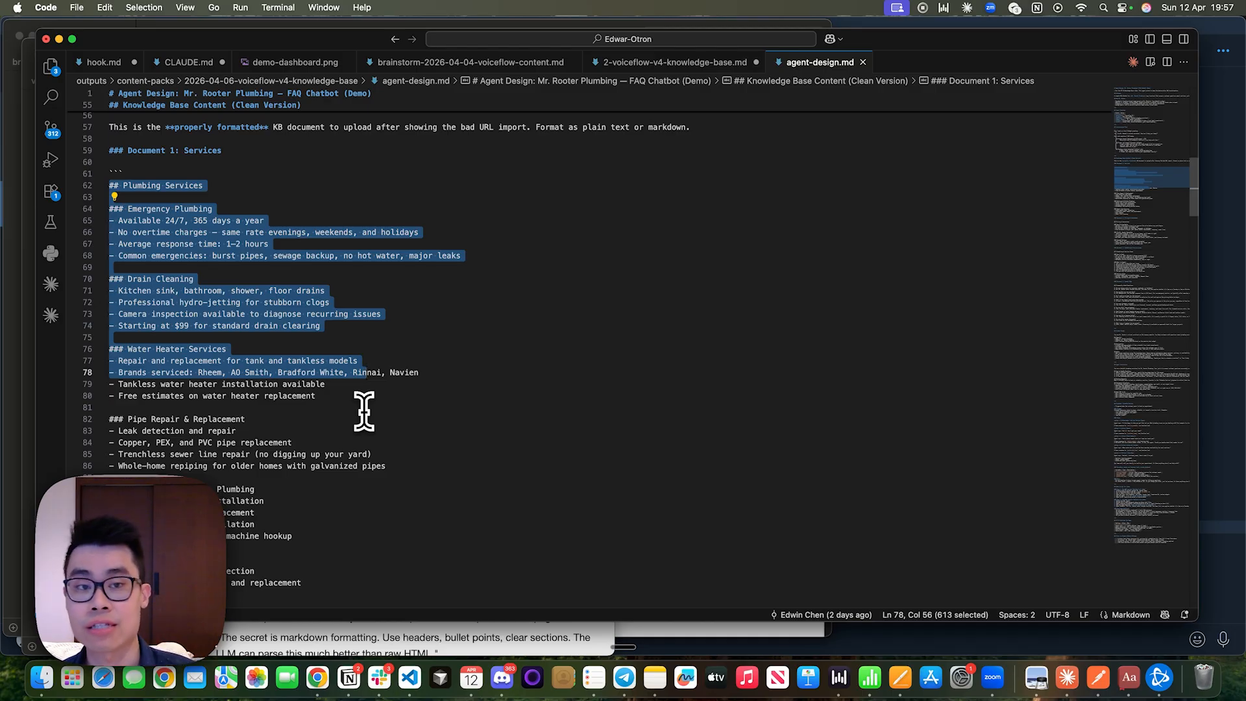
Go through the document headings in agent-design.md, from Document 1: Services through Pricing & Guarantees and Scheduling & Service Areas to Document 4: Common FAQs.
click(348, 148)
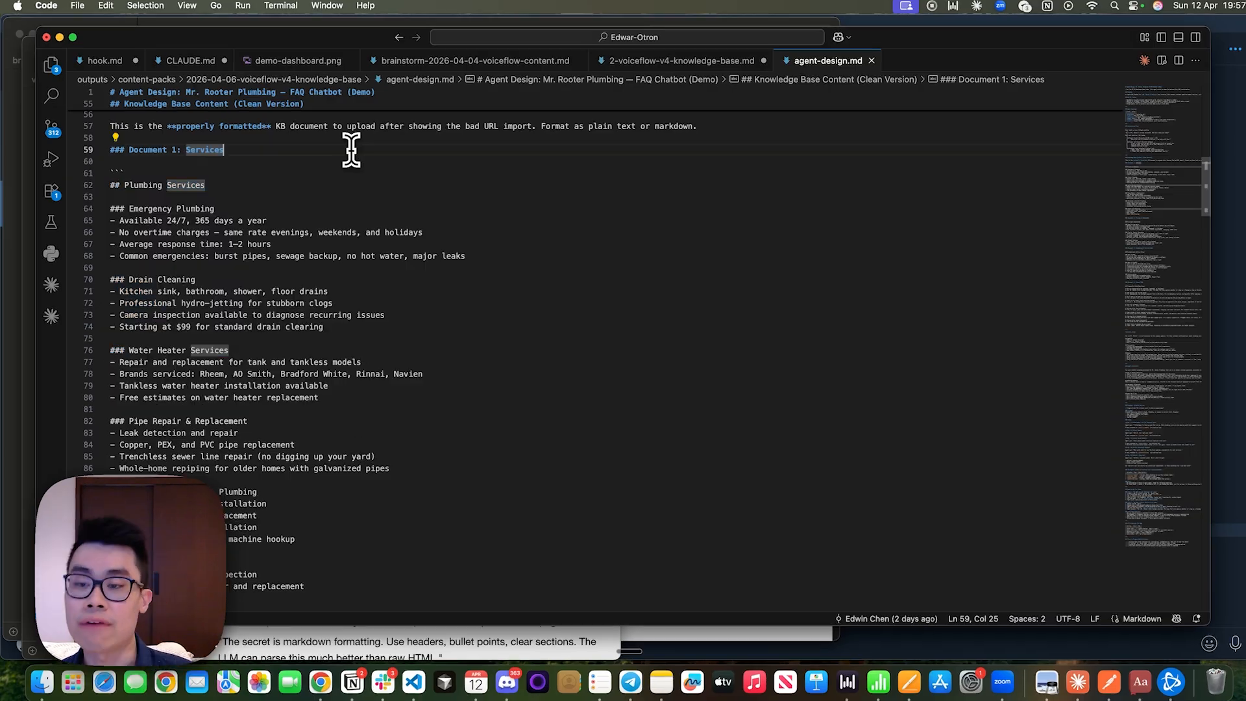
scroll(351, 259, down, 15)
click(359, 216)
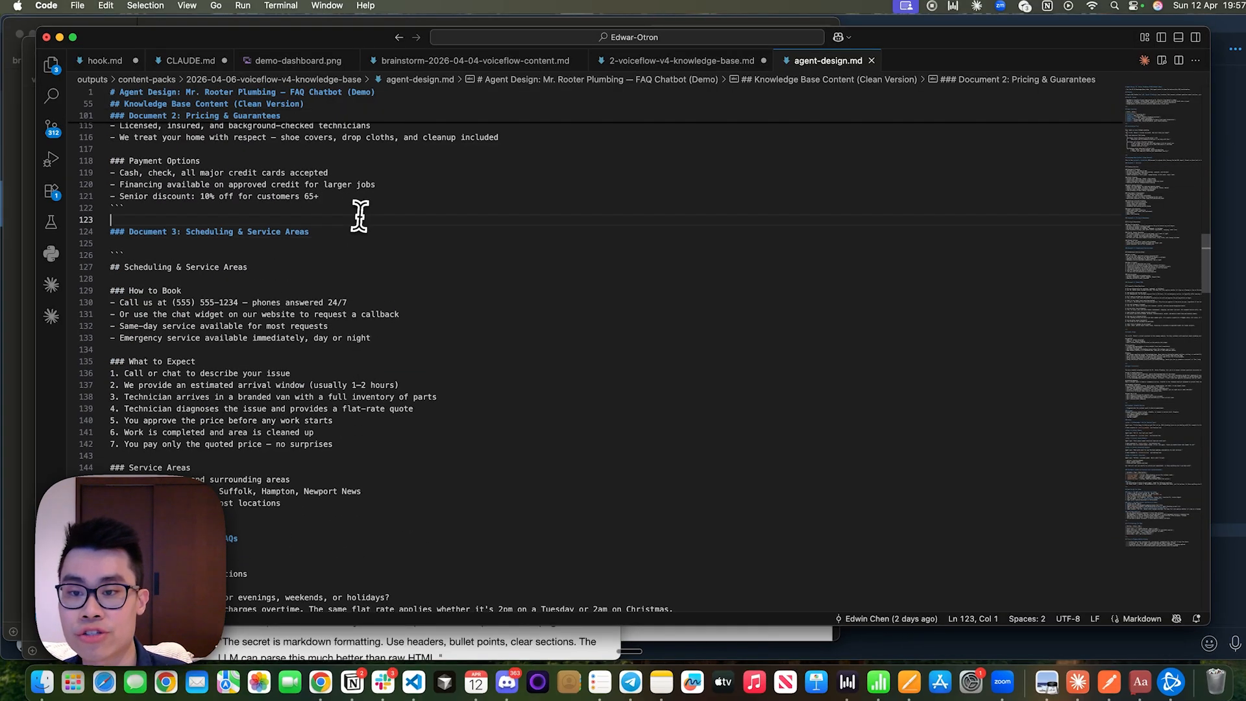
scroll(359, 214, up, 11)
triple_click(188, 375)
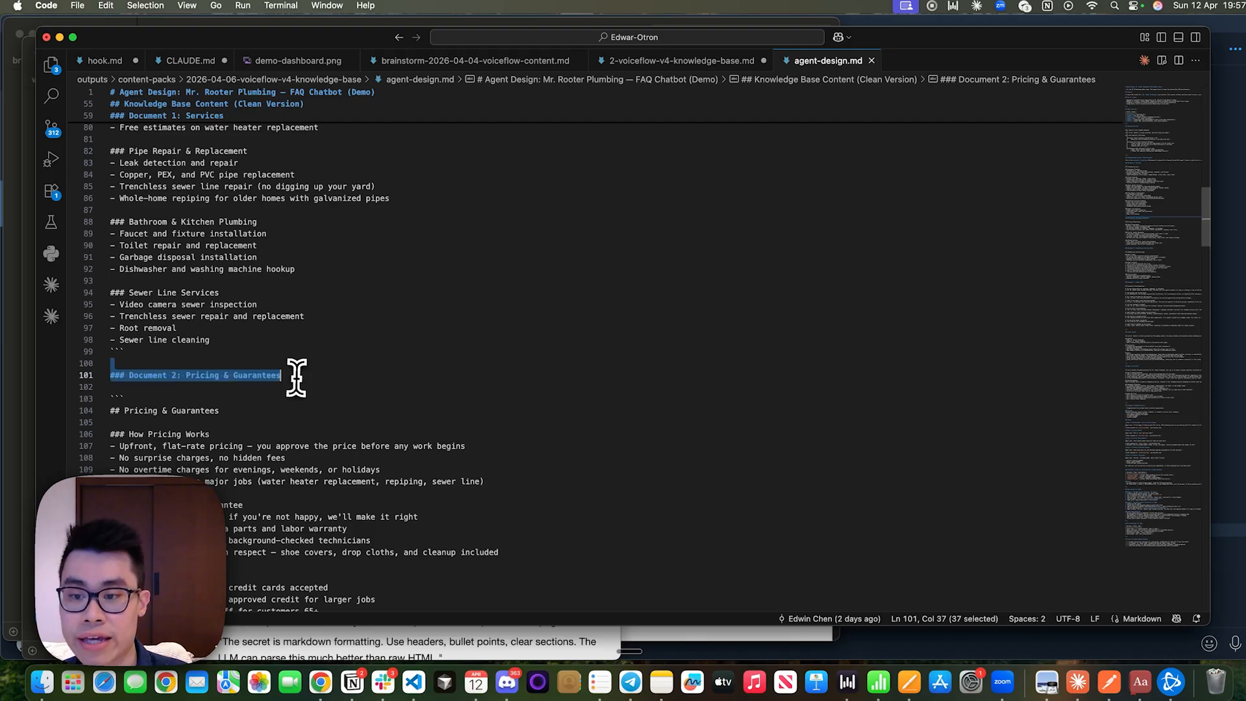
scroll(295, 369, down, 18)
click(180, 286)
double_click(223, 284)
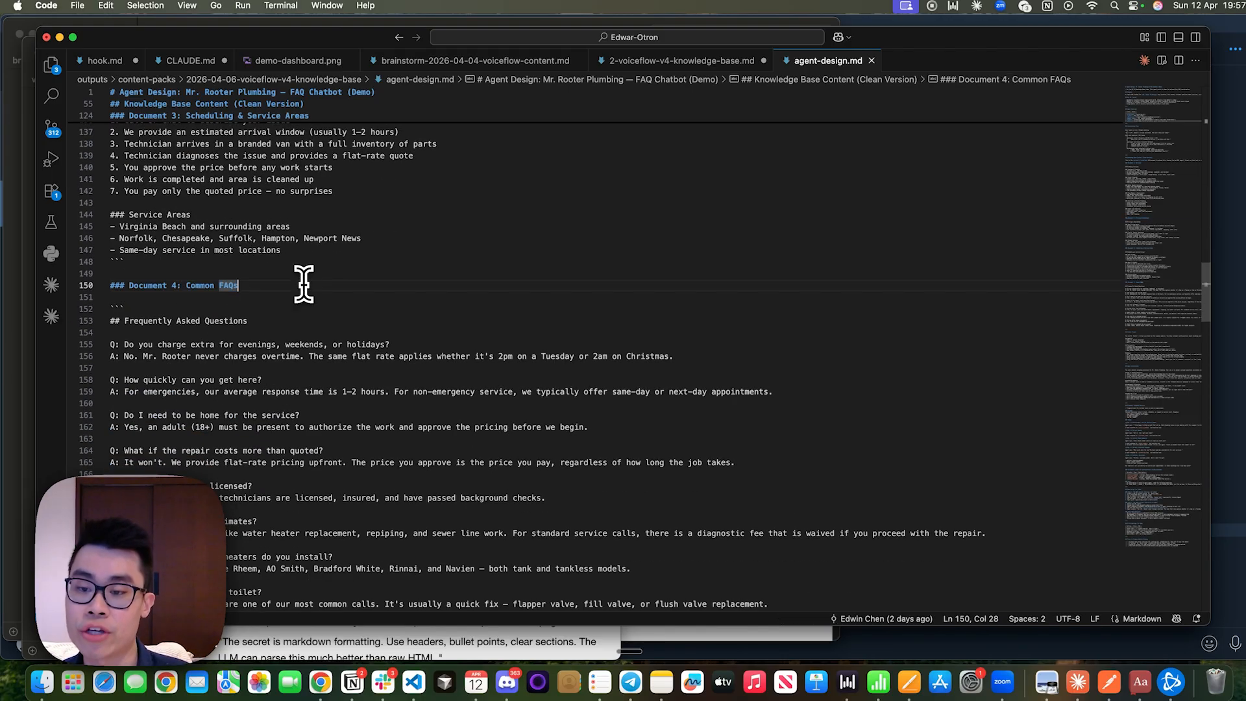
Look over the Frequently Asked Questions section on the Mr. Rooter homepage in Chrome, then switch back to VS Code.
key(super+Tab)
scroll(492, 380, down, 2)
scroll(500, 382, up, 4)
scroll(500, 382, up, 10)
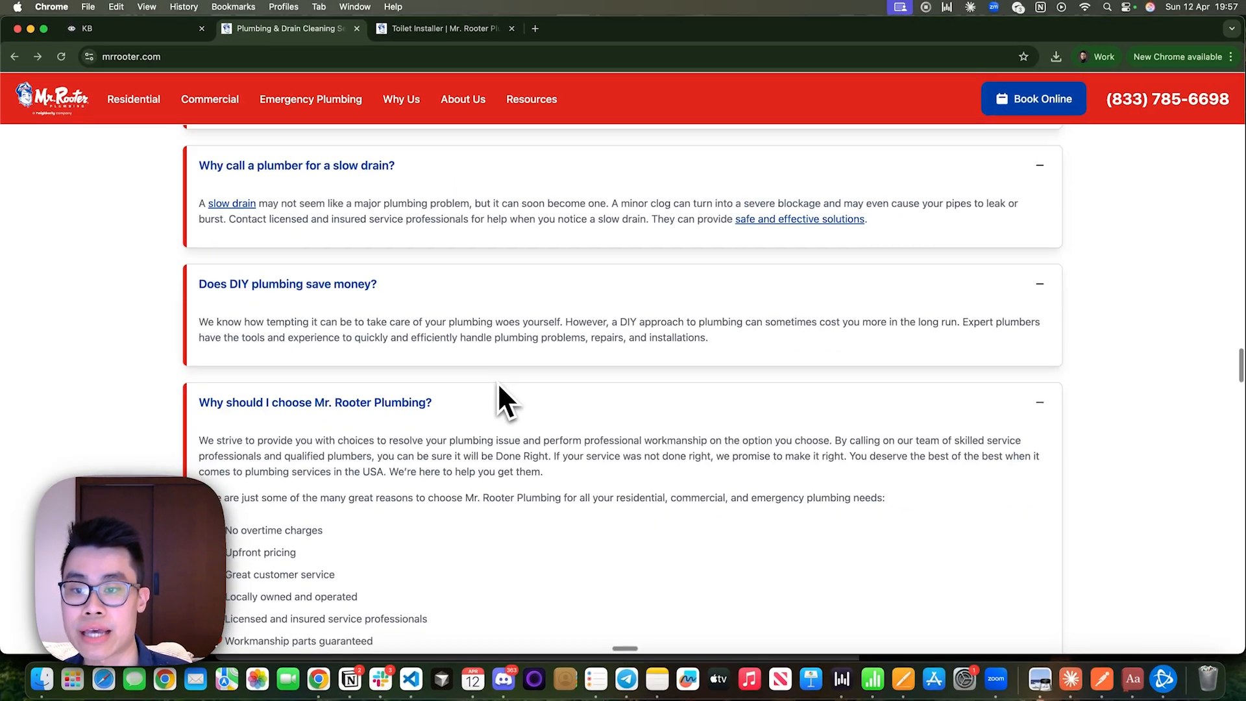
key(ctrl+Left)
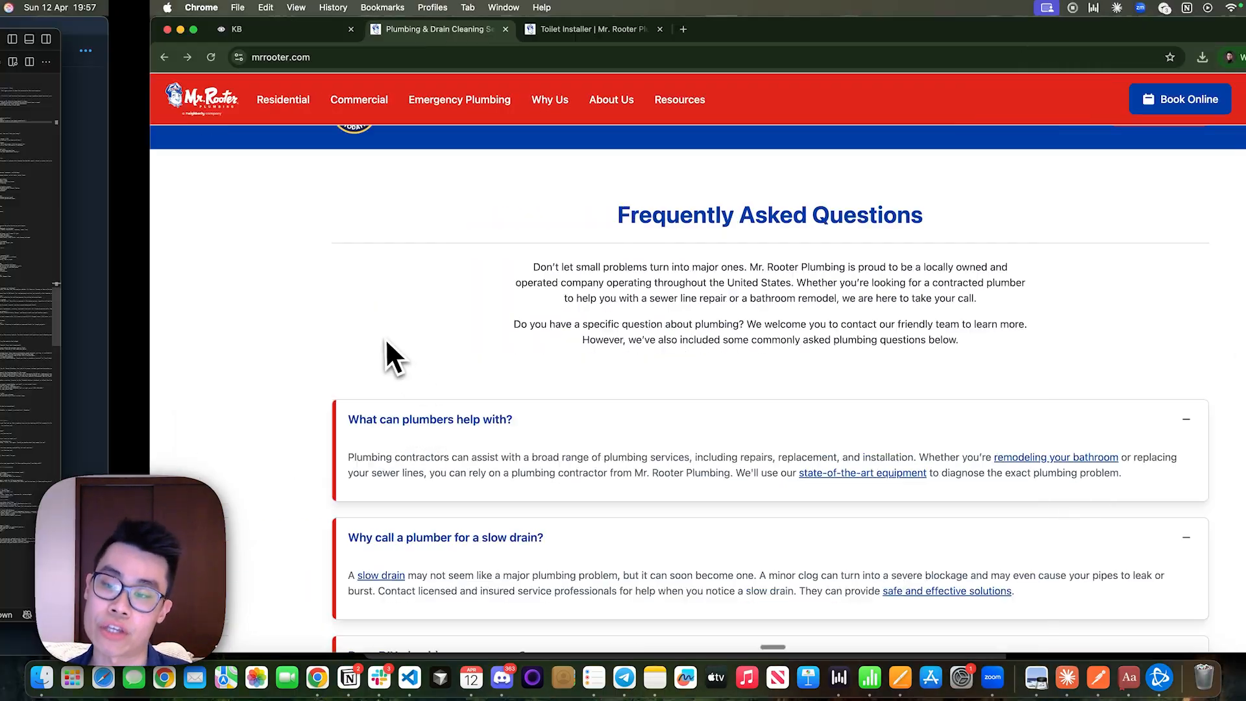
Compare the Document 4: Common FAQs entries in agent-design.md with the Frequently Asked Questions section on the Mr. Rooter homepage, highlighting the senior discounts question.
scroll(260, 354, down, 5)
click(112, 403)
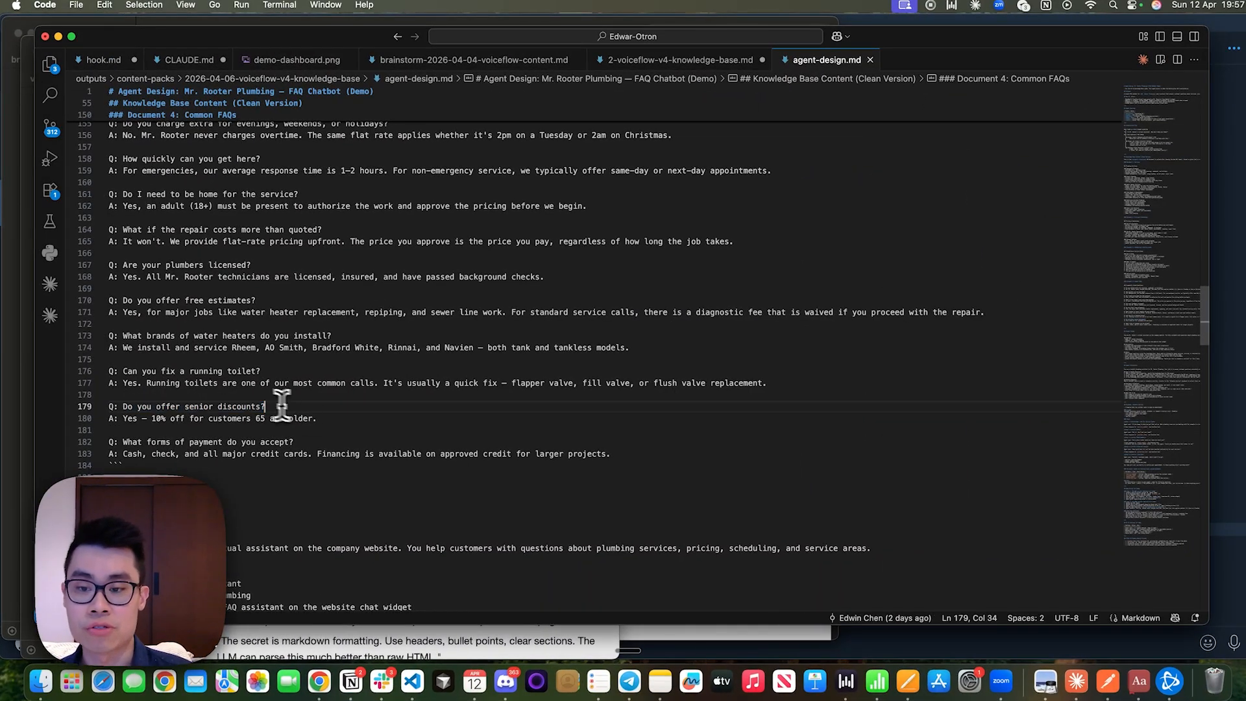
drag(265, 406, 123, 407)
key(ctrl+Right)
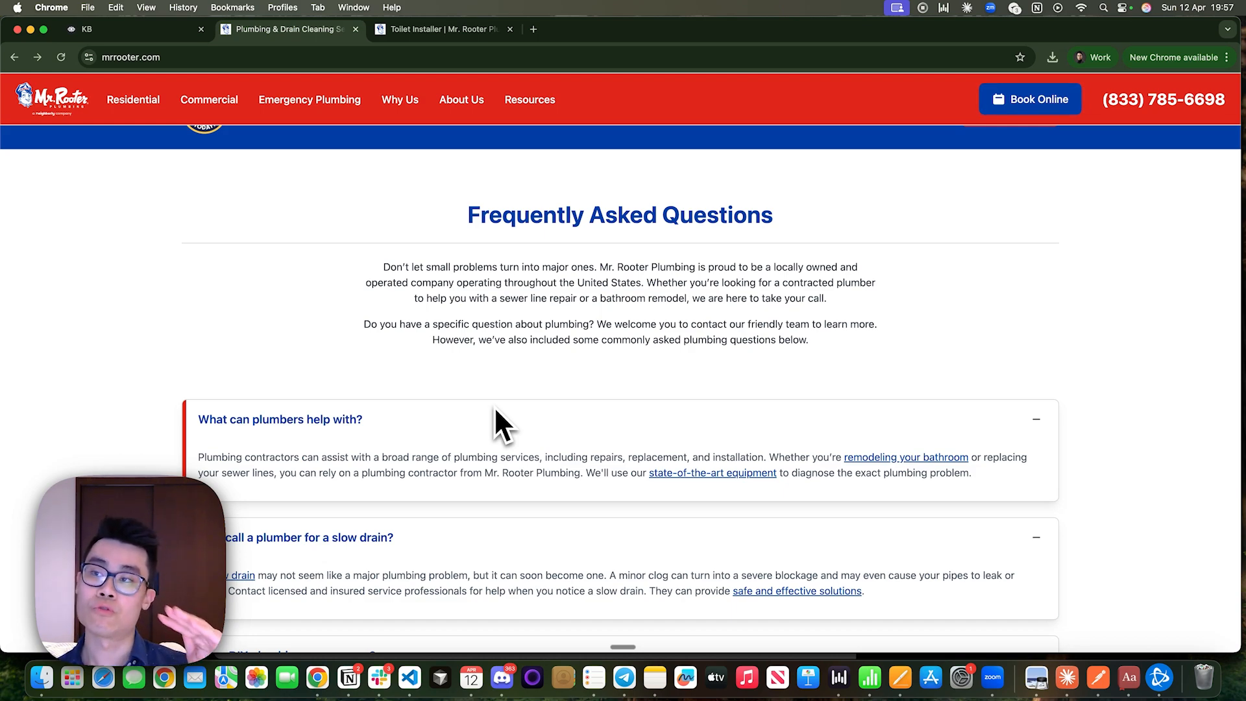
key(ctrl+Left)
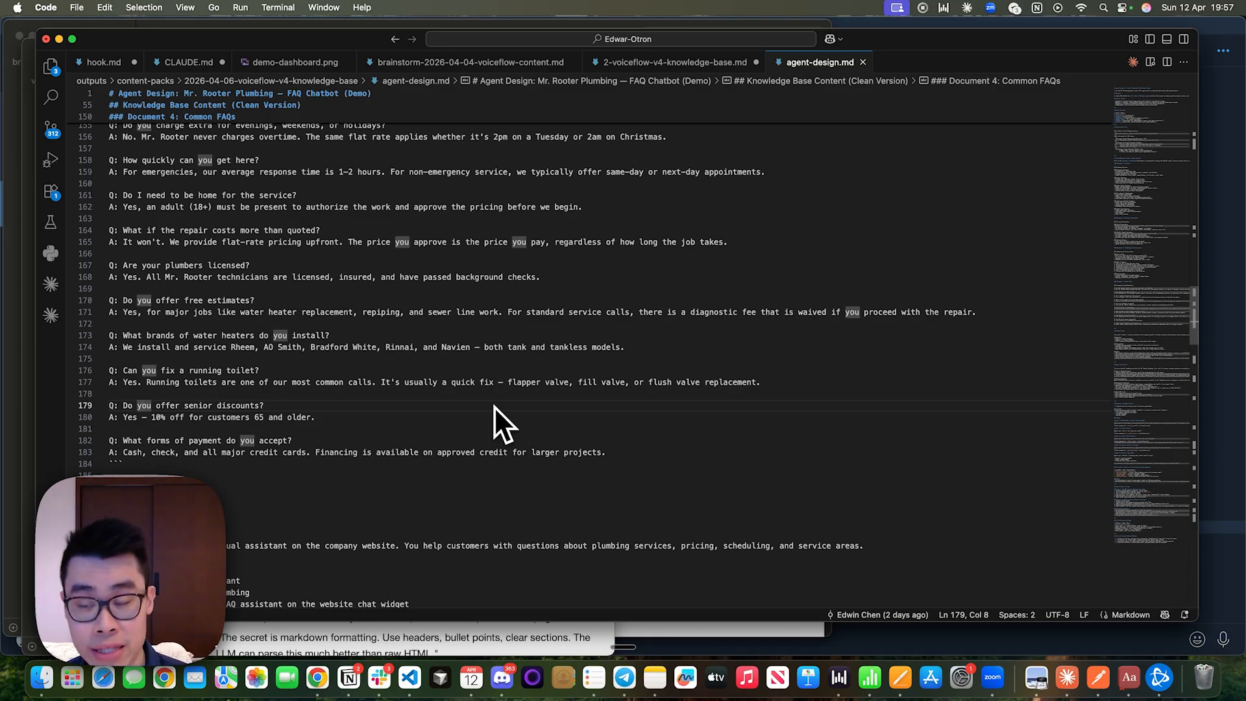
Copy the Document 1: Services text in agent-design.md, from the Plumbing Services heading through the end of Sewer Line Services.
scroll(493, 406, up, 20)
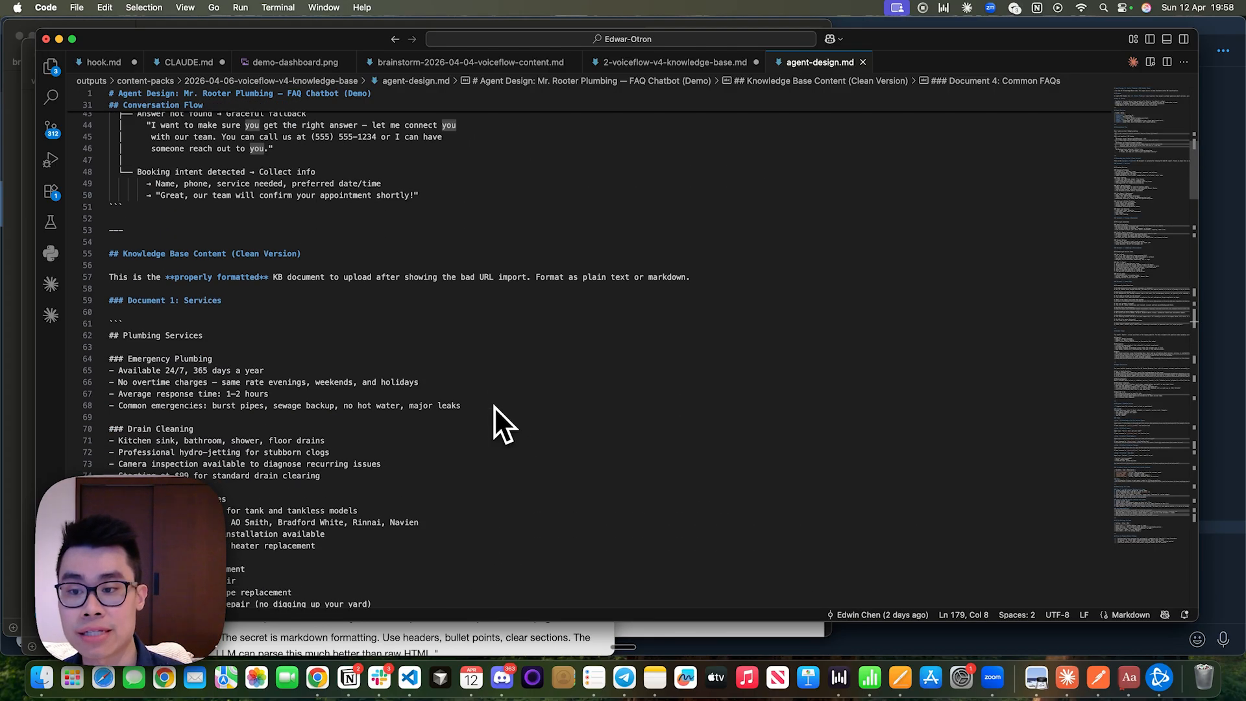
scroll(493, 406, down, 4)
drag(111, 209, 352, 517)
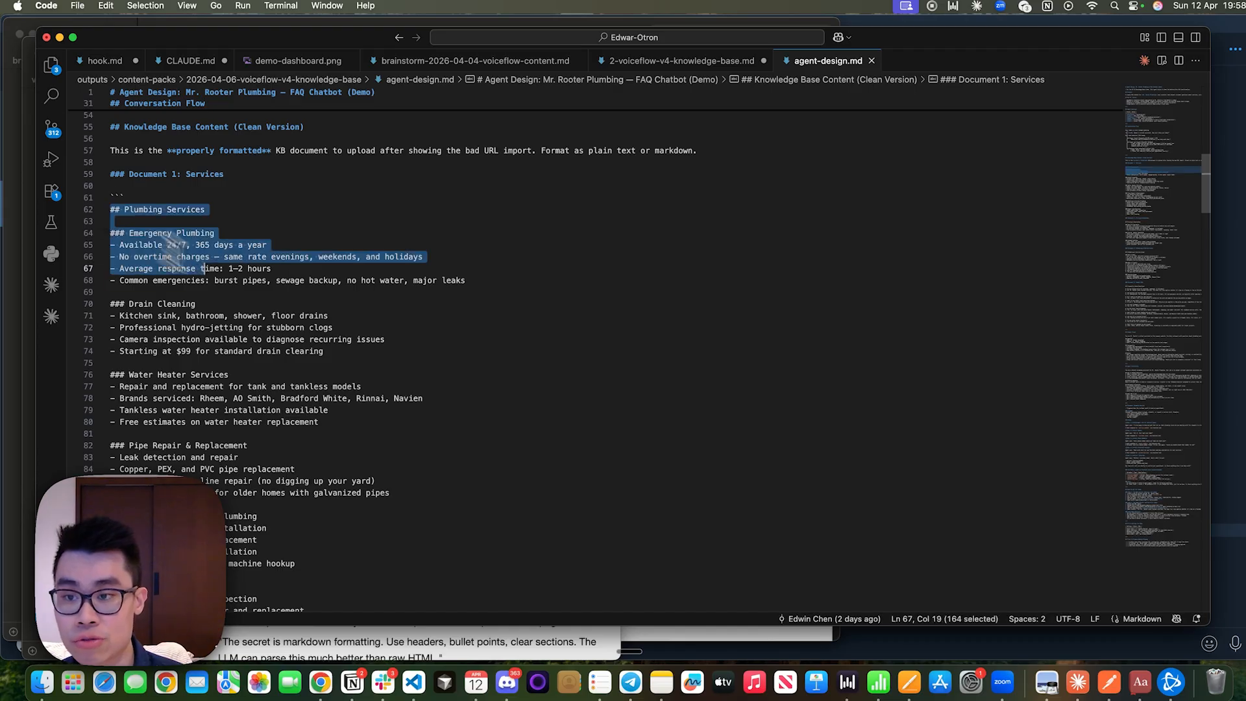
scroll(352, 518, down, 10)
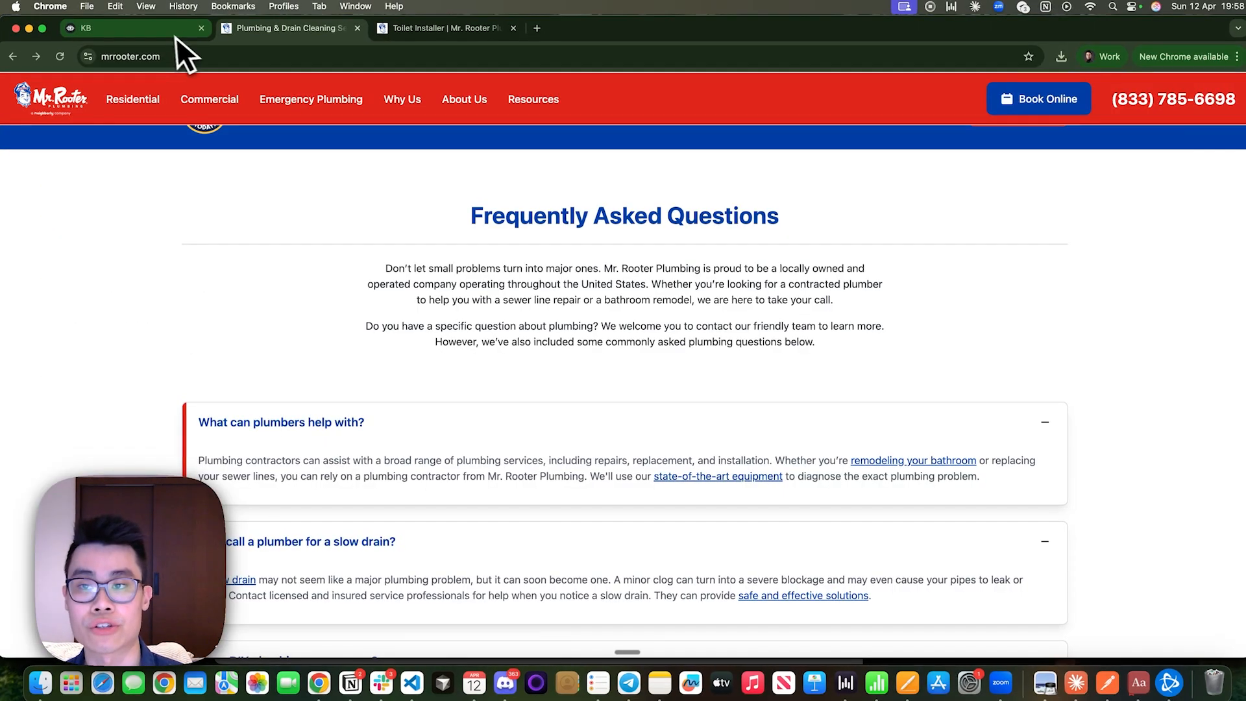
Switch to the Voiceflow knowledge base in Chrome and start a plain text data source with the copied Plumbing Services markdown as its content.
click(176, 36)
click(422, 464)
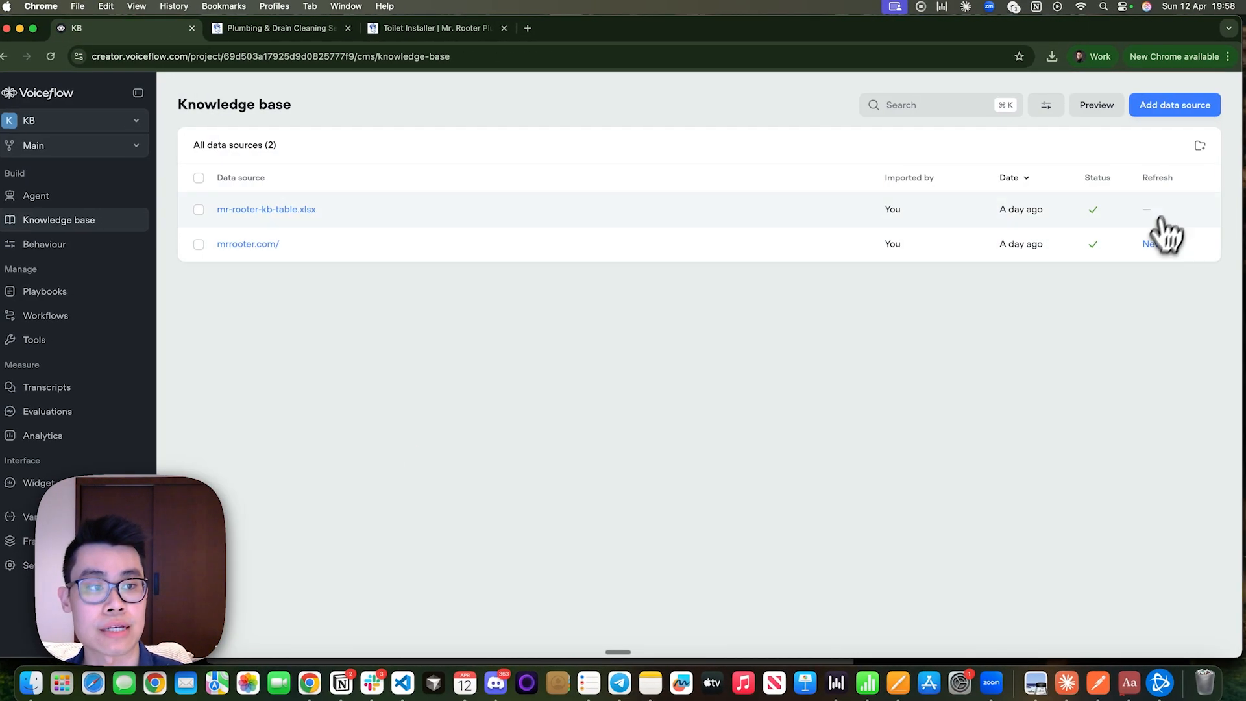
click(1171, 108)
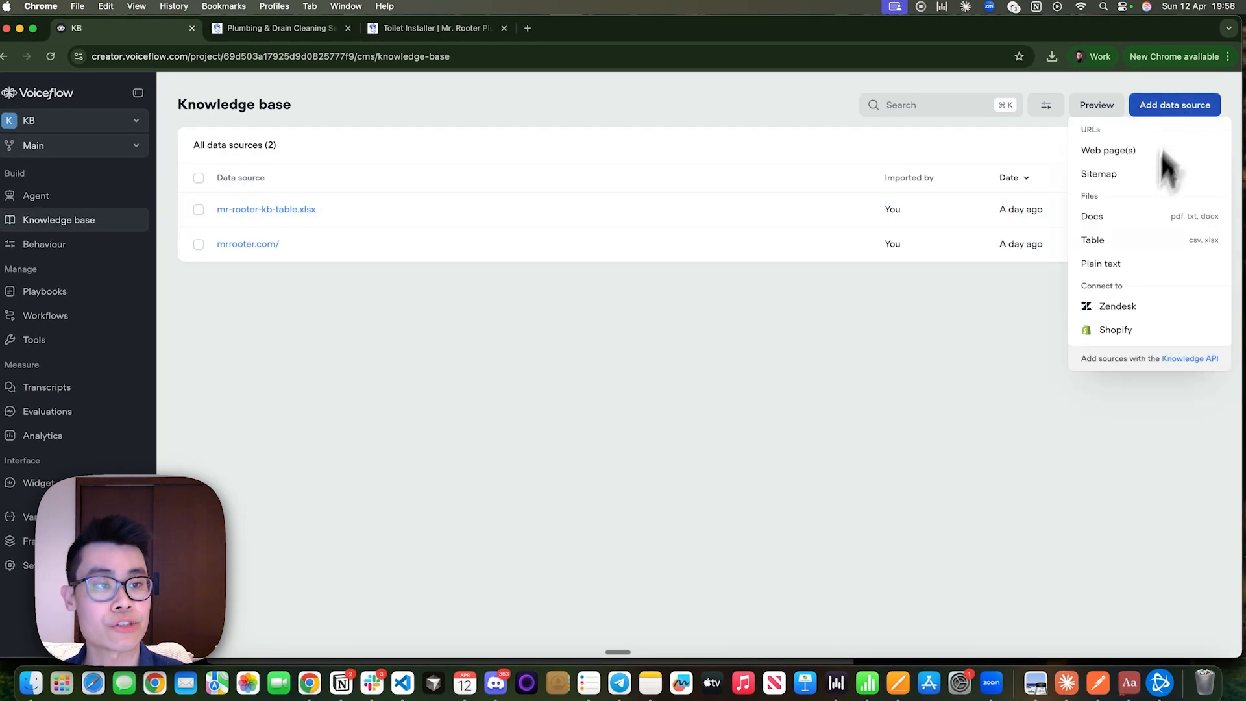
click(1137, 262)
key(super+v)
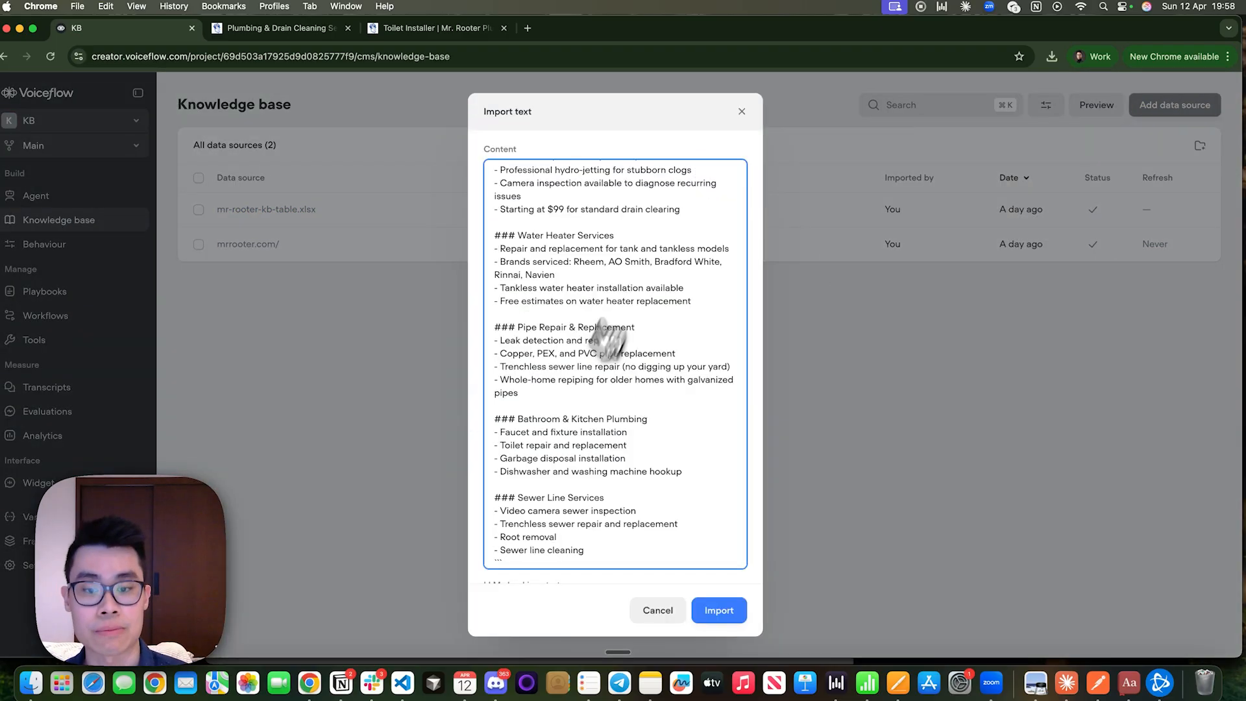
Review the pasted markdown in the text import, from the Plumbing Services heading to Sewer Line Services, and the optional settings below it.
scroll(607, 337, up, 5)
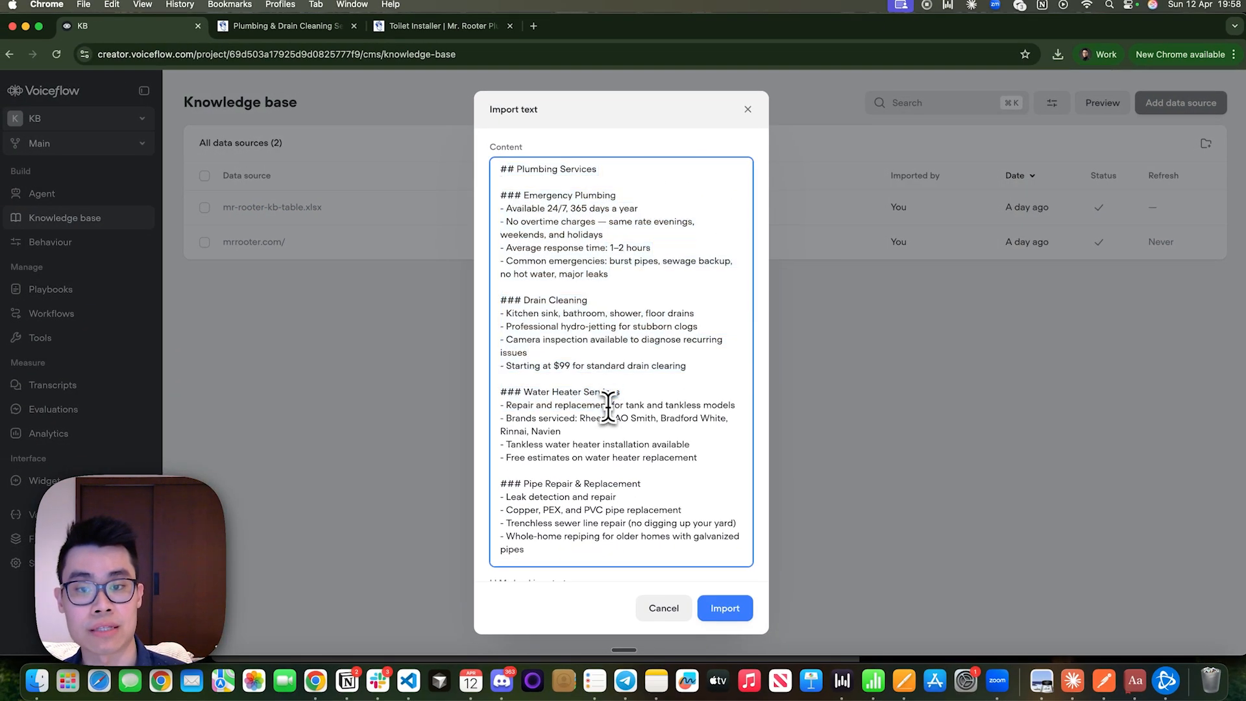
drag(609, 407, 489, 171)
click(527, 179)
scroll(597, 389, down, 6)
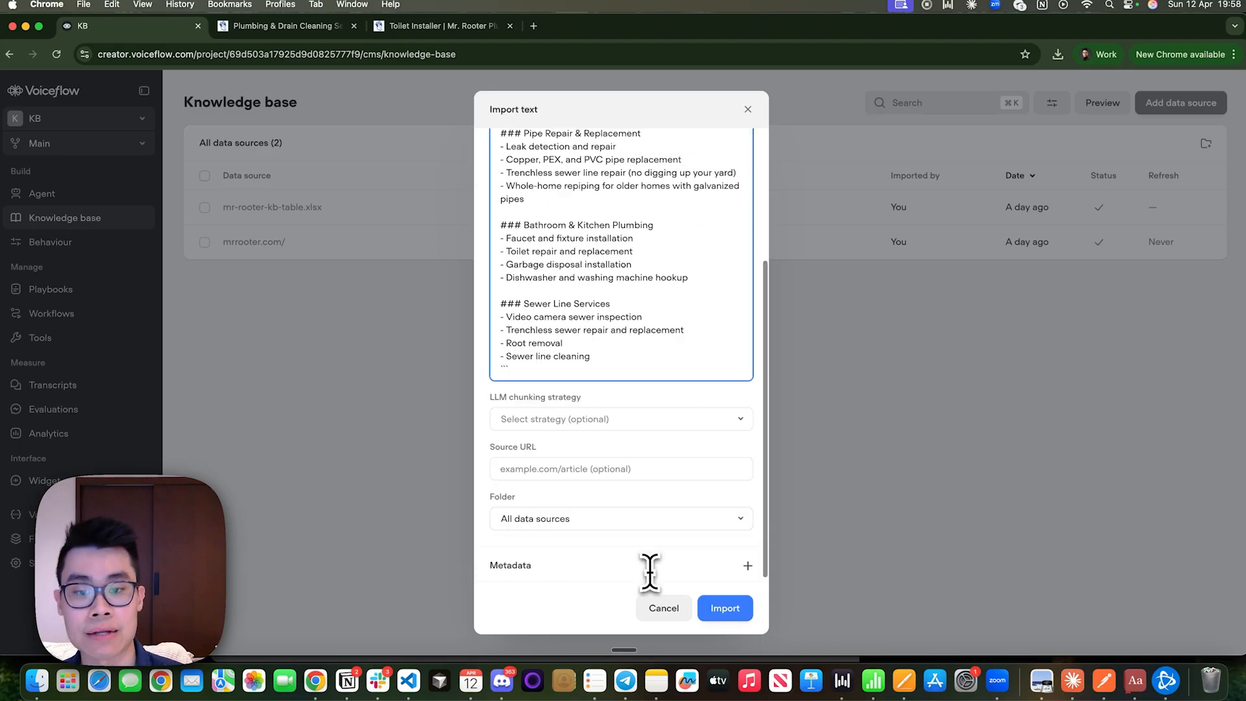
scroll(625, 306, up, 3)
scroll(625, 298, down, 3)
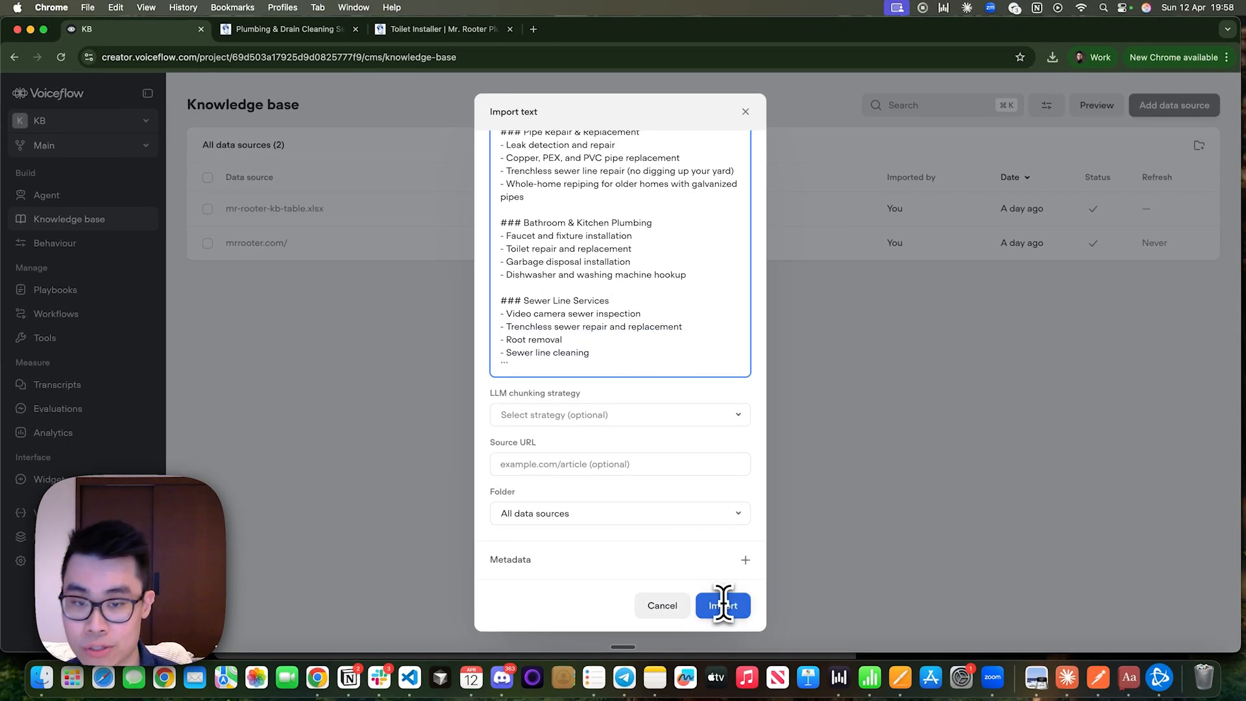
scroll(634, 403, up, 10)
scroll(659, 387, down, 5)
scroll(660, 386, up, 1)
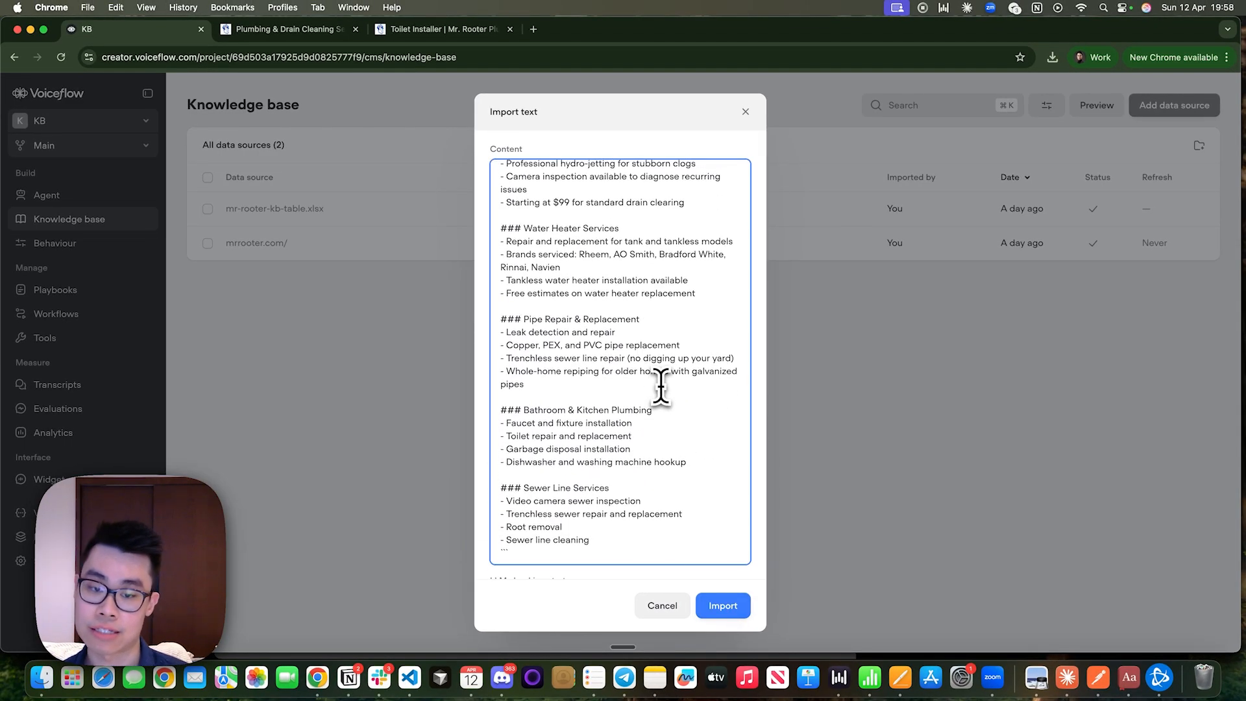
Examine the optional LLM chunking strategy setting of the text import and highlight its label.
scroll(660, 386, down, 6)
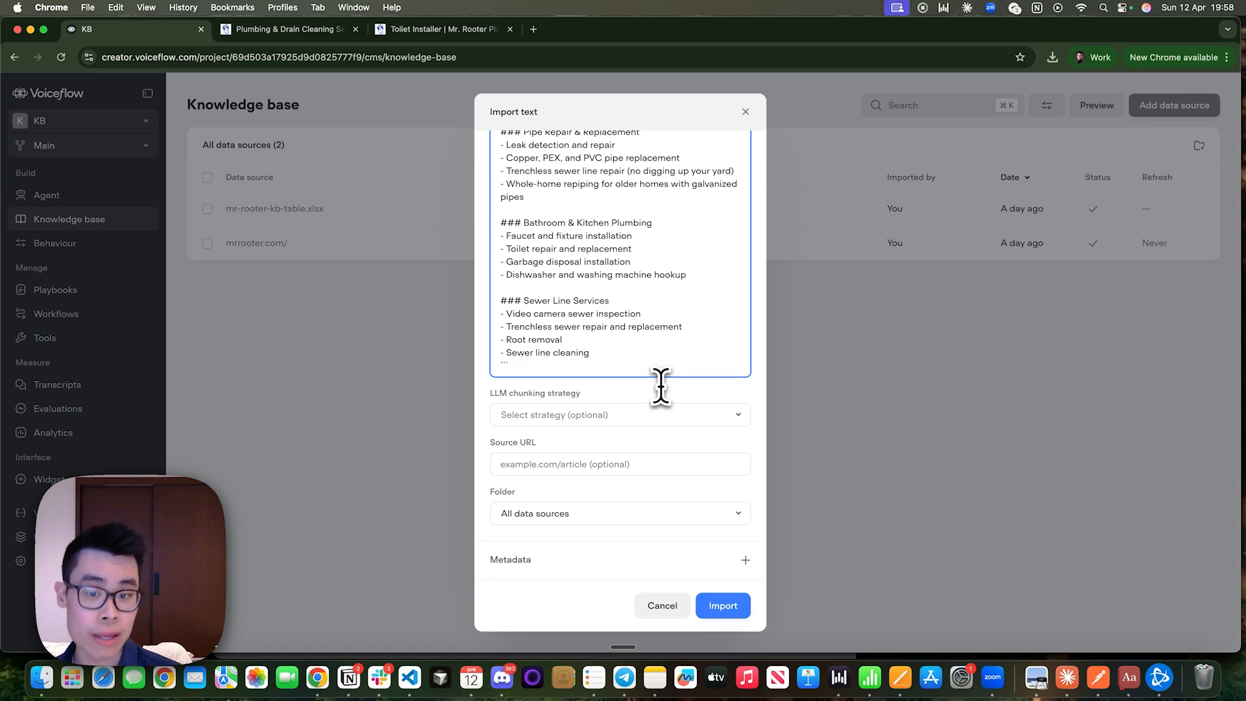
click(636, 417)
click(638, 419)
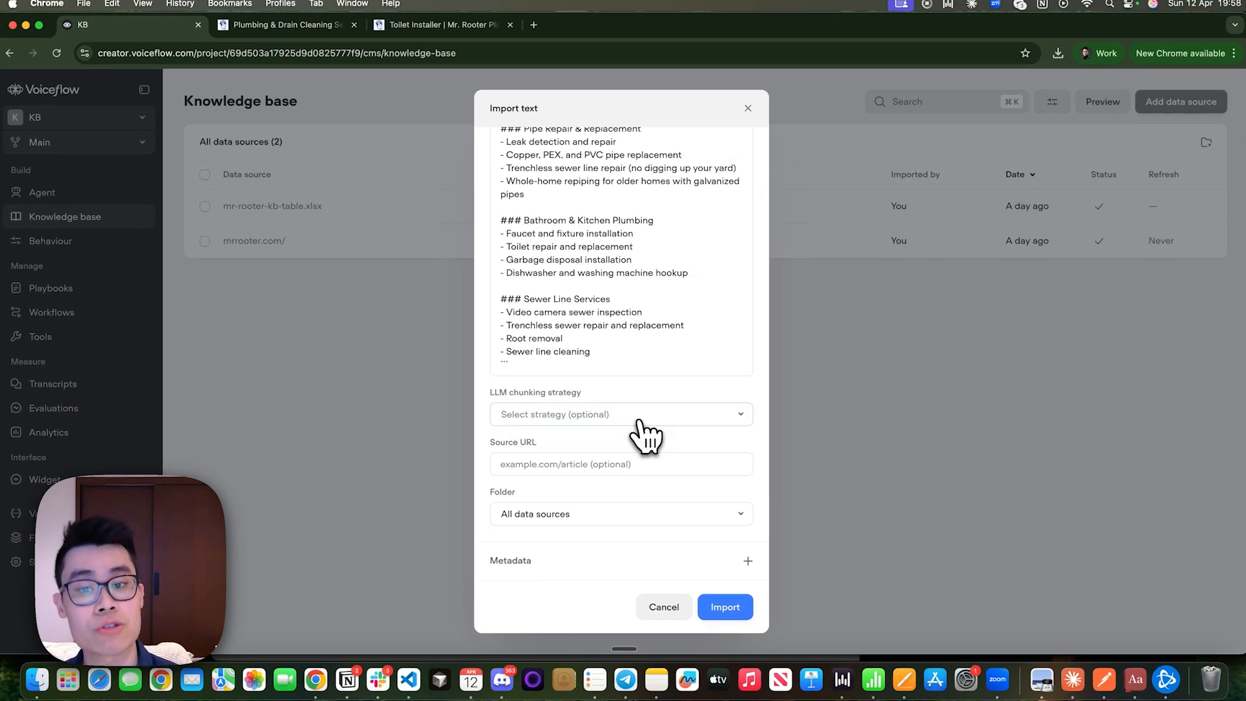
drag(584, 392, 500, 390)
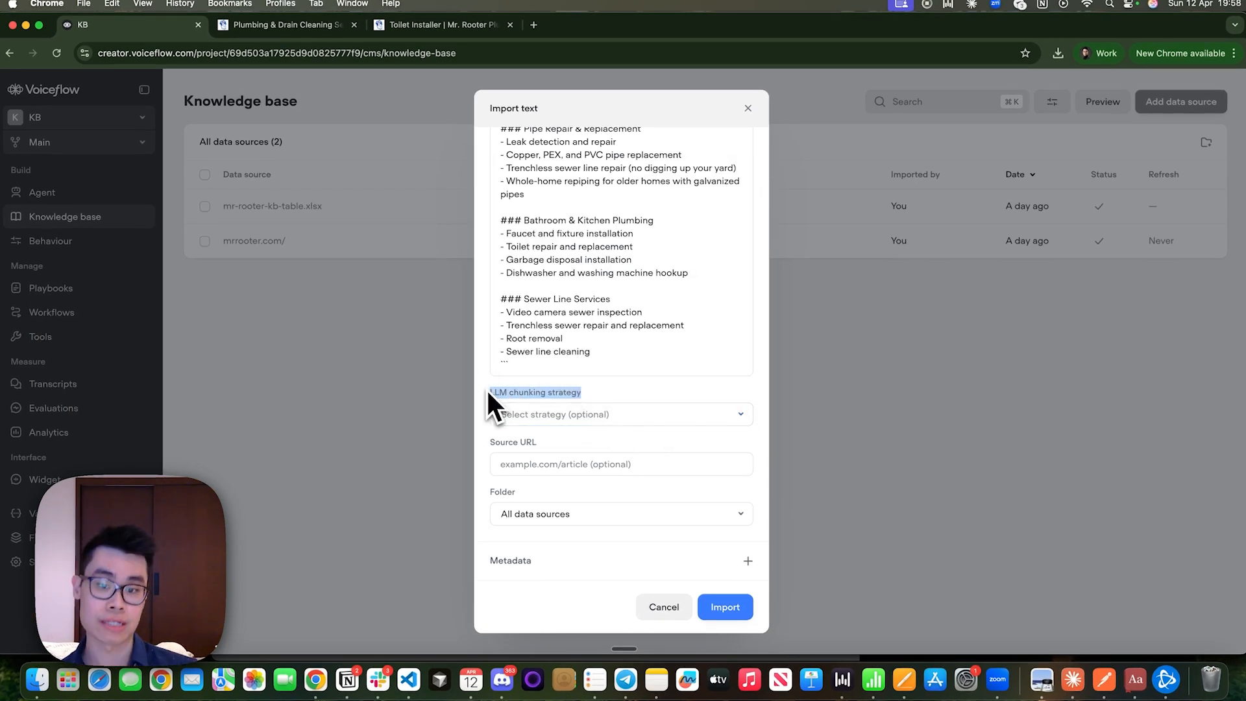
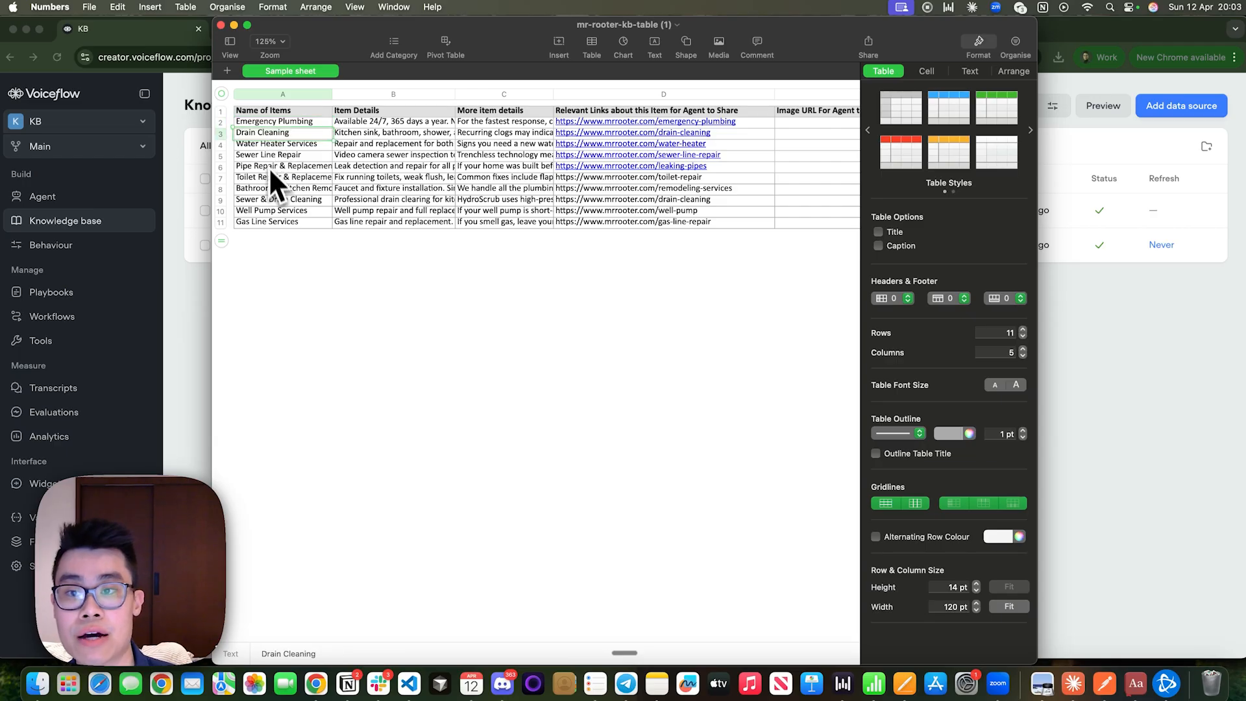
Examine the service names in the Name of Items column of the mr-rooter-kb-table spreadsheet.
click(270, 199)
click(271, 222)
click(273, 166)
click(273, 143)
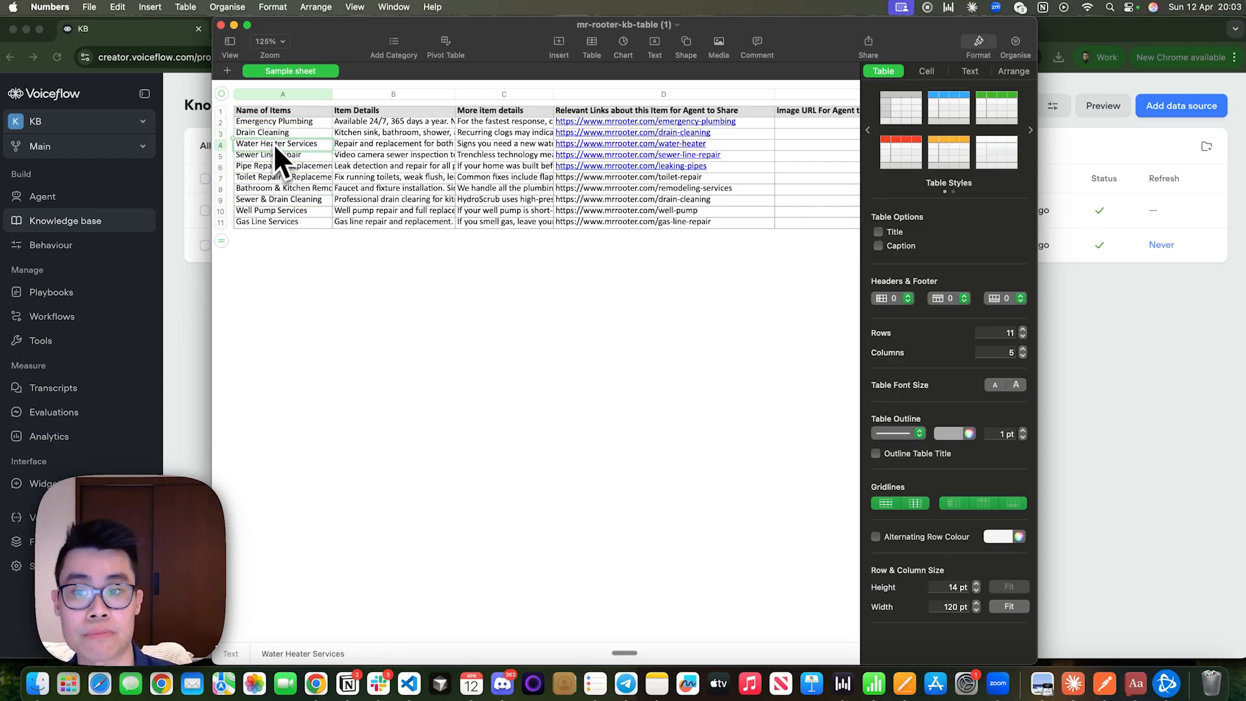
click(262, 178)
click(262, 223)
Read sample entries in the Item Details and More item details columns, including the Emergency Plumbing and Pipe Repair rows.
click(389, 124)
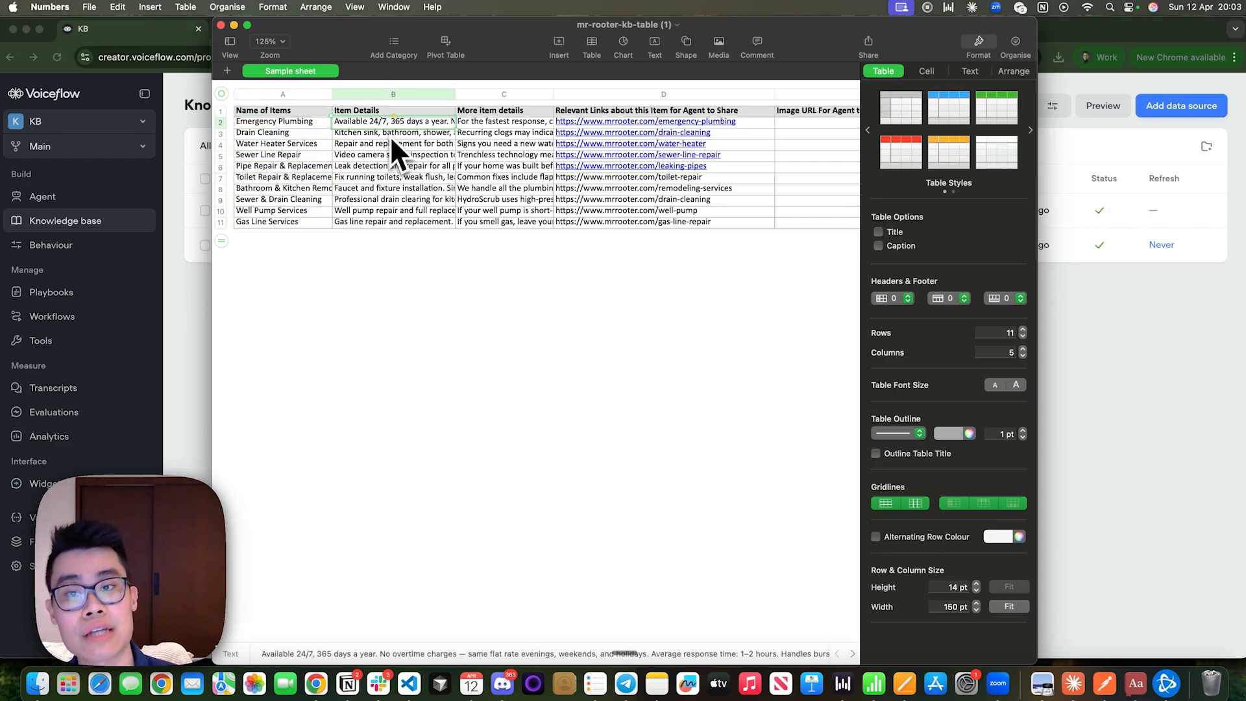
click(391, 134)
double_click(390, 125)
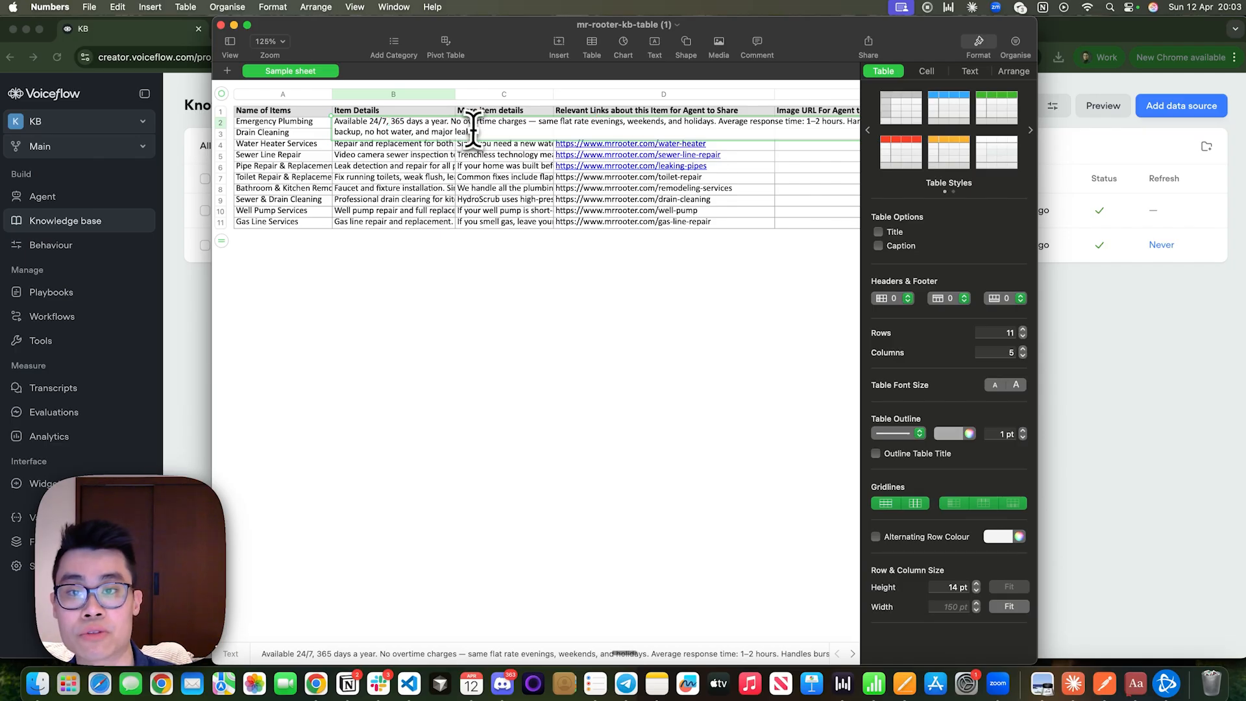
key(super+a)
double_click(393, 166)
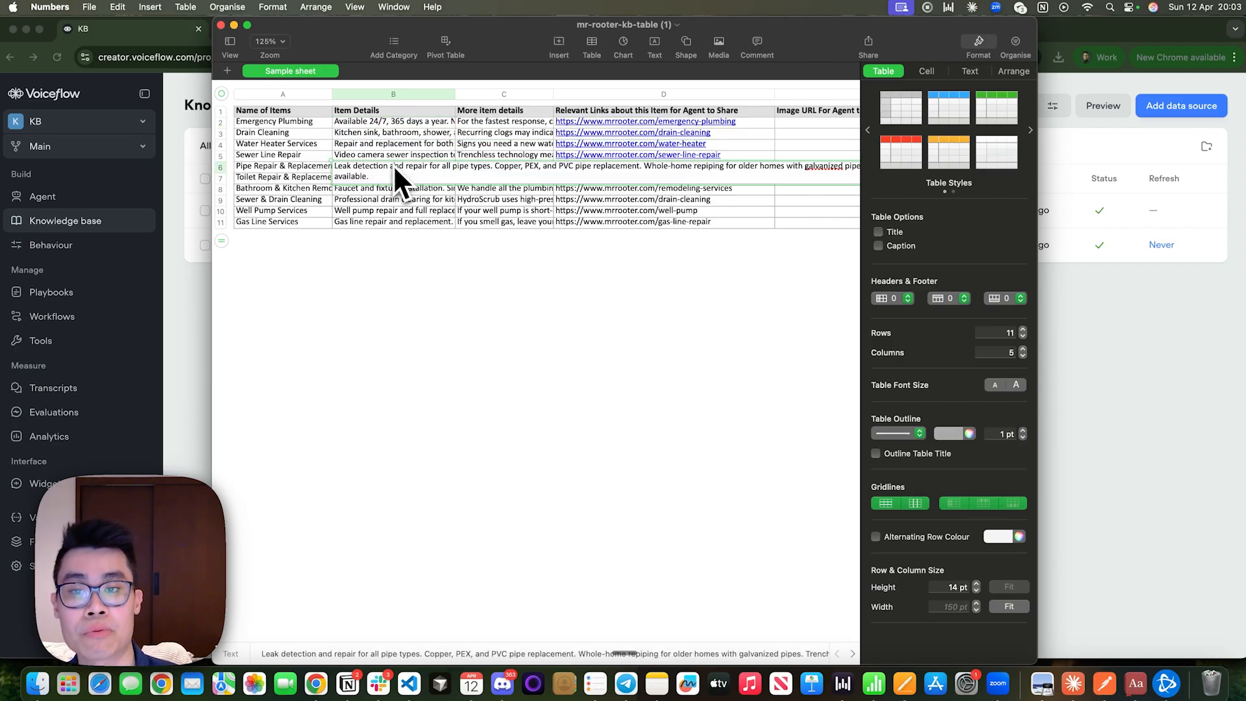
click(403, 203)
double_click(501, 127)
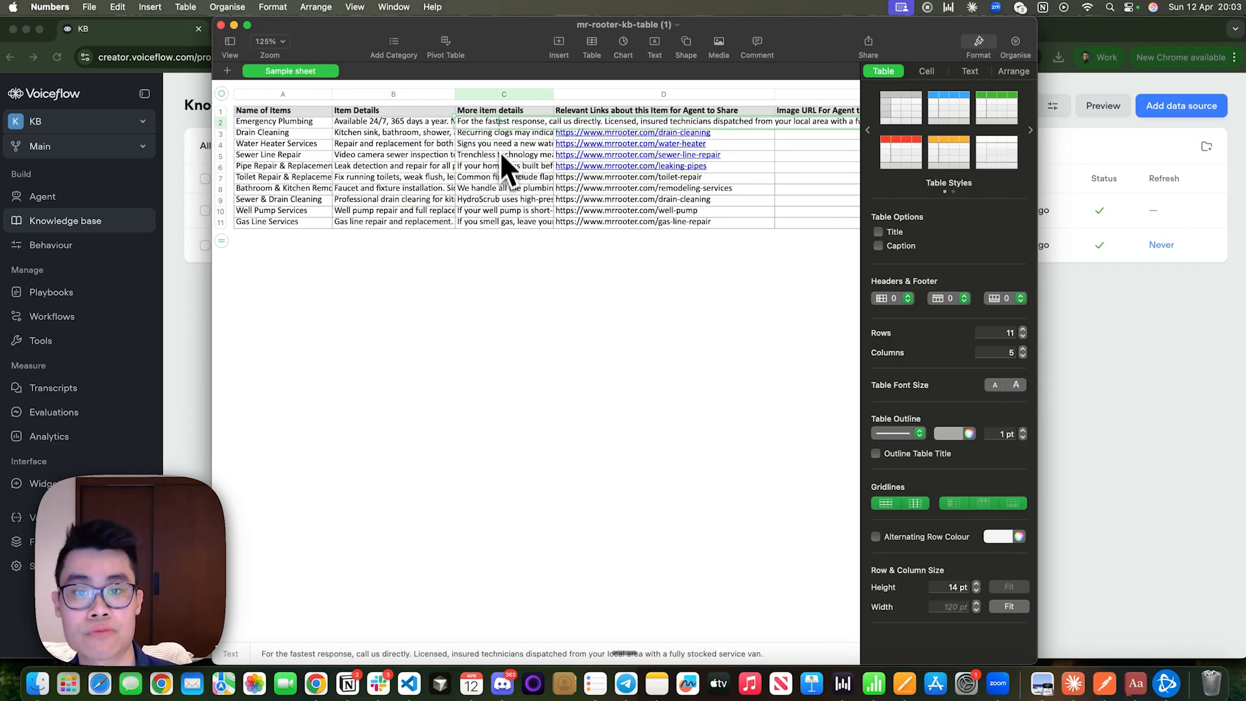
click(499, 155)
double_click(498, 157)
click(548, 197)
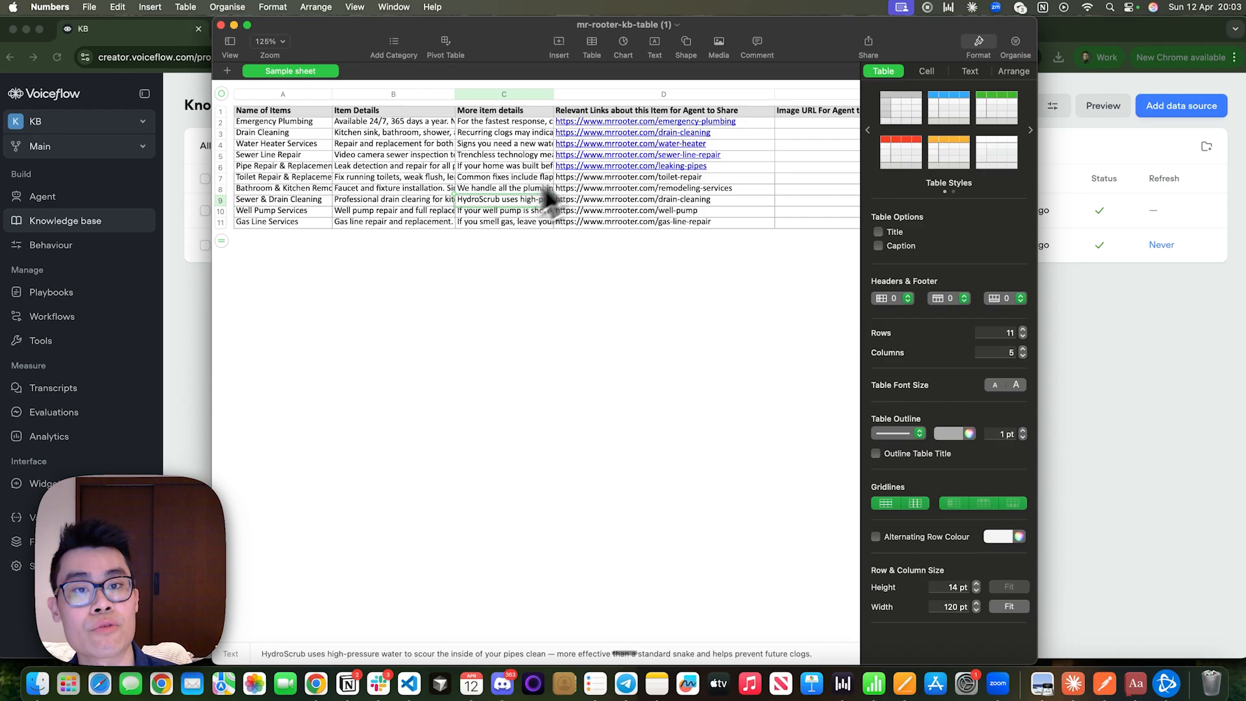
Examine the Relevant Links about this Item for Agent to Share column and the Image URL For Agent to use column.
click(625, 113)
click(688, 213)
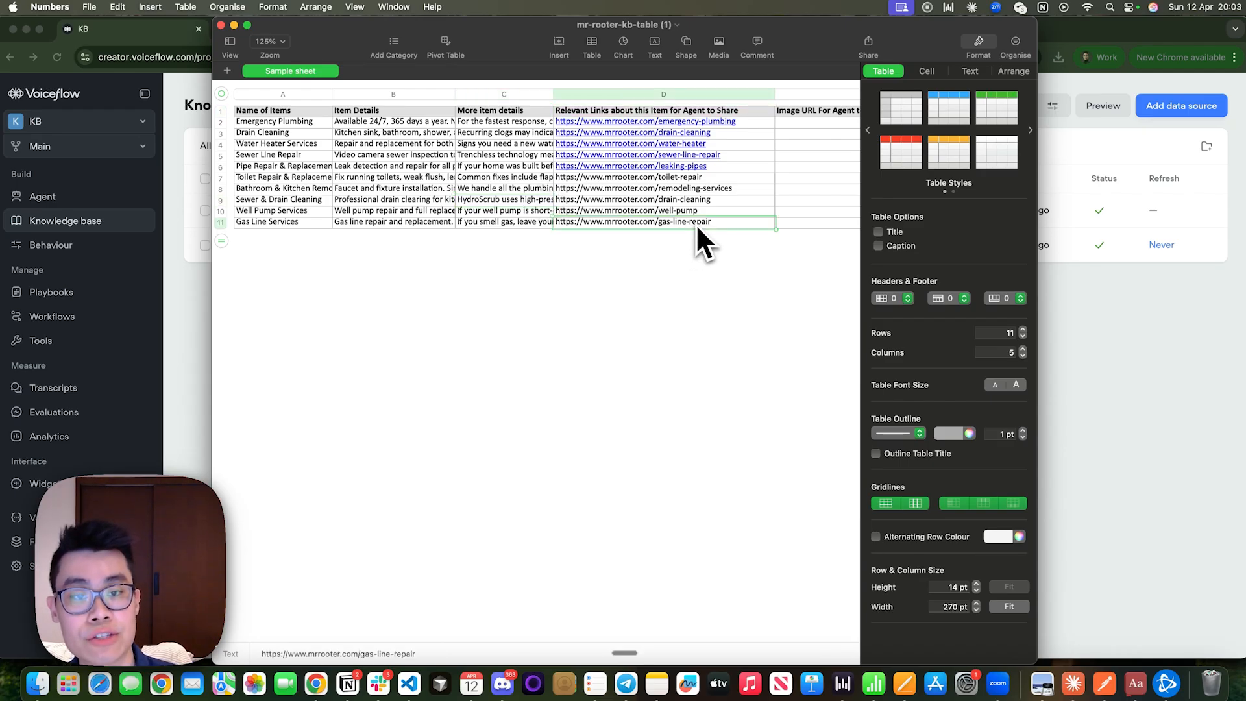
click(717, 190)
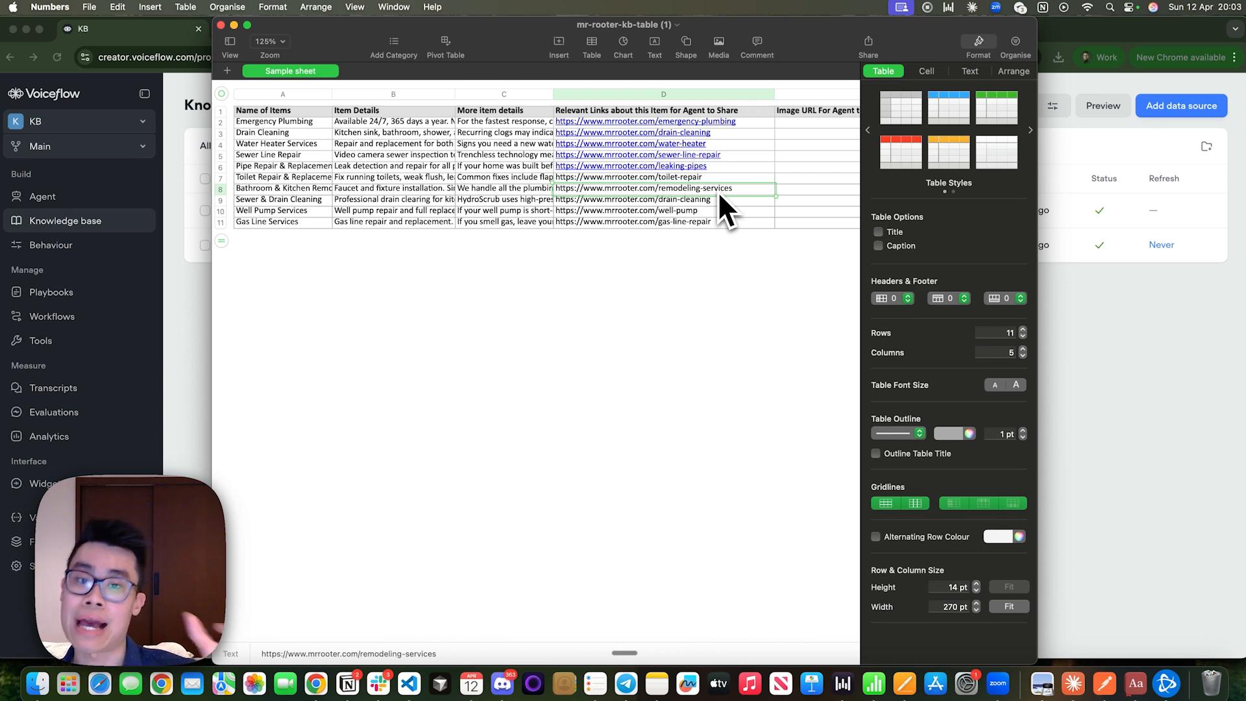
click(716, 212)
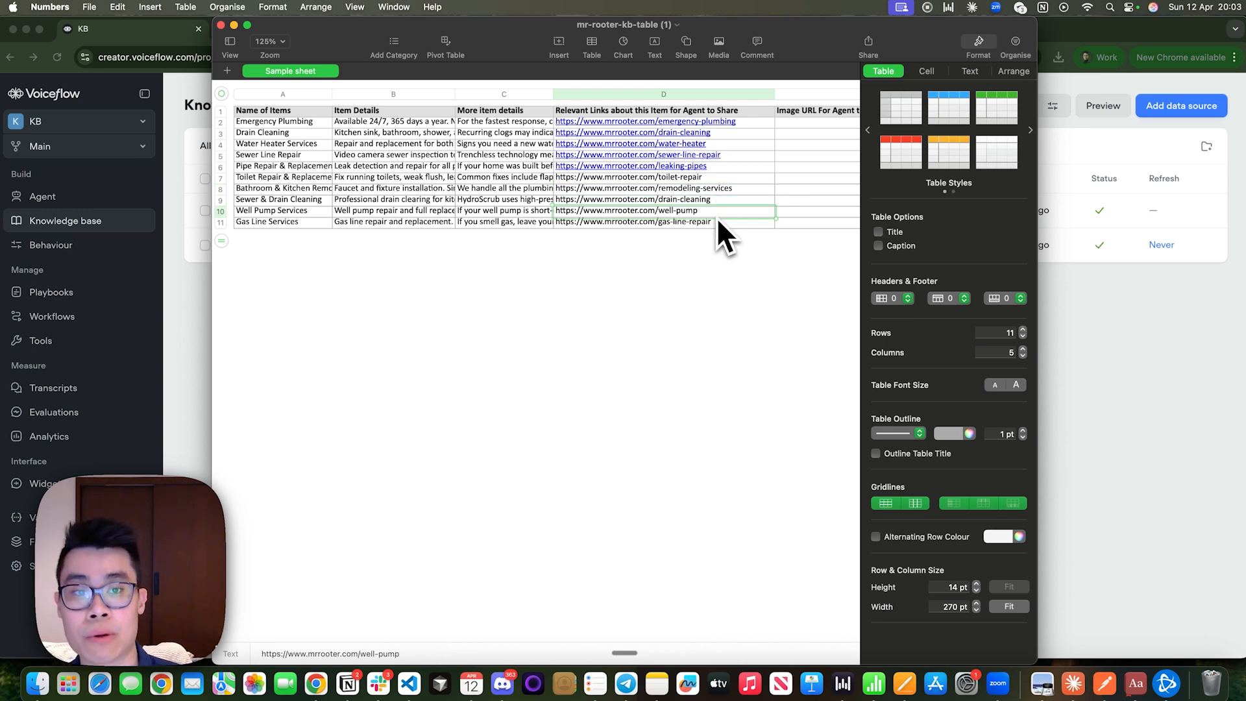
scroll(719, 234, right, 3)
click(701, 124)
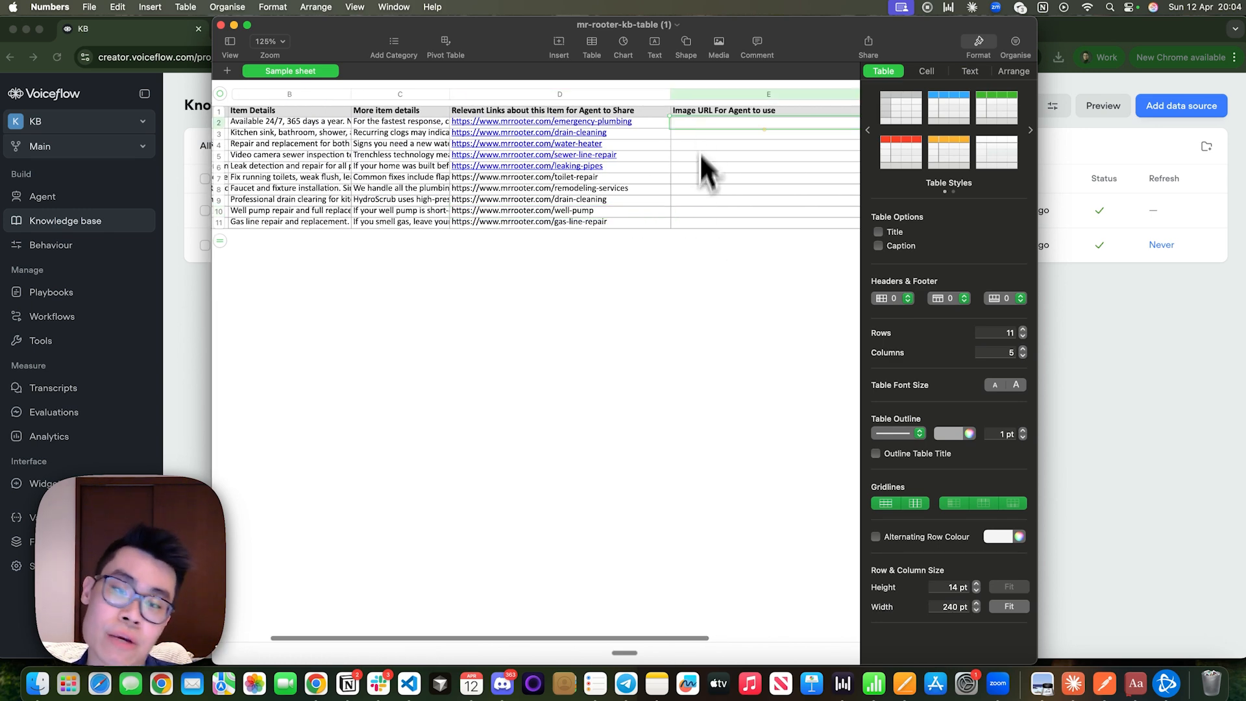
scroll(528, 217, left, 3)
Switch to the Voiceflow knowledge base in Chrome, start a table data source import, and download and open its template.
click(1129, 470)
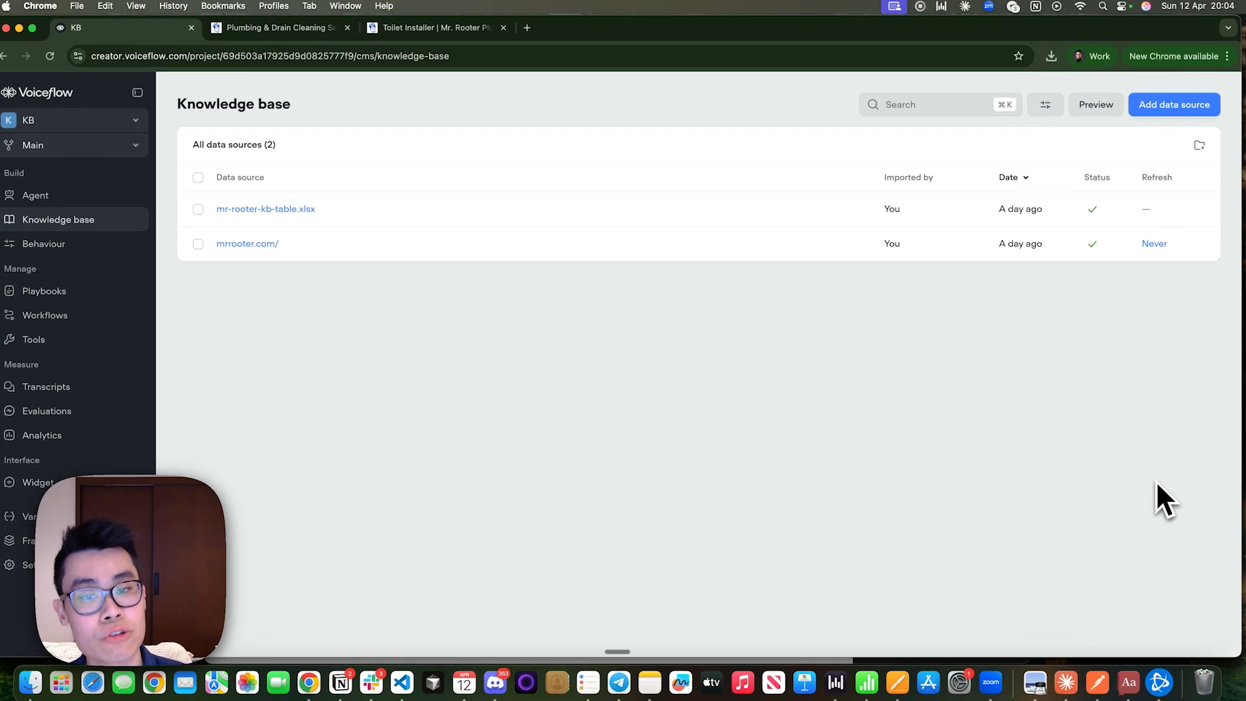
click(1200, 107)
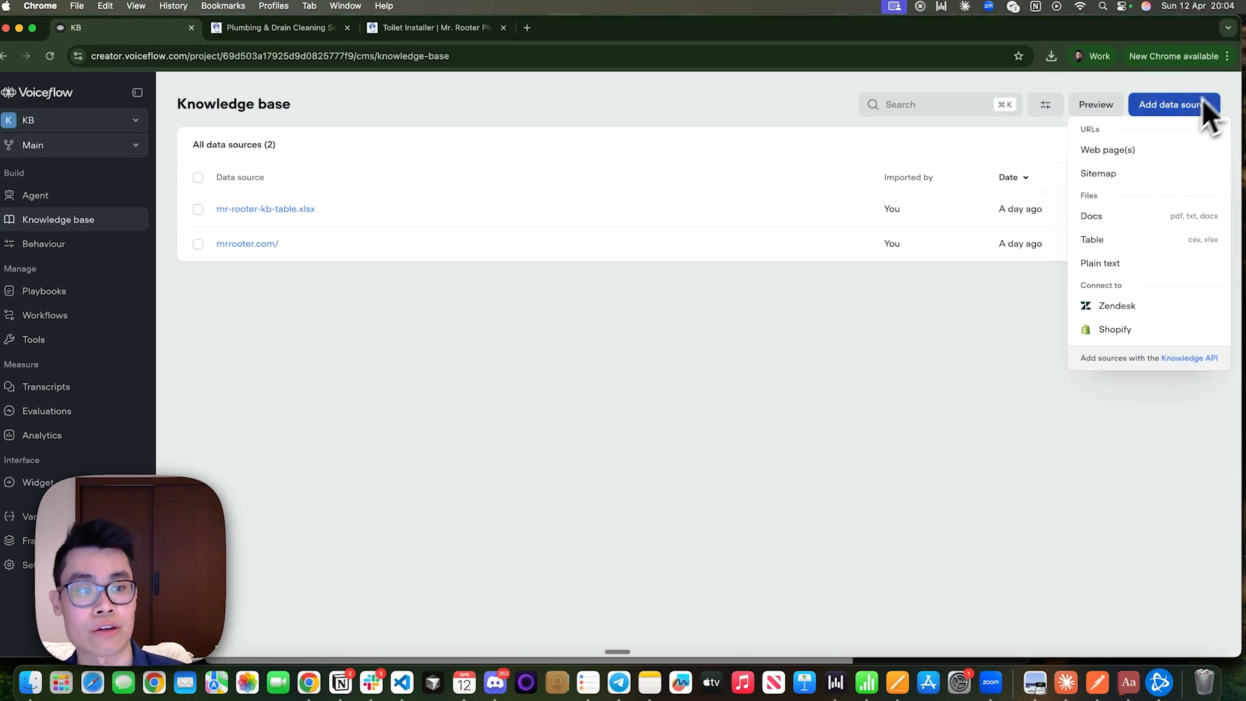
click(1168, 245)
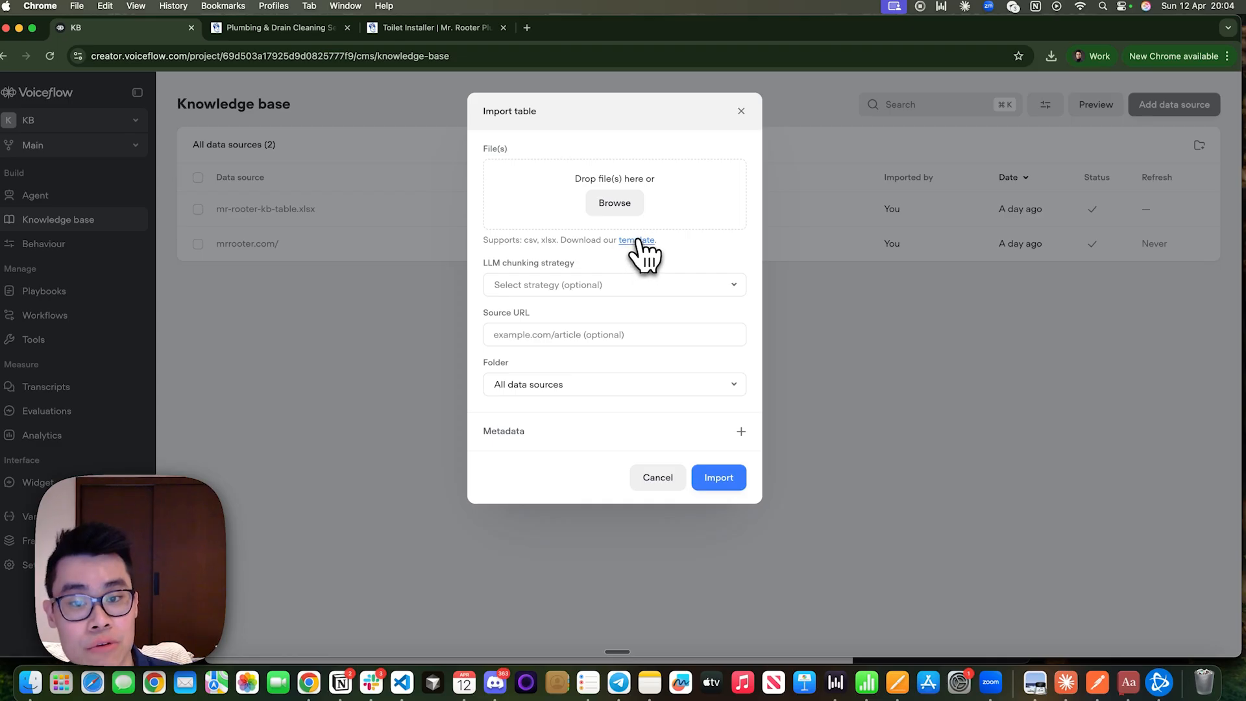
click(628, 245)
click(911, 102)
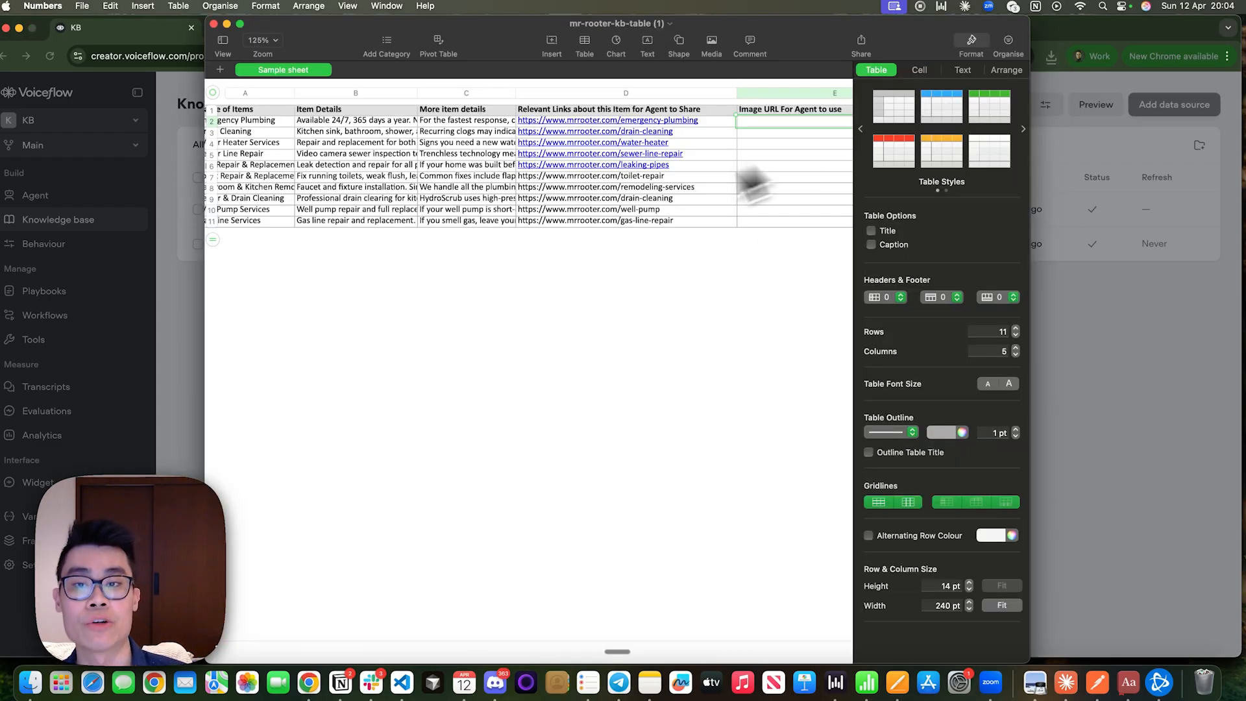
Review each column of the table template, from Name of Items through Image URL For Agent to use.
drag(290, 111, 298, 216)
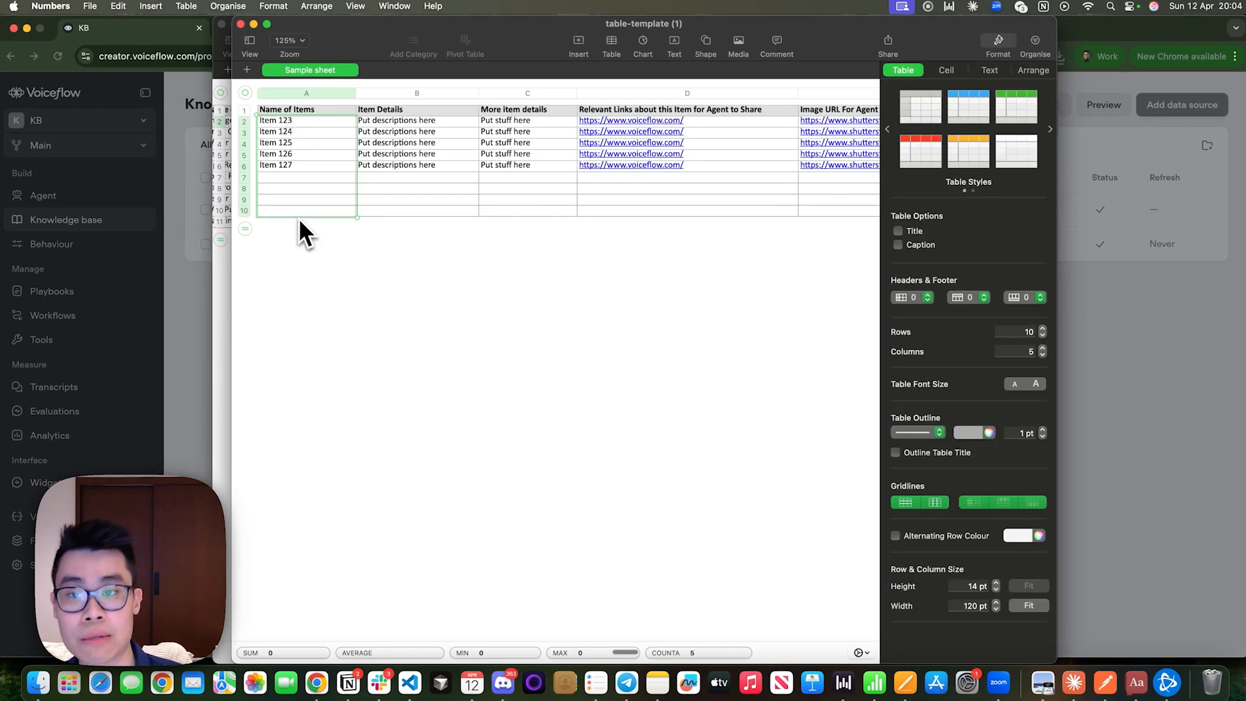
drag(389, 111, 388, 215)
drag(502, 111, 516, 208)
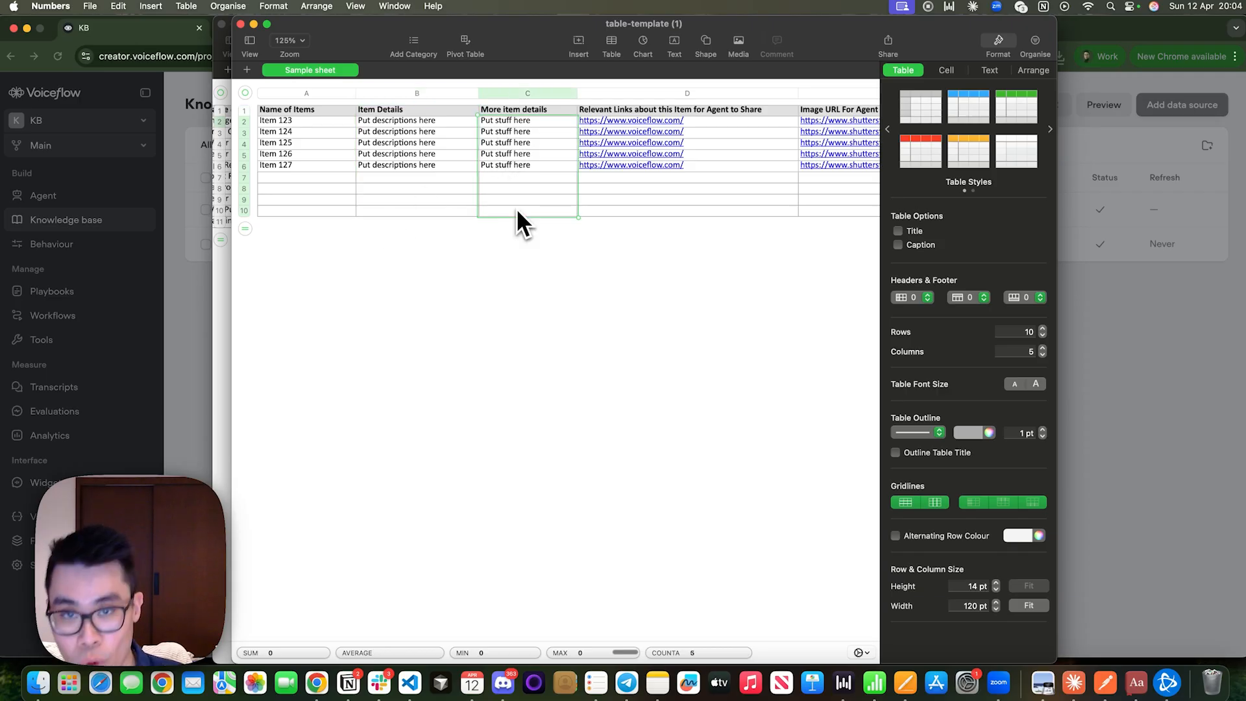
scroll(517, 207, right, 4)
click(500, 108)
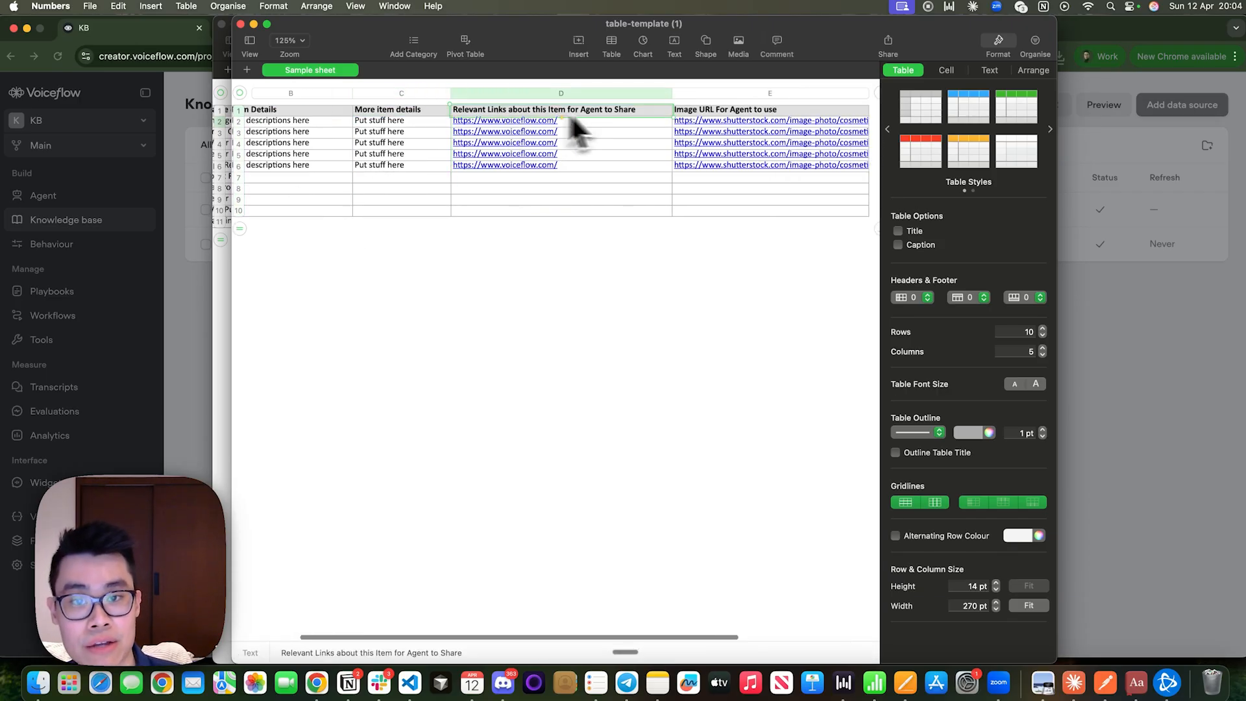
drag(599, 132, 601, 219)
scroll(604, 208, right, 4)
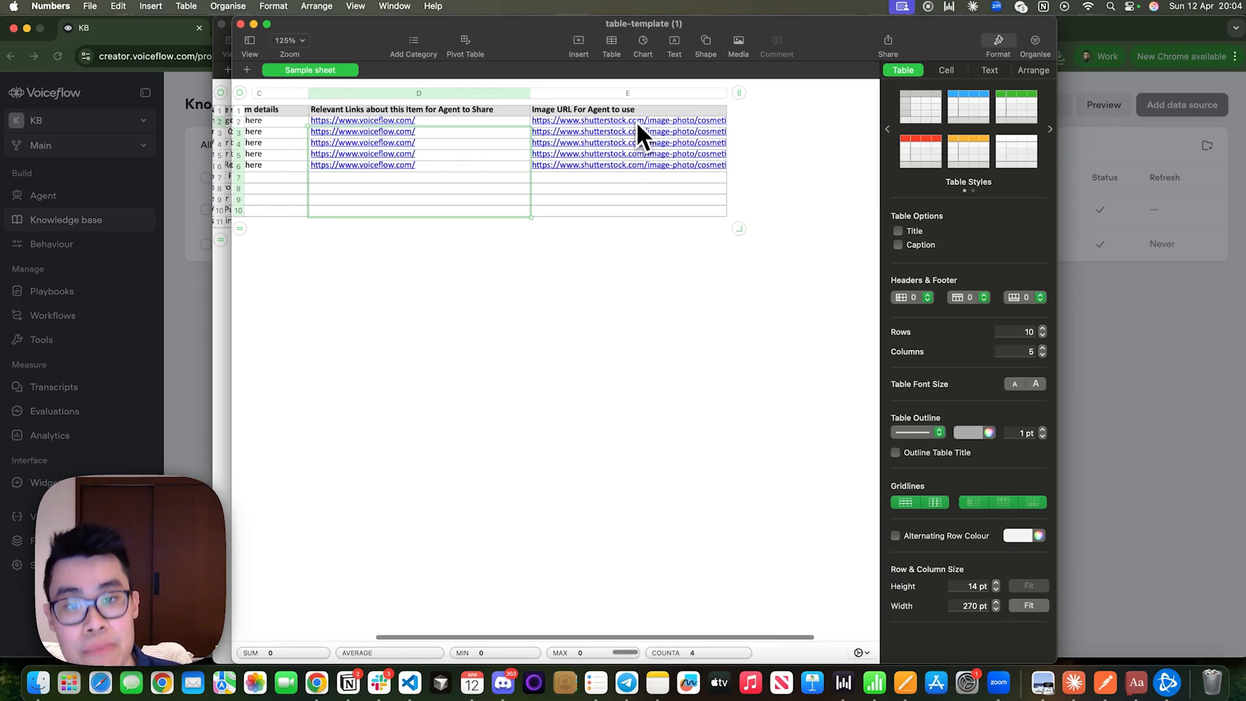
drag(636, 122, 636, 231)
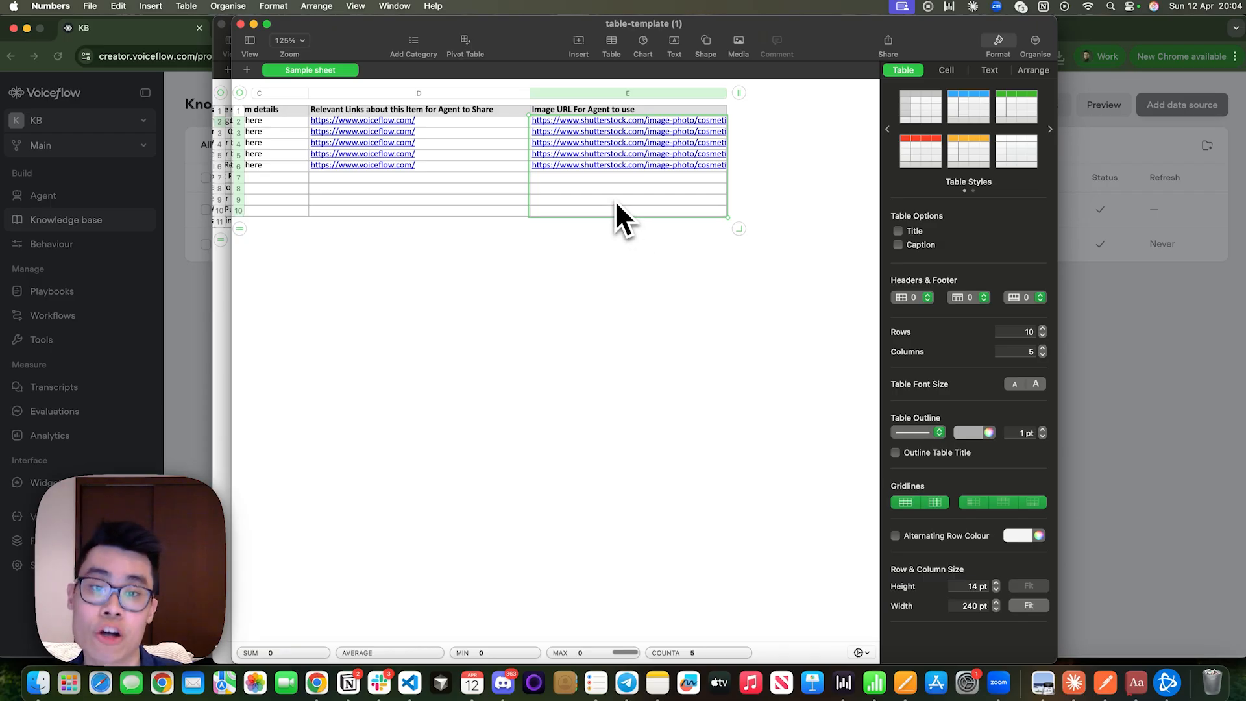
scroll(614, 200, left, 8)
scroll(614, 200, right, 3)
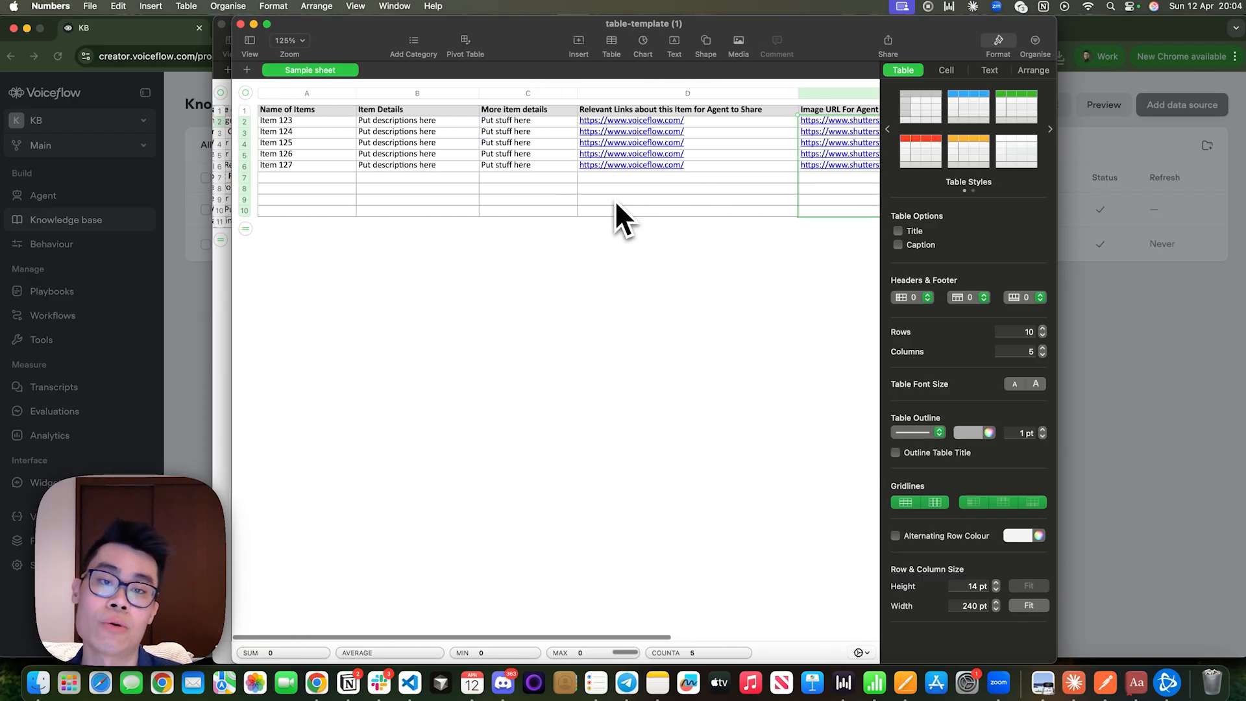
Close the table-template document and delete it instead of saving it.
click(804, 211)
drag(816, 215, 720, 234)
click(559, 189)
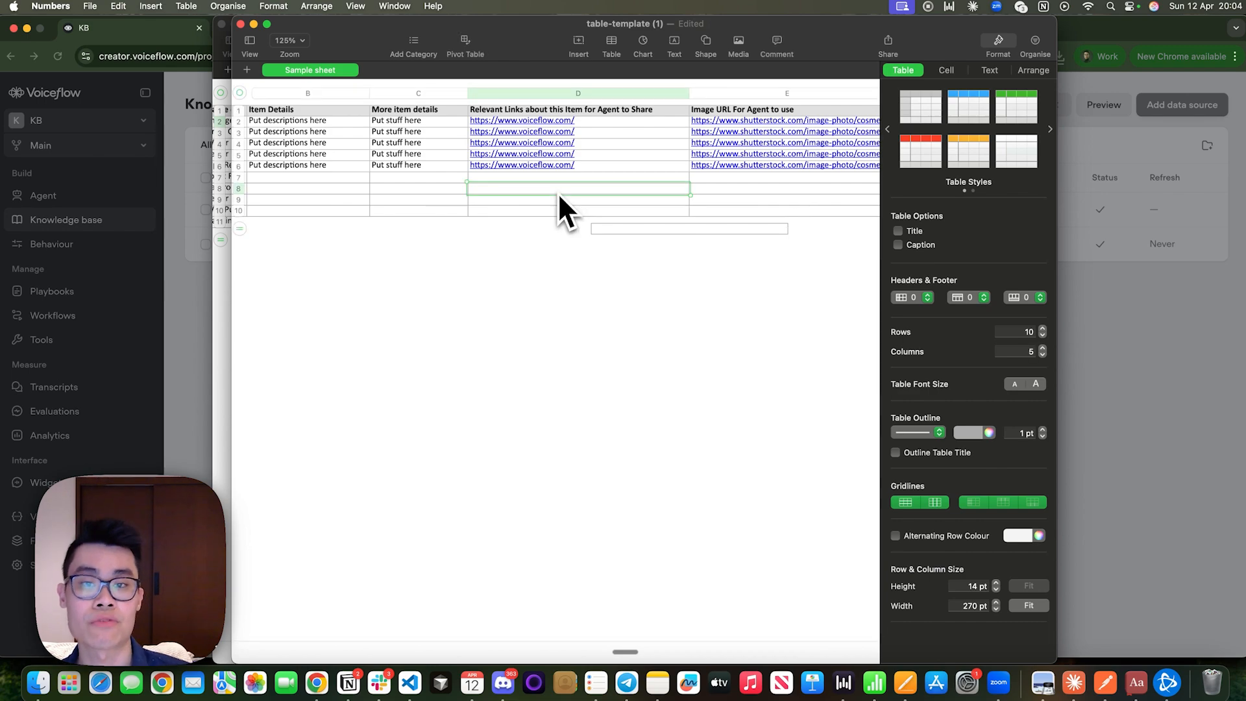
scroll(529, 212, left, 4)
click(240, 24)
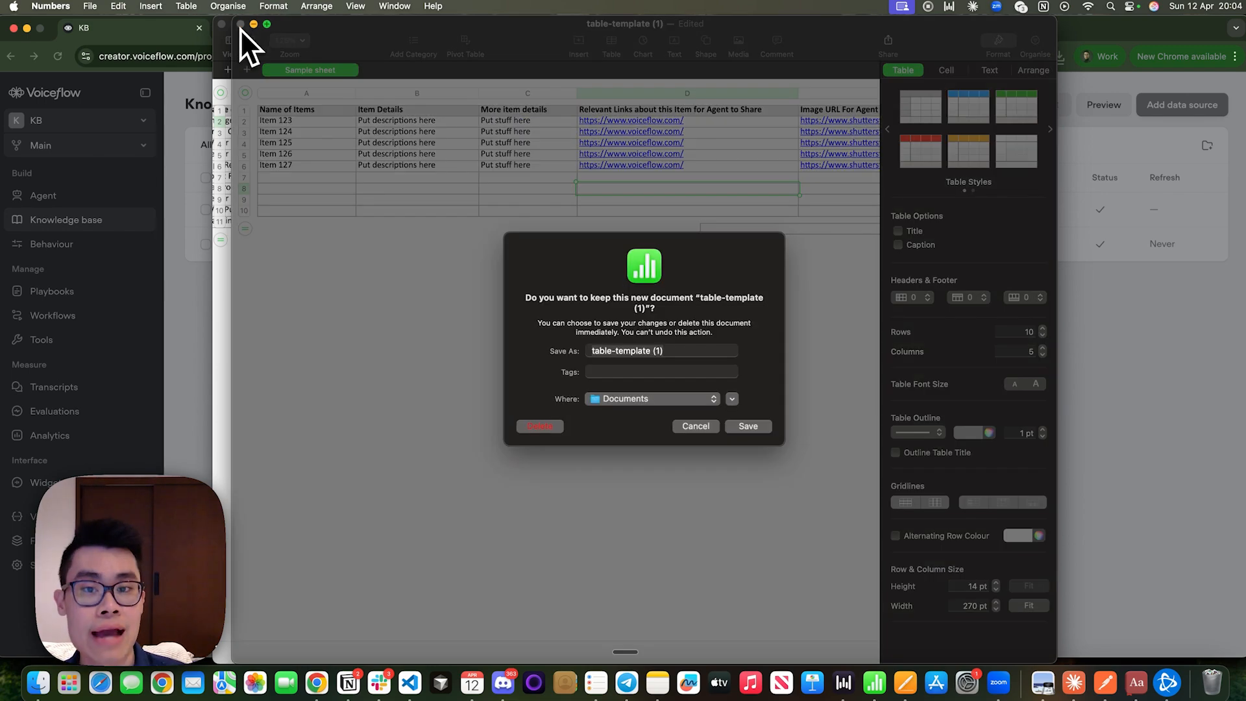
click(544, 428)
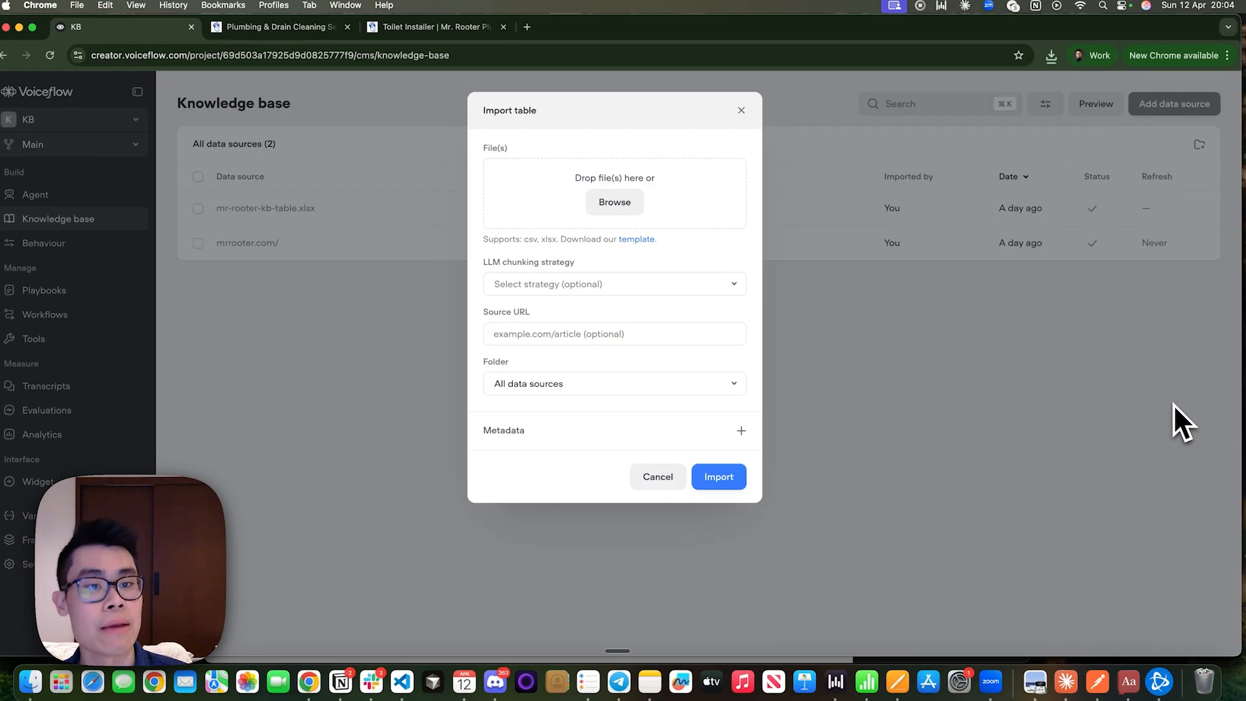
Look through the LLM chunking strategy options of the table import and dismiss the import without adding a file.
click(582, 286)
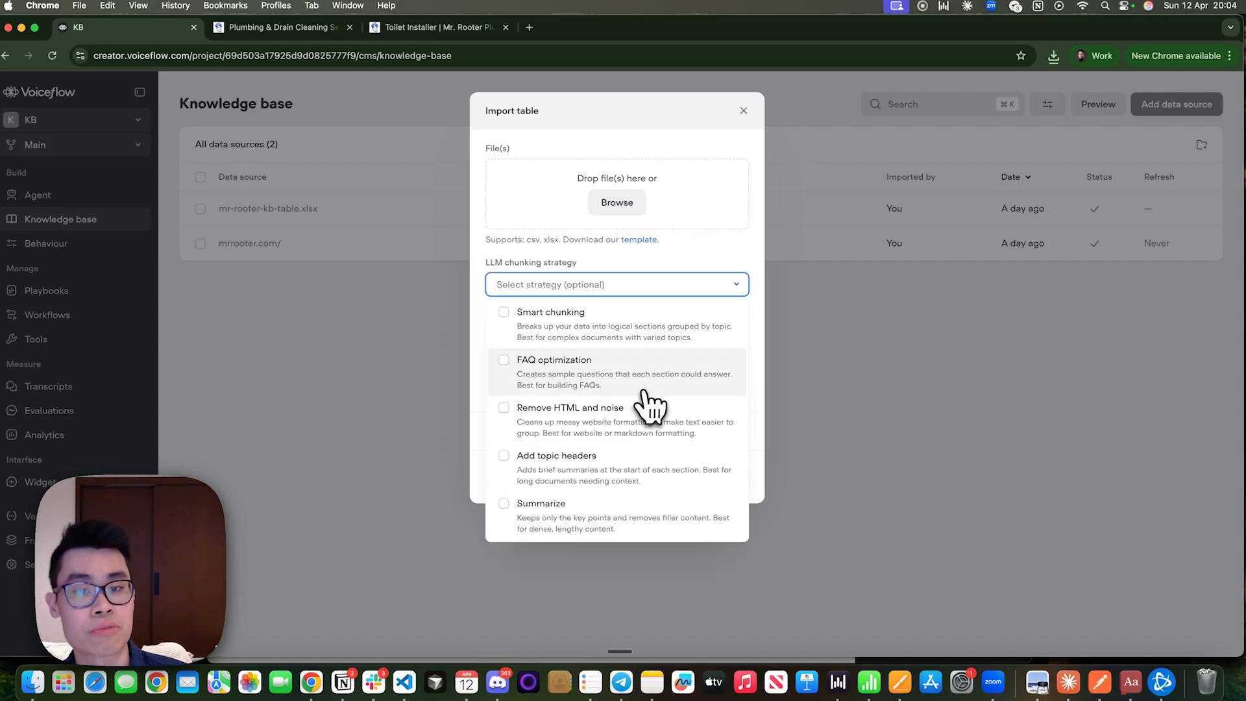
click(851, 307)
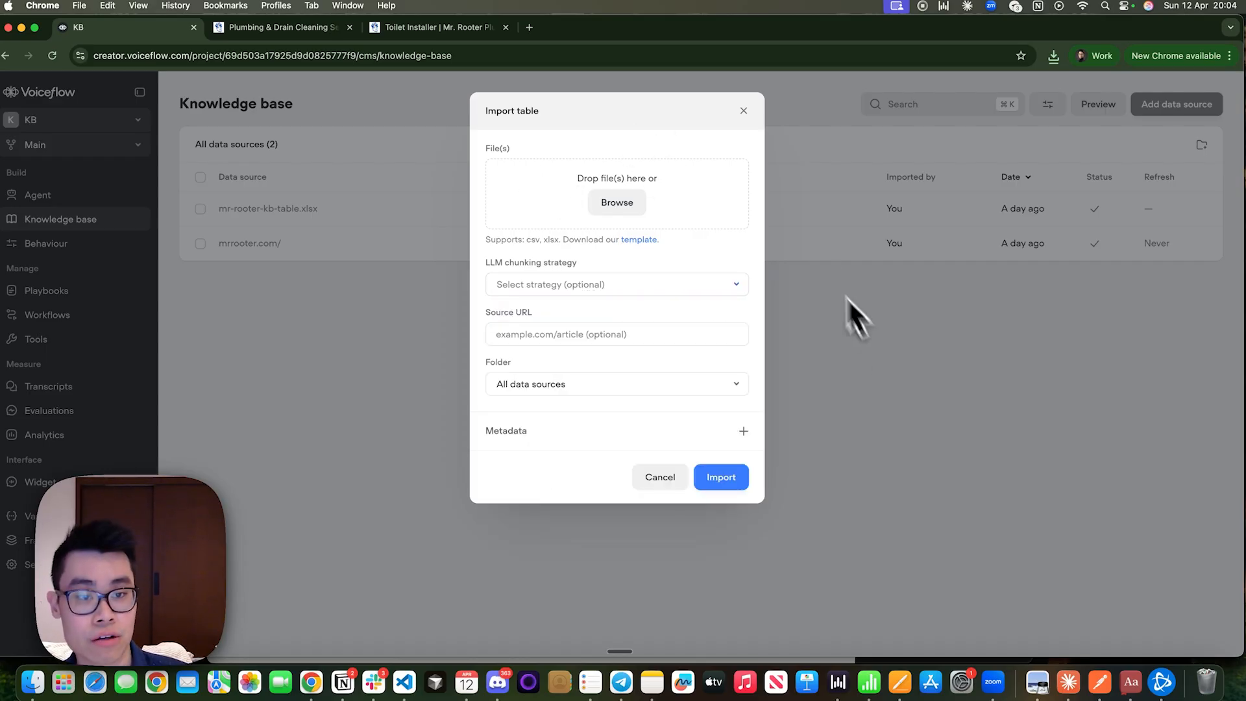
click(846, 295)
Open the mr-rooter-kb-table.xlsx data source and examine how its Emergency Plumbing and Drain Cleaning rows are split into chunks.
click(739, 215)
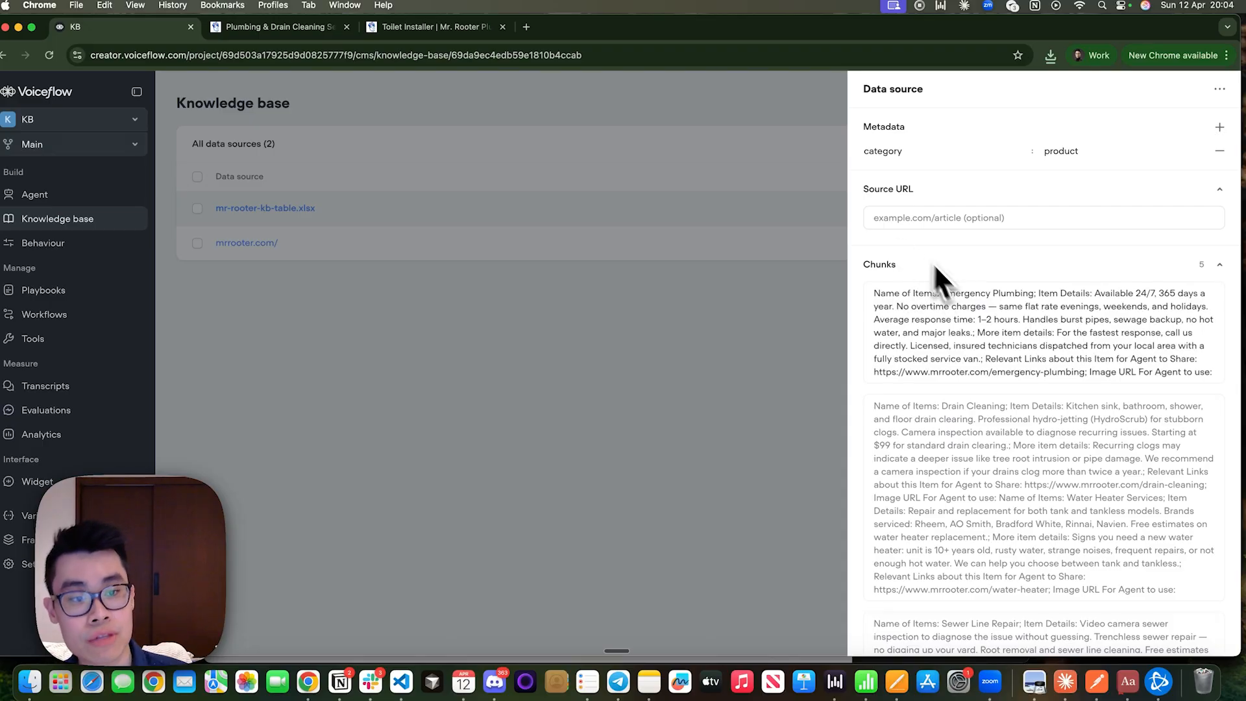
scroll(955, 430, down, 10)
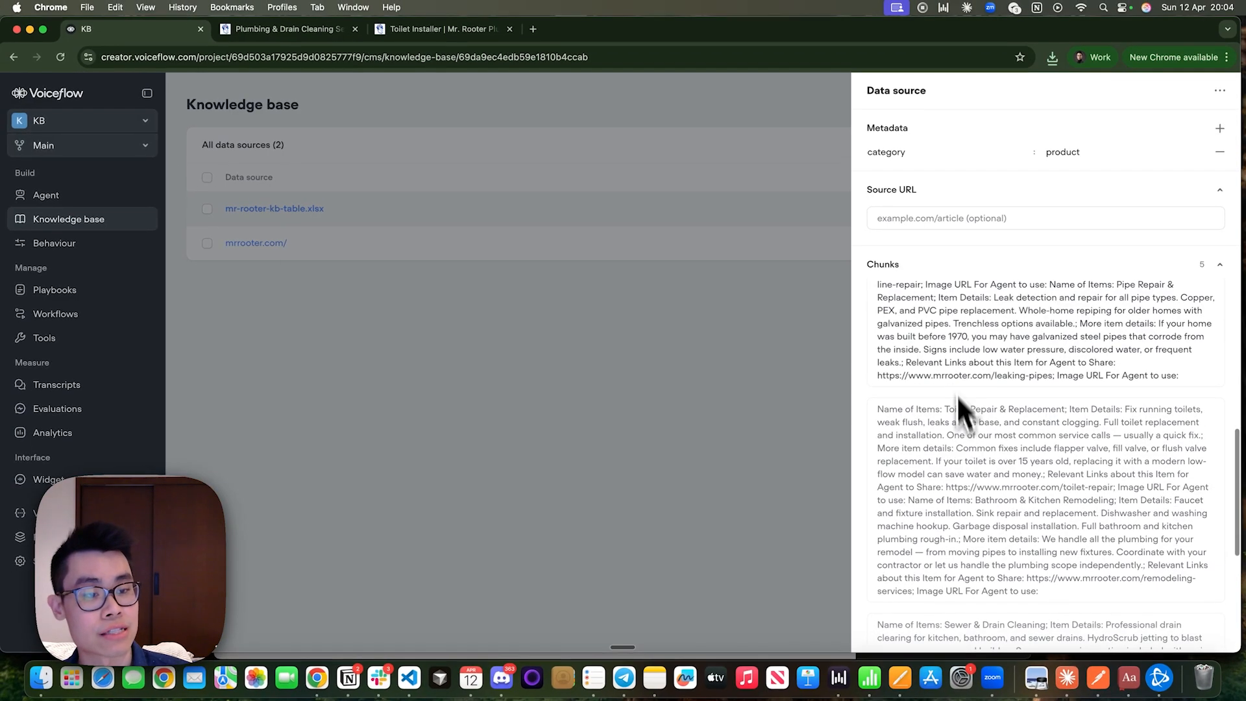
scroll(954, 422, up, 10)
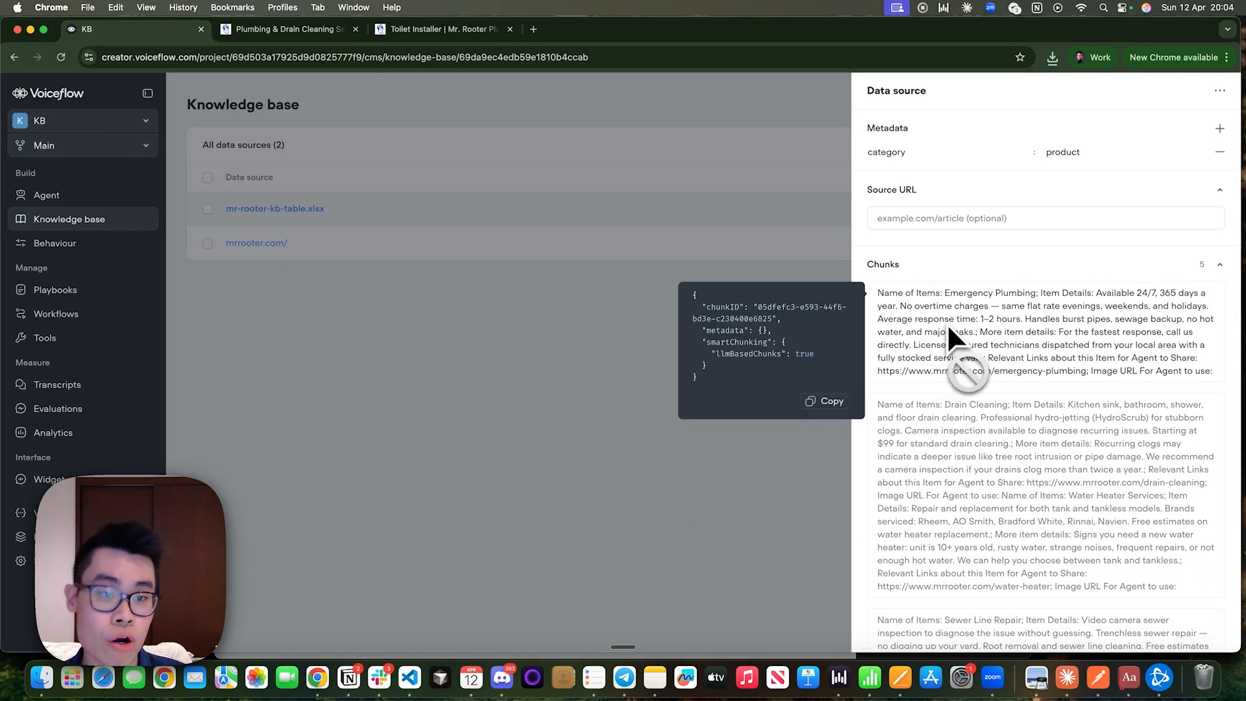
drag(878, 291, 1212, 375)
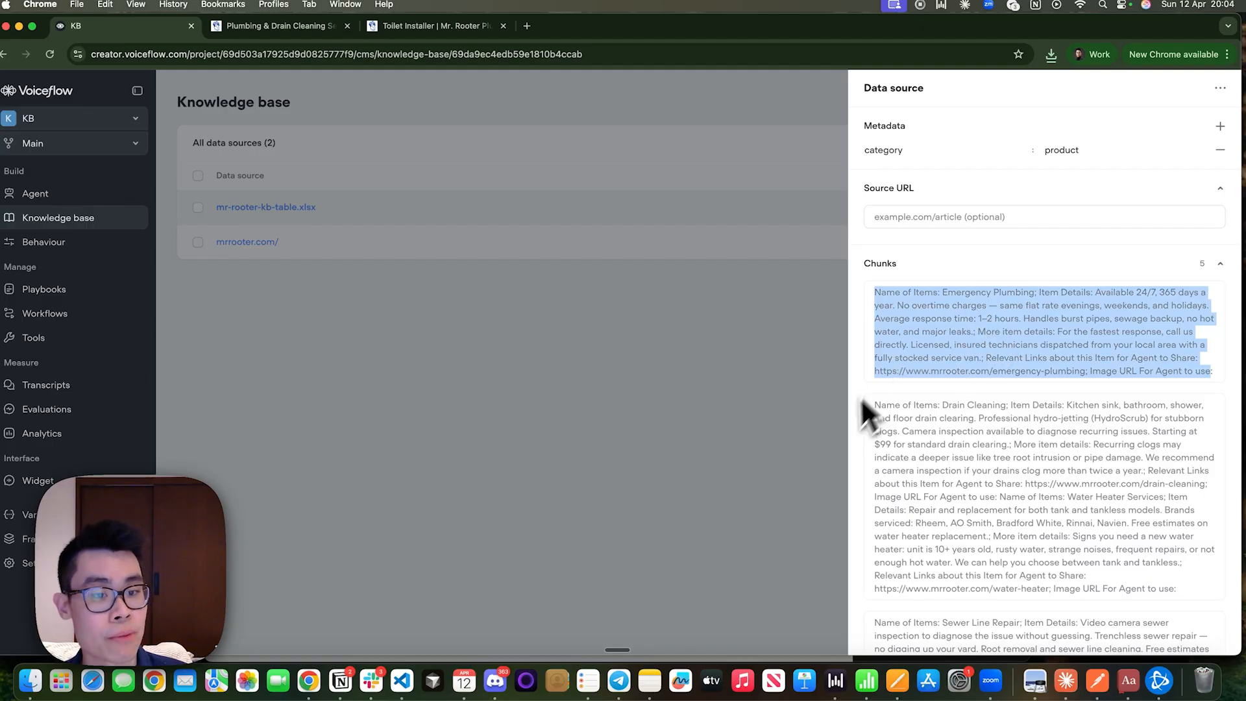
drag(865, 403, 1107, 492)
click(1107, 492)
drag(942, 404, 1051, 429)
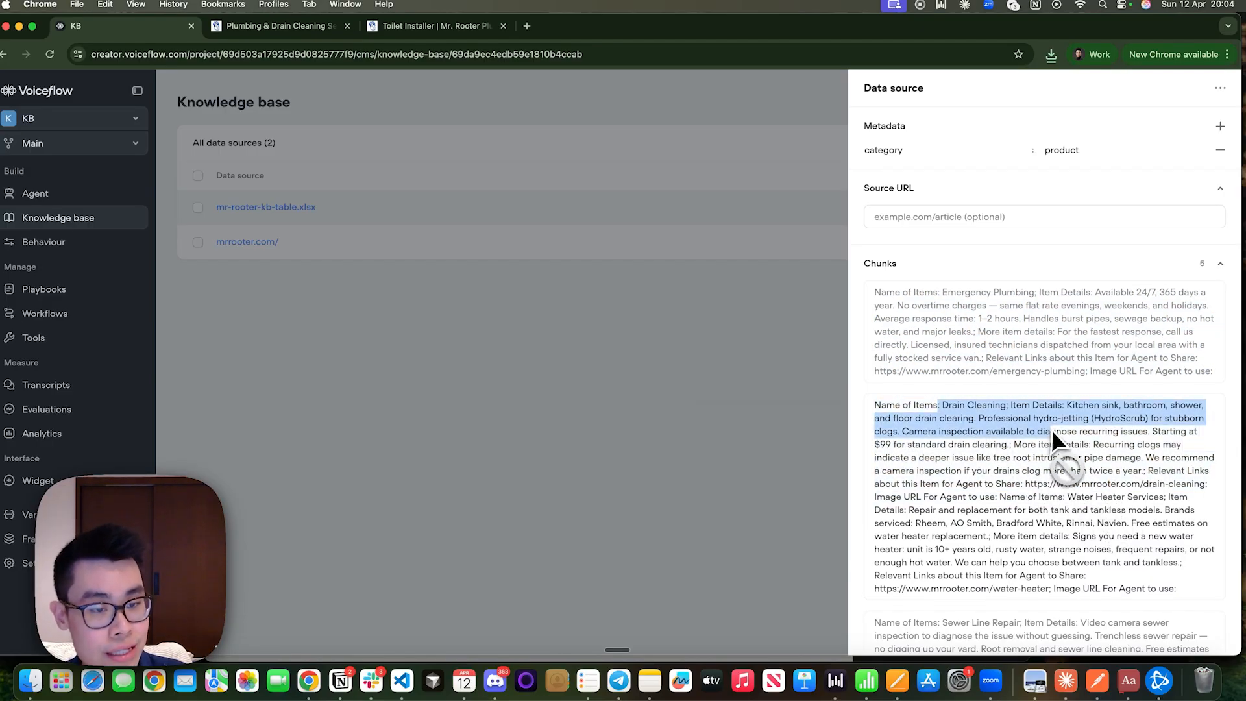
click(1047, 430)
scroll(1047, 429, down, 3)
drag(948, 430, 893, 422)
click(1064, 476)
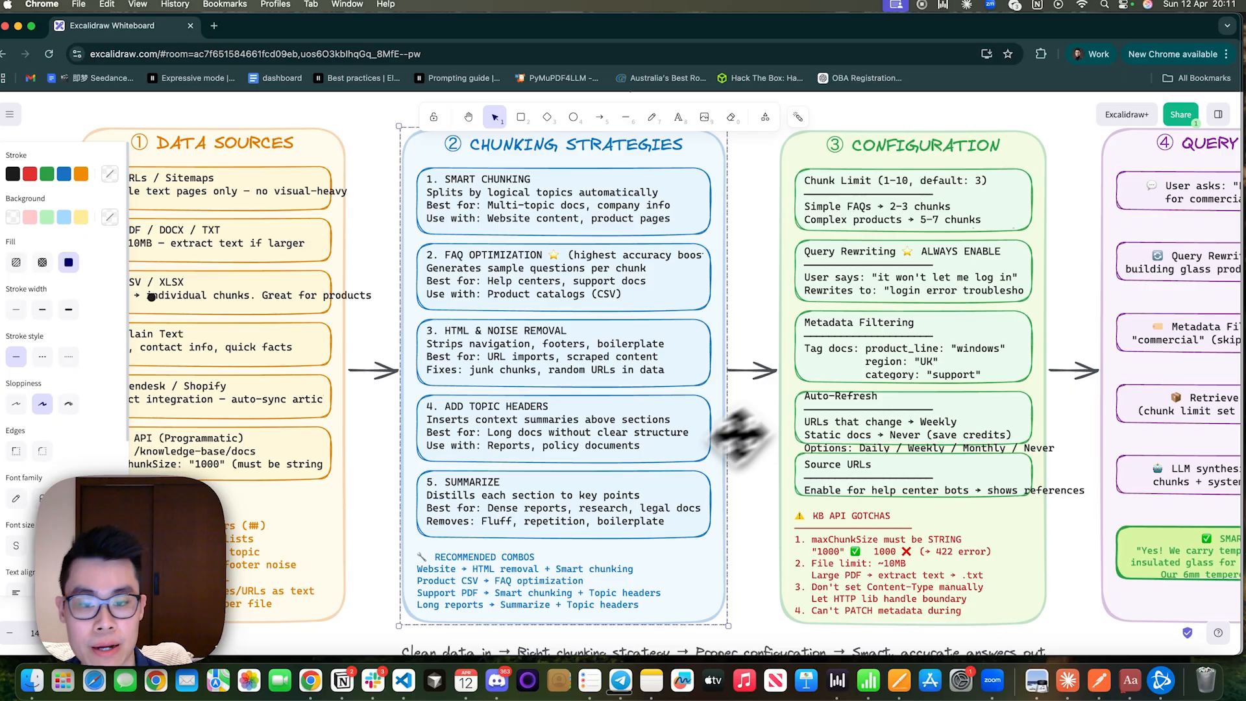
Review the Configuration, Chunking Strategies and Data Sources sections of the Voiceflow V4 knowledge base diagram in Excalidraw.
scroll(686, 224, left, 5)
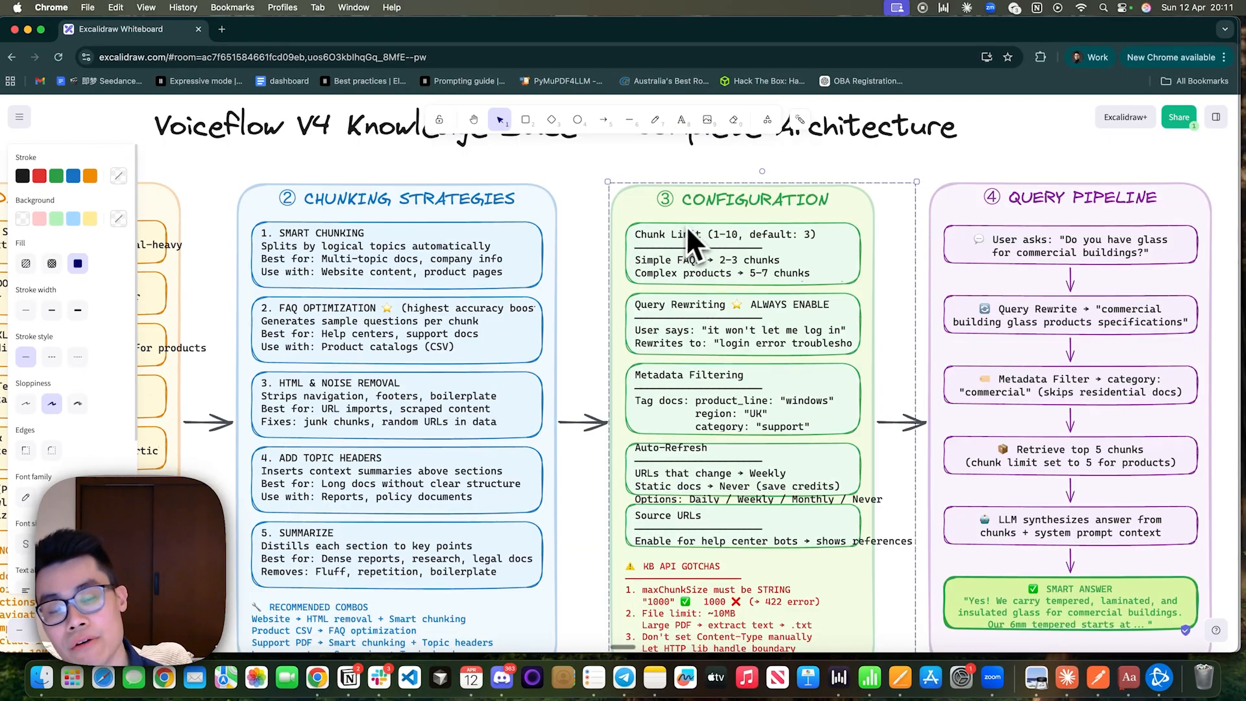
scroll(592, 352, down, 1)
scroll(591, 352, up, 1)
scroll(591, 352, left, 4)
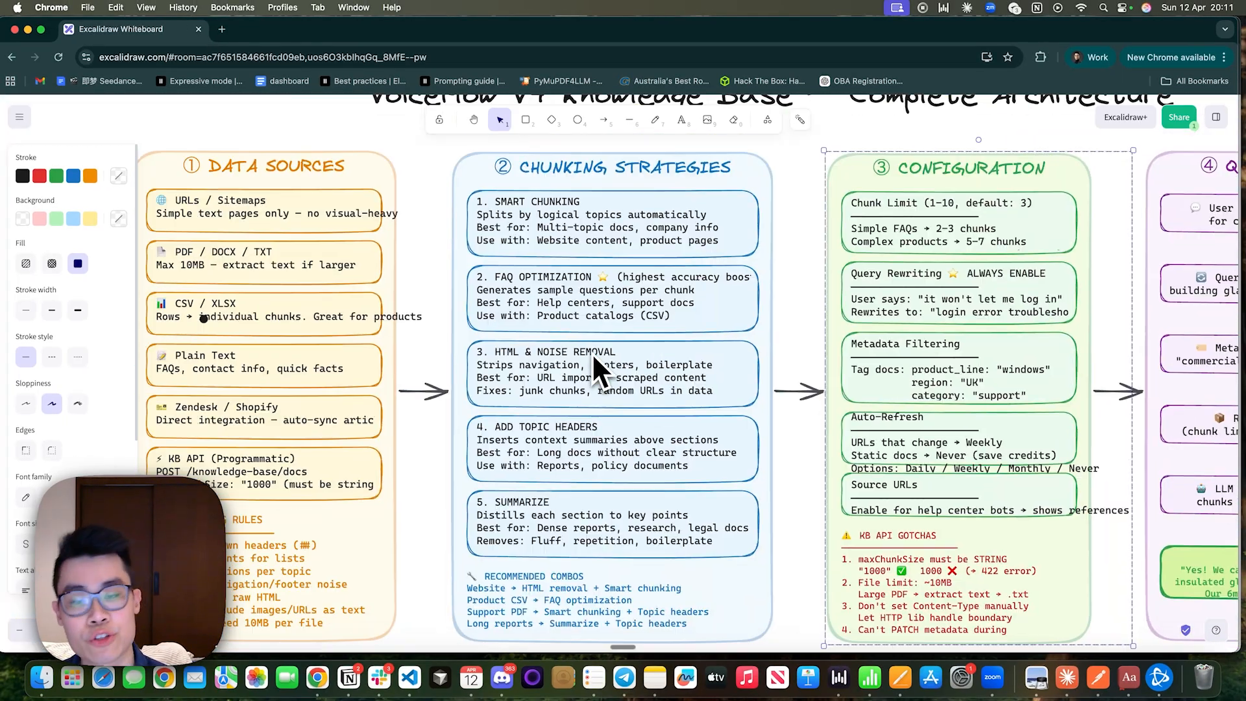
Switch to the Voiceflow knowledge base window and review the chunks of the mr-rooter-kb-table (1).xlsx data source.
key(super+grave)
click(736, 238)
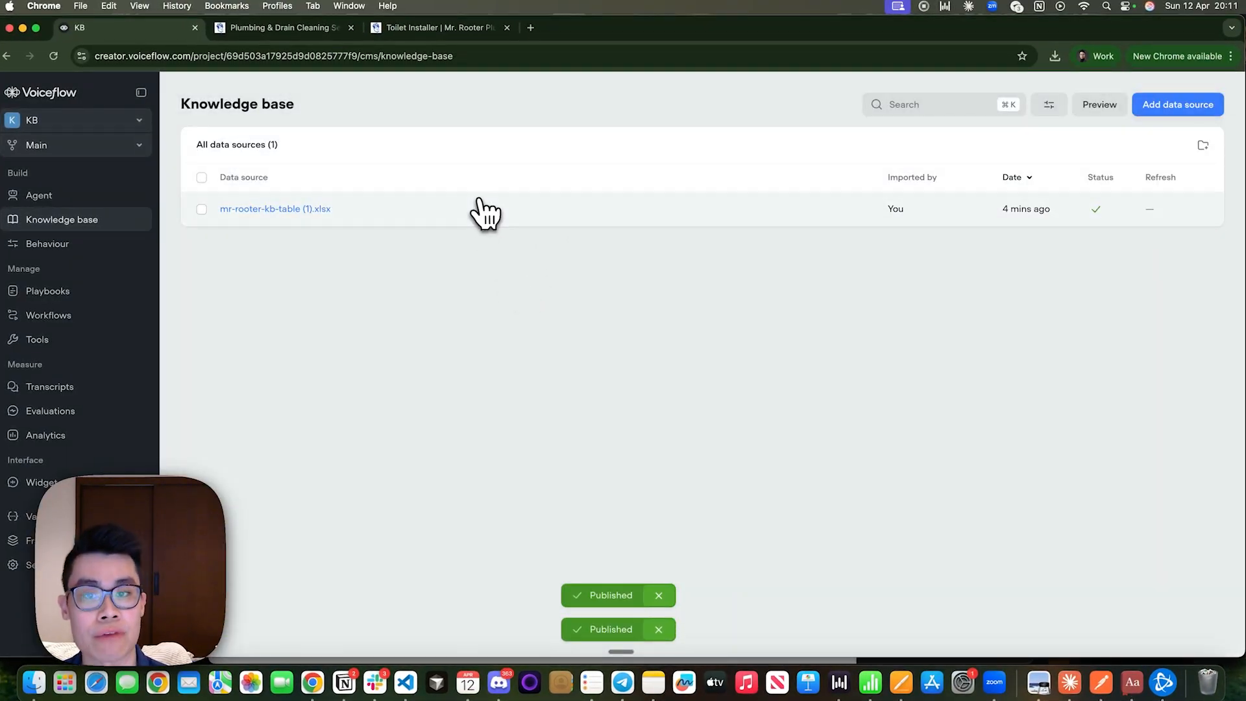
click(484, 211)
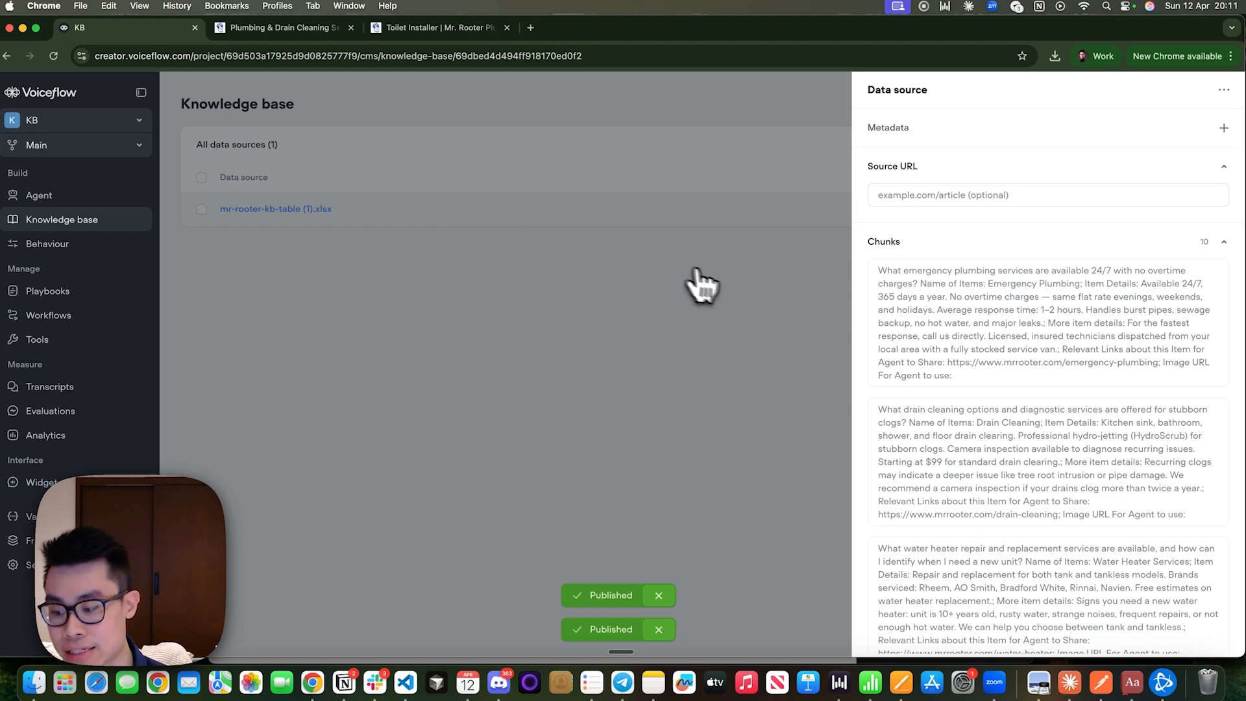
mouse_move(992, 347)
scroll(953, 493, down, 10)
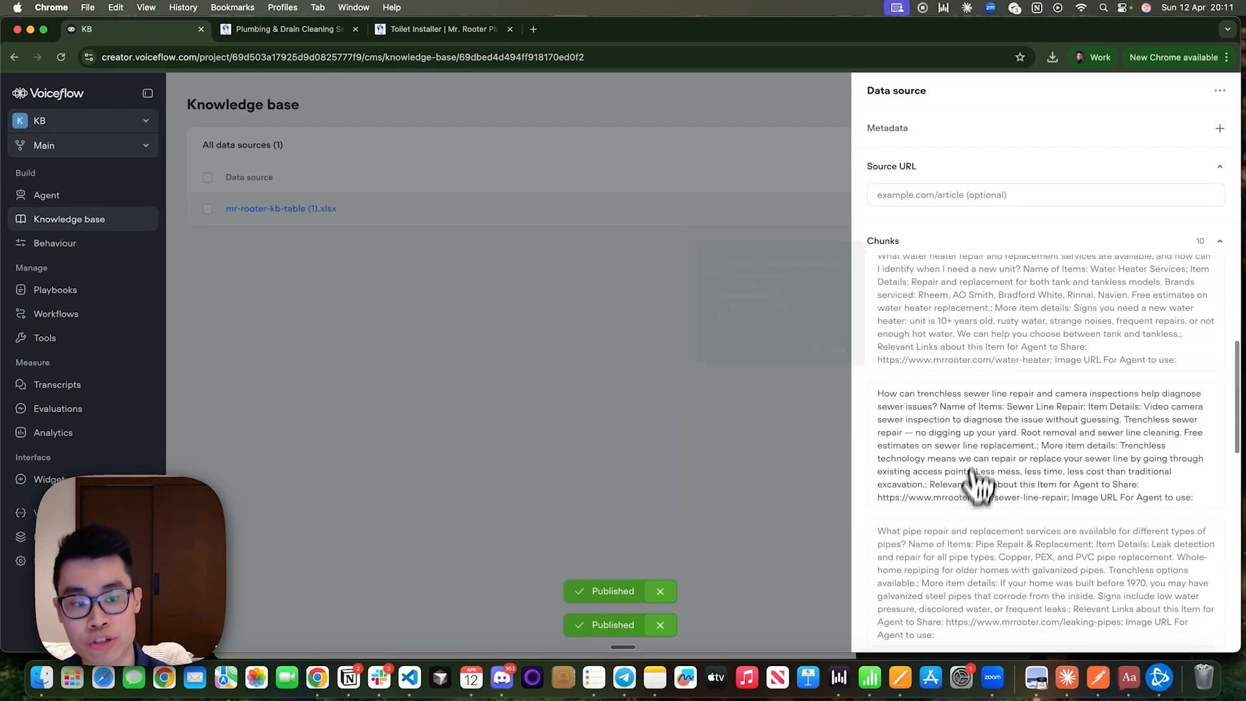
scroll(954, 493, up, 10)
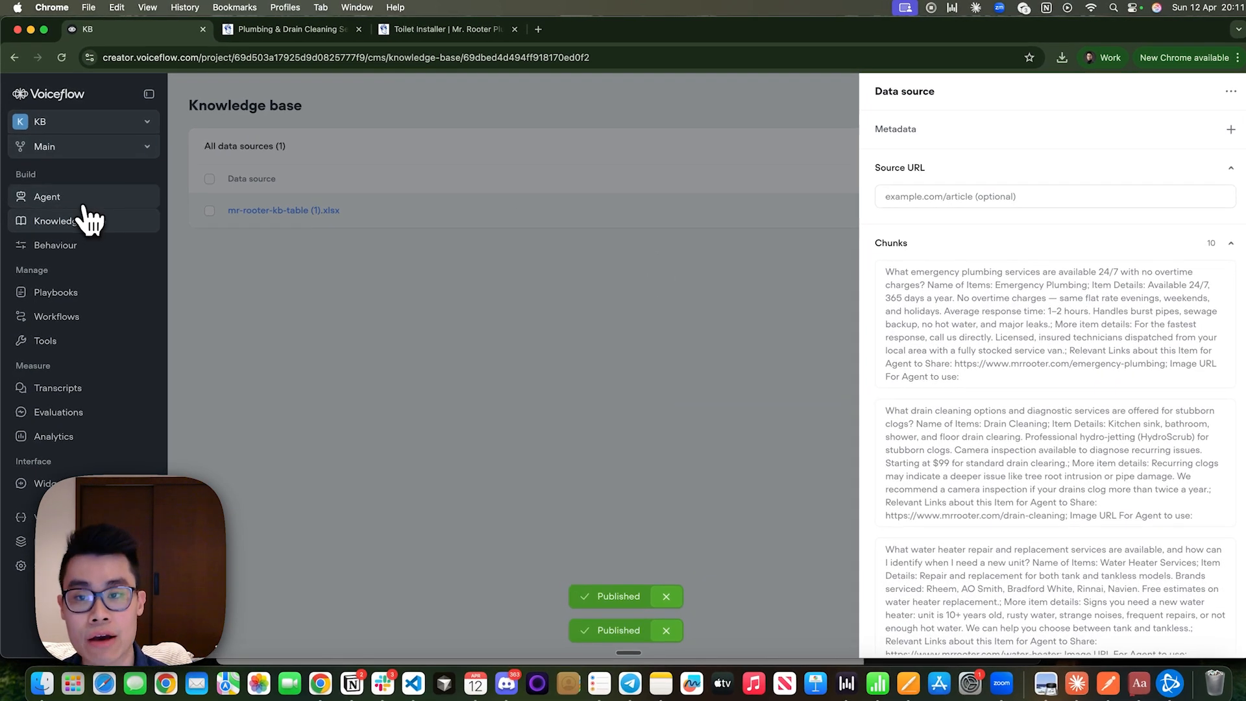
Open the FAQ Playbook's Knowledge base tool and review its advanced query settings against the Excalidraw diagram's chunk limit guidance.
click(84, 204)
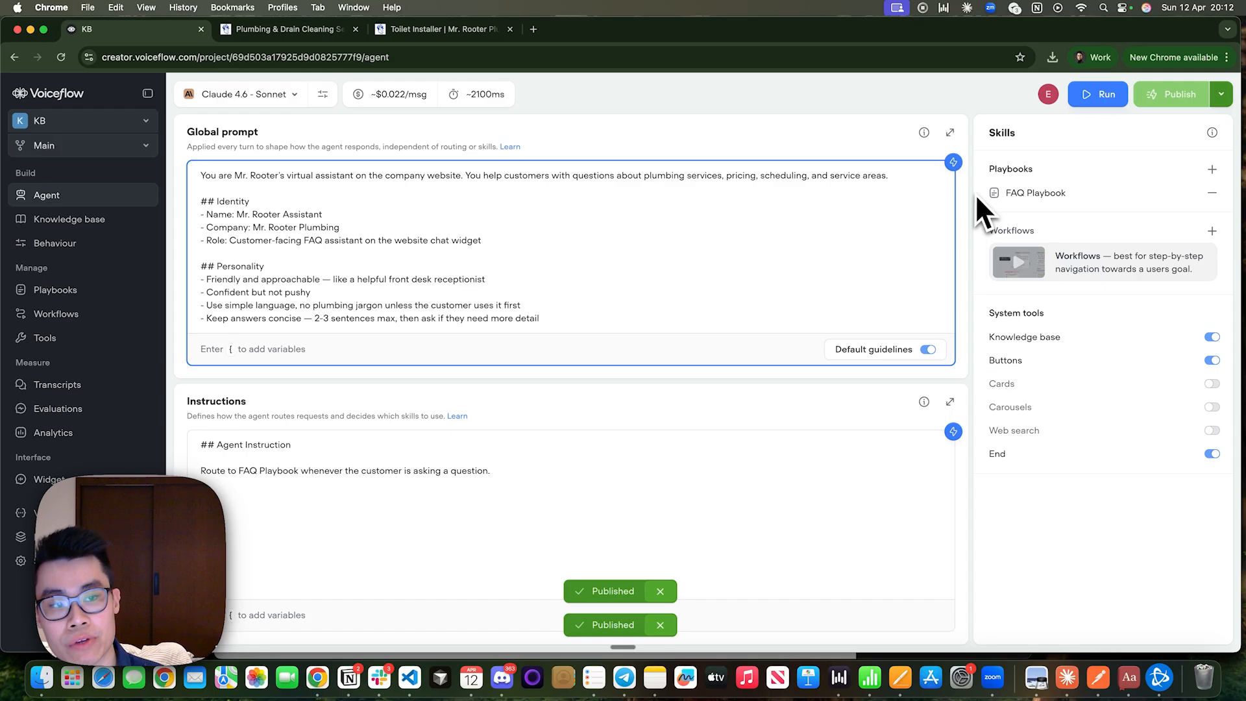
click(990, 194)
click(1073, 321)
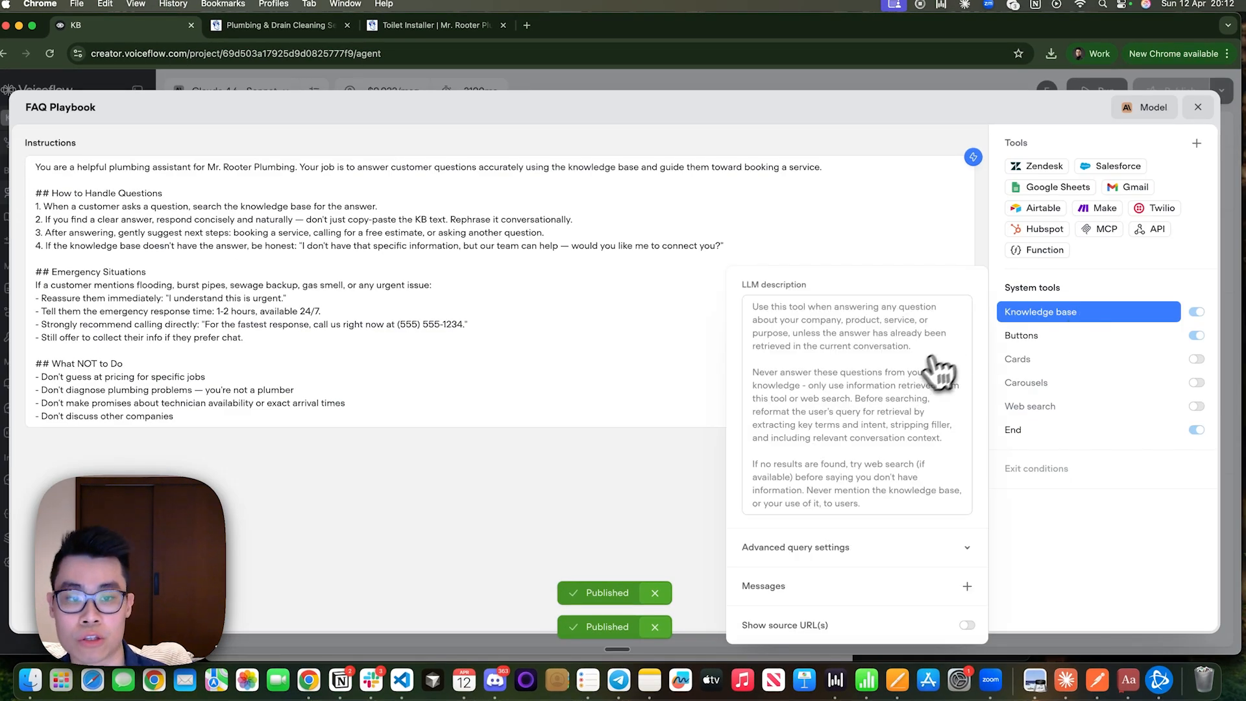
click(792, 550)
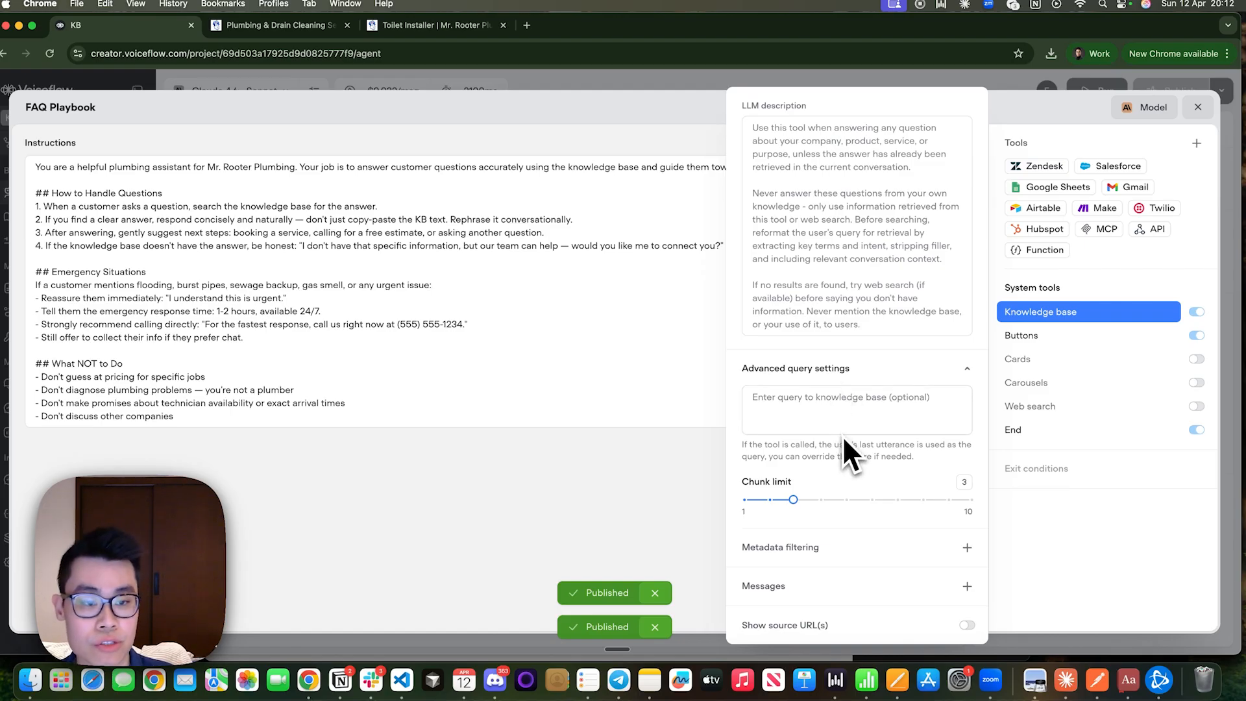
drag(738, 446, 943, 456)
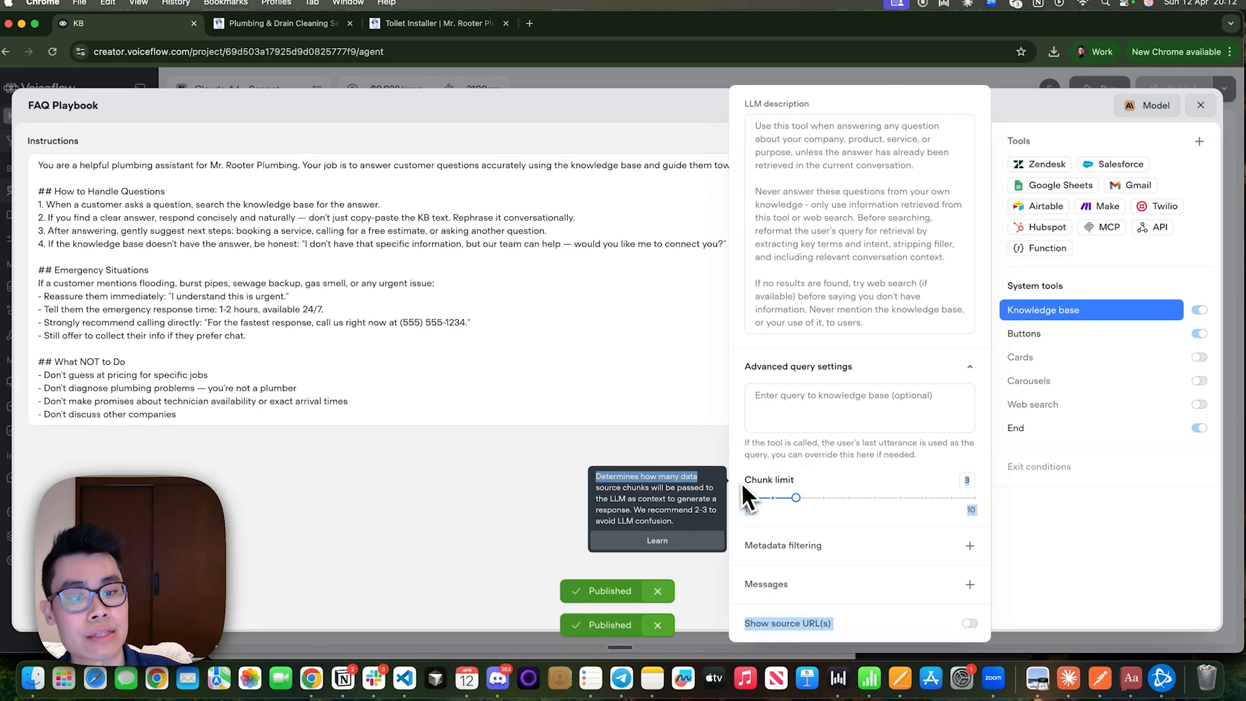
drag(741, 481, 799, 480)
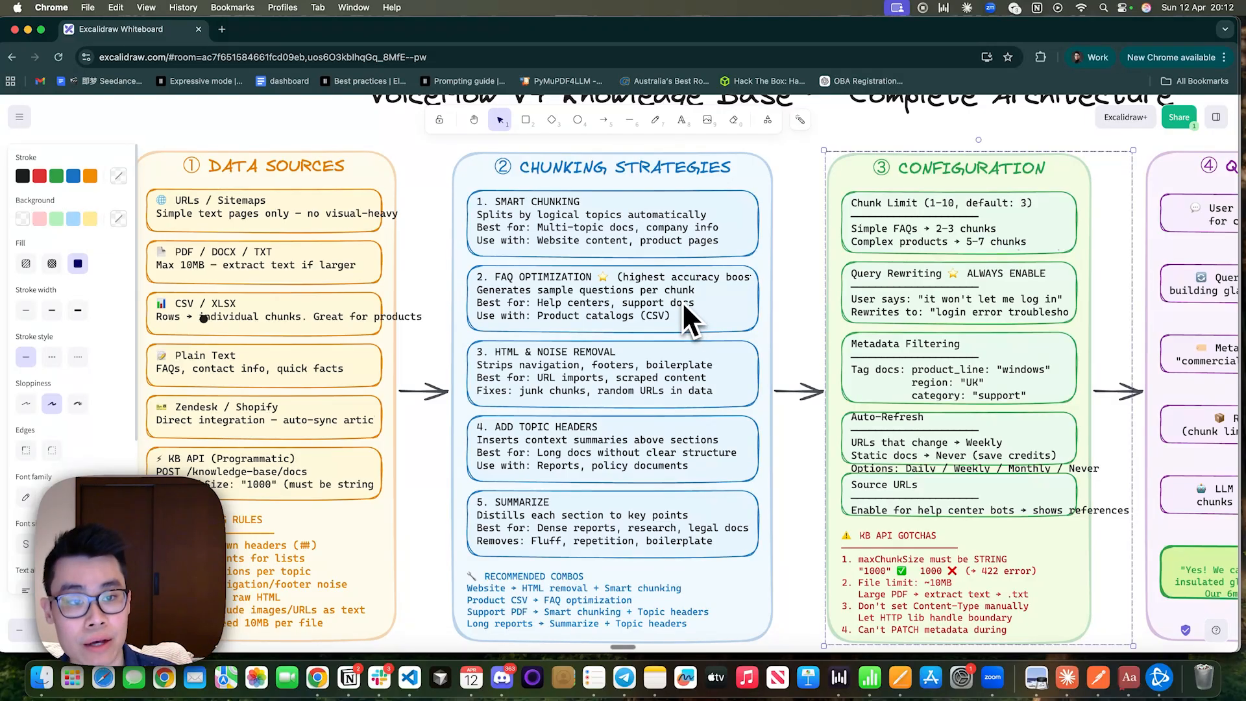
scroll(578, 263, up, 3)
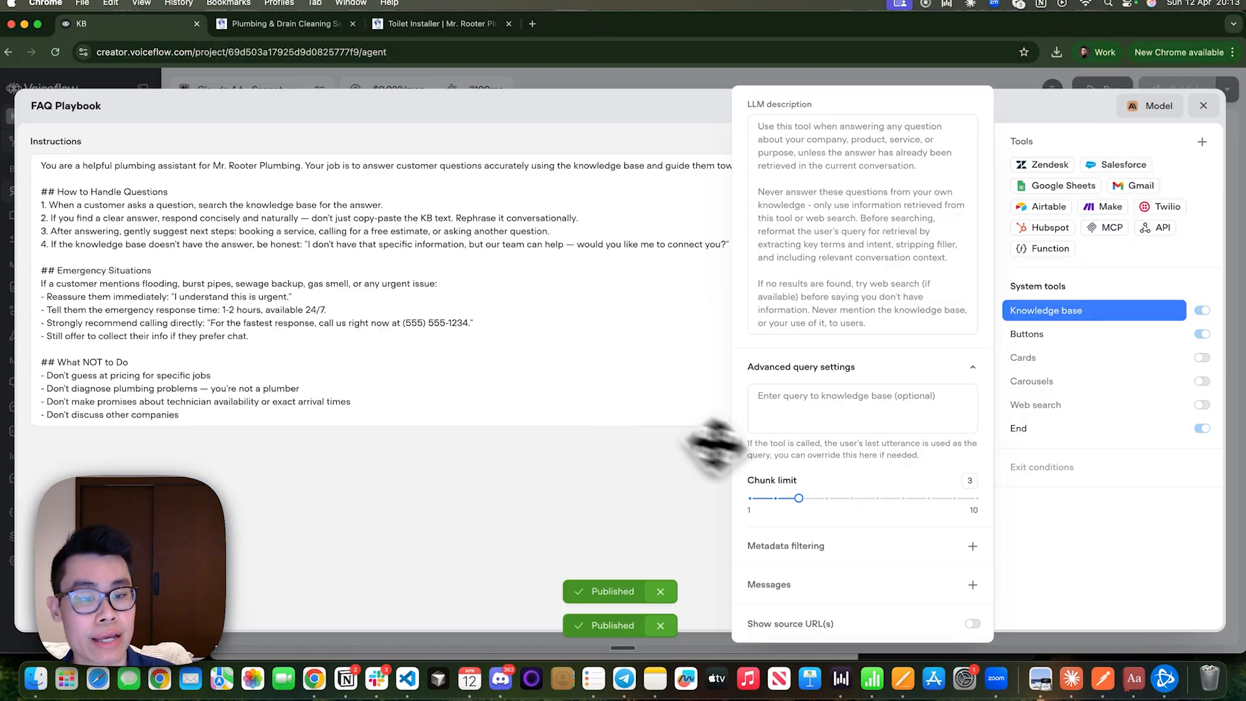
Set the knowledge base query override to "change the user's {last_utterance} into a question ready for RAG search".
click(807, 415)
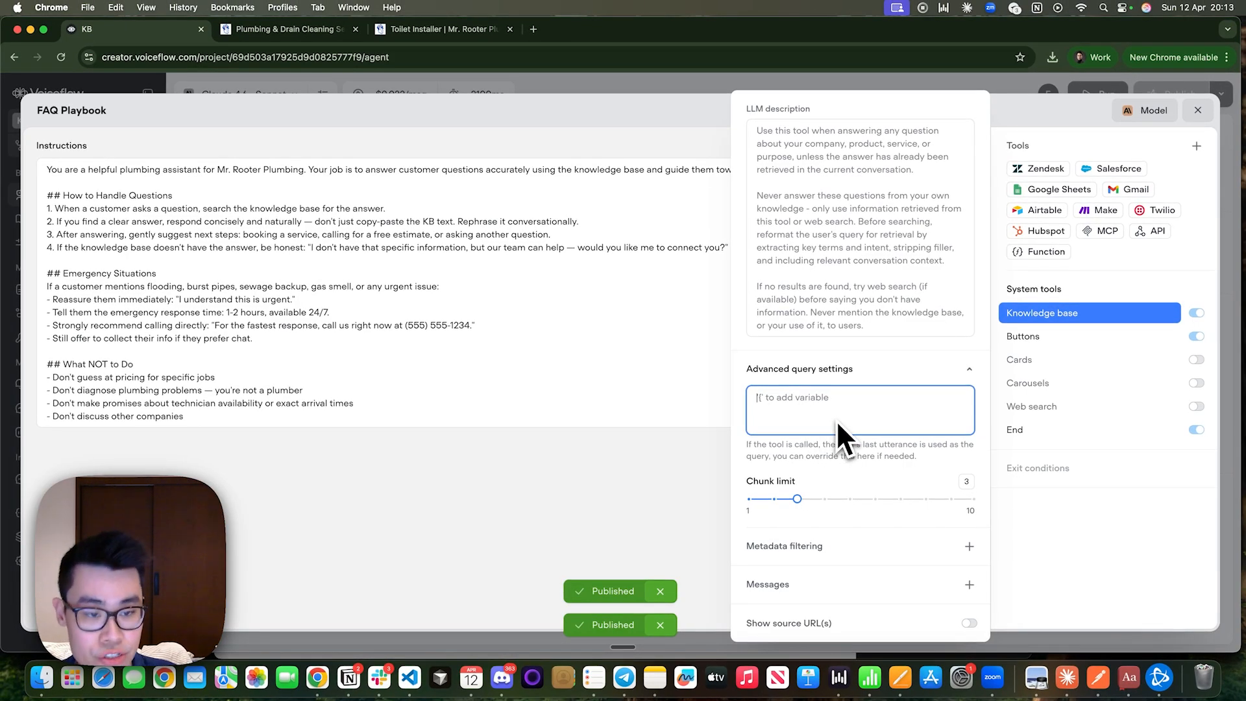
drag(833, 444, 920, 451)
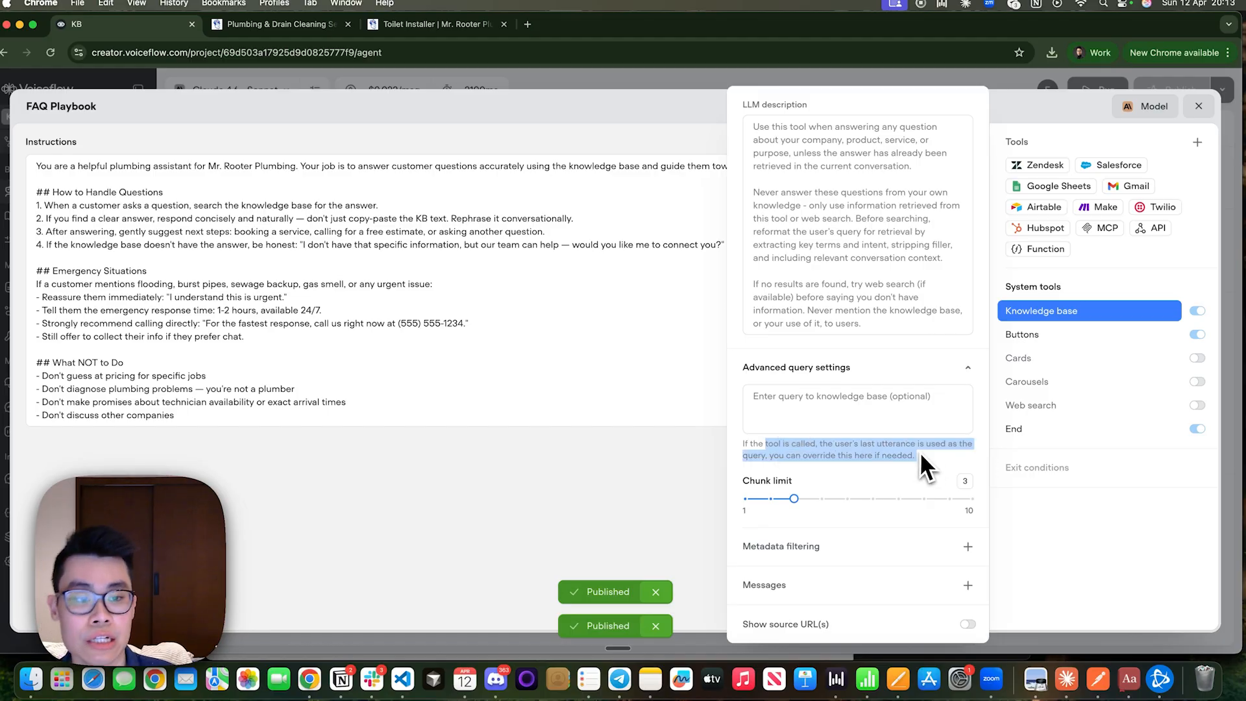
click(919, 451)
click(848, 409)
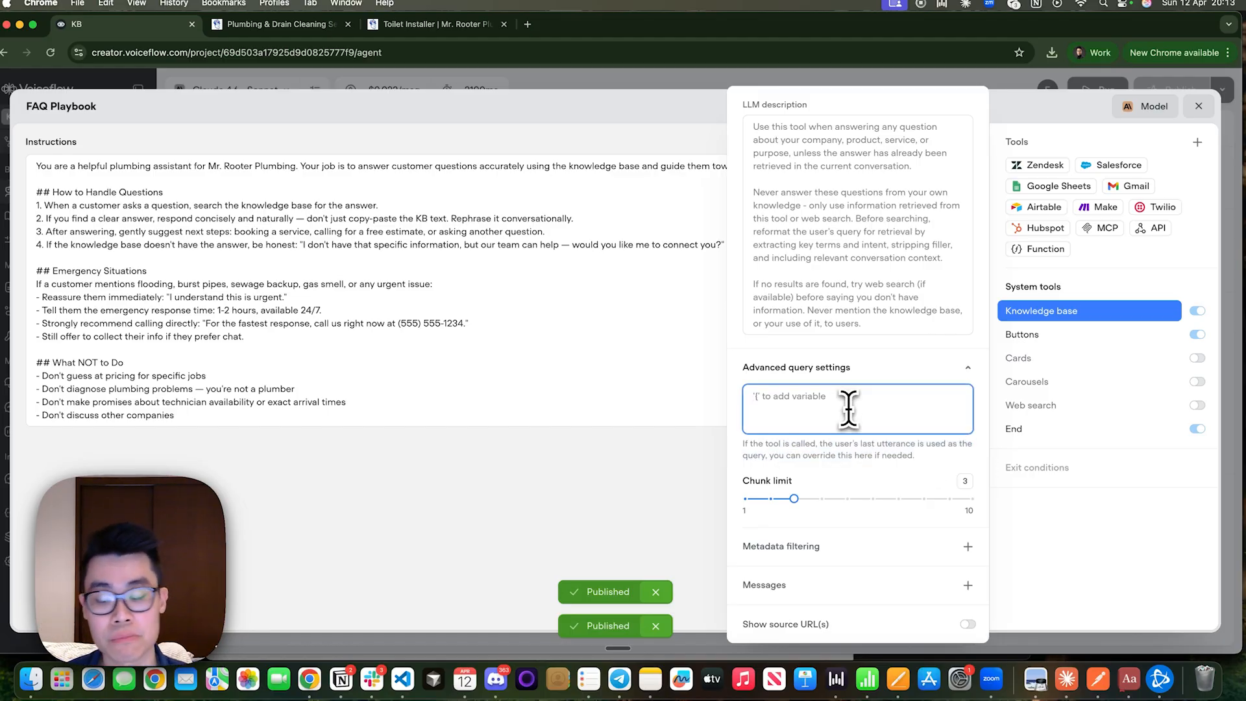
text(change the user's l)
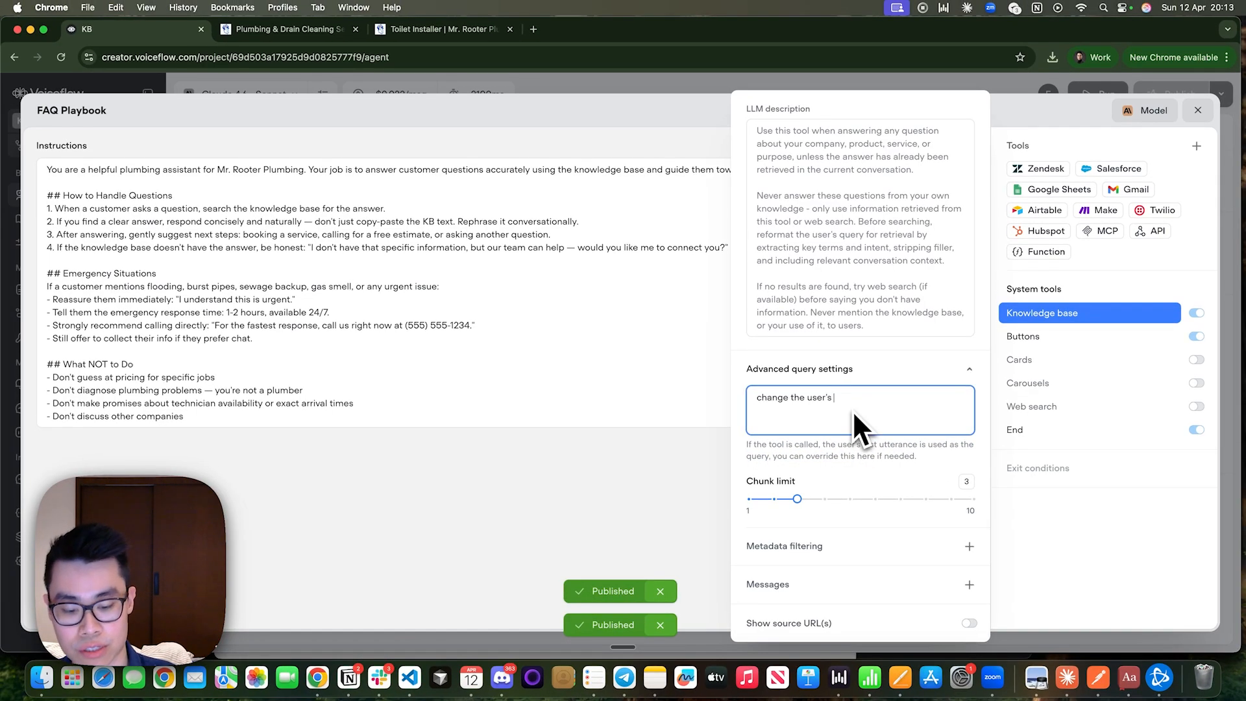
key(Return)
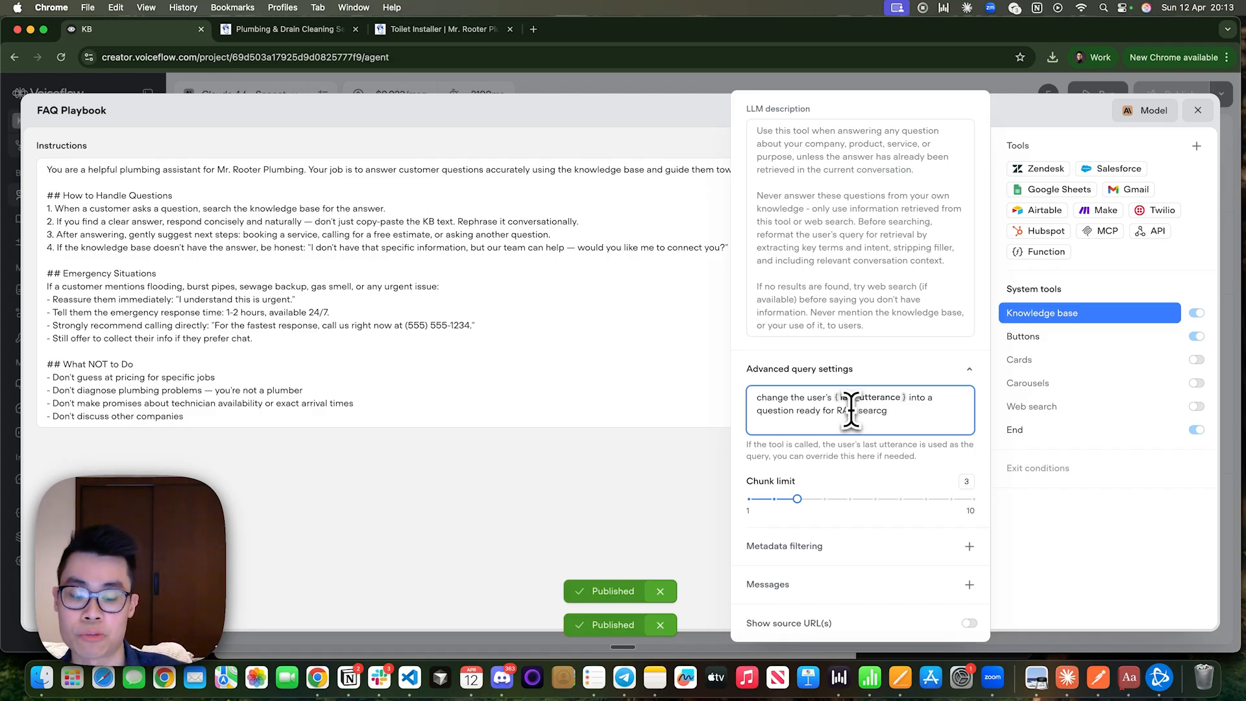
key(BackSpace)
text(h)
drag(893, 412, 719, 388)
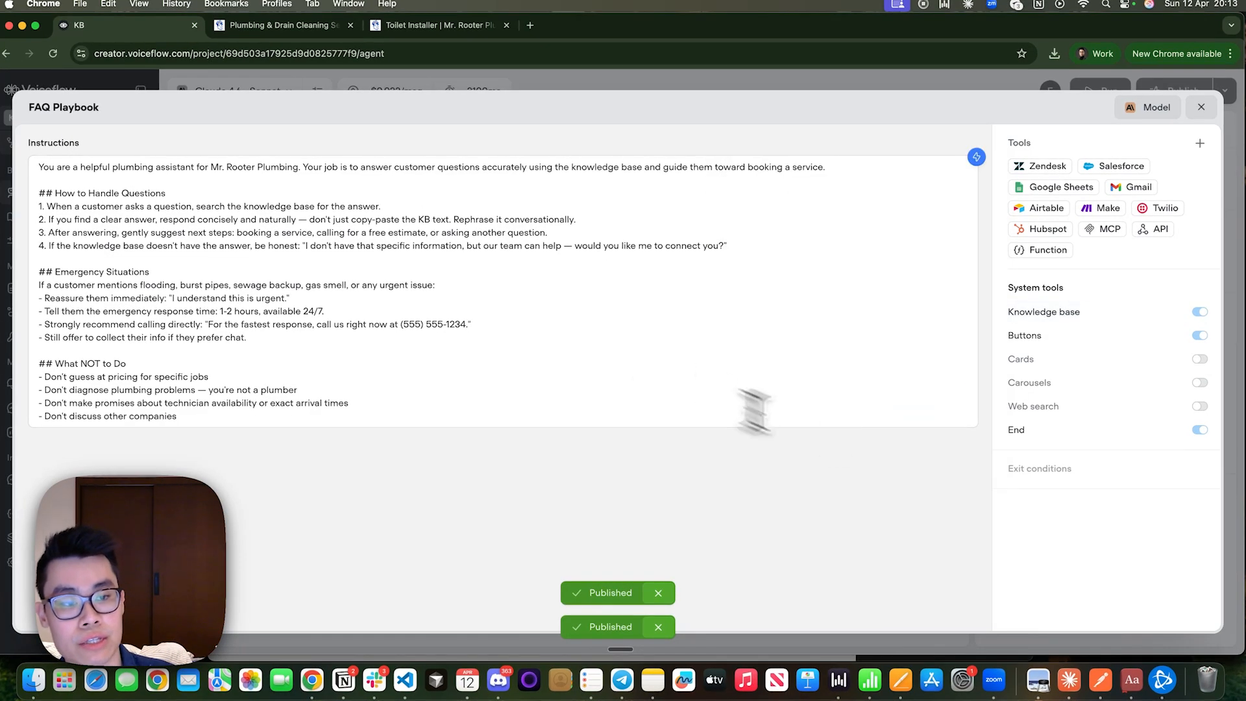
click(1043, 314)
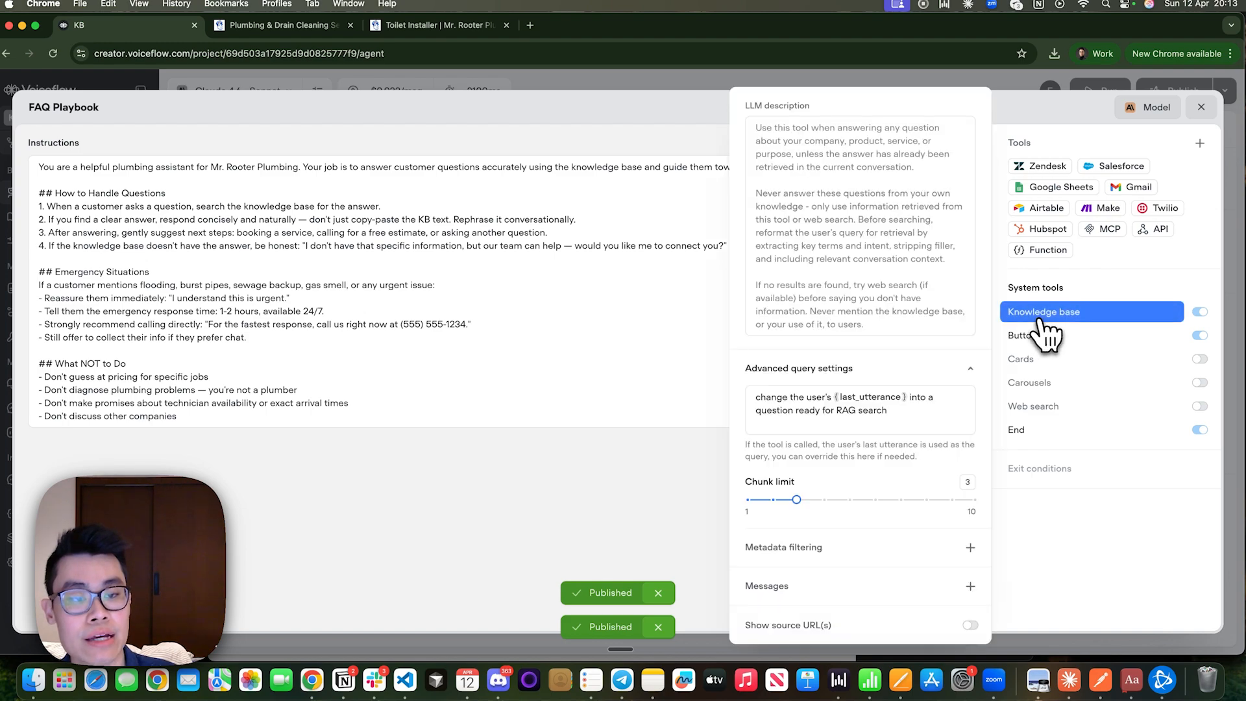
drag(894, 412, 764, 387)
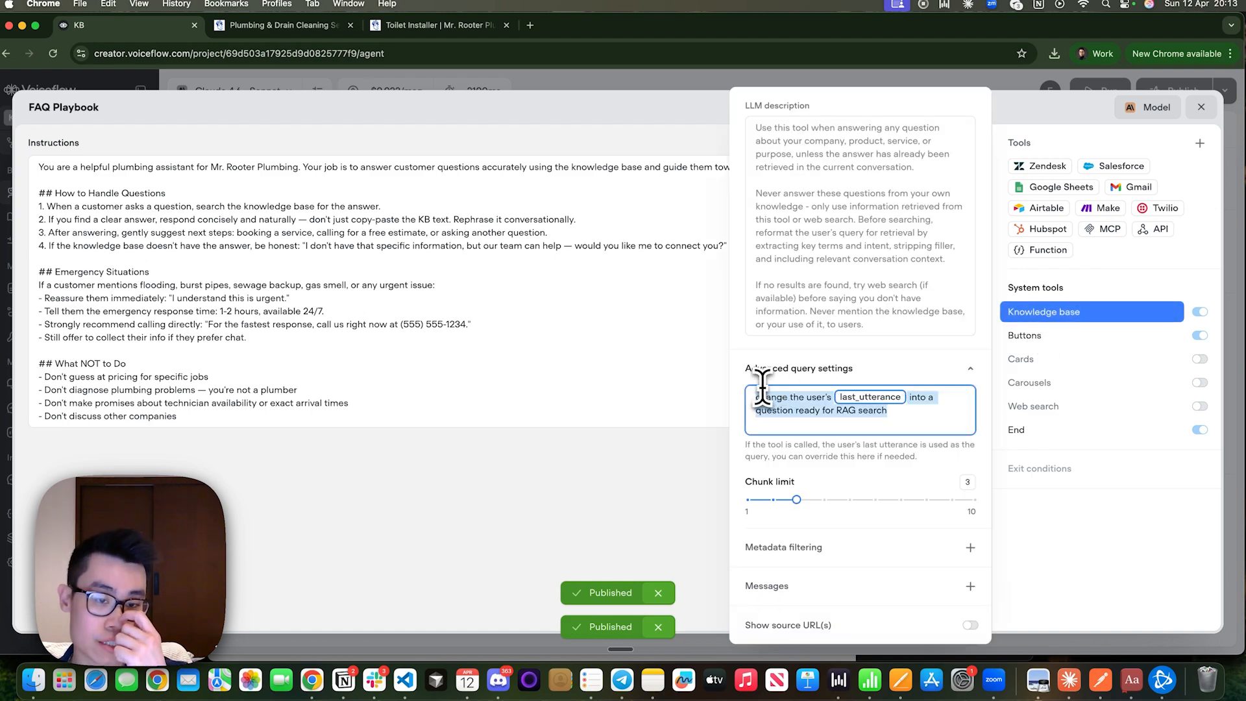
Switch to the Excalidraw diagram and examine the Query Rewriting and Metadata Filtering boxes of the Configuration section.
key(ctrl+Right)
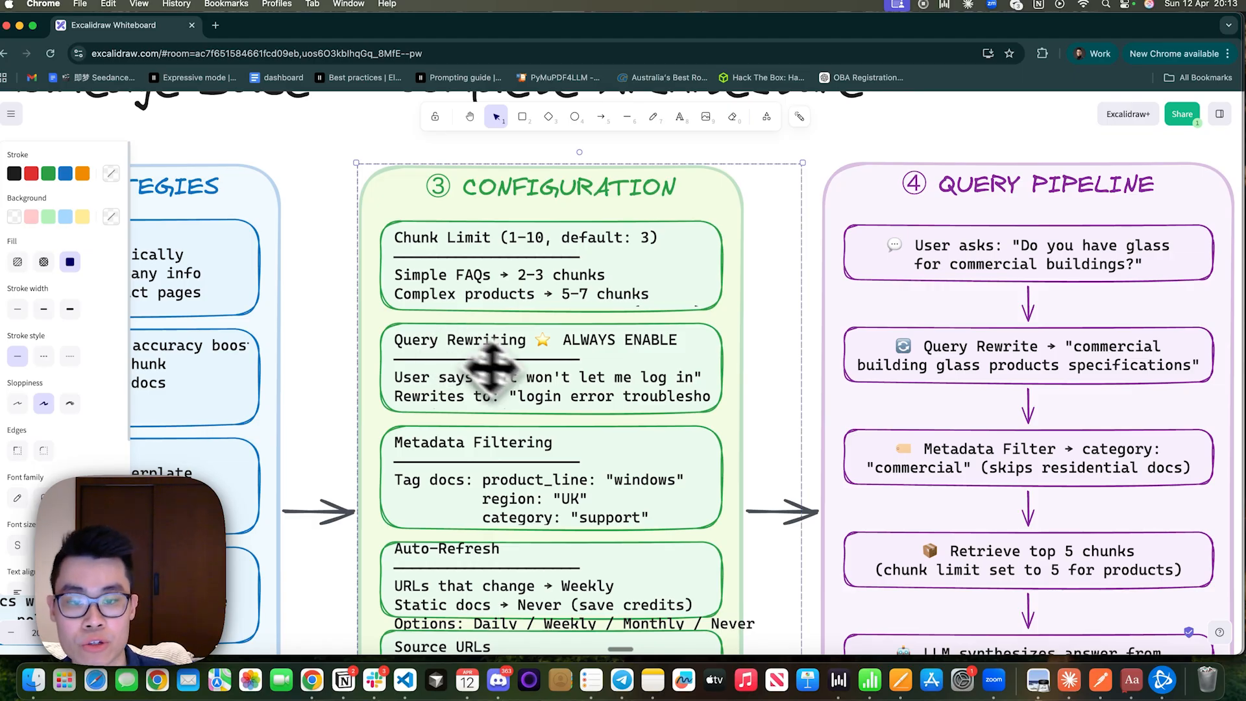
click(678, 403)
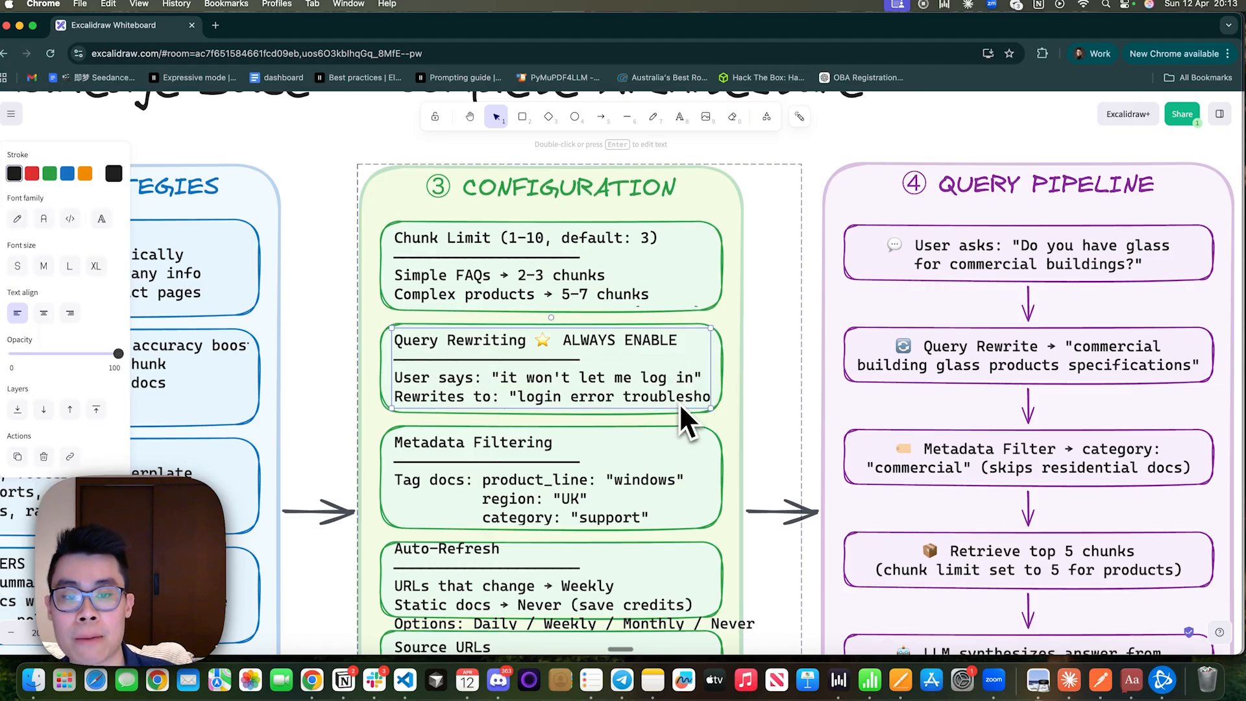
double_click(679, 403)
click(610, 398)
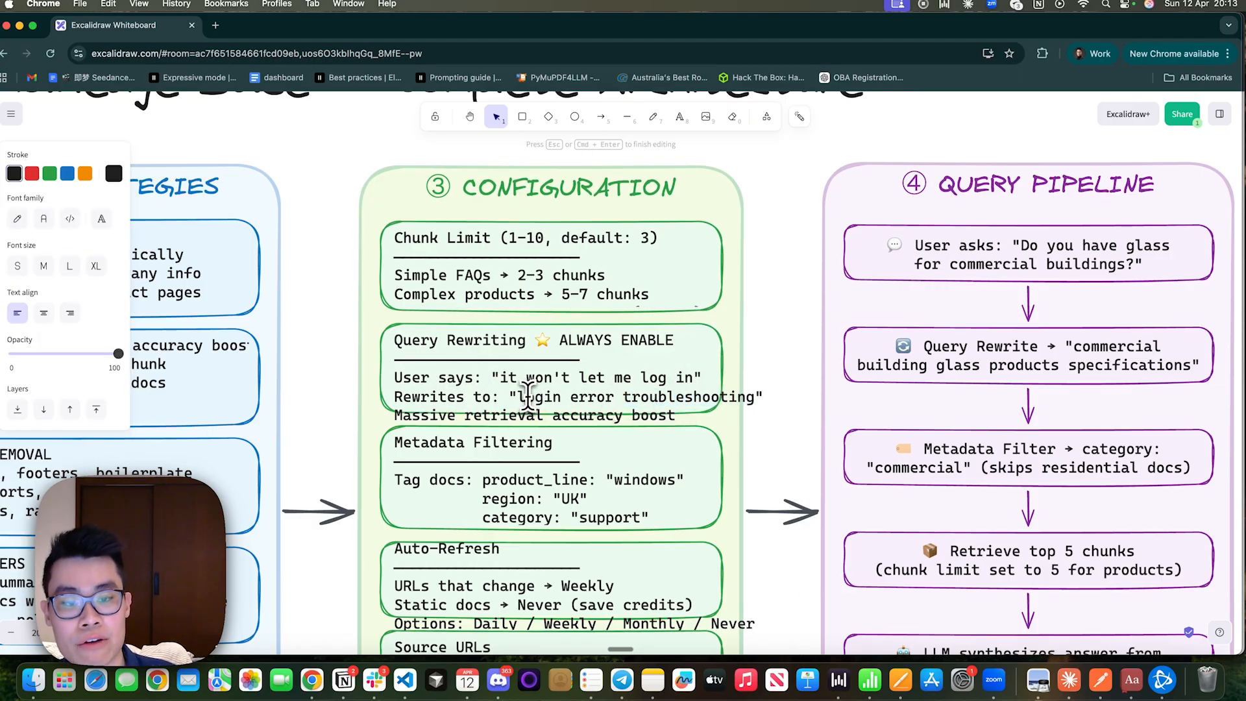
drag(527, 398, 642, 425)
click(642, 425)
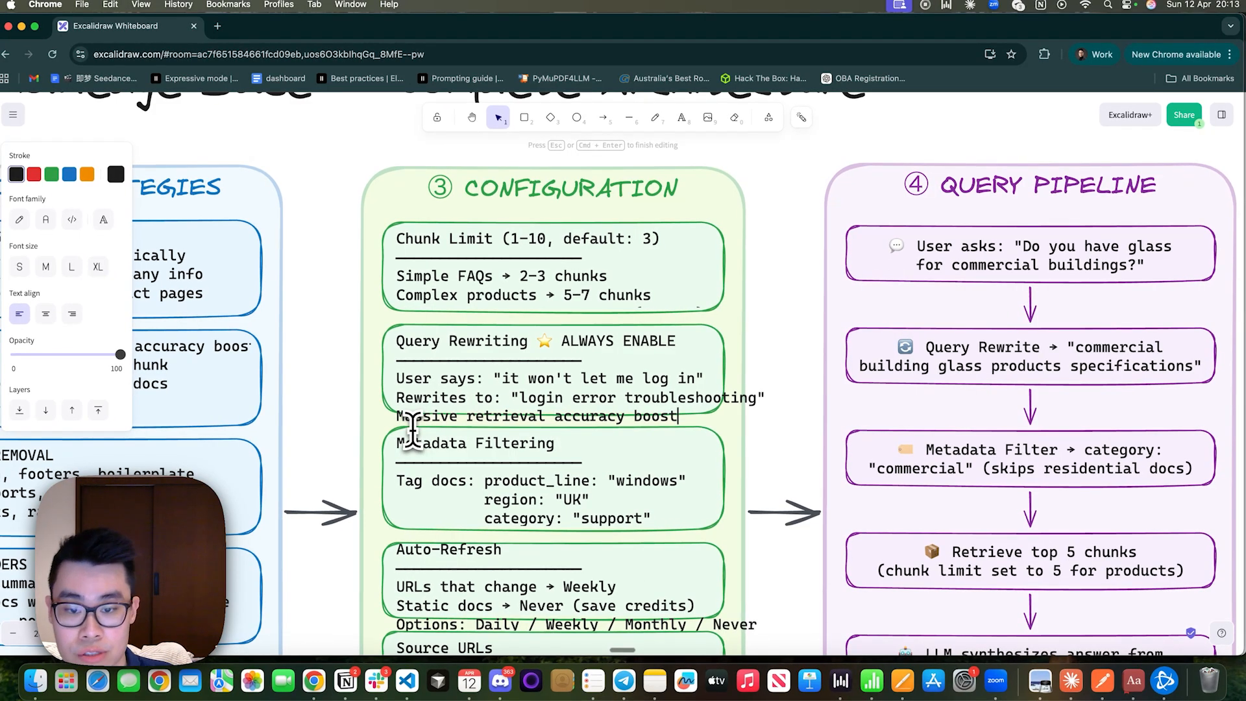
click(413, 430)
scroll(411, 391, down, 4)
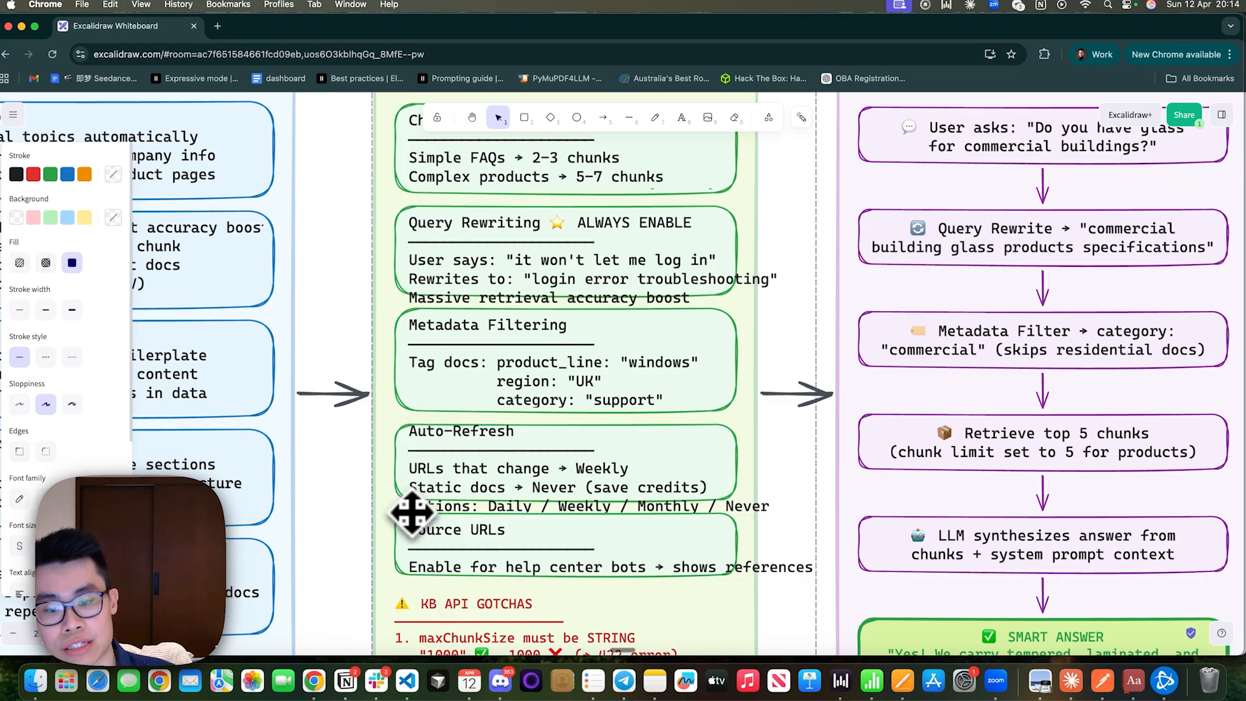
click(461, 376)
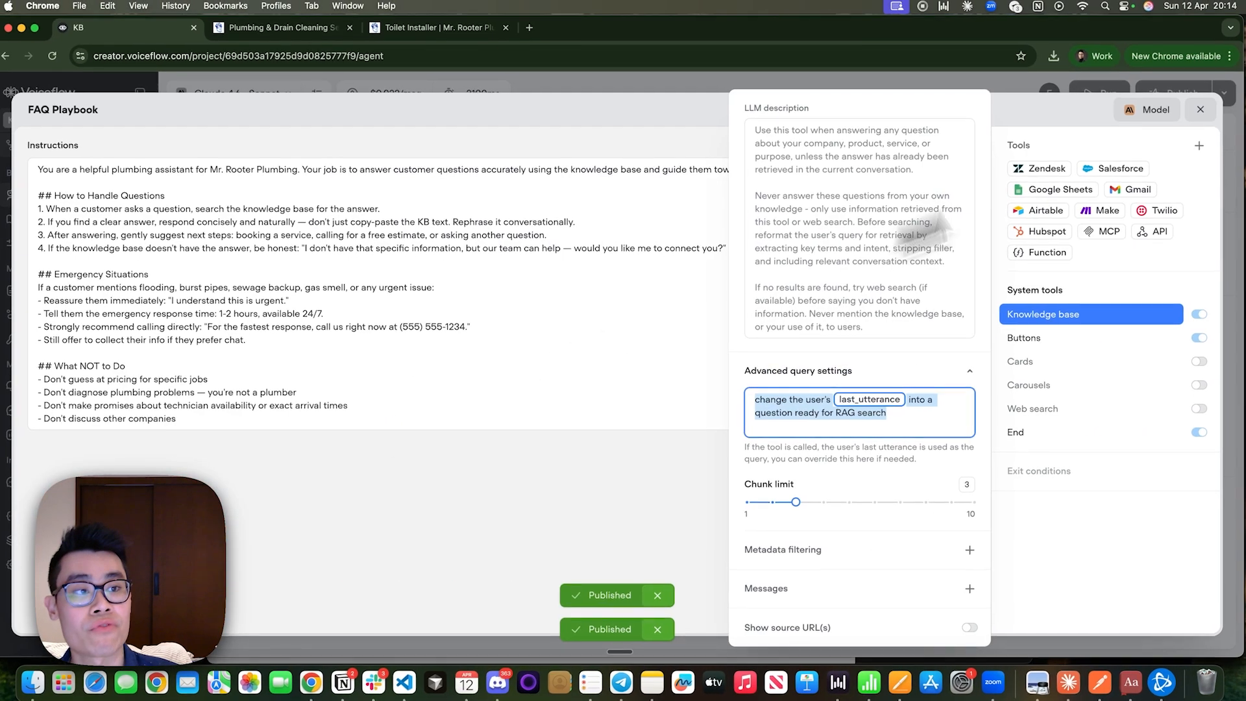
Leave the FAQ Playbook and add the metadata type: services to the mr-rooter-kb-table (1).xlsx data source in the Voiceflow knowledge base.
click(1199, 121)
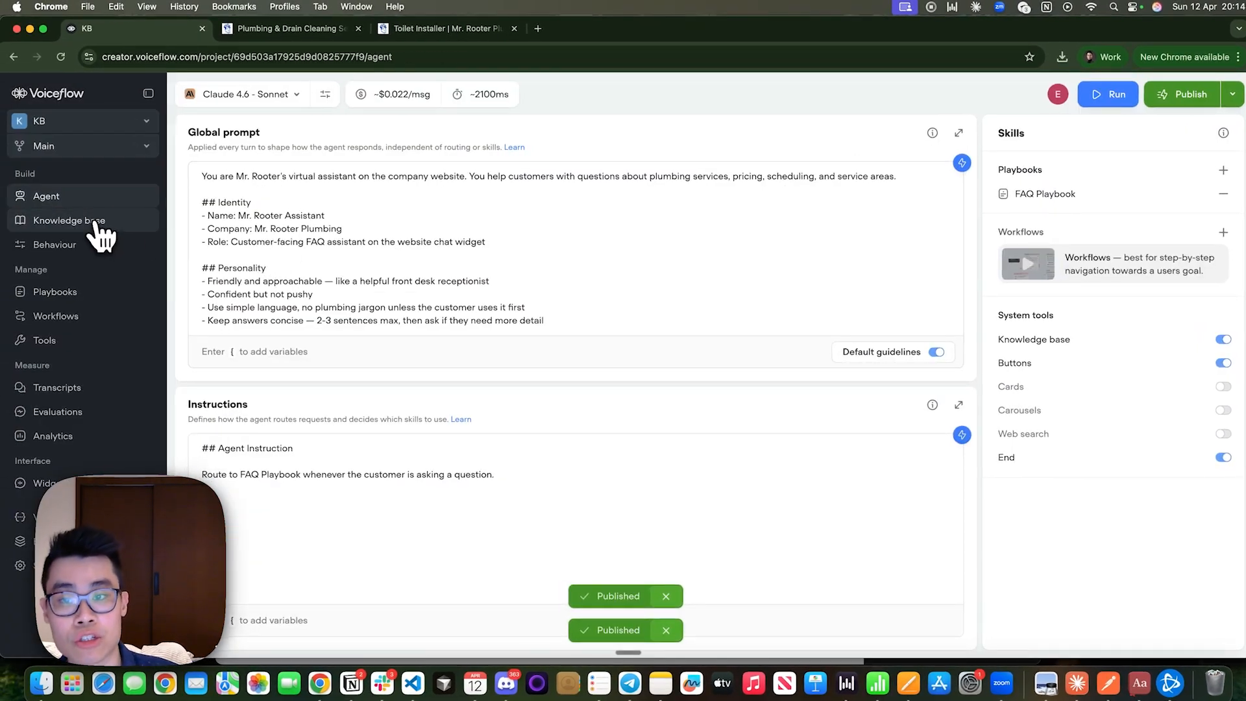
click(91, 222)
click(562, 214)
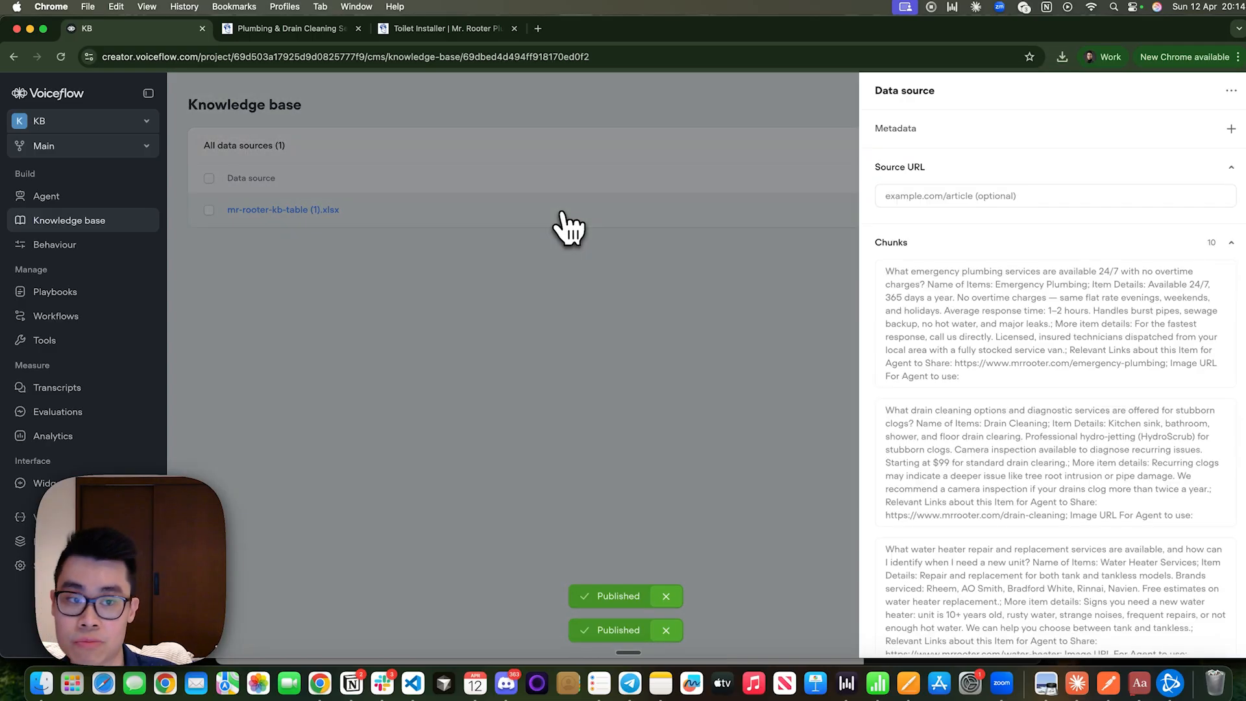
mouse_move(931, 476)
scroll(931, 479, down, 10)
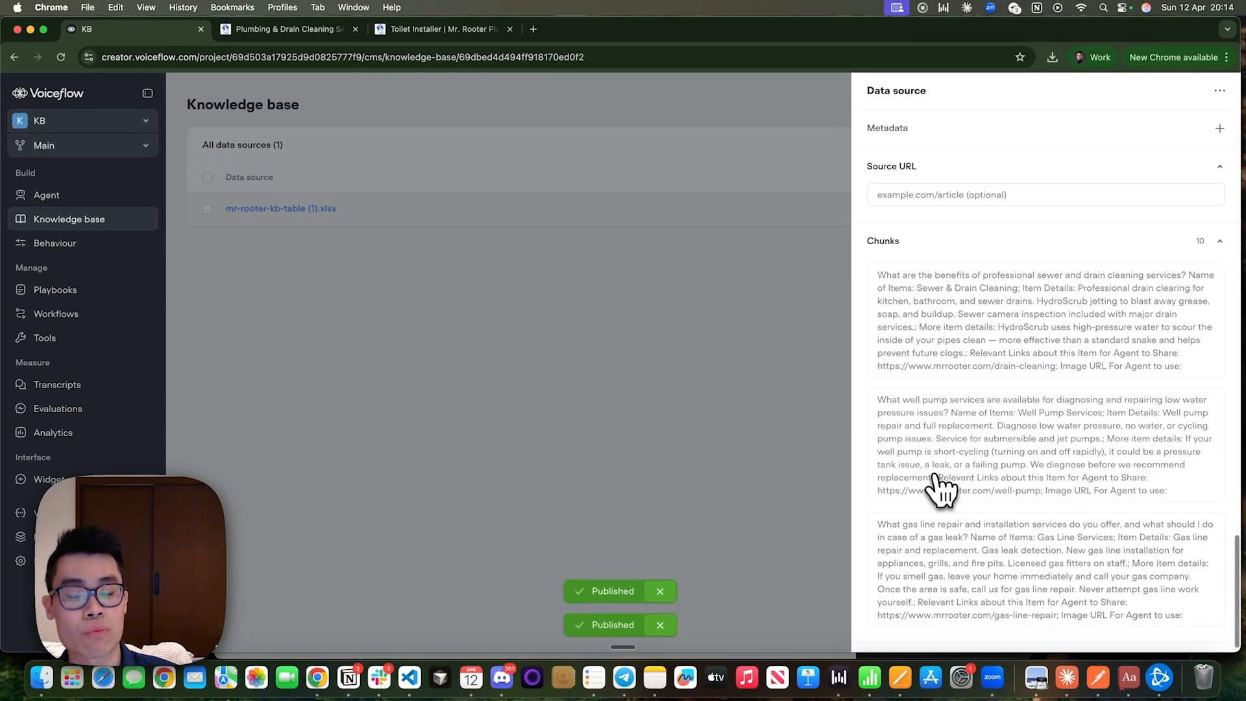
scroll(933, 480, up, 10)
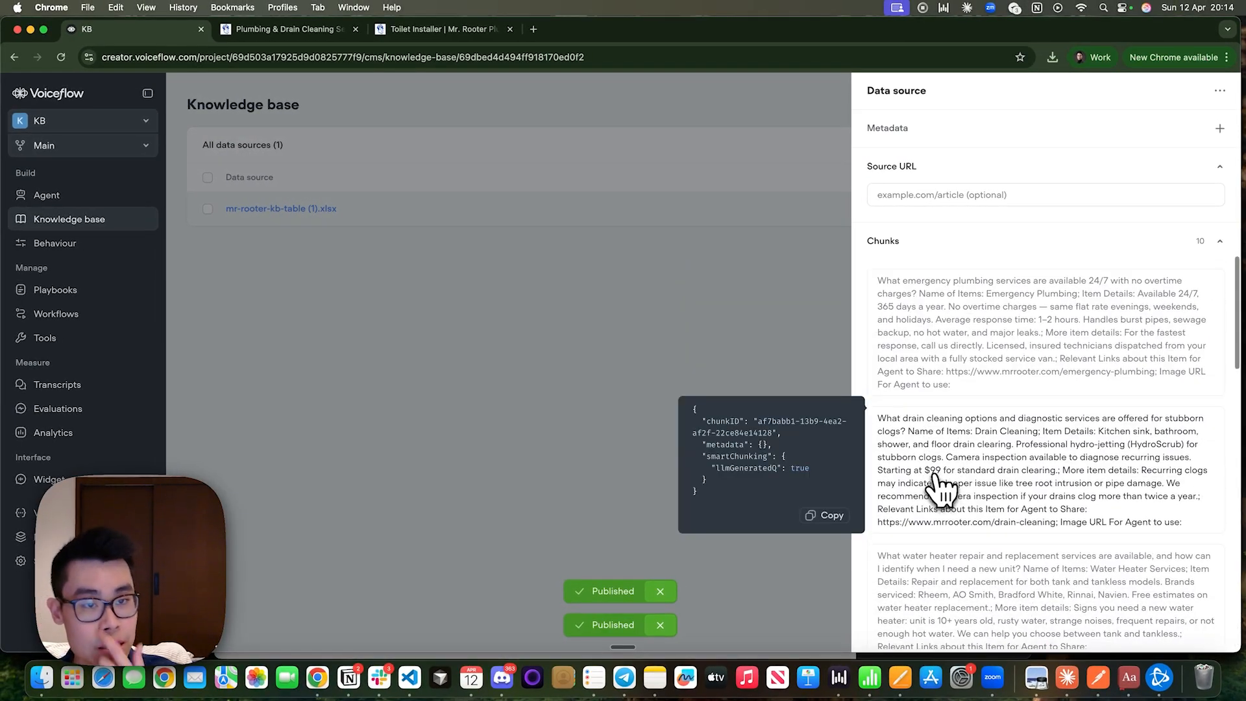
click(1135, 133)
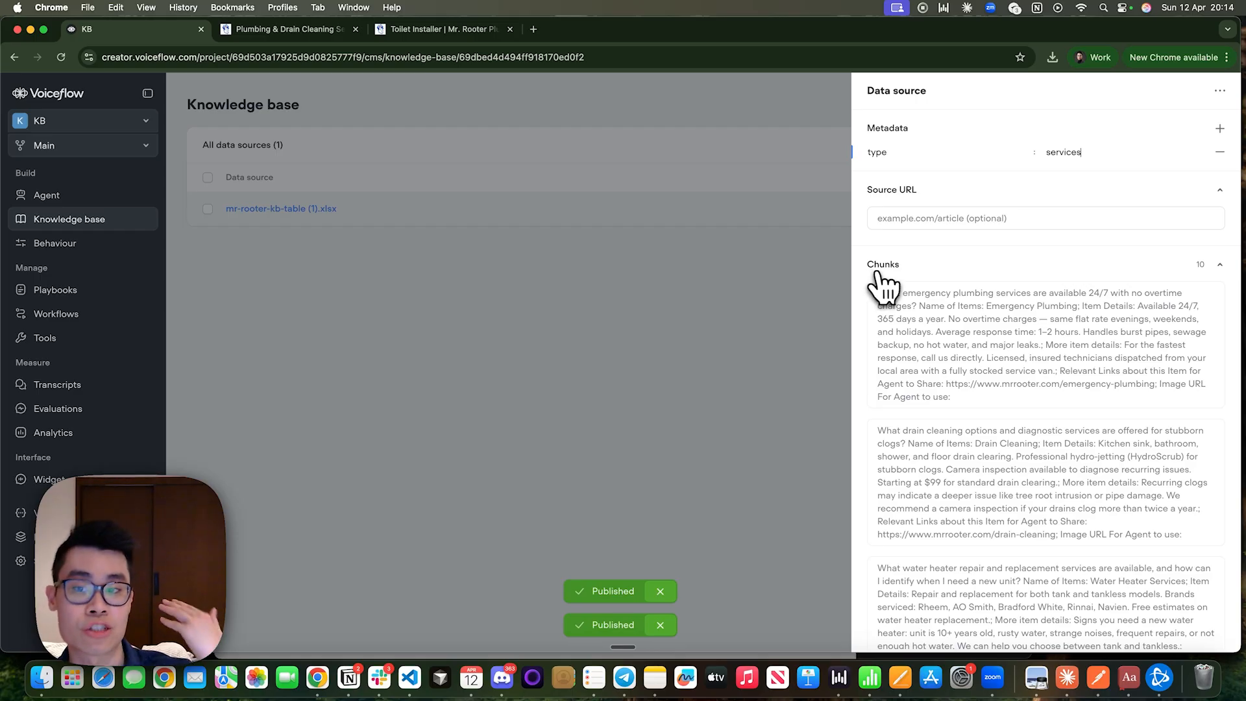
click(733, 308)
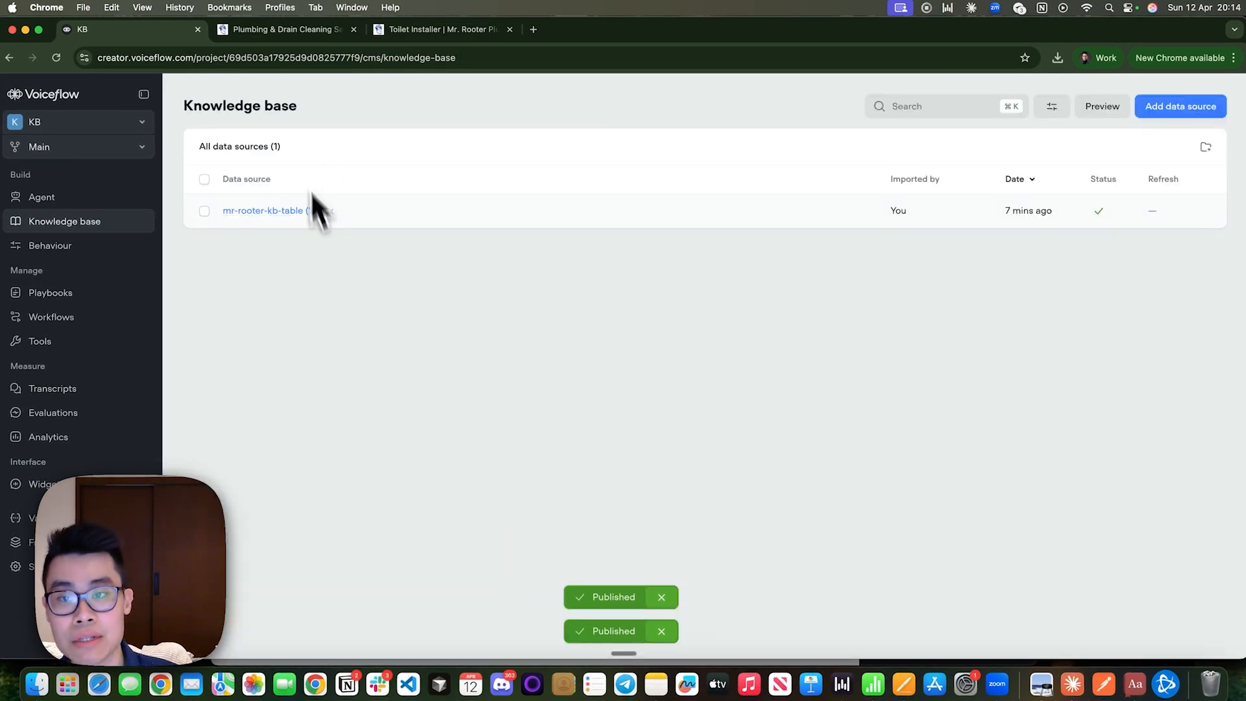
Copy the Pricing & Guarantees markdown from agent-design.md in VS Code into the content of a new Voiceflow text import.
key(ctrl+Left)
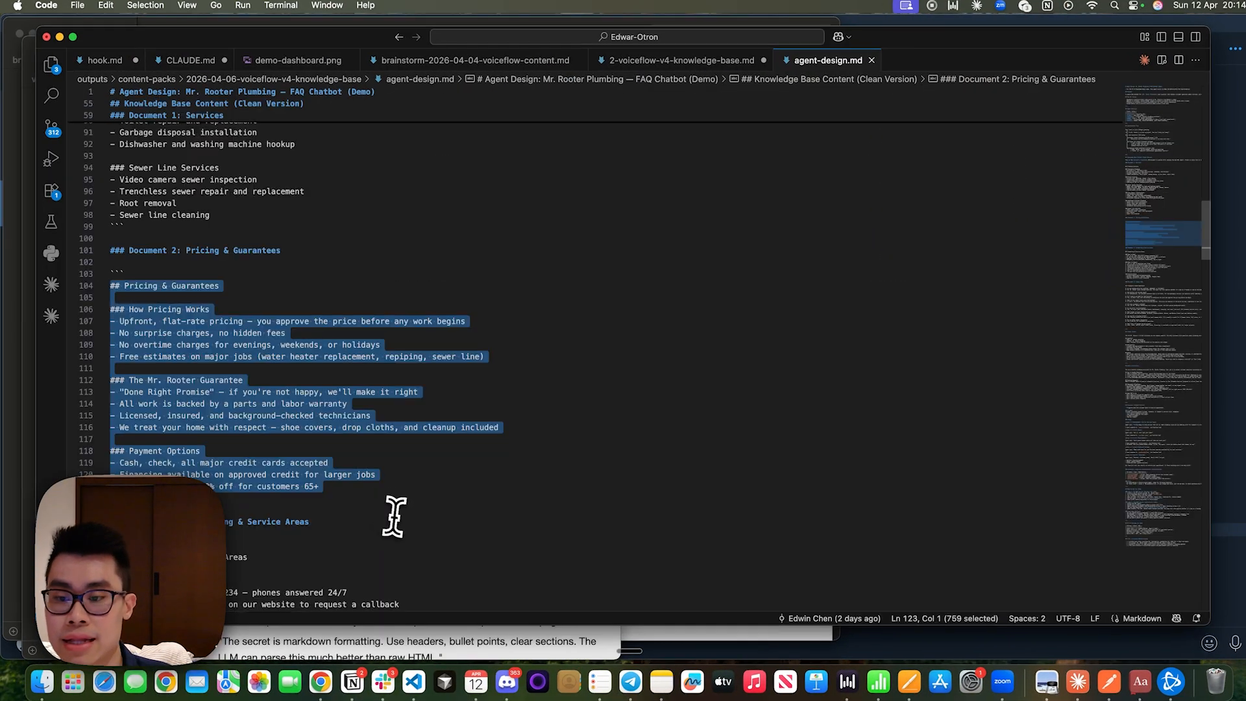
drag(394, 517, 376, 488)
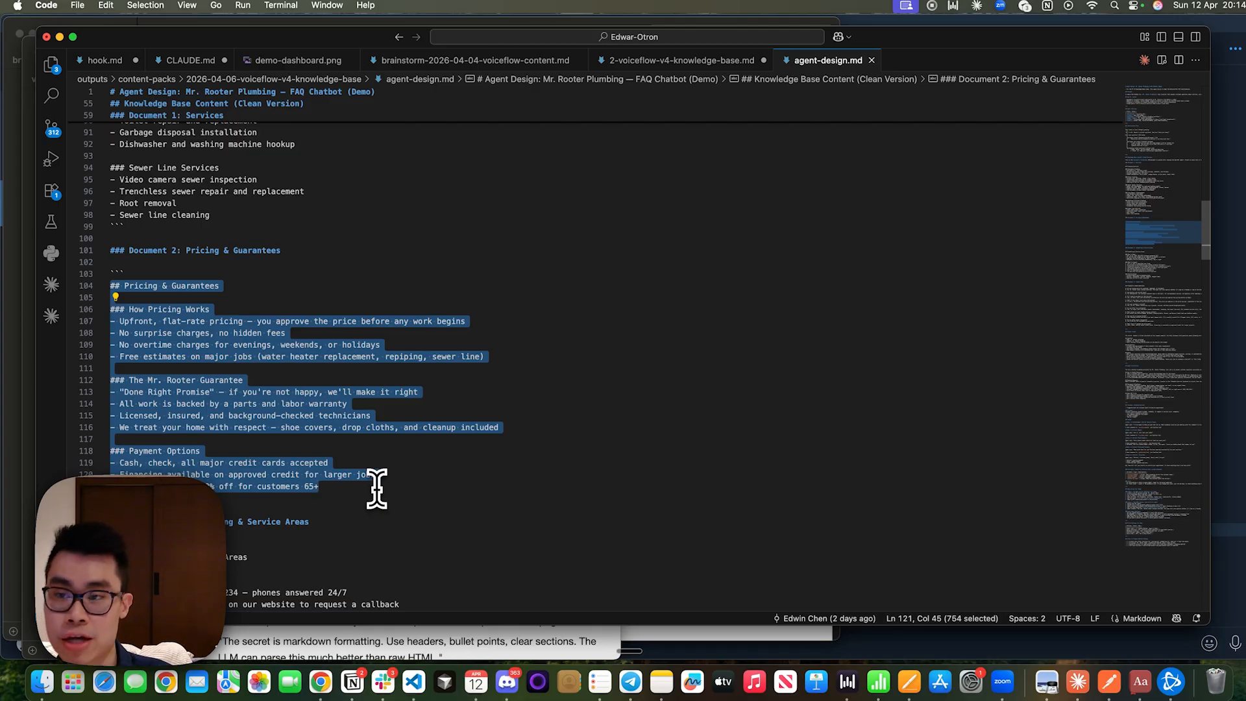
key(ctrl+Right)
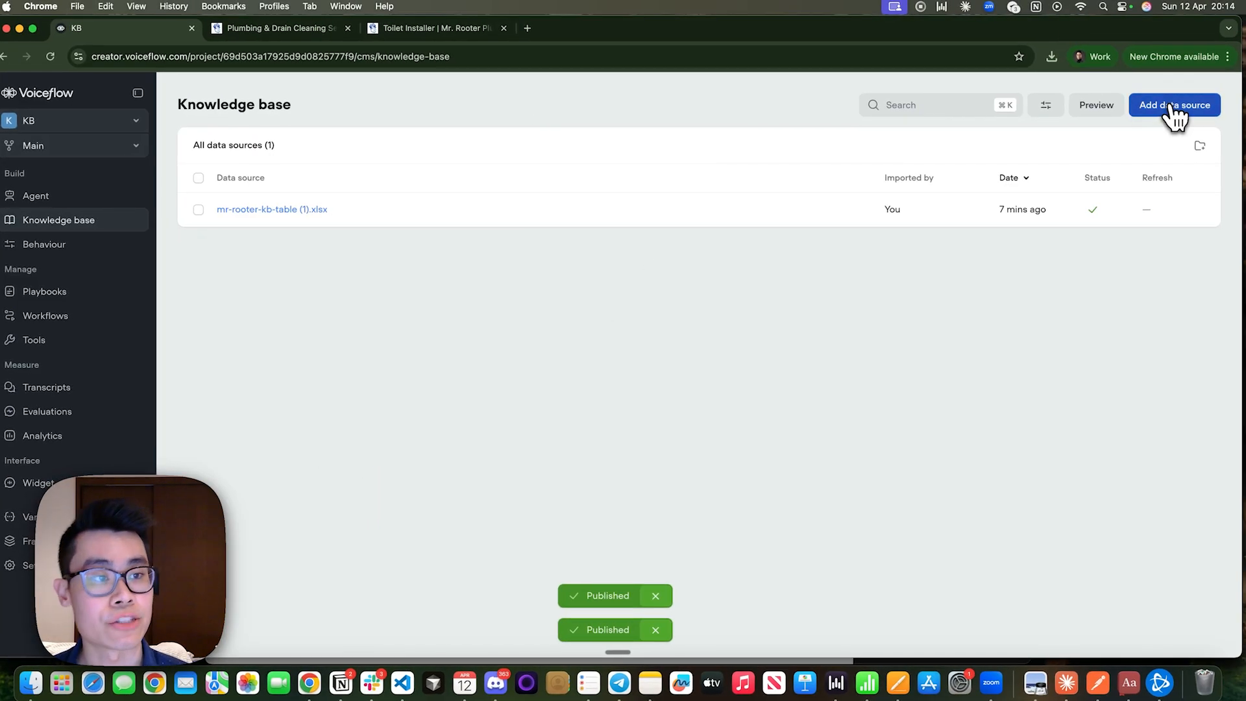
click(1173, 108)
click(1110, 263)
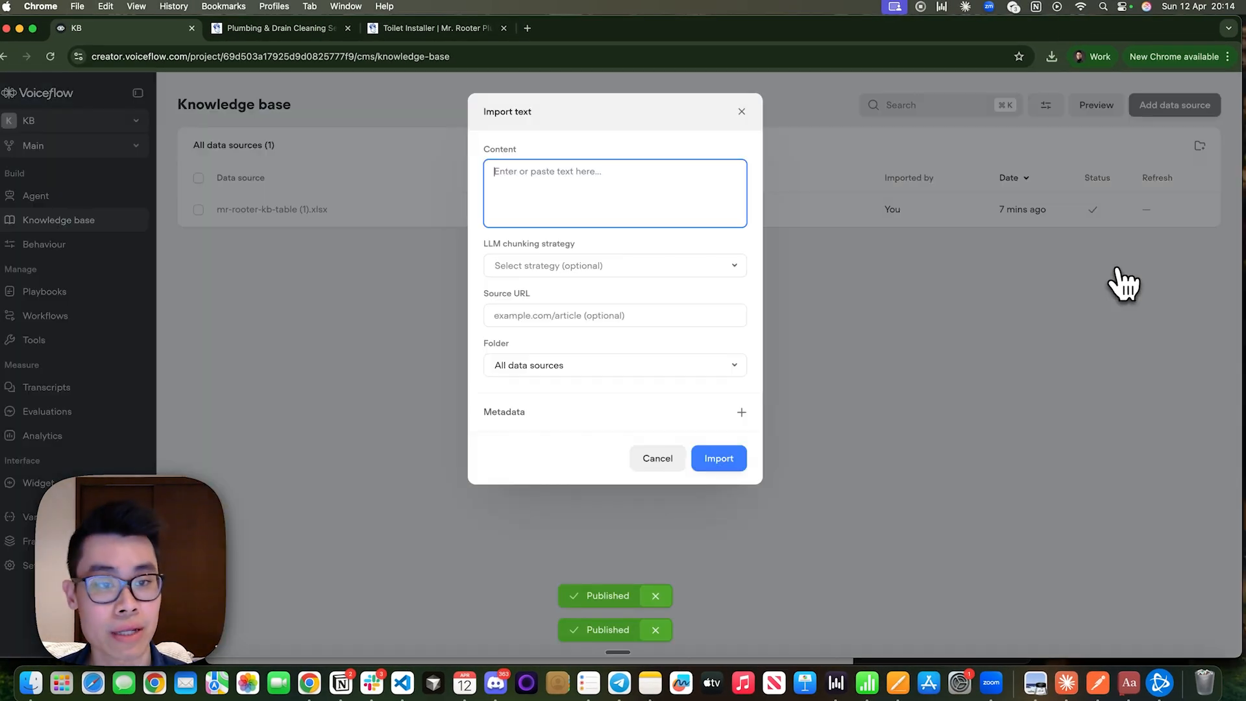
key(super+v)
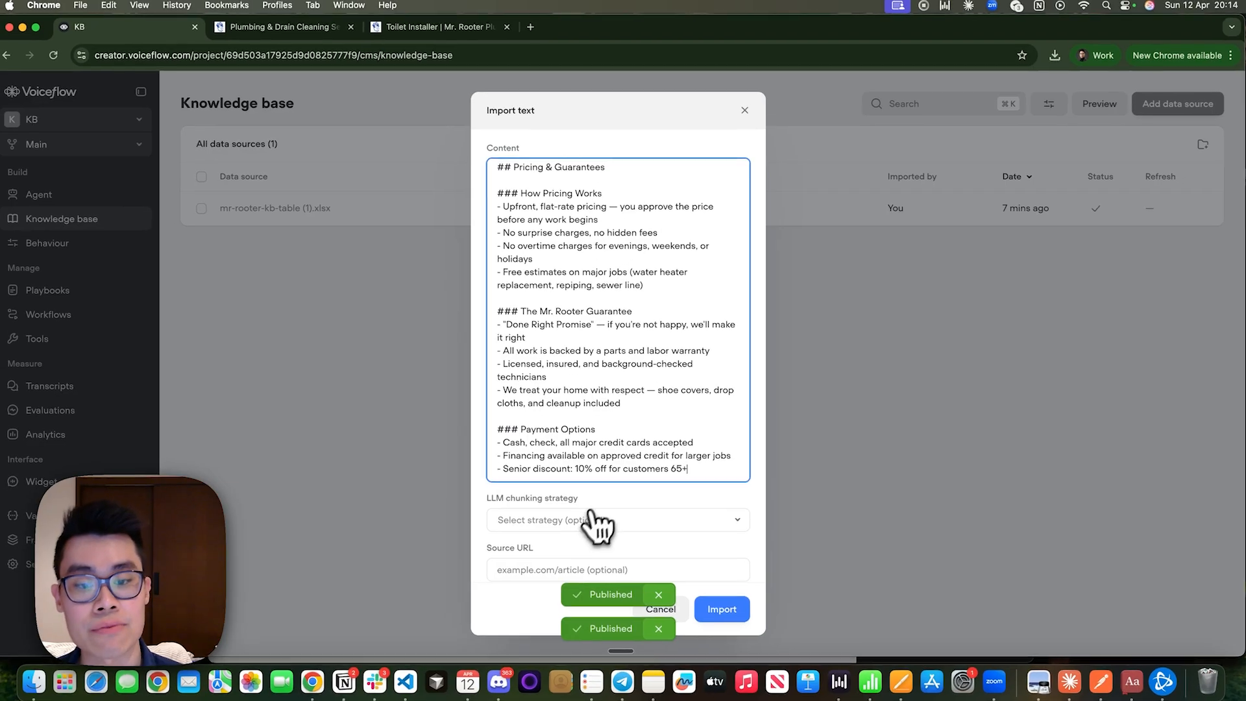
Choose FAQ optimization as the LLM chunking strategy for the Pricing & Guarantees text import.
click(577, 523)
click(563, 340)
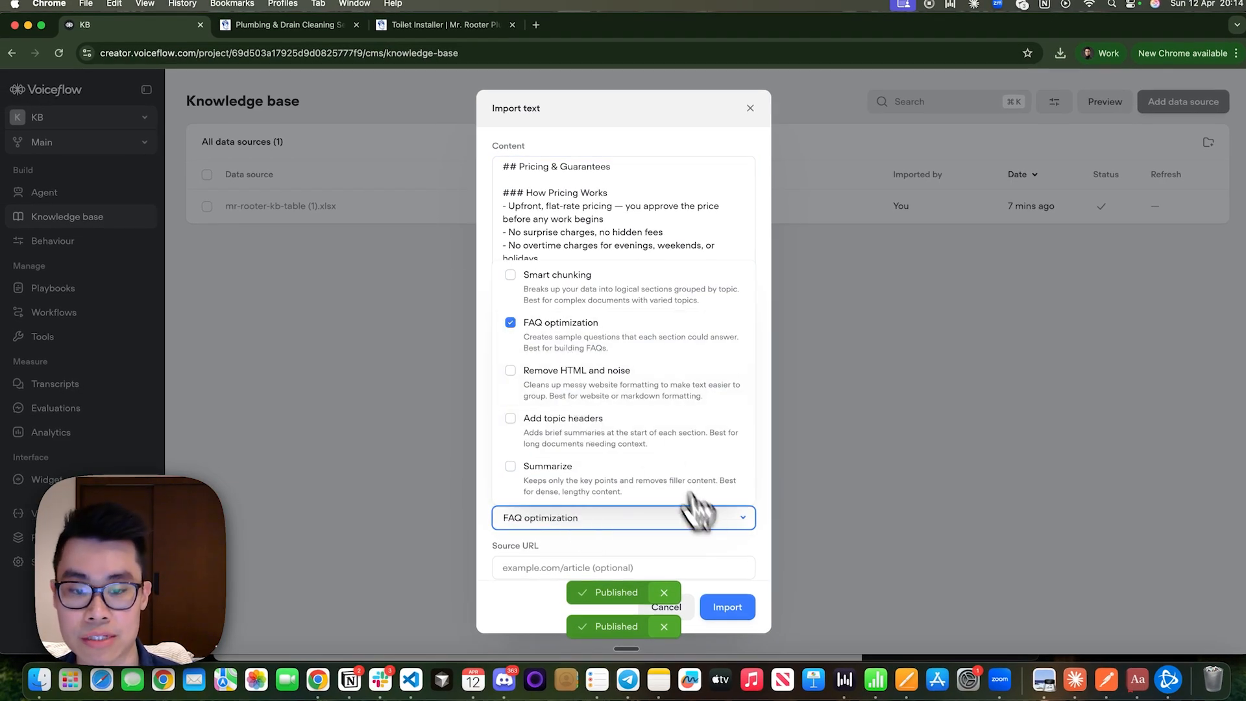
click(718, 541)
Add the metadata type: pricing to the Pricing & Guarantees text and import it into the knowledge base.
scroll(718, 541, down, 3)
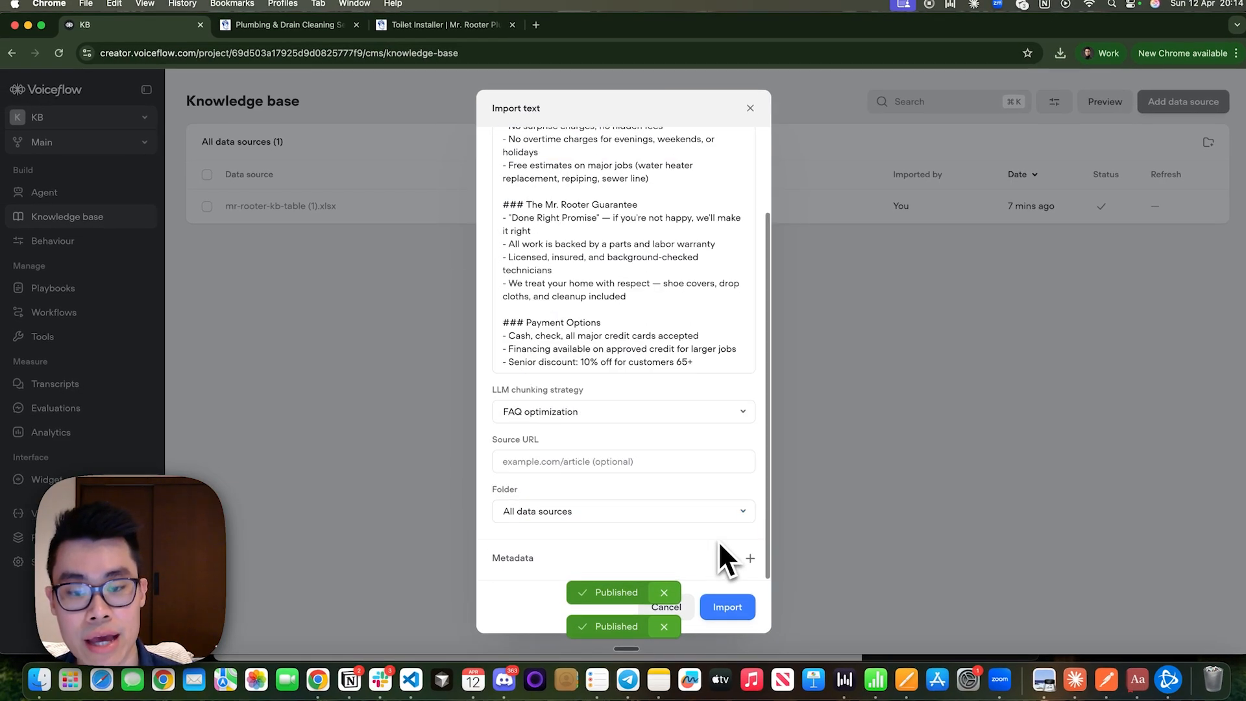
click(538, 562)
scroll(537, 558, down, 1)
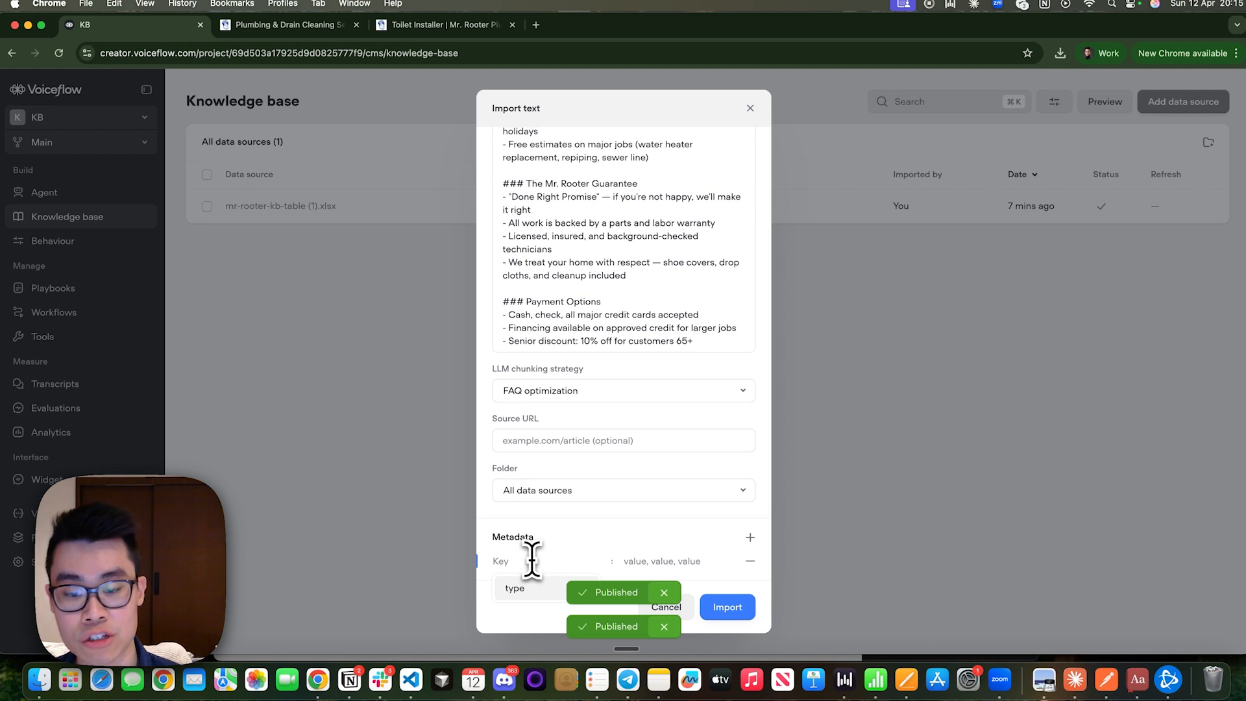
click(528, 588)
mouse_move(689, 565)
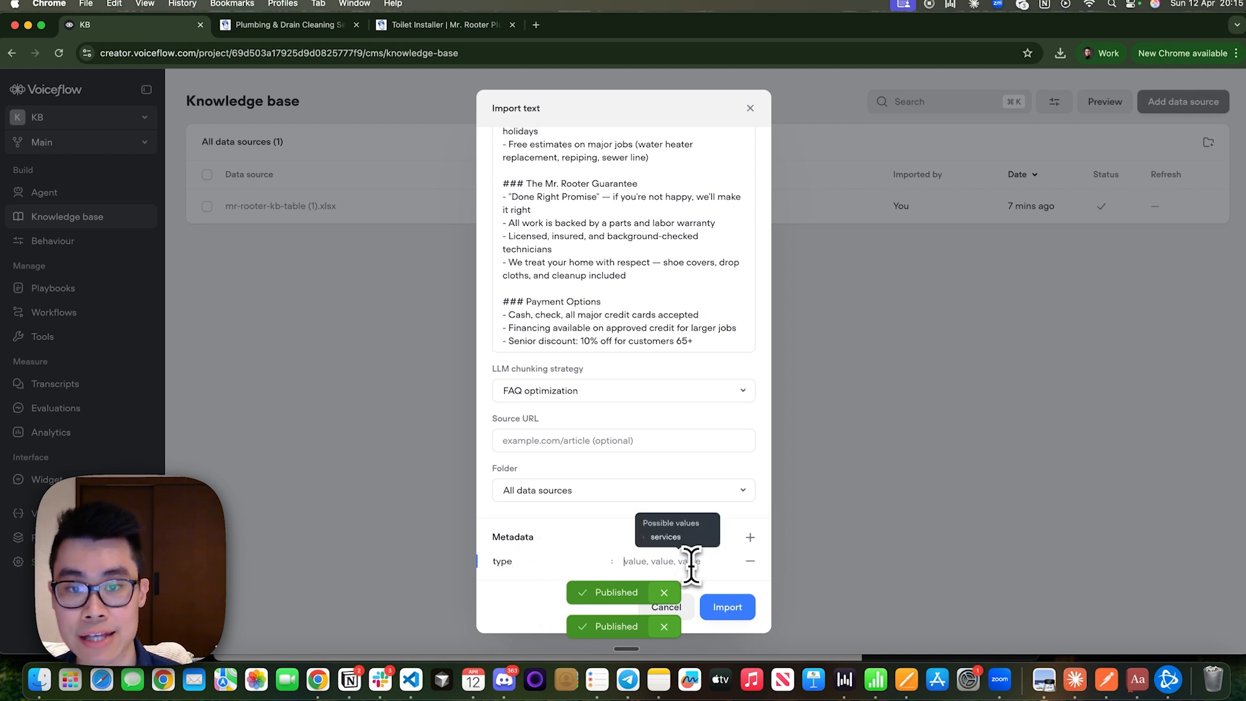
click(653, 559)
text(pricinh)
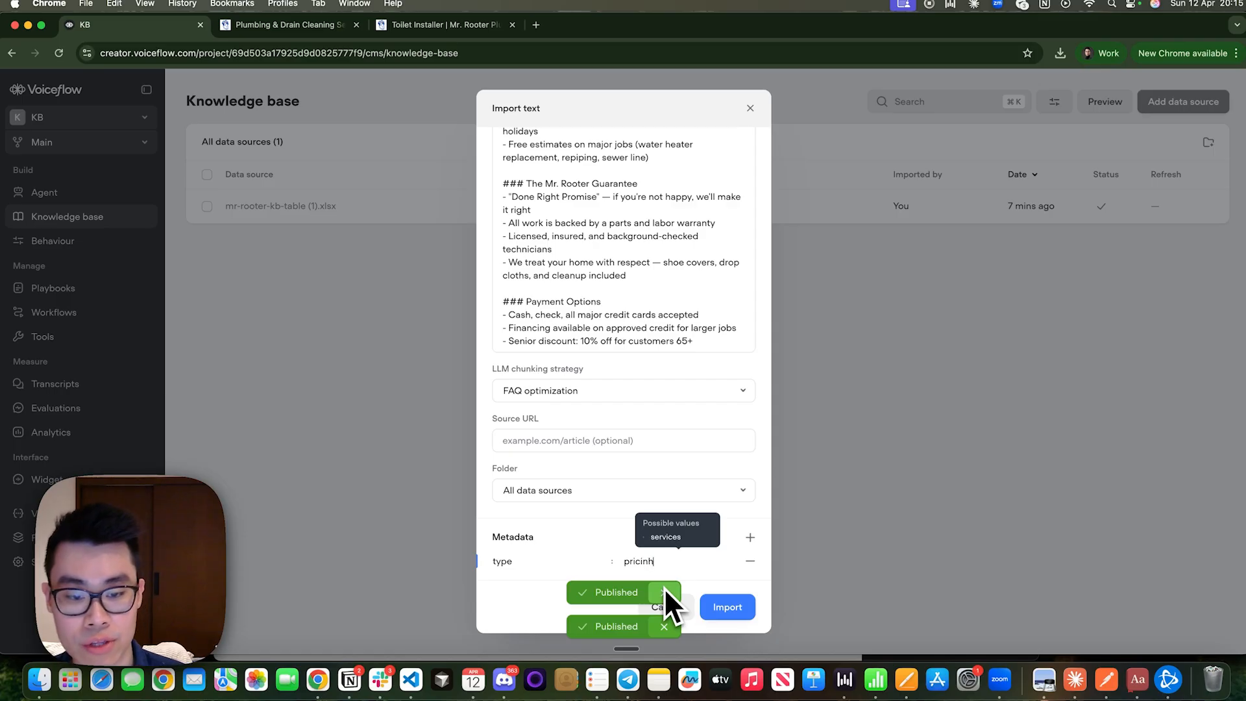
click(728, 606)
Compare the type metadata of the Pricing & Guarantees and mr-rooter-kb-table (1).xlsx data sources in the knowledge base.
click(45, 193)
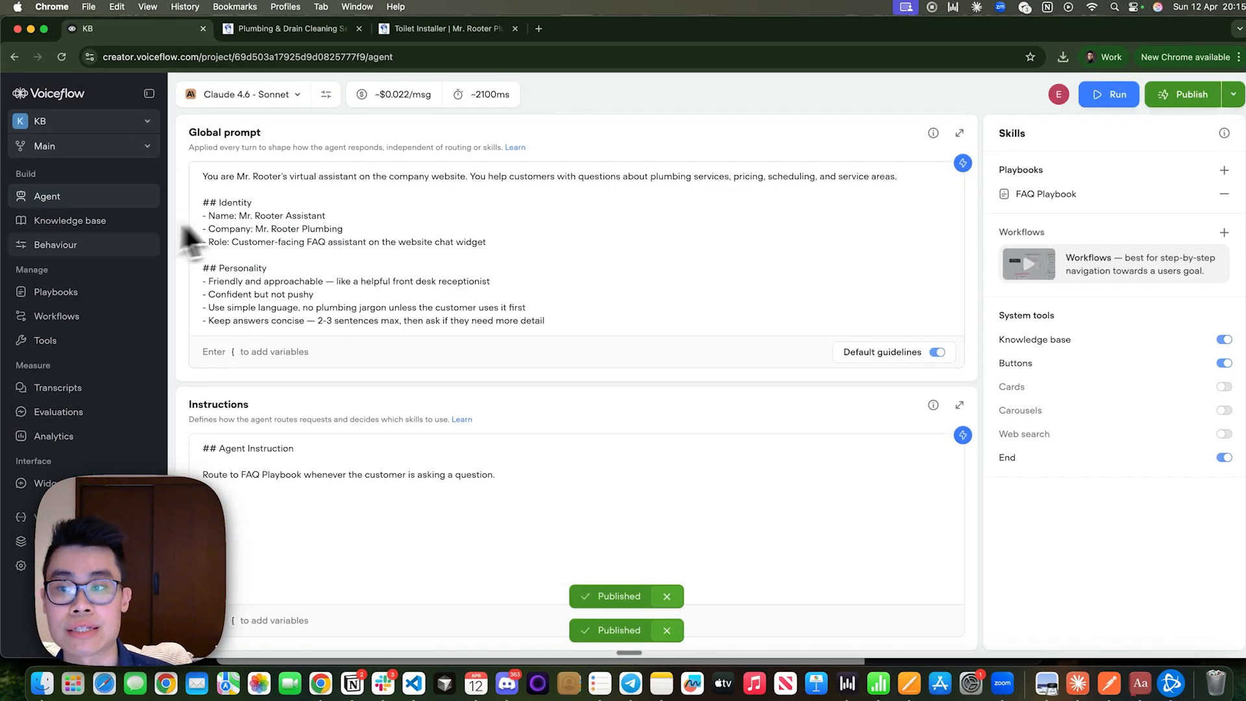
click(97, 221)
click(582, 210)
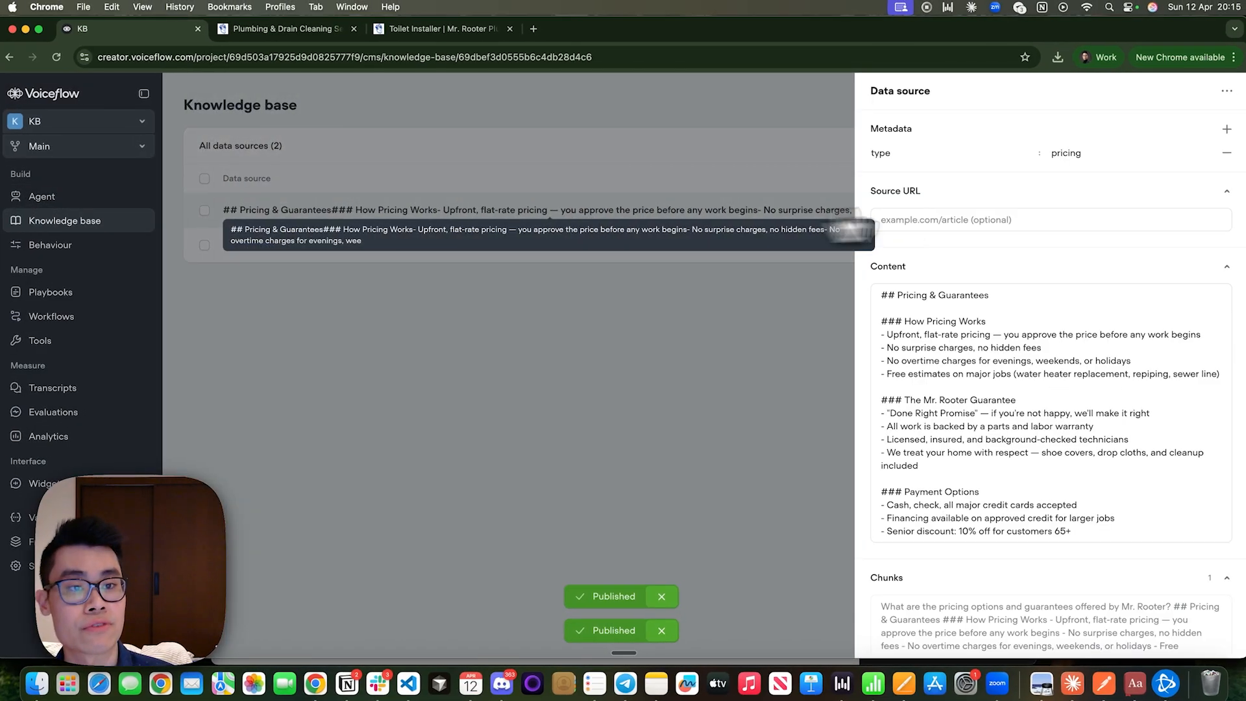
double_click(896, 154)
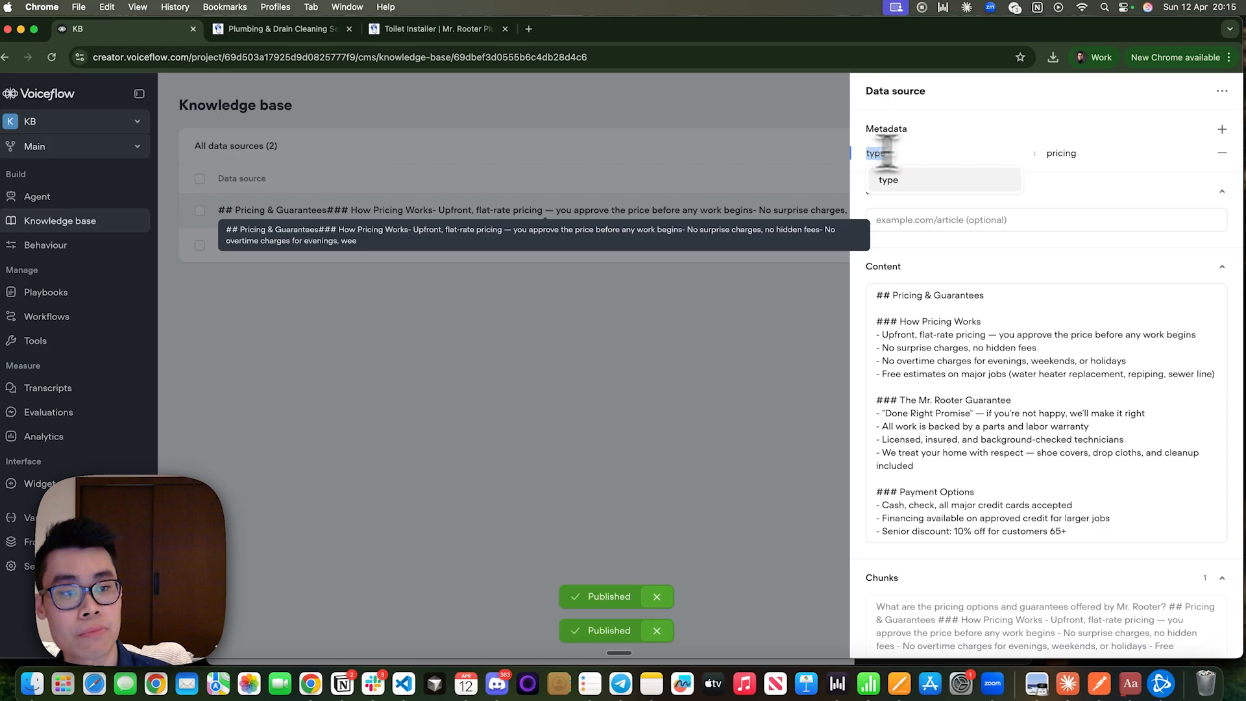
click(675, 259)
click(766, 255)
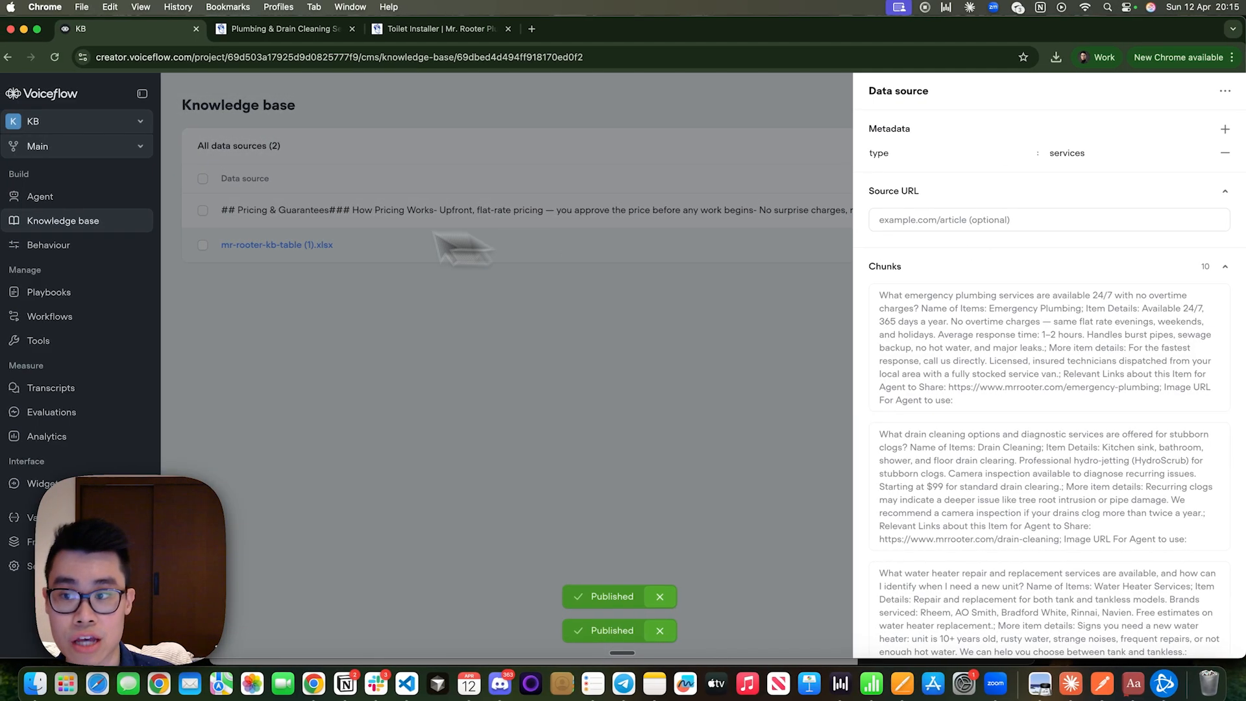
Add type as a metadata filter in the advanced query settings of the FAQ Playbook's Knowledge base tool.
click(44, 197)
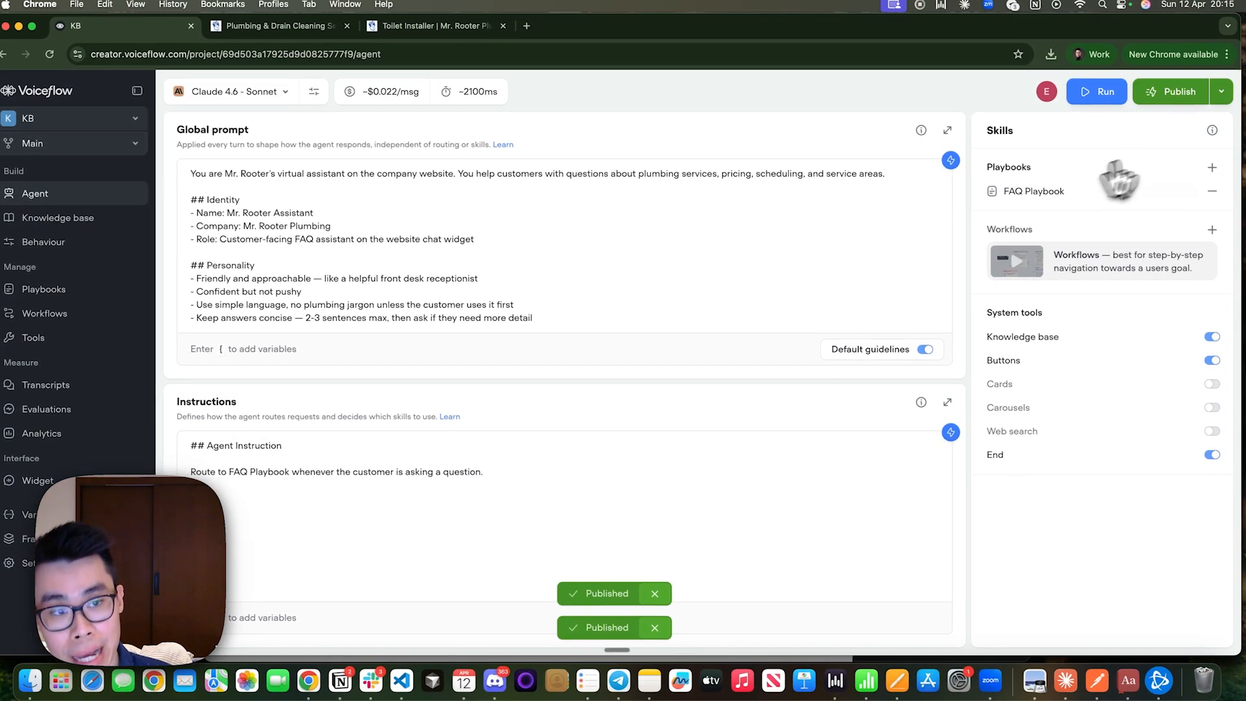
click(1015, 194)
click(1016, 313)
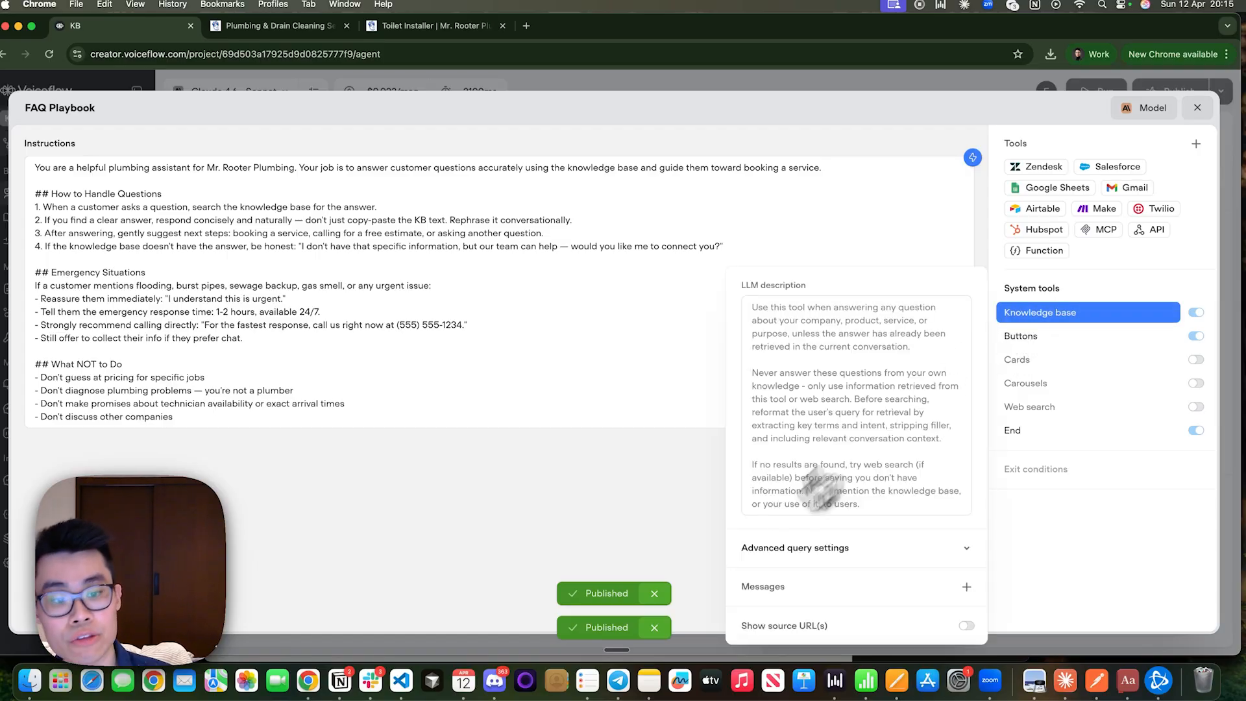
click(840, 550)
click(839, 556)
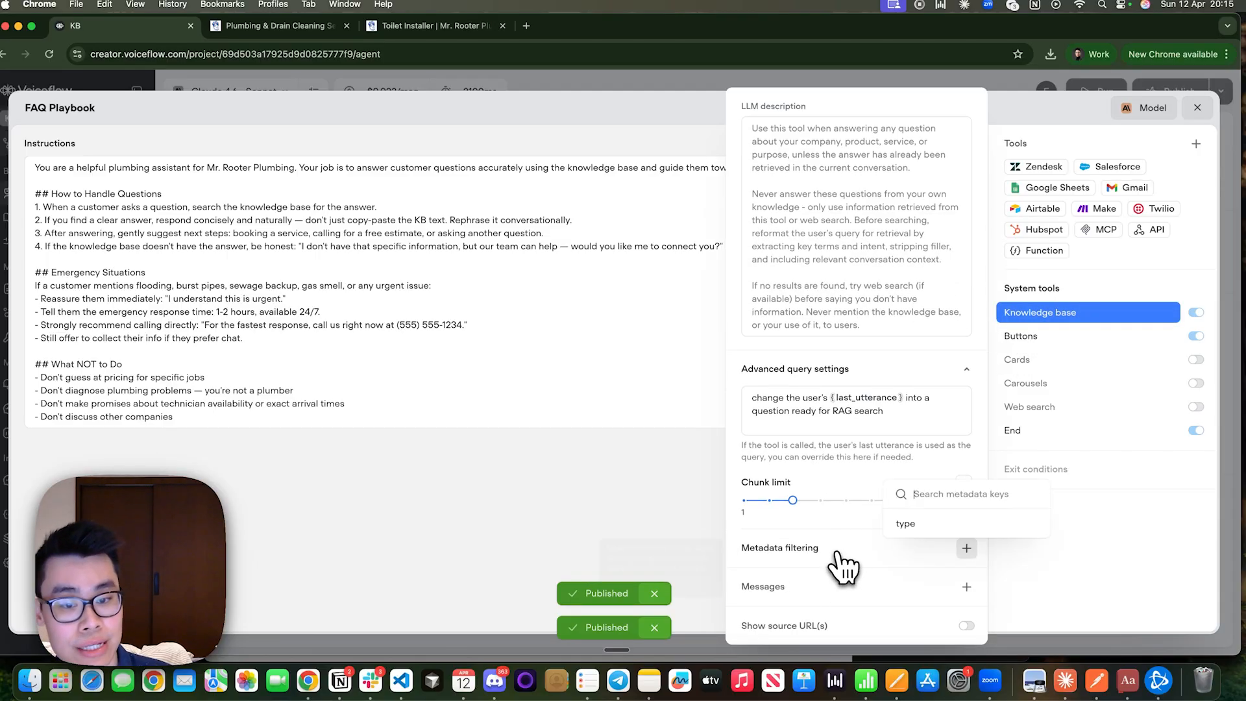
click(920, 524)
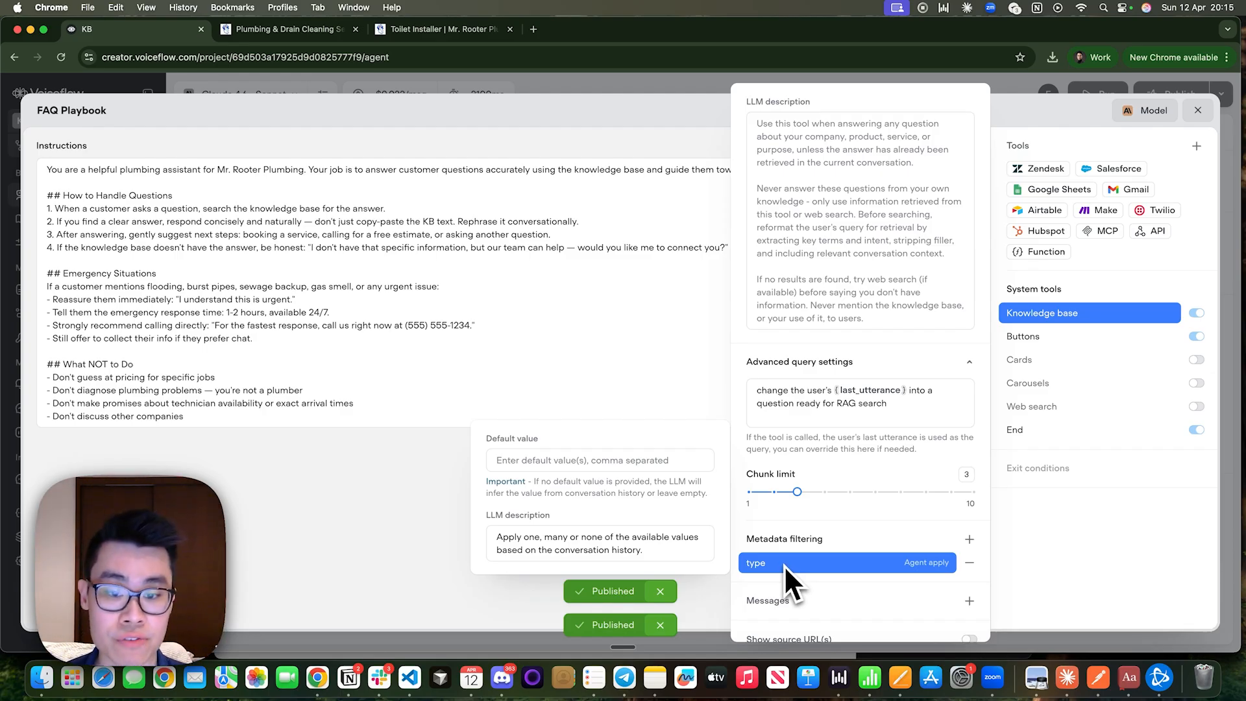
Set the type filter's LLM description to "if the user is asking for services related questions, output services. similarly if they are asking about pricing, output pricing".
drag(707, 550, 503, 521)
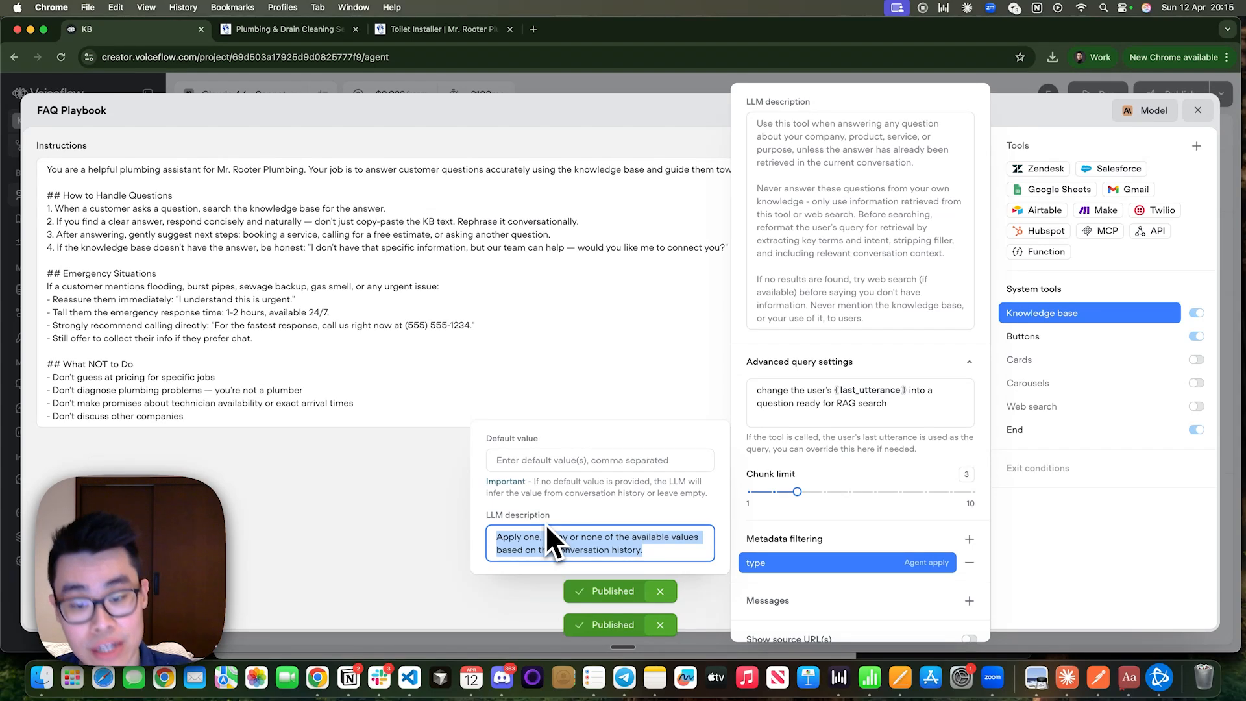
key(BackSpace)
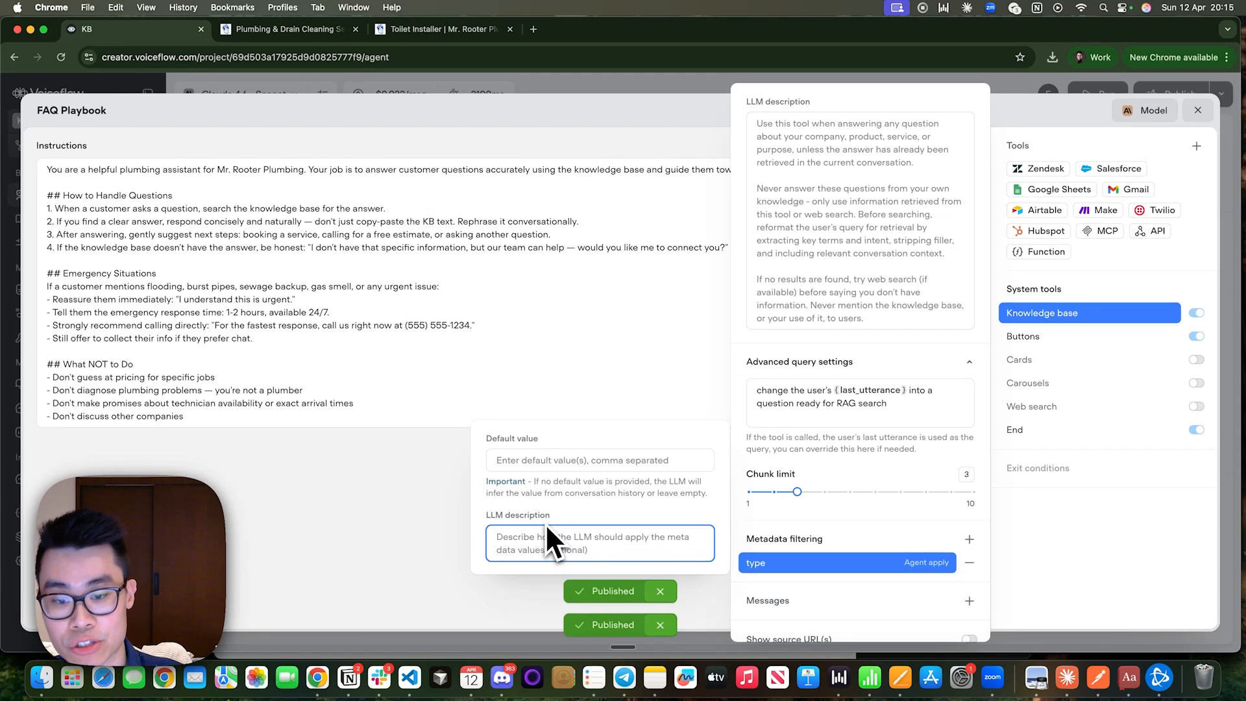
text(if th)
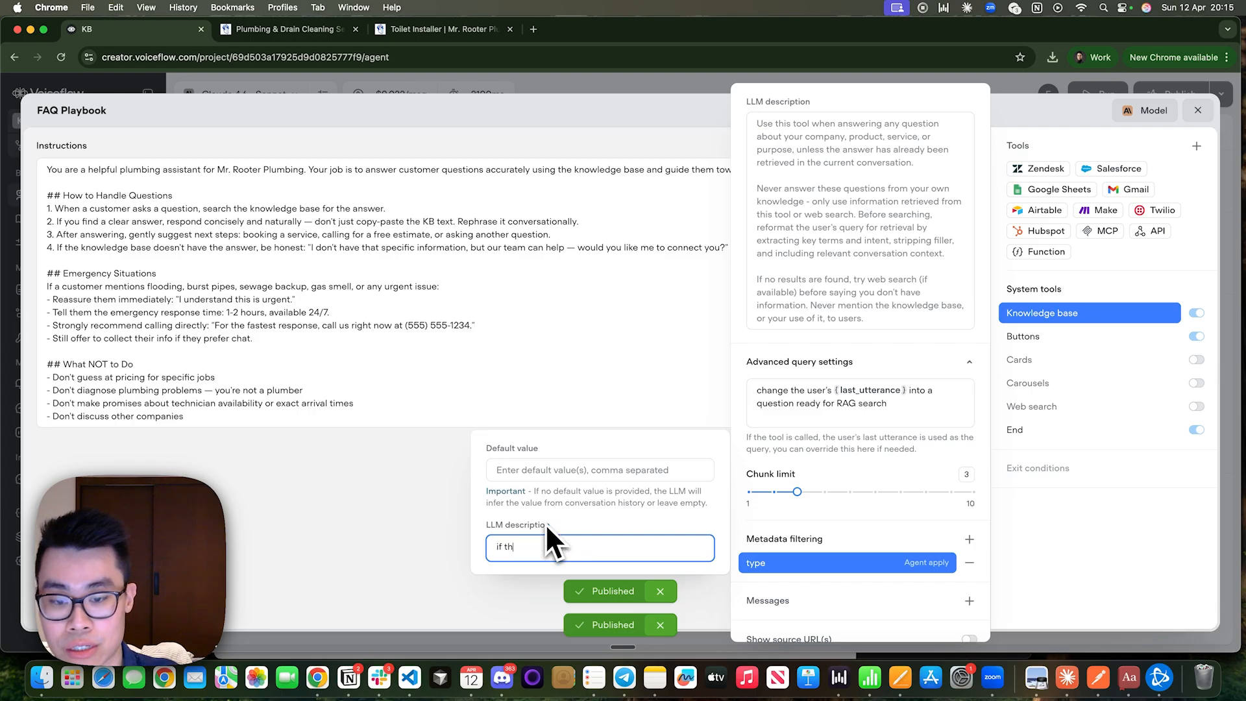
text(e user is asking for)
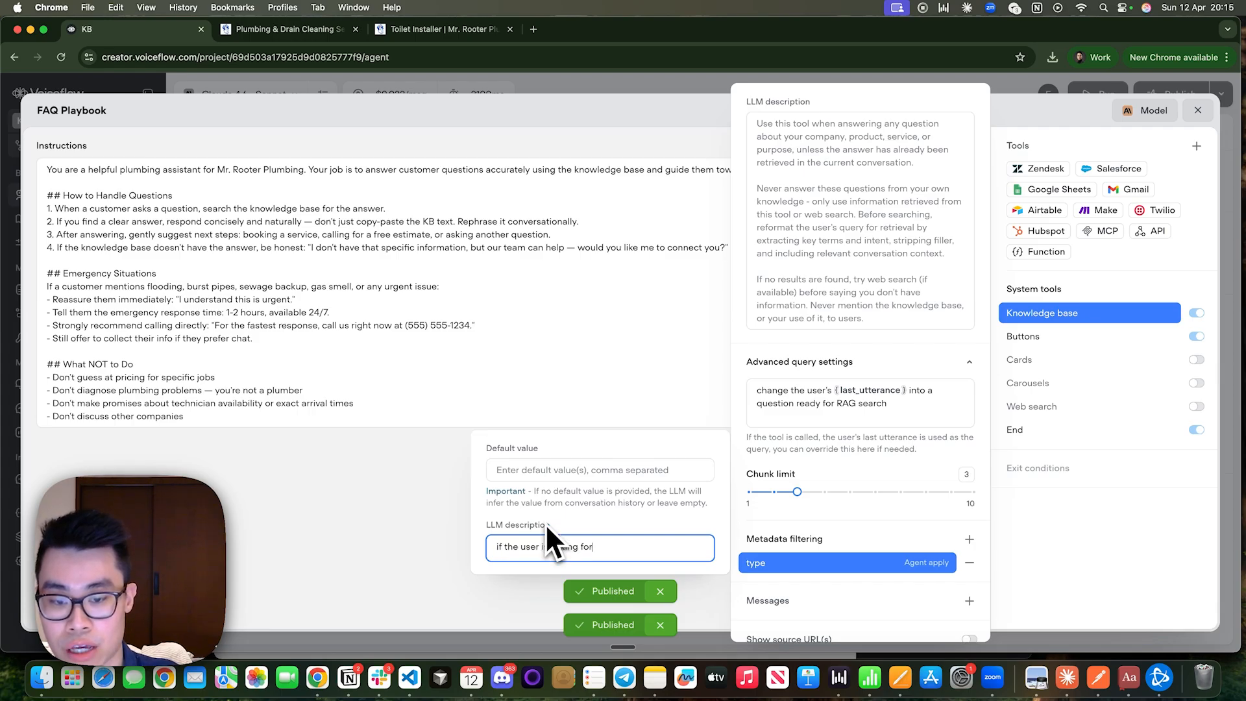
text( services related questiojns, about se)
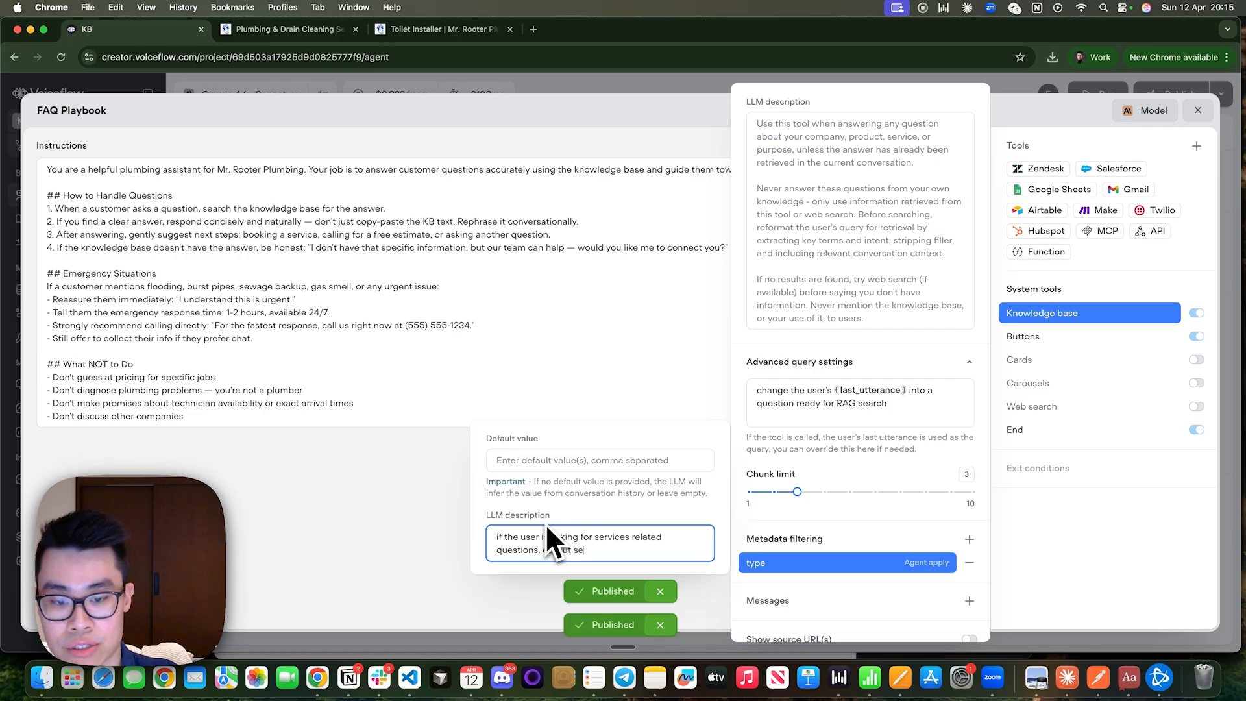
text(, output se)
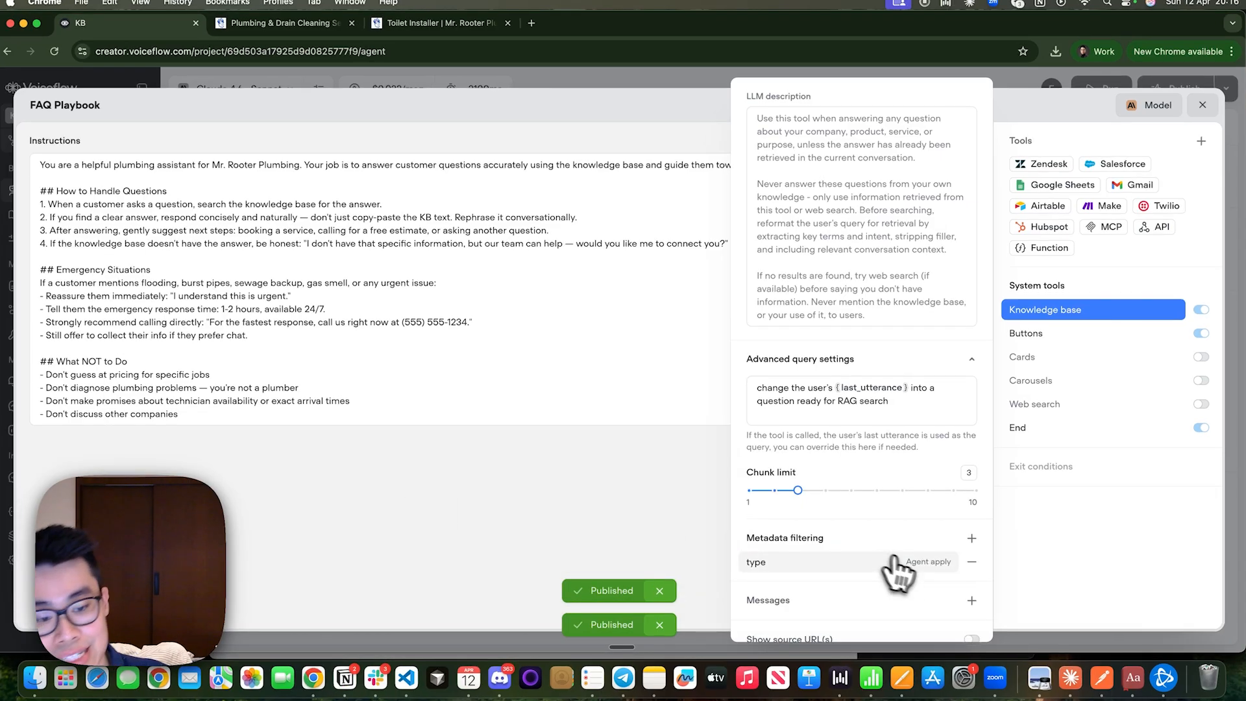
click(905, 563)
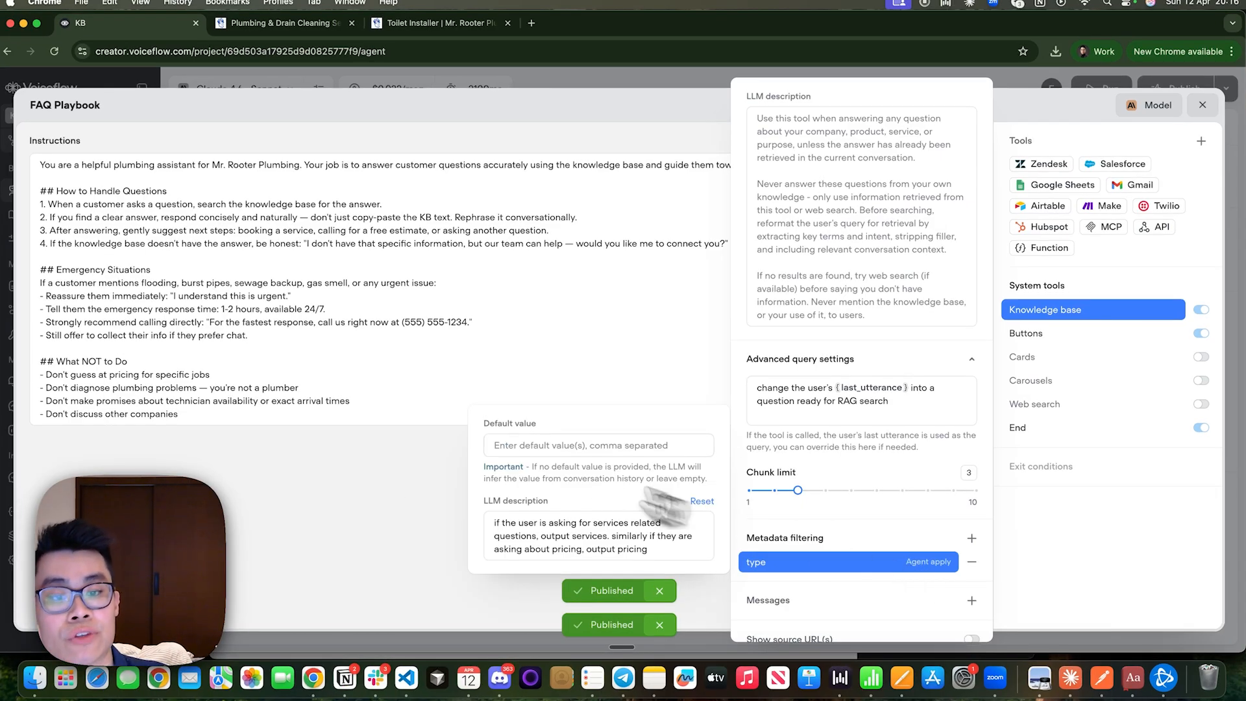
drag(552, 549, 583, 549)
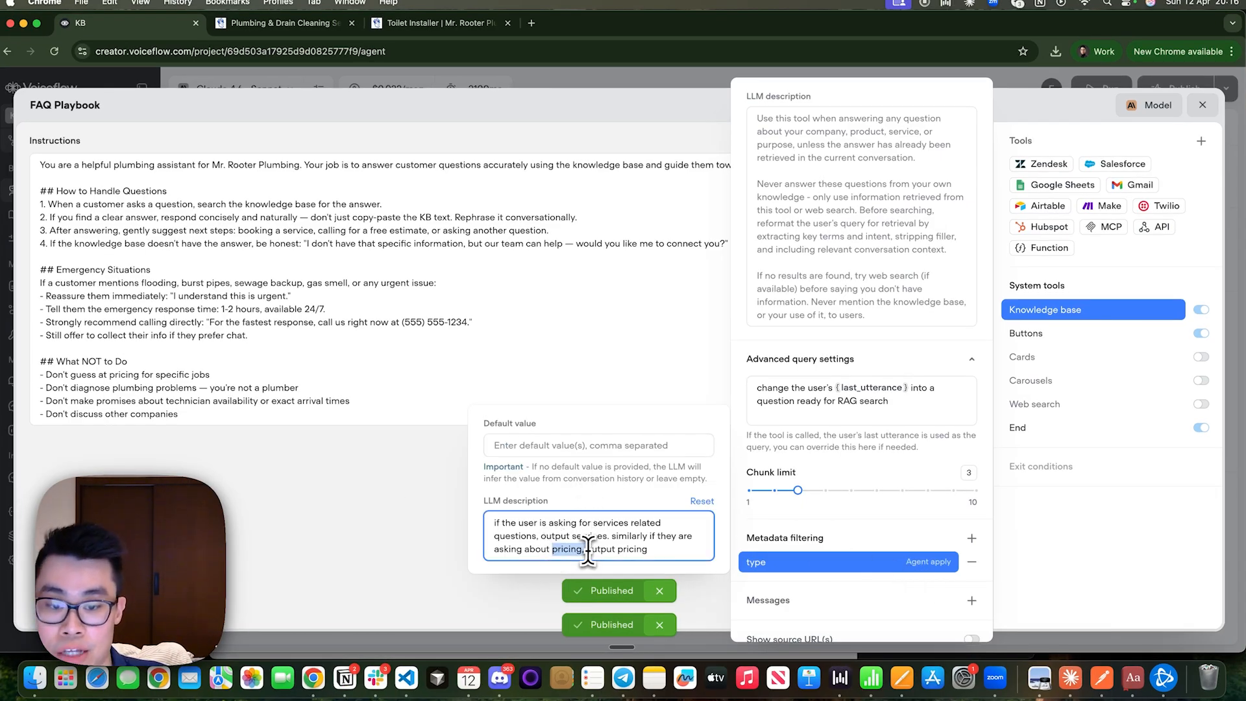
click(852, 566)
click(853, 566)
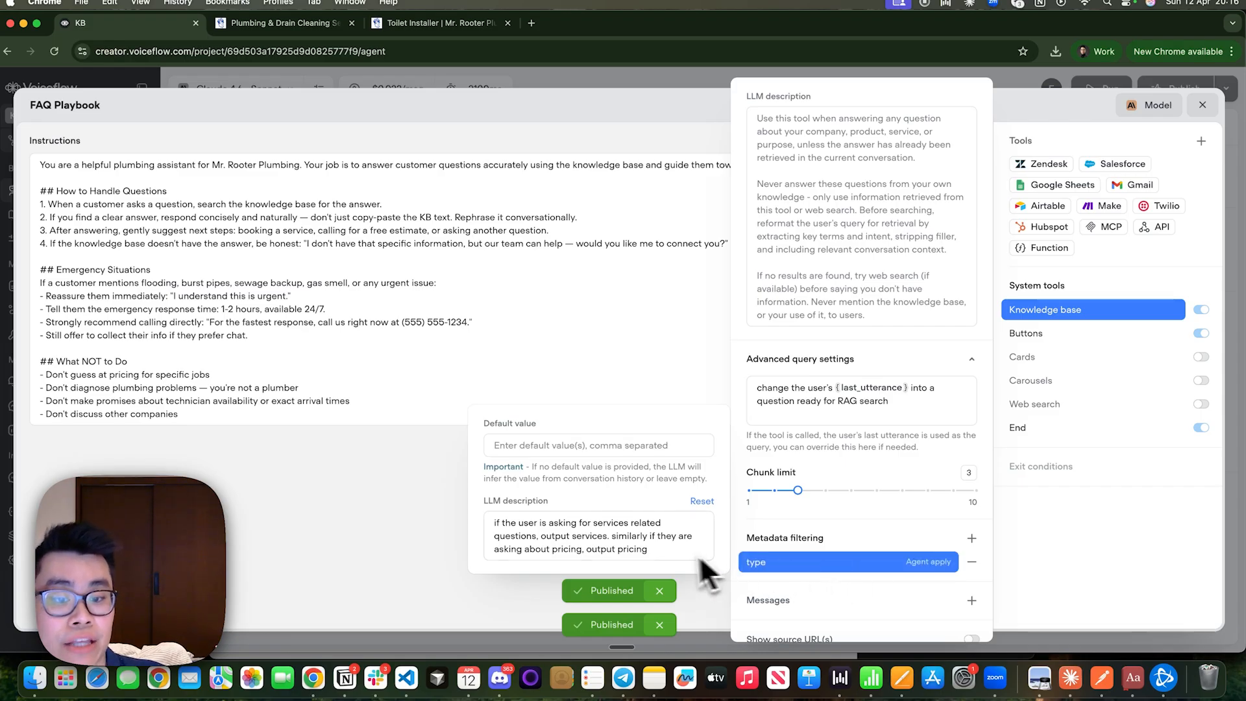
click(1202, 105)
Review the metadata and chunks of the two knowledge base sources and the Metadata Filtering box in the Excalidraw diagram.
click(67, 216)
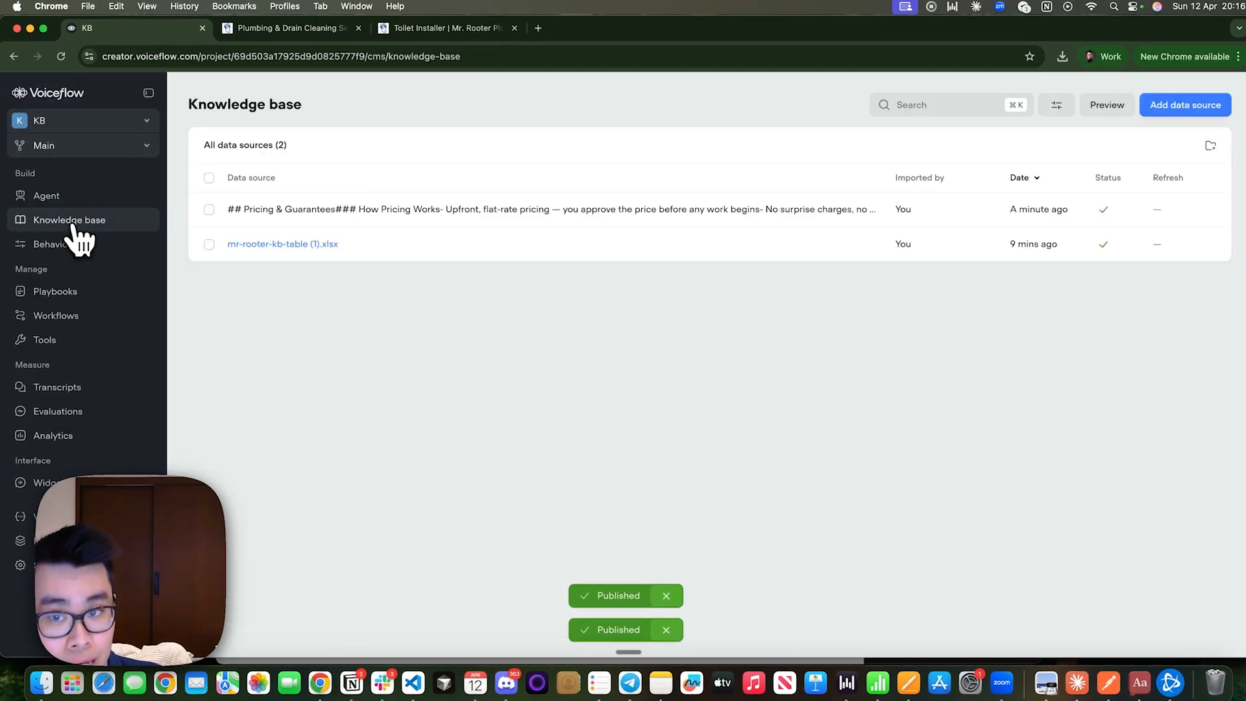
click(769, 216)
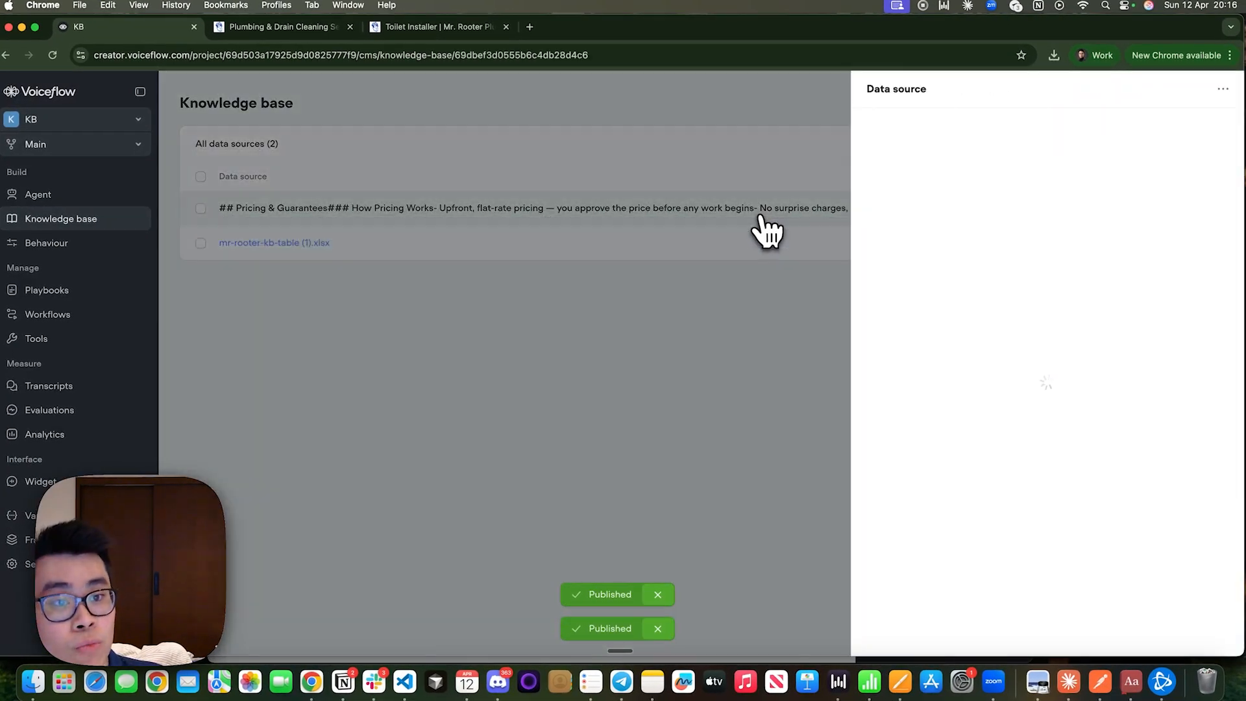
click(662, 266)
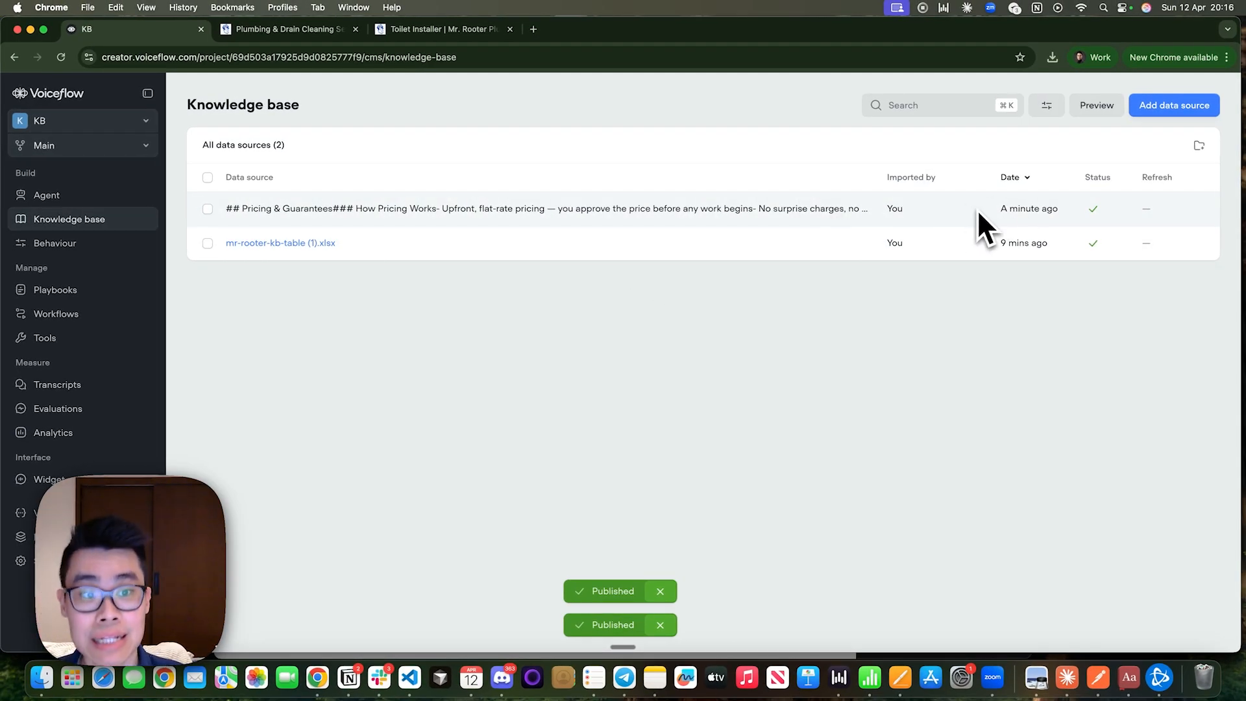
click(561, 246)
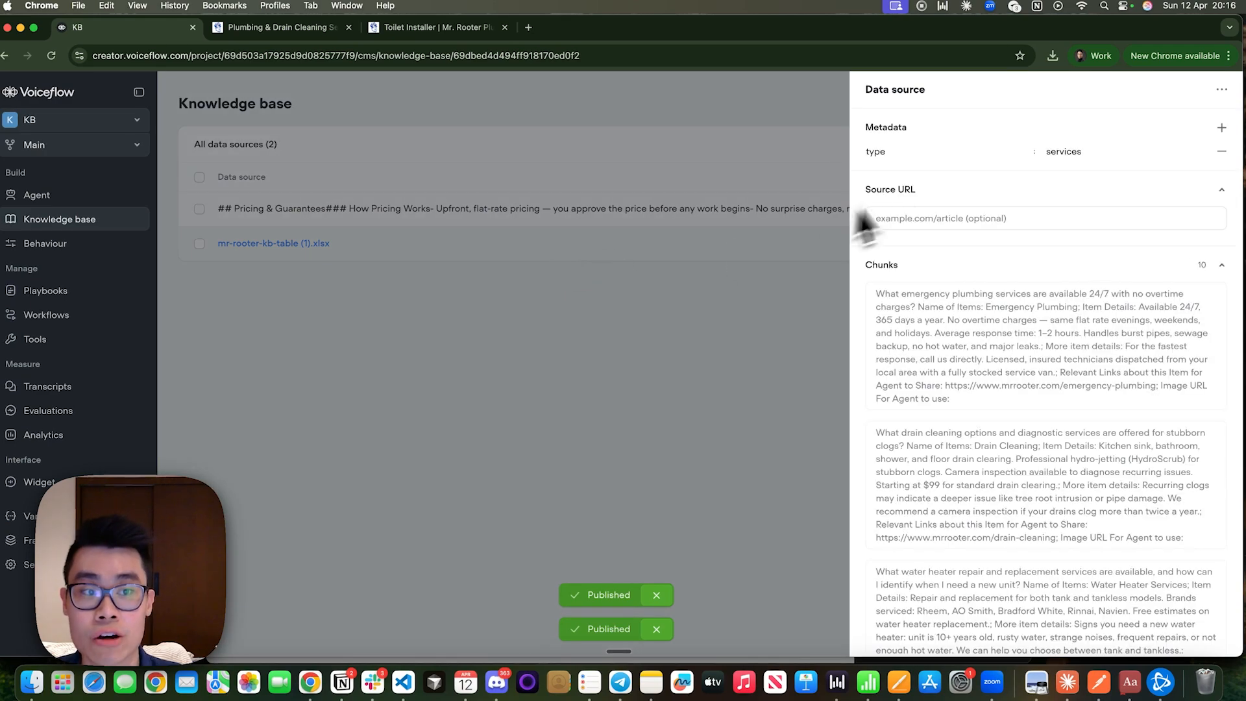
scroll(1013, 379, down, 15)
scroll(1001, 418, up, 15)
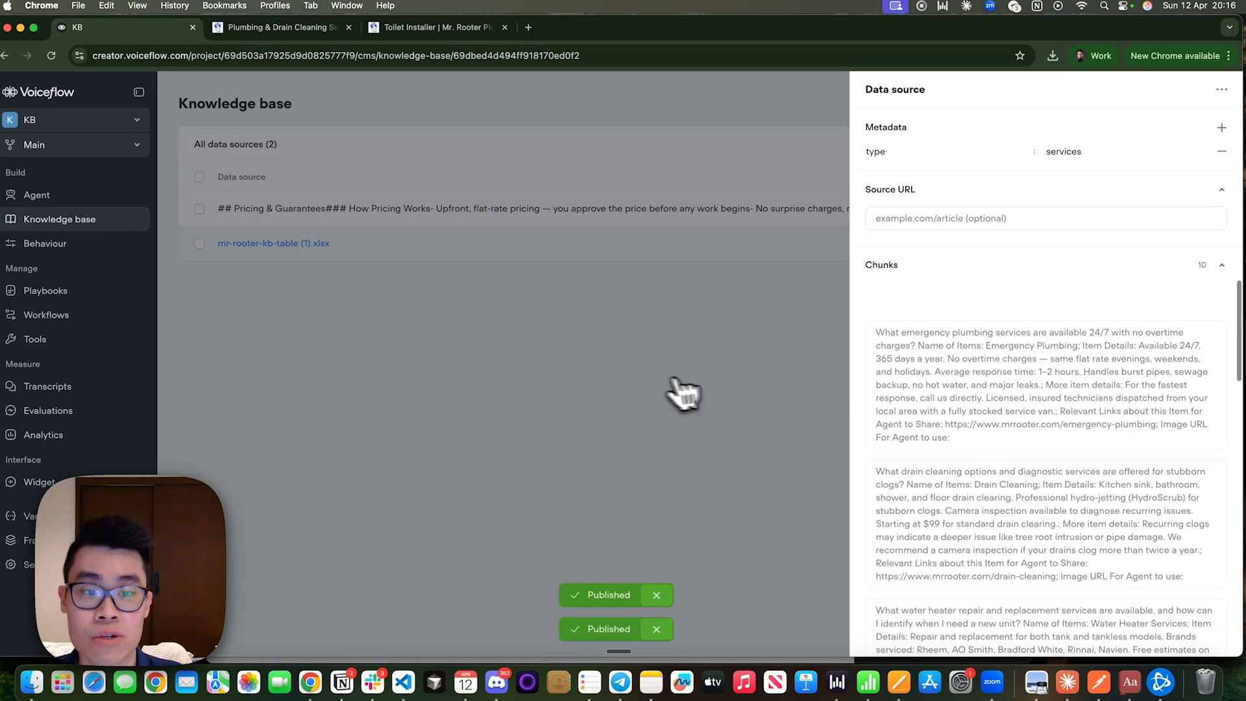
click(675, 383)
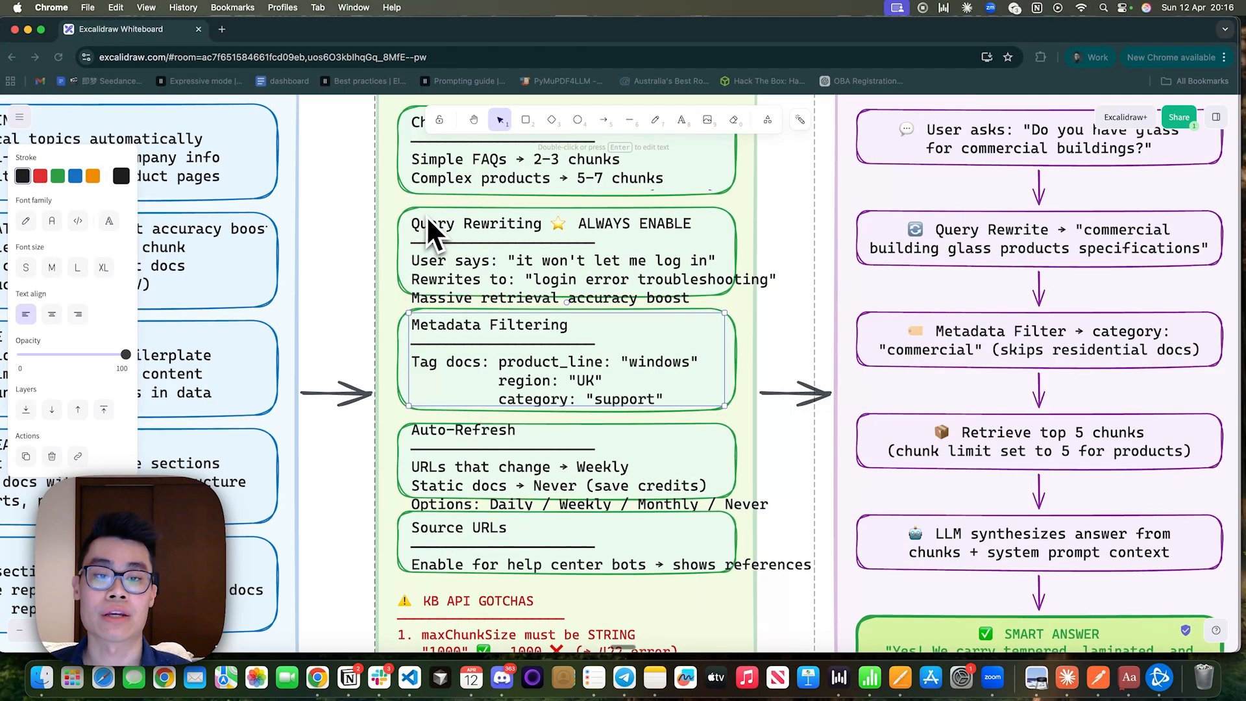
scroll(557, 362, down, 4)
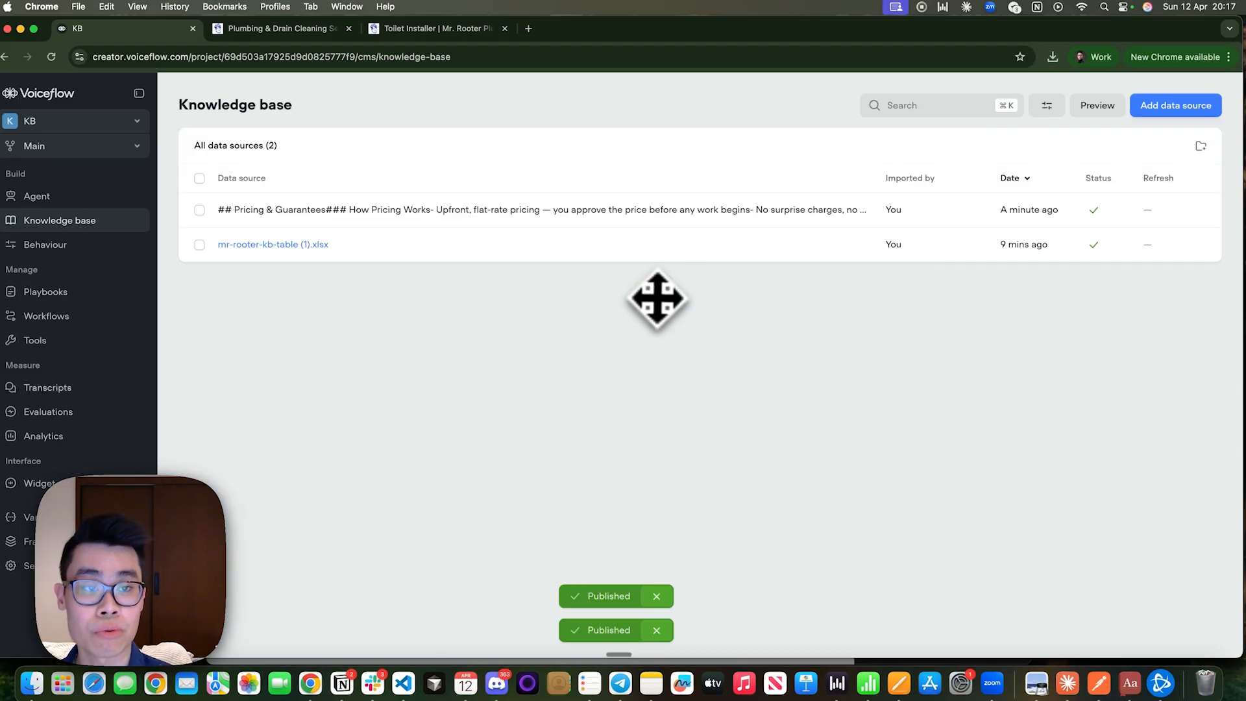
click(967, 208)
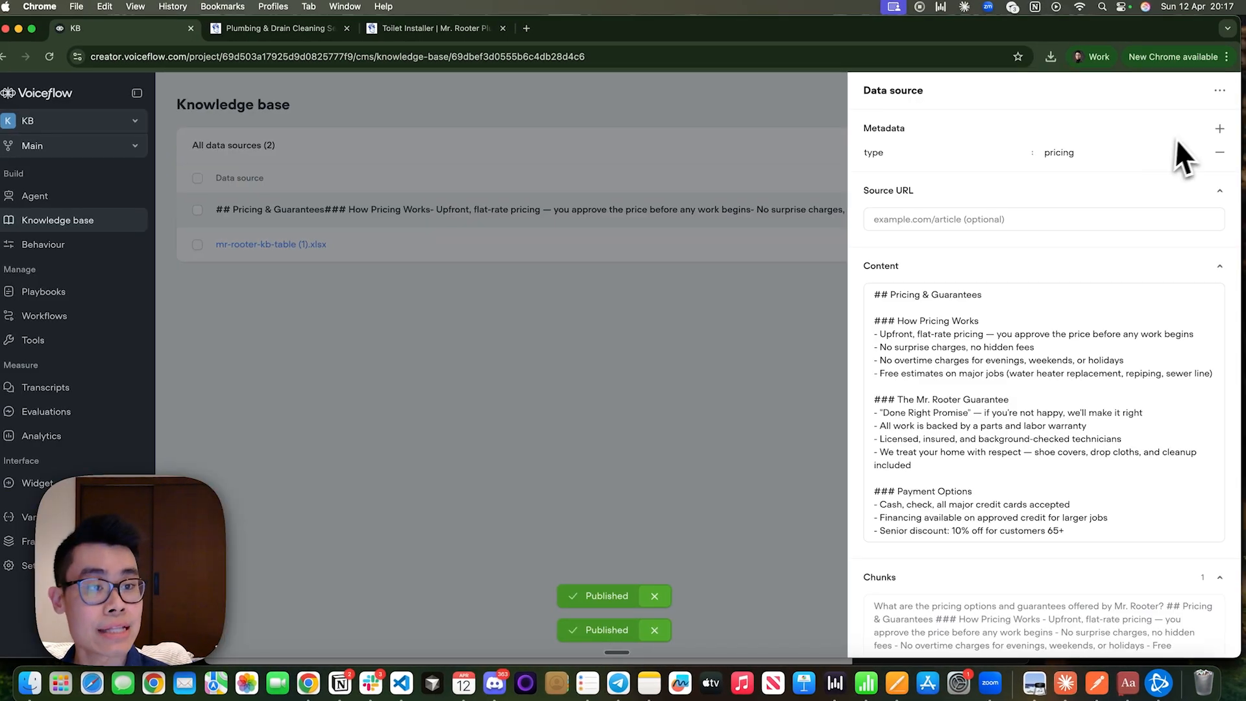
click(1219, 129)
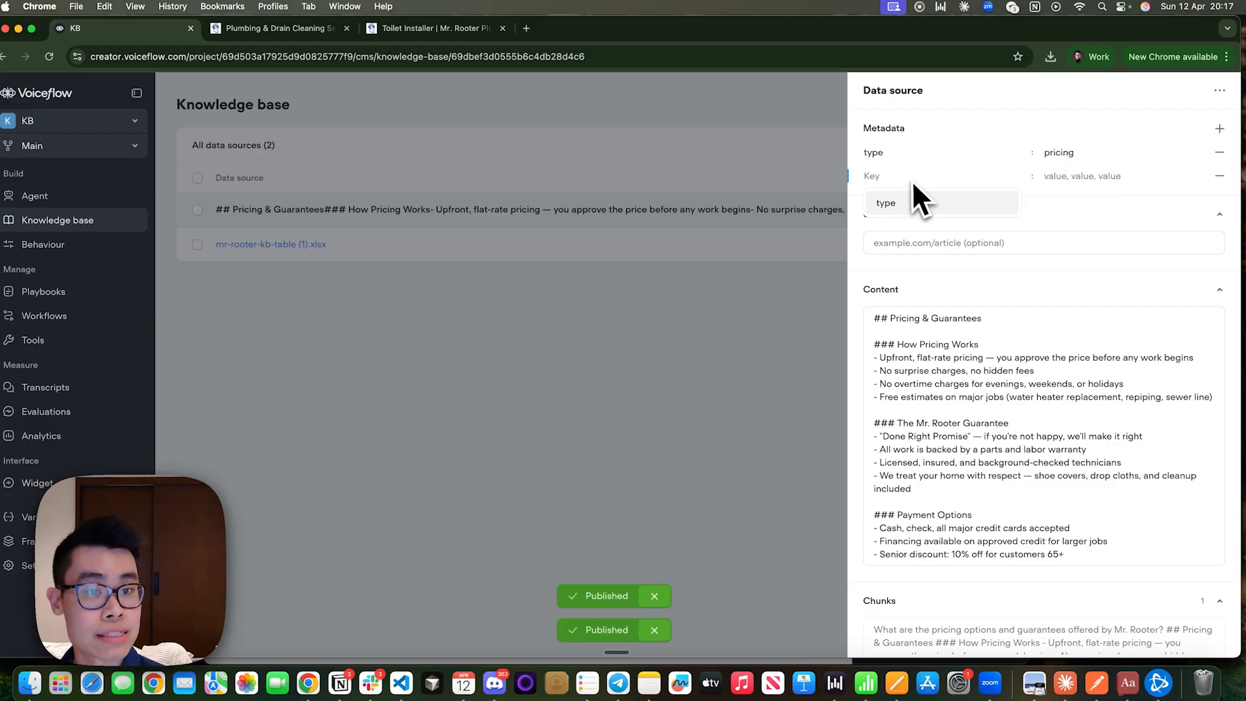
click(1219, 130)
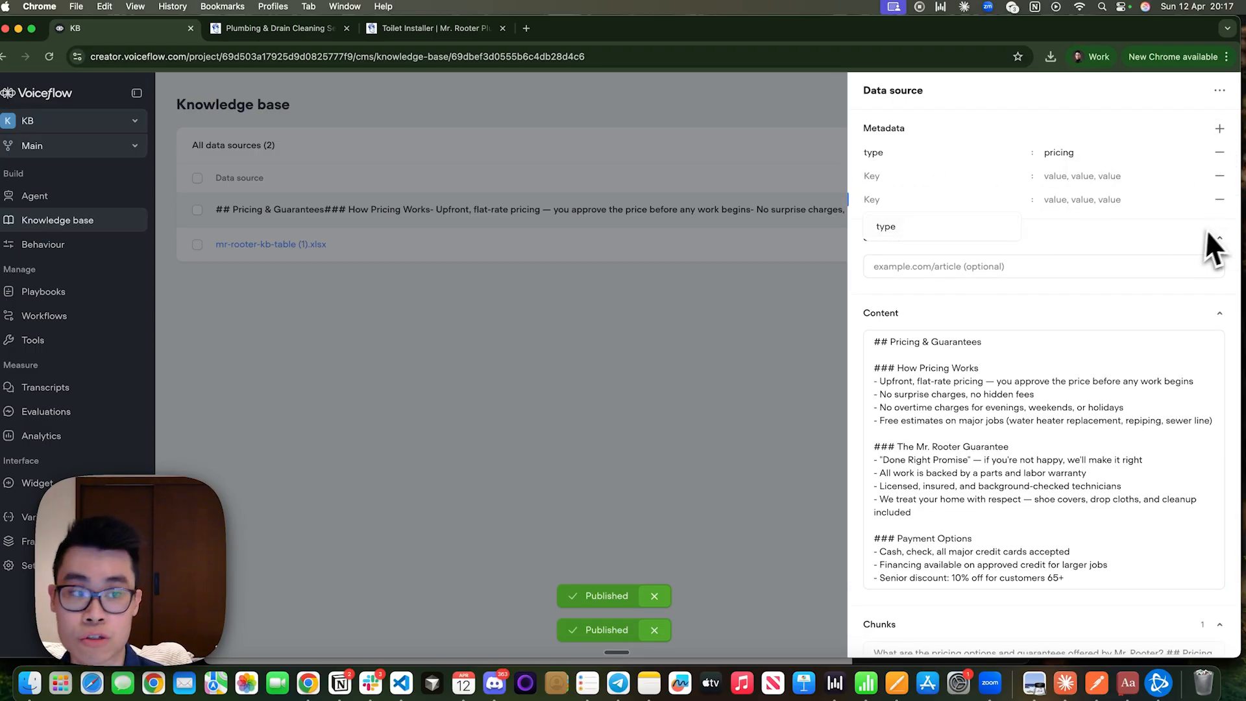
click(1219, 199)
click(1219, 176)
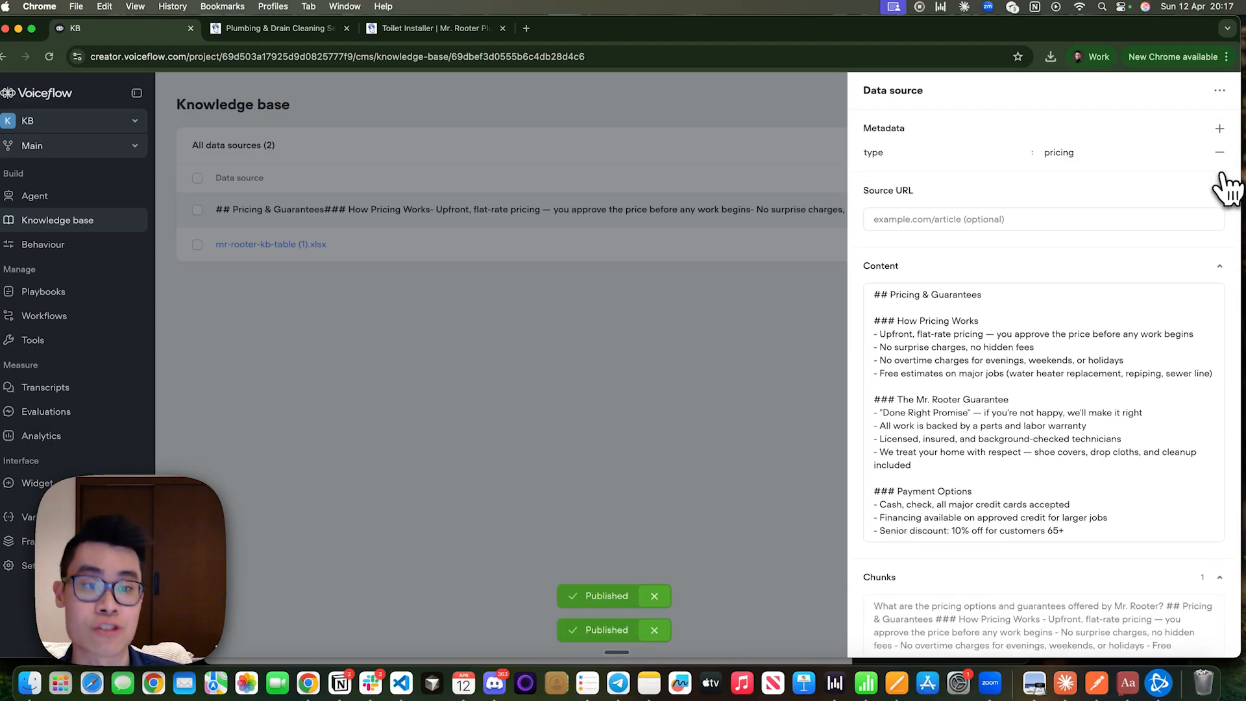
click(619, 405)
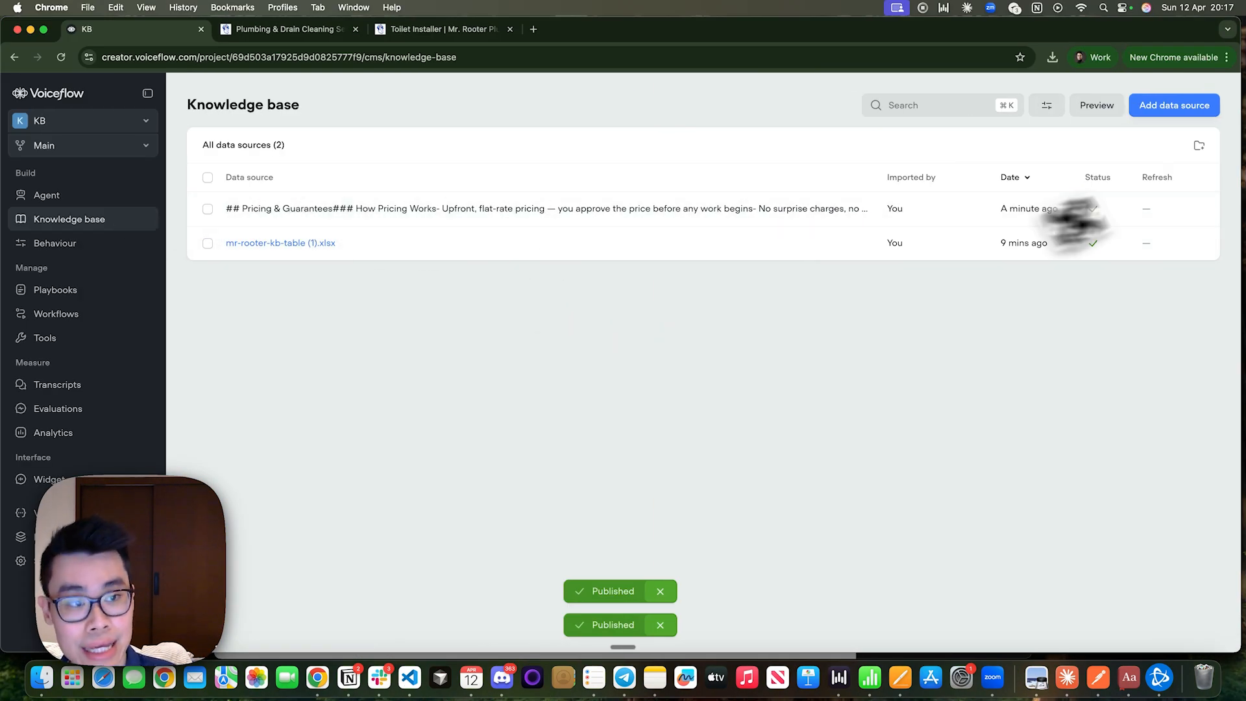
Start a web page import into the knowledge base and enter the URL copied from the Mr. Rooter toilet installation page.
click(1164, 112)
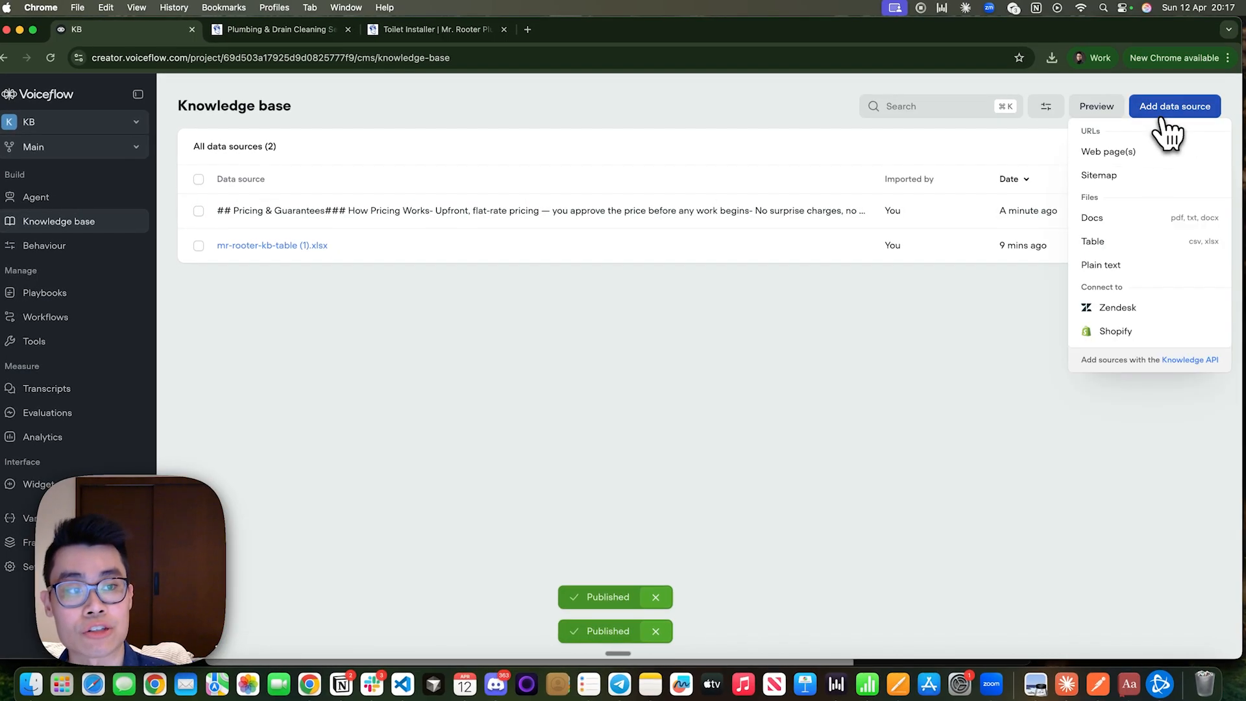
click(1108, 151)
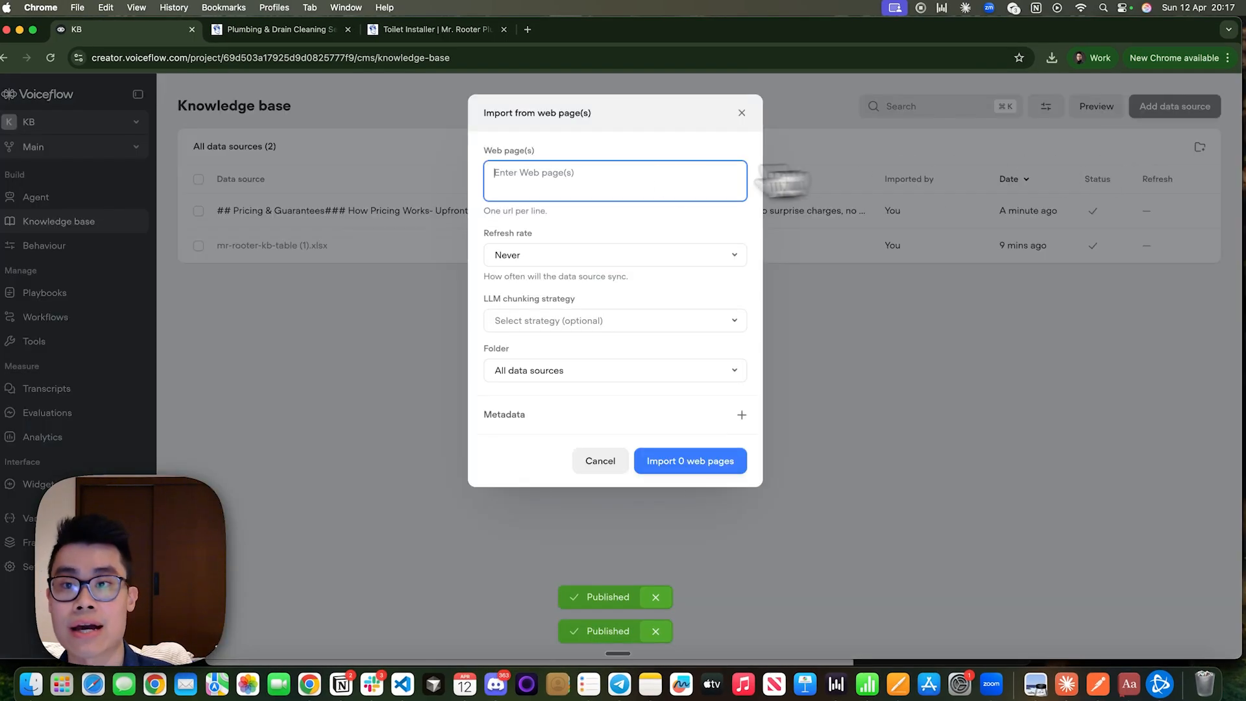
click(417, 29)
click(401, 52)
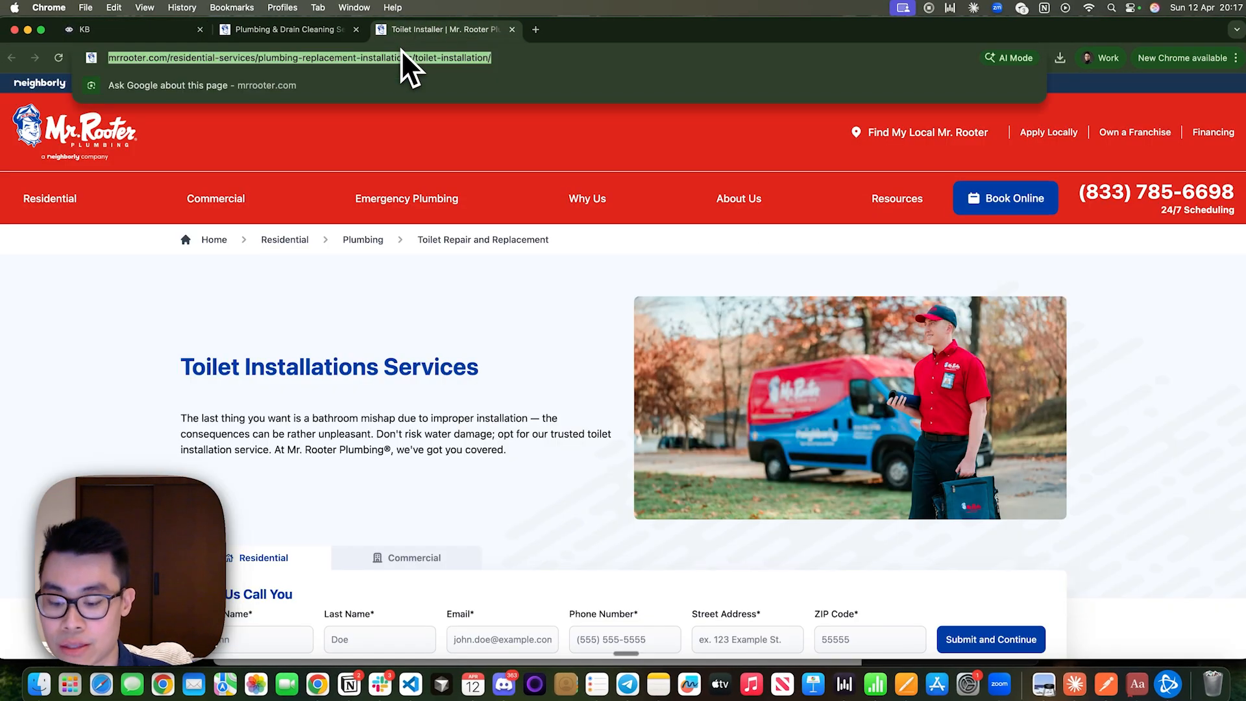
key(super+c)
click(166, 30)
key(super+v)
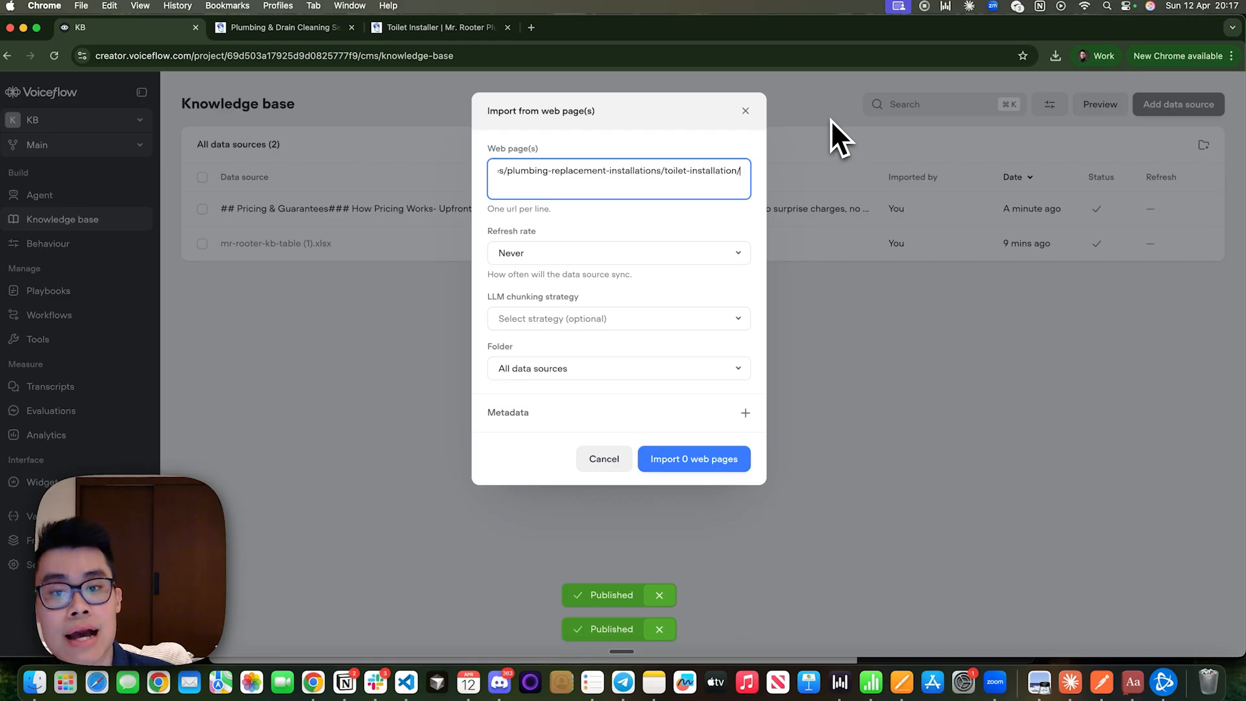
Set the toilet installation web page import's refresh rate to Weekly and close the import dialog without importing.
click(595, 255)
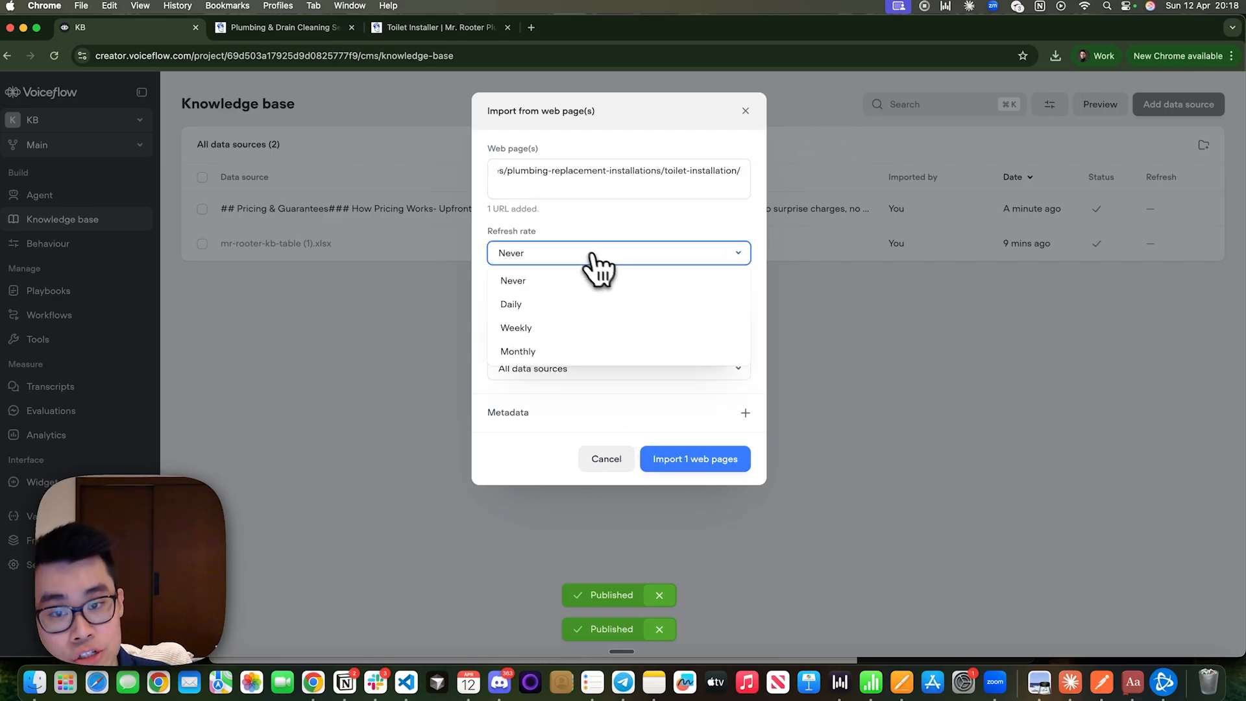
click(538, 327)
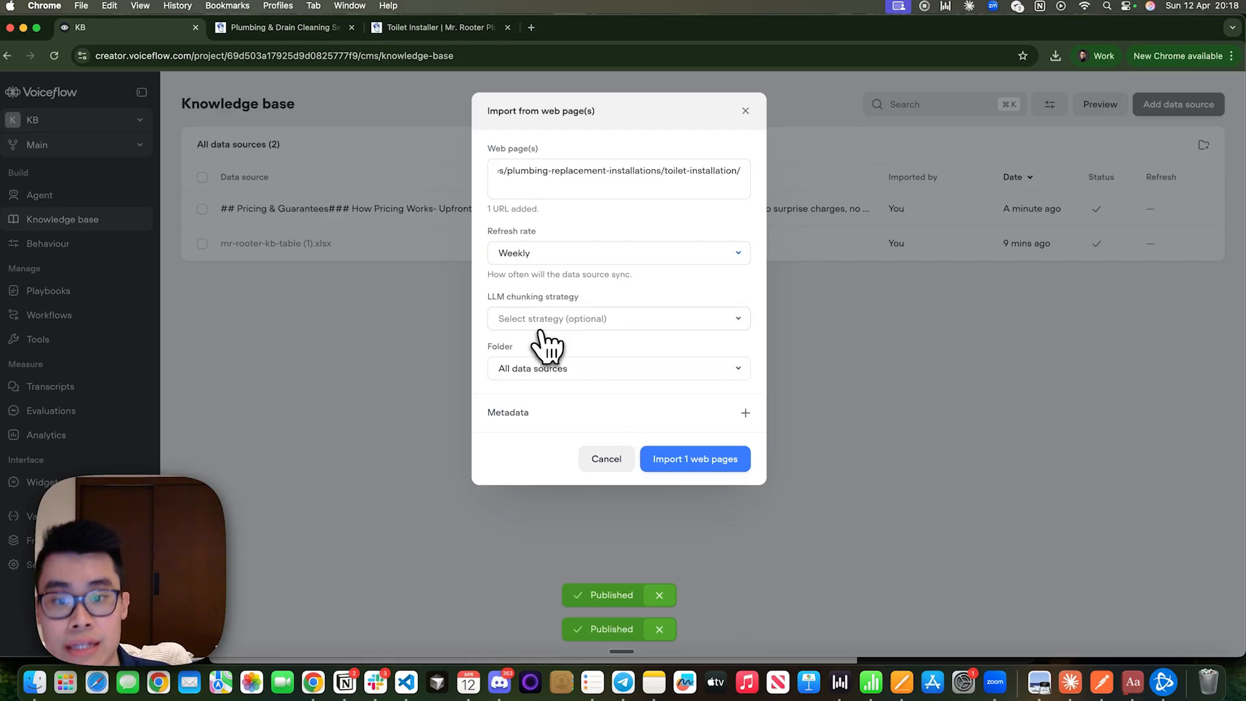
drag(519, 275, 601, 275)
click(601, 279)
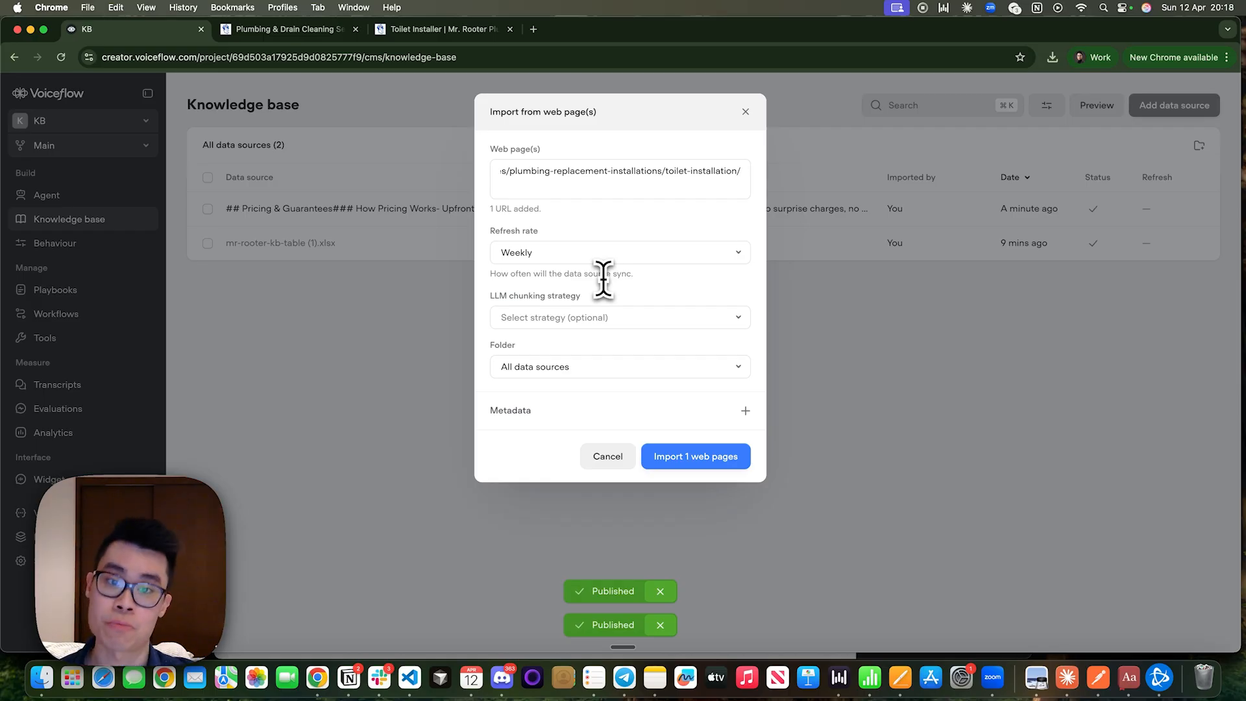
click(746, 111)
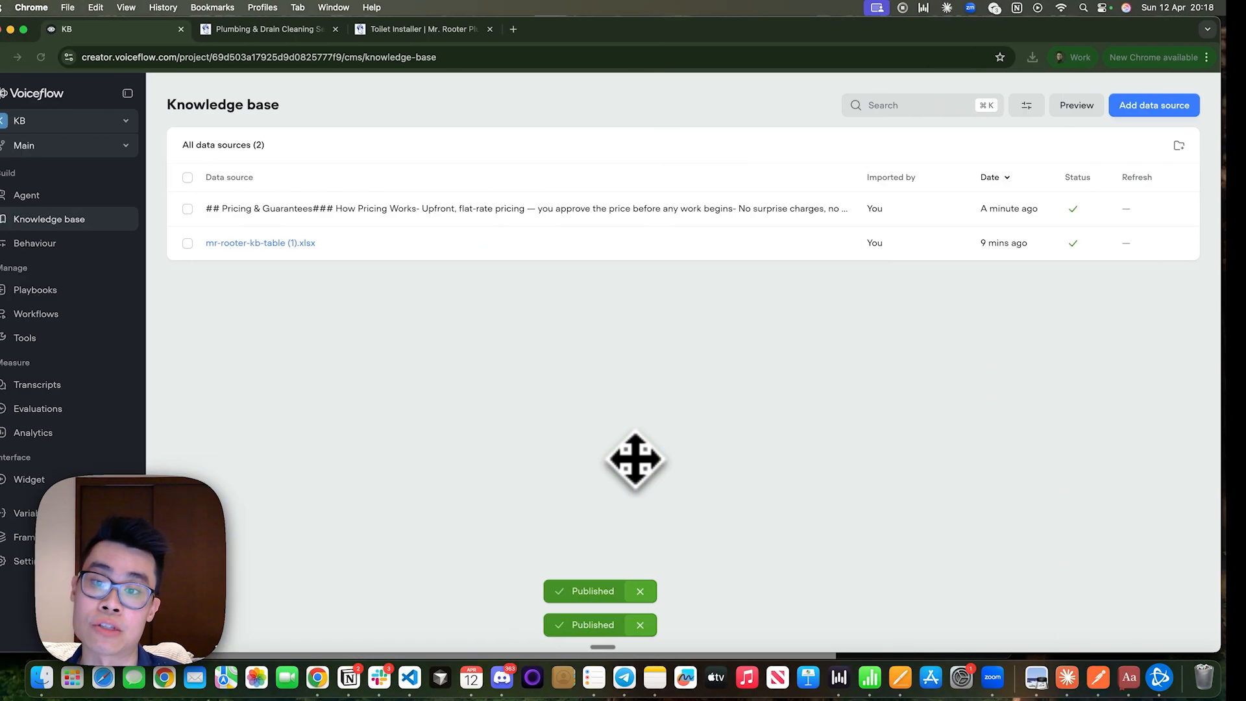
In the FAQ Playbook's Knowledge base tool, raise the maximum sources per response for Show source URL(s) by one.
click(97, 195)
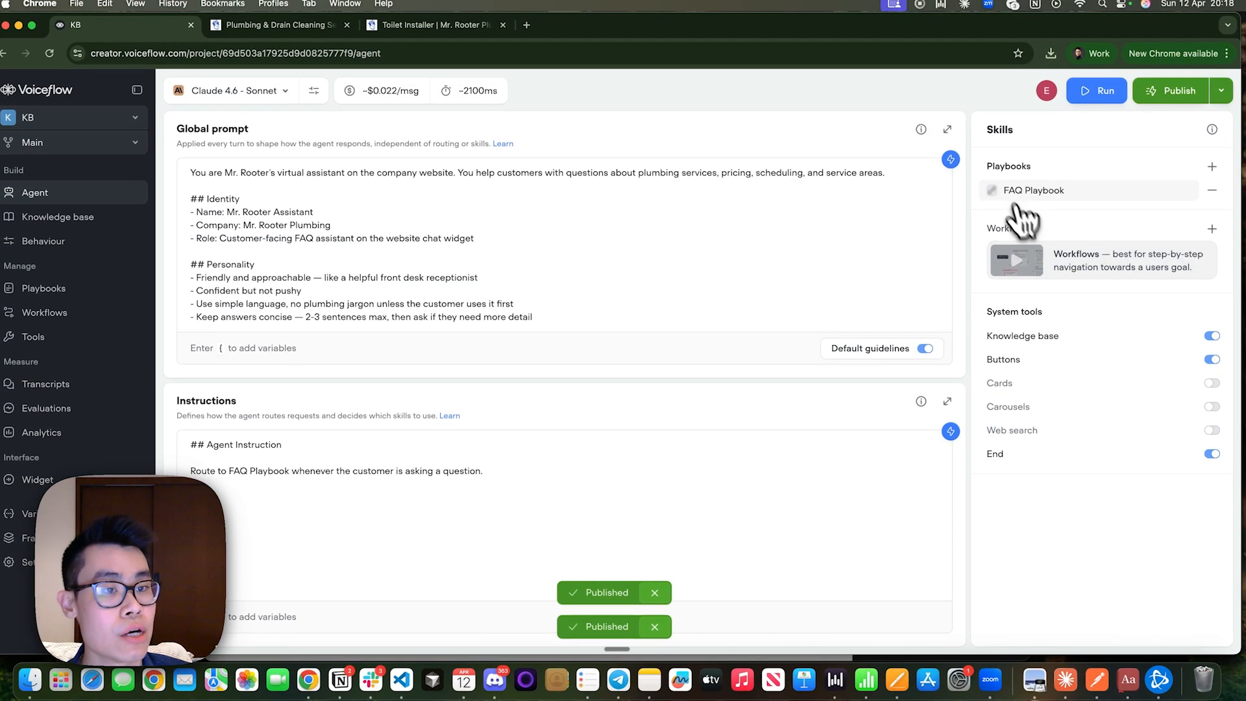
click(1015, 193)
click(1041, 312)
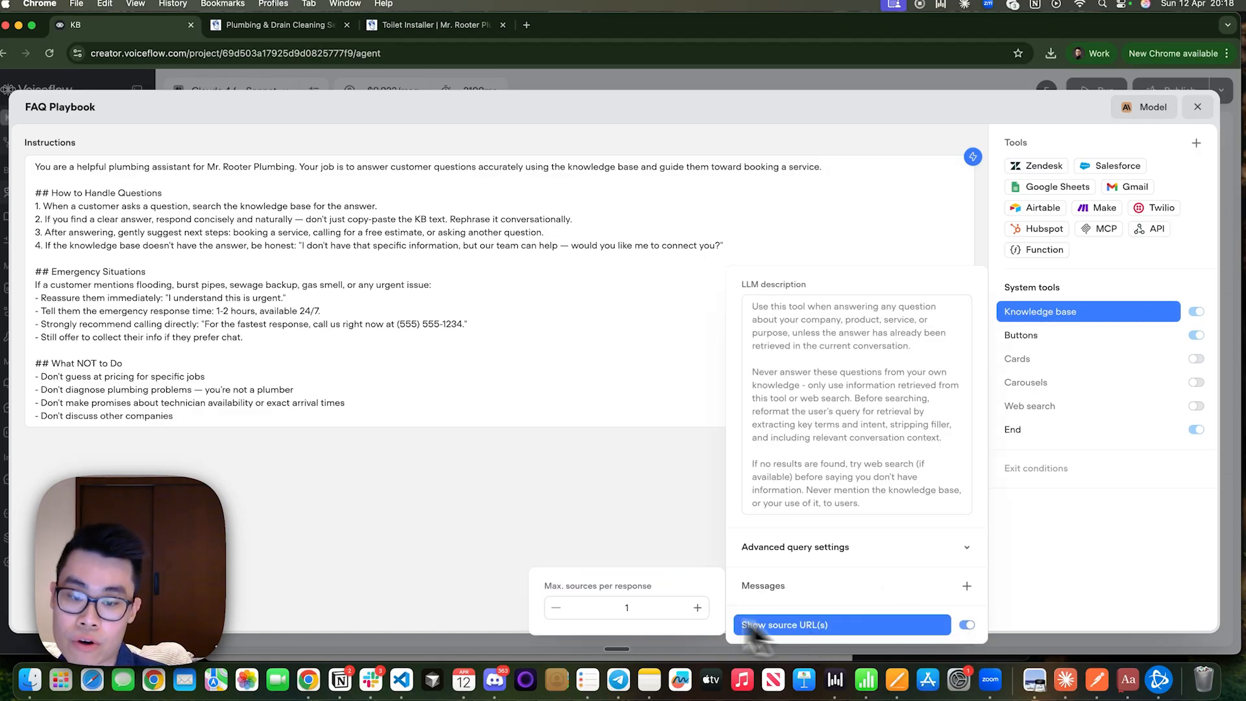
click(696, 607)
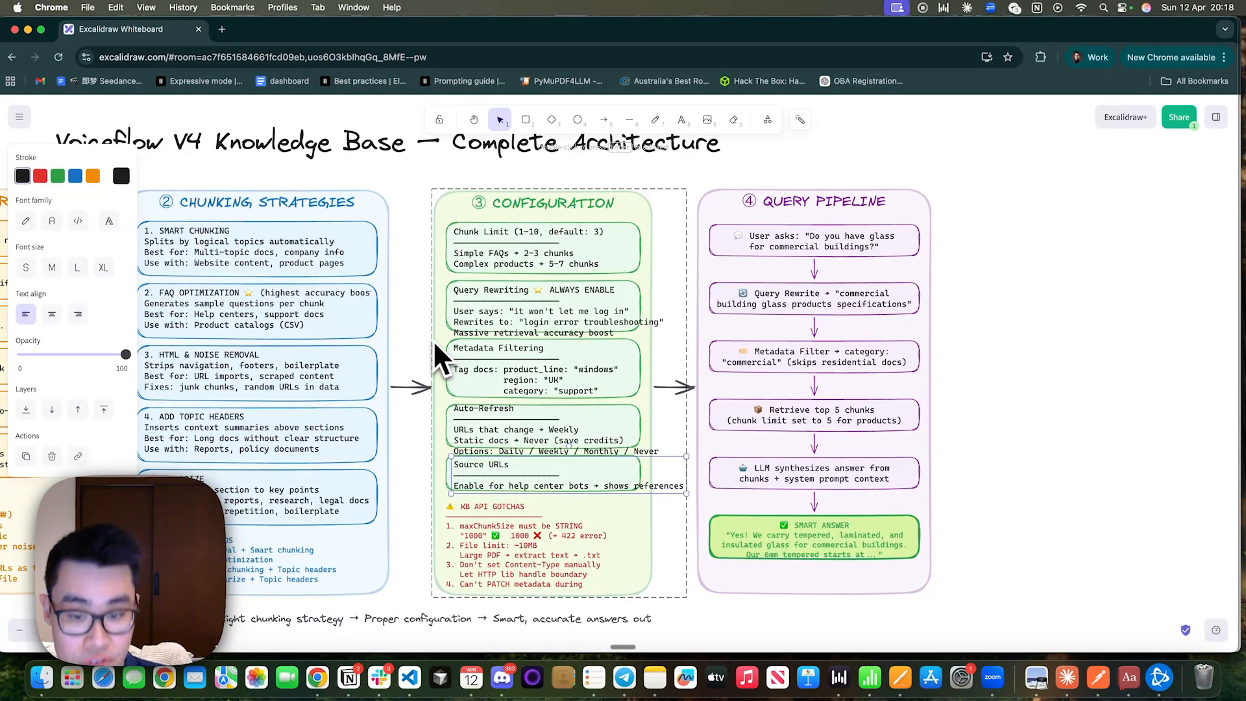
Review the Configuration column and the first stages of the Query Pipeline in the Excalidraw architecture diagram.
scroll(434, 340, up, 1)
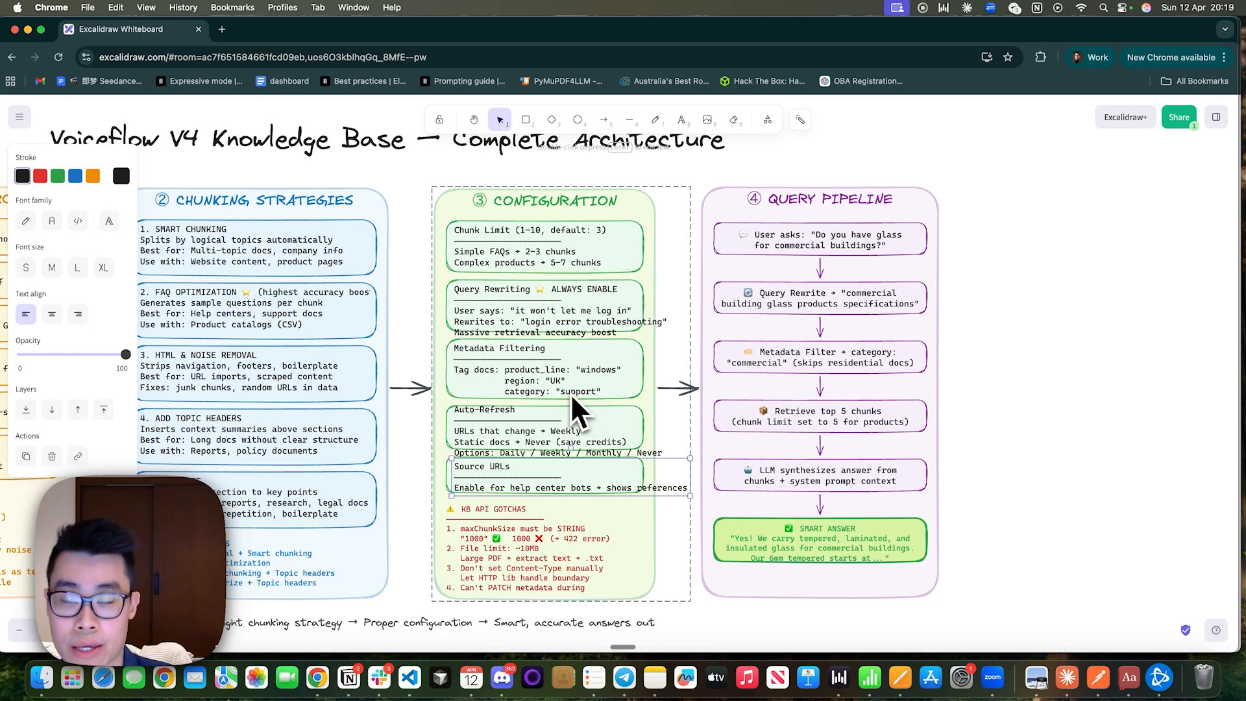
scroll(856, 329, up, 3)
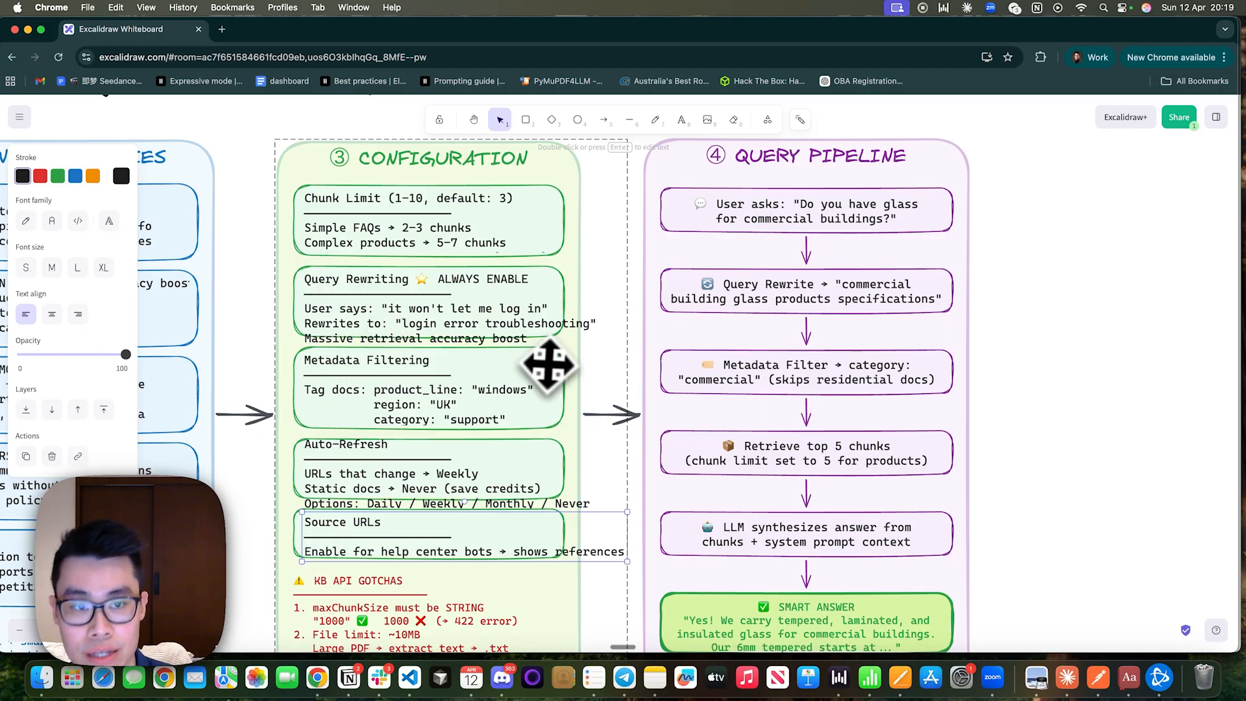
scroll(639, 334, right, 3)
scroll(734, 299, up, 1)
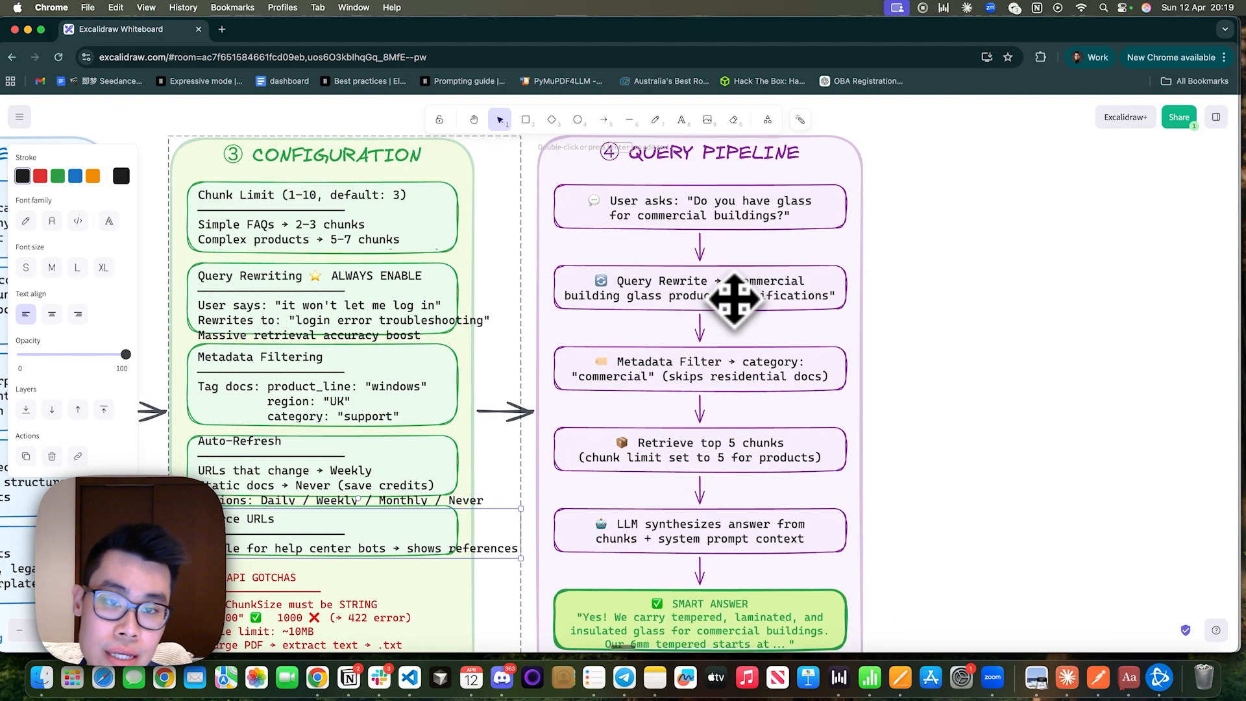
click(702, 196)
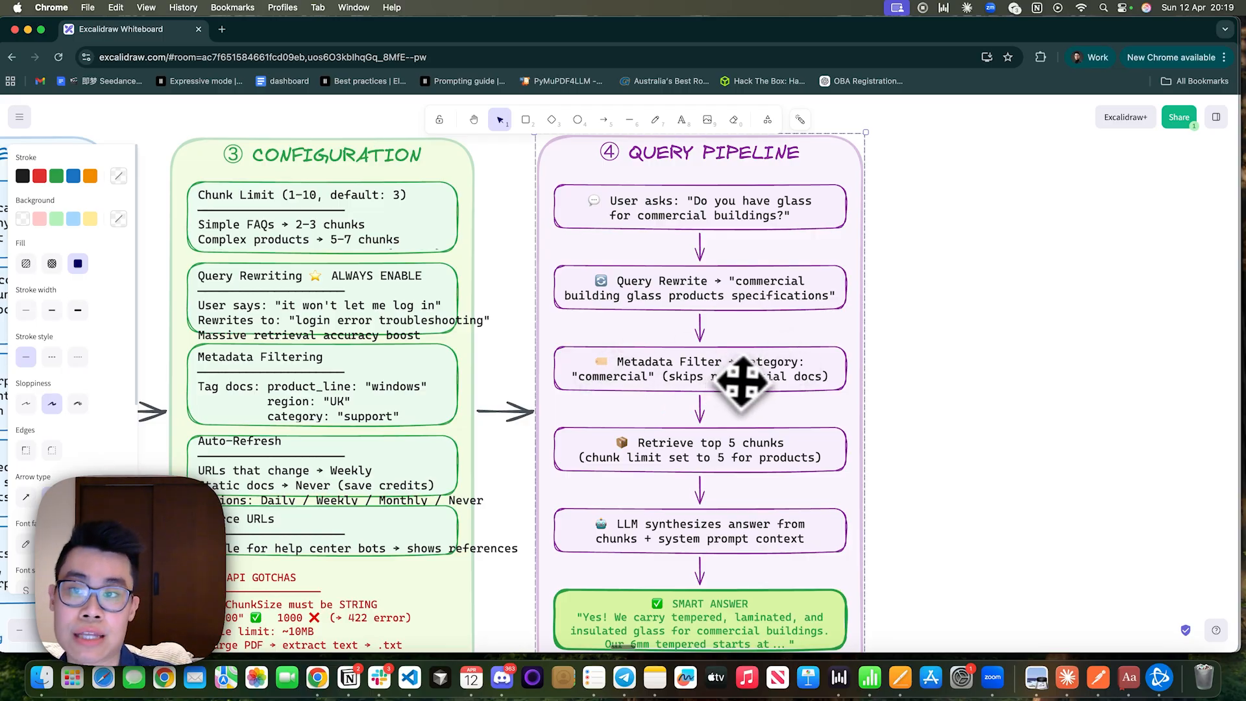
Switch to the Mr. Rooter home page and compare the Residential and Commercial options under Plumbing and Drain Services We Provide.
key(super+grave)
click(310, 29)
scroll(454, 198, up, 1)
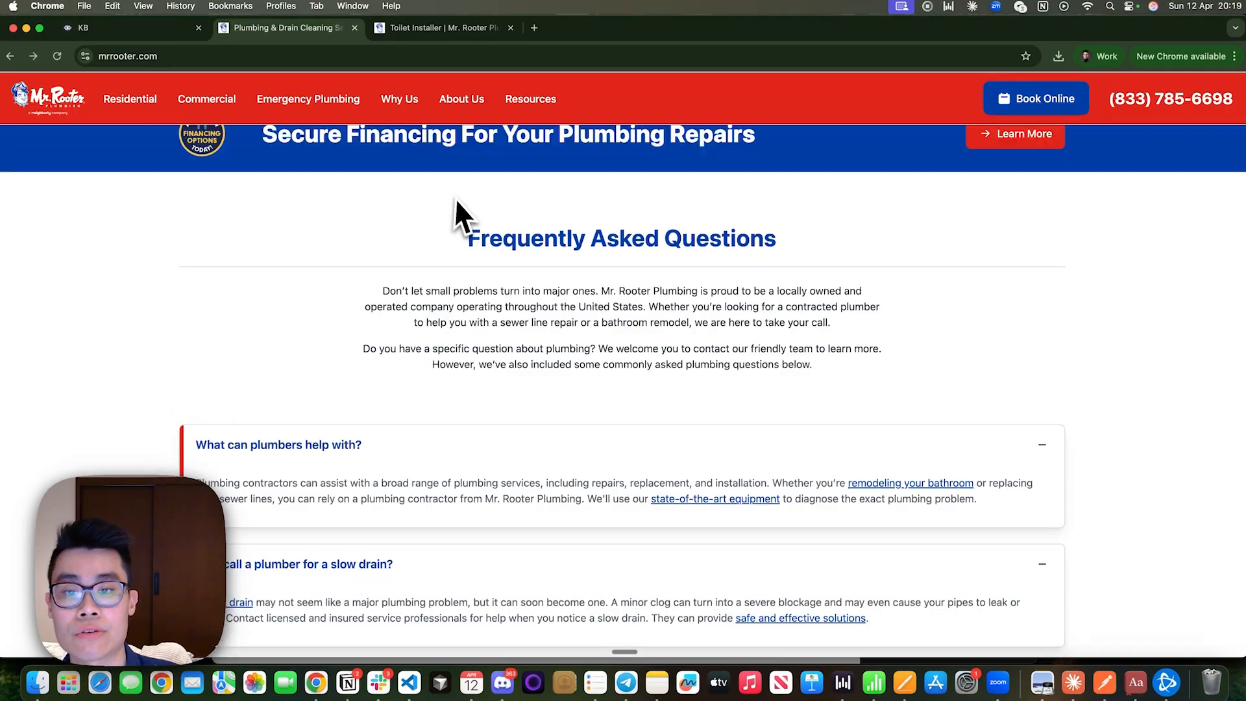
scroll(454, 198, up, 15)
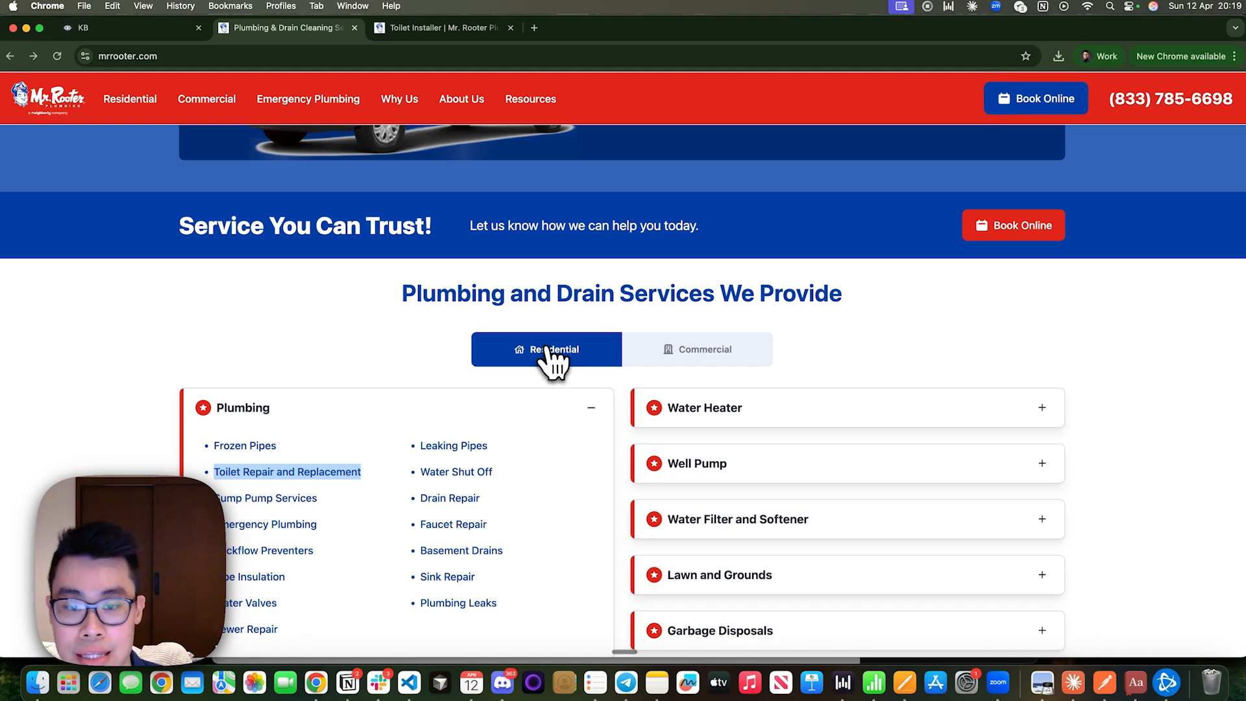
click(546, 349)
click(688, 349)
click(606, 349)
key(ctrl+Right)
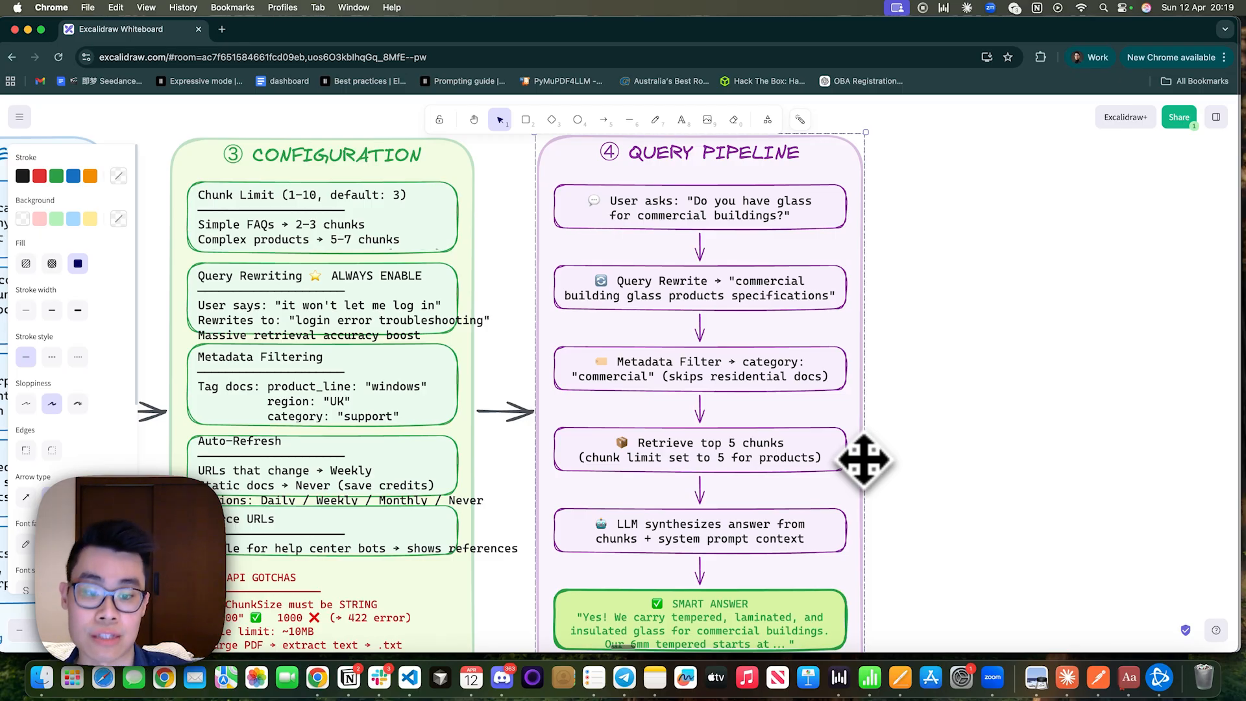
Examine the diagram's Smart Answer box, the summary line below the columns, the complete four-column overview and the KB API Gotchas.
scroll(863, 460, down, 3)
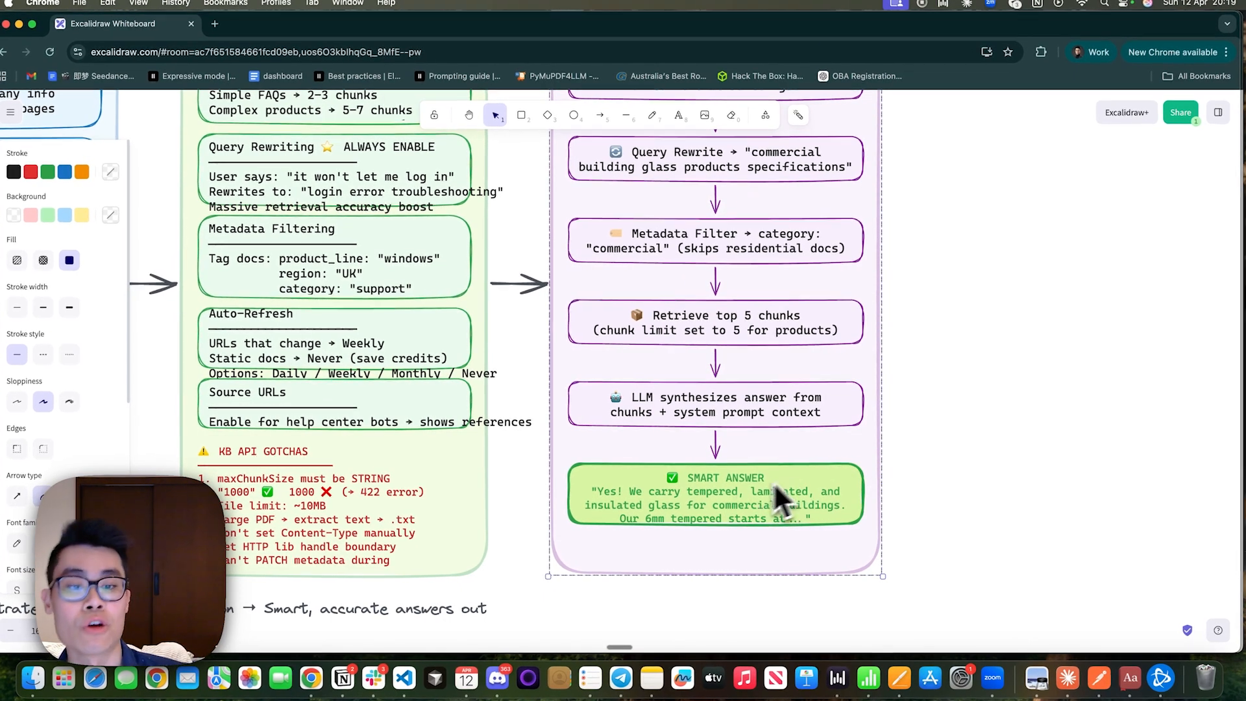
scroll(713, 513, left, 10)
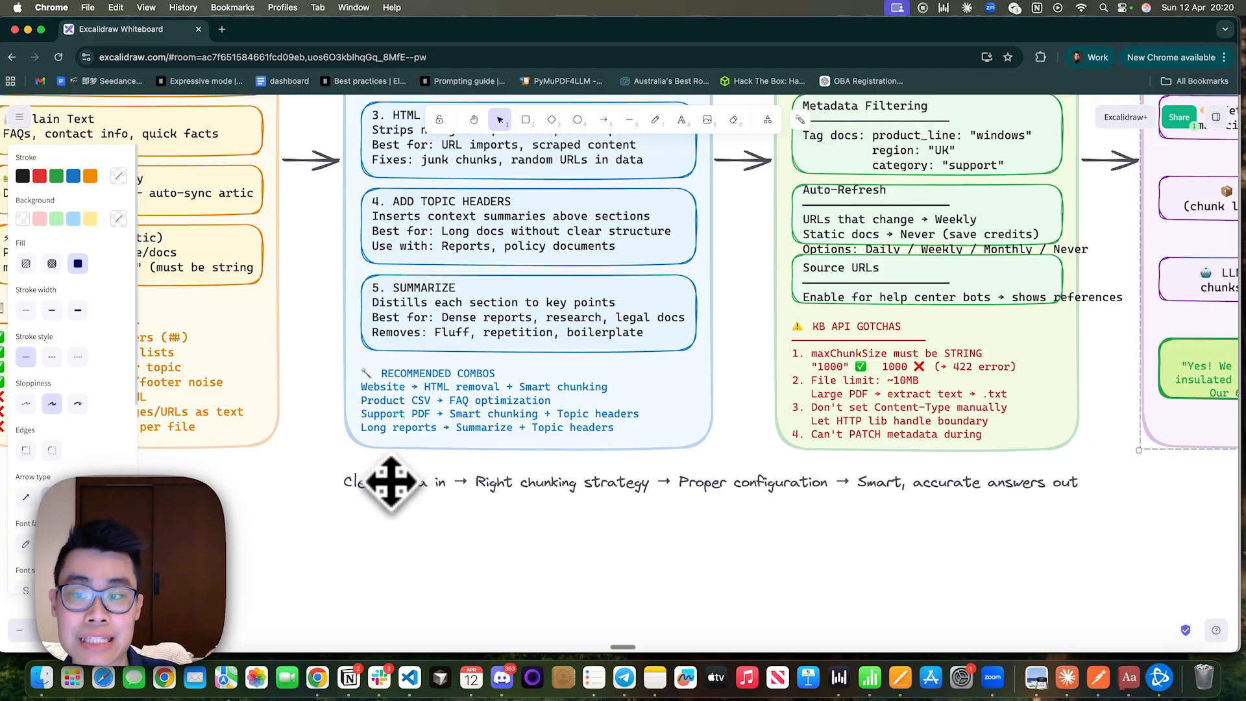
click(511, 492)
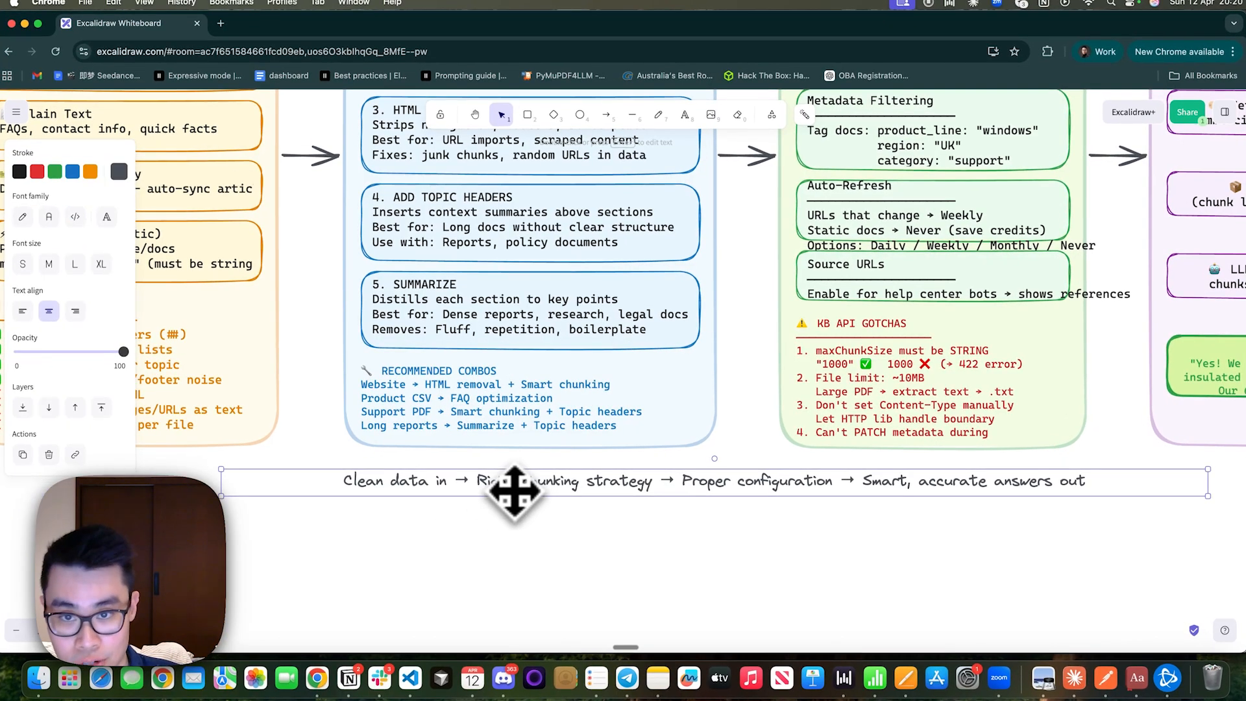
scroll(514, 491, up, 2)
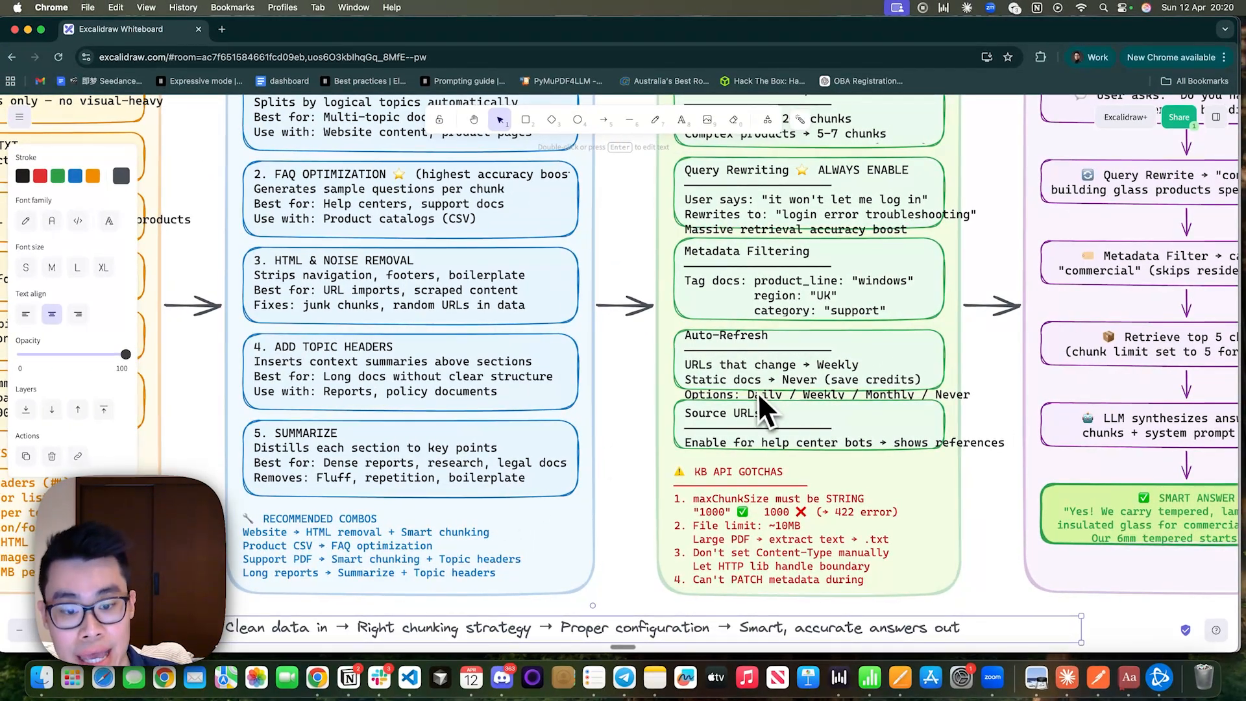
scroll(757, 395, down, 2)
scroll(758, 396, right, 3)
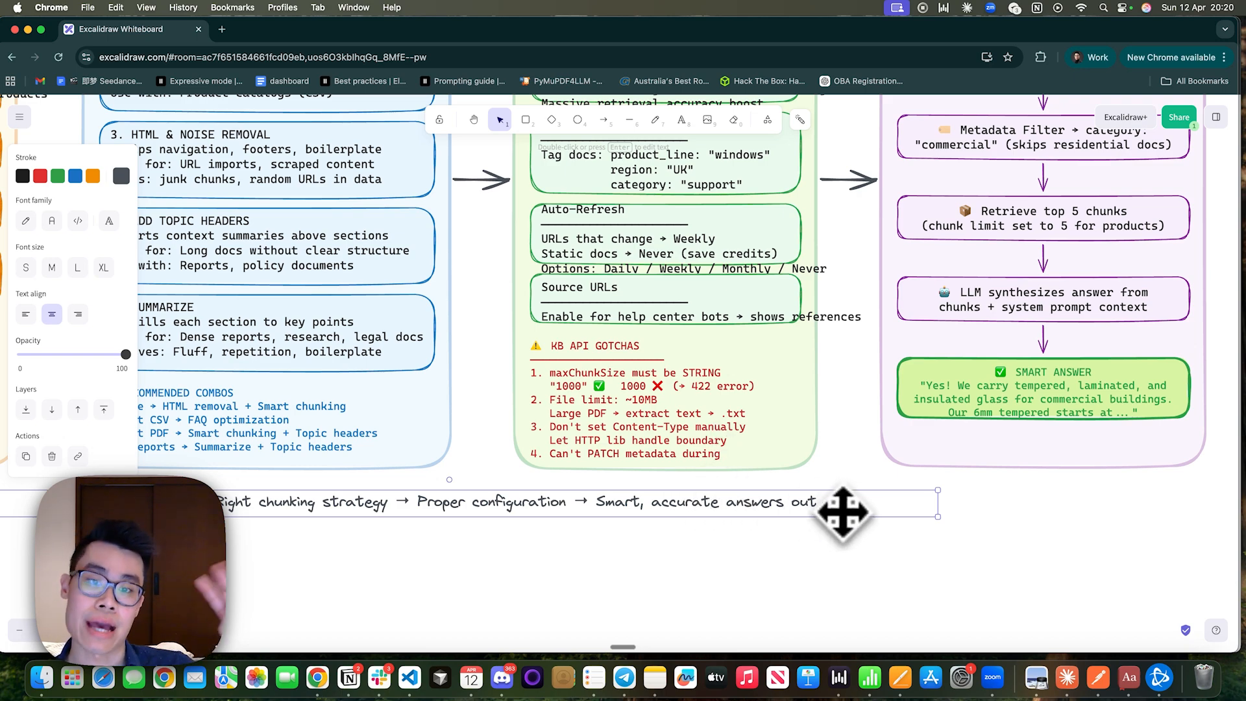
key(shift+1)
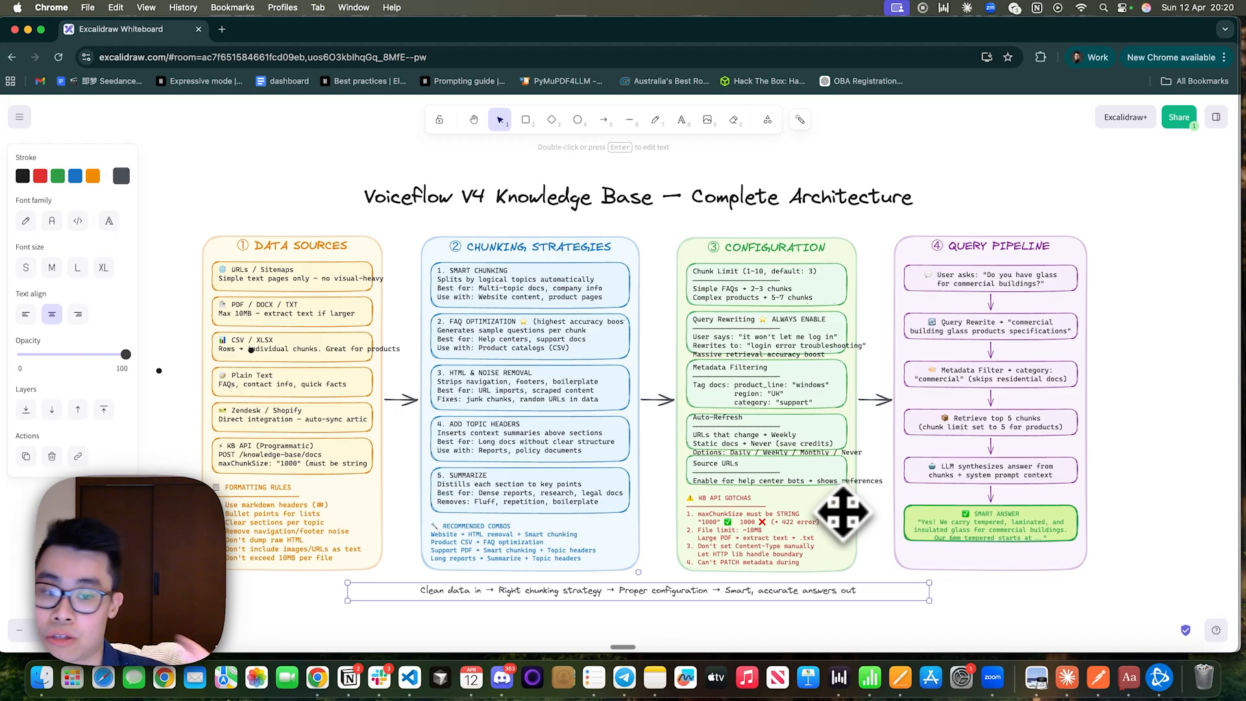
scroll(843, 511, up, 5)
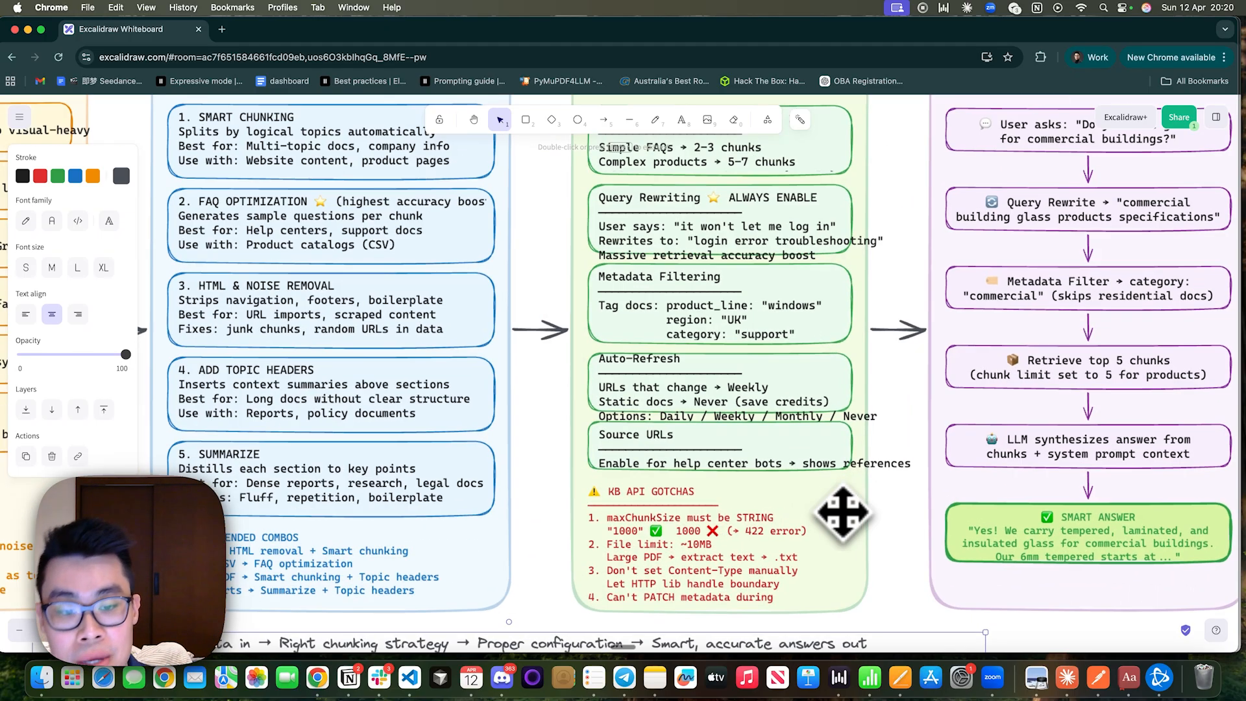
scroll(843, 508, down, 1)
click(704, 498)
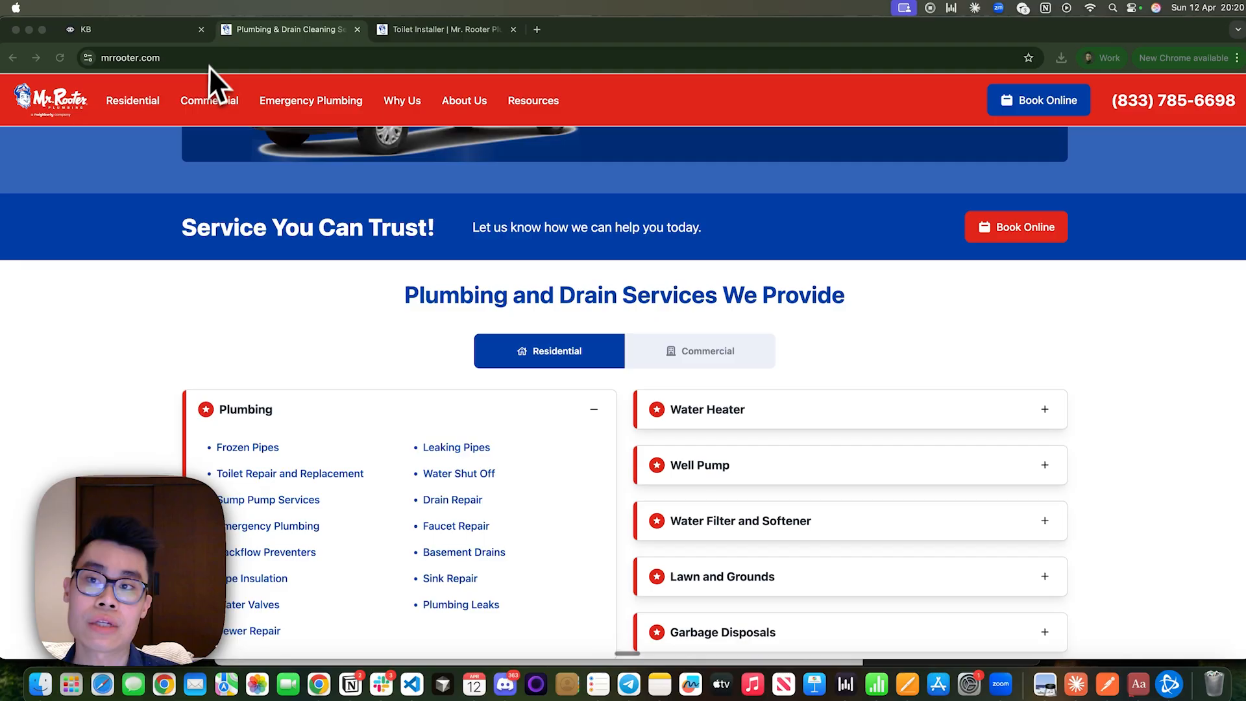
Switch to Voiceflow, close the FAQ Playbook and view the Knowledge base's options for adding a data source.
click(177, 32)
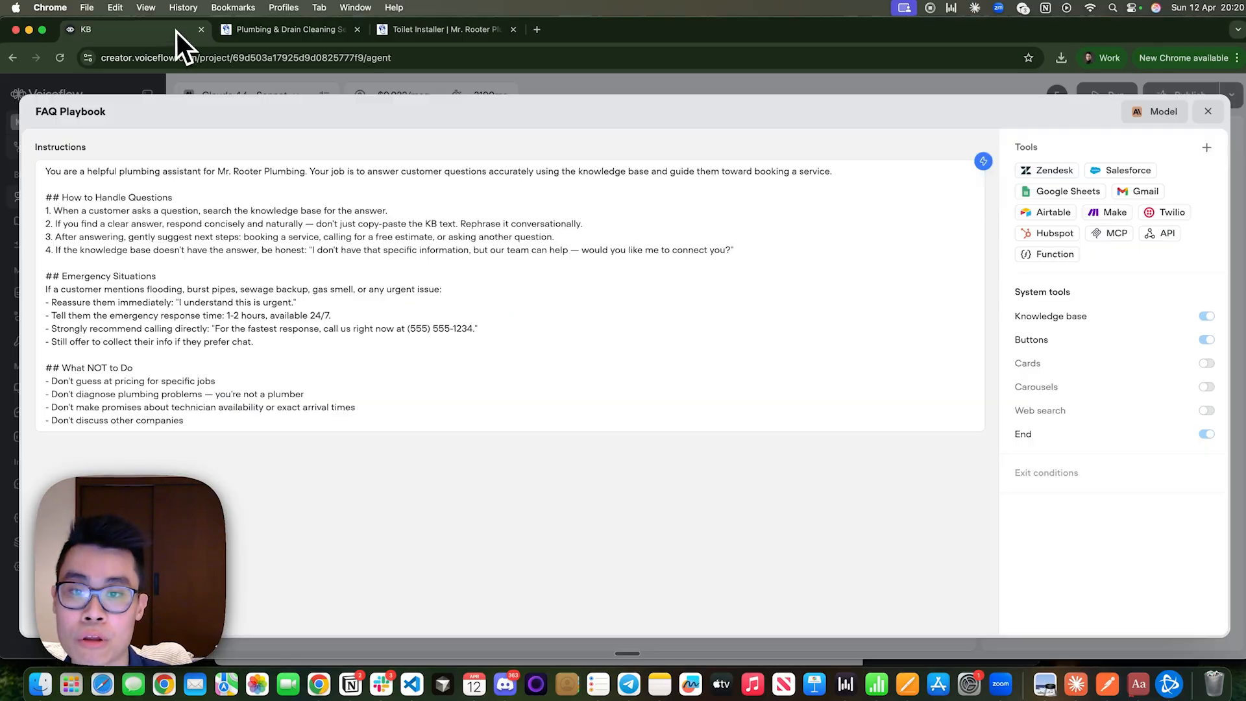
click(1197, 111)
click(58, 221)
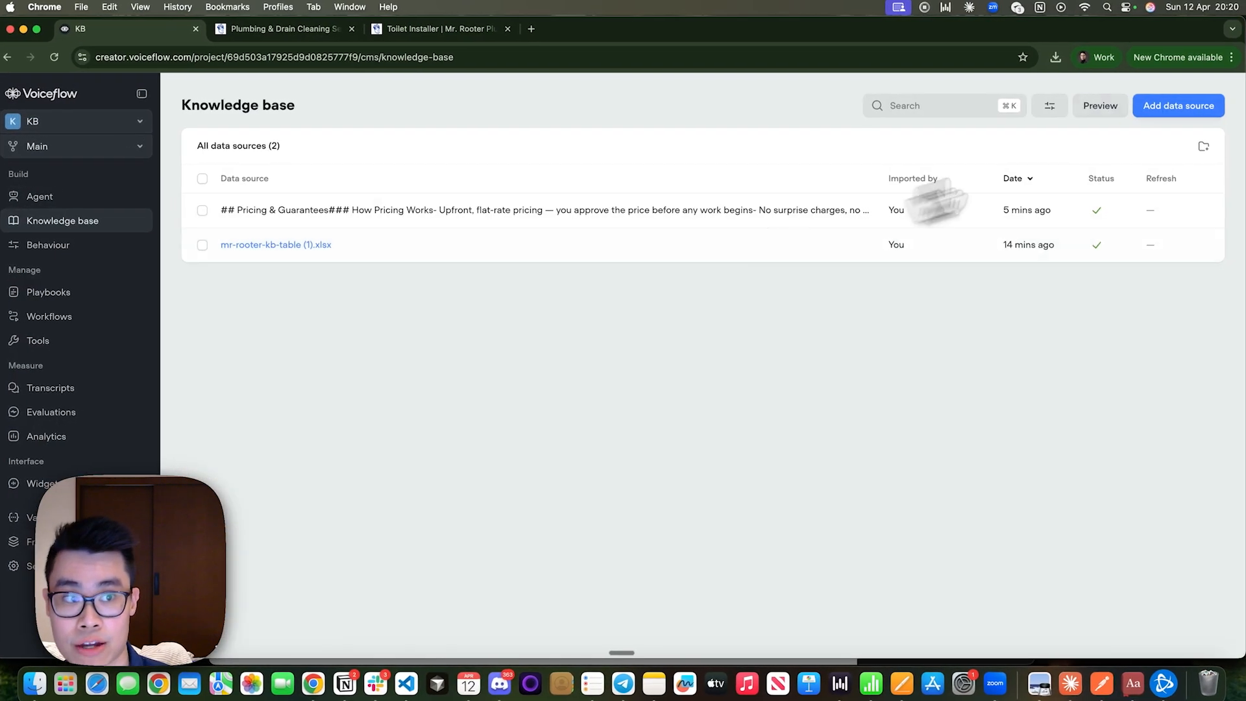
click(1160, 112)
click(846, 326)
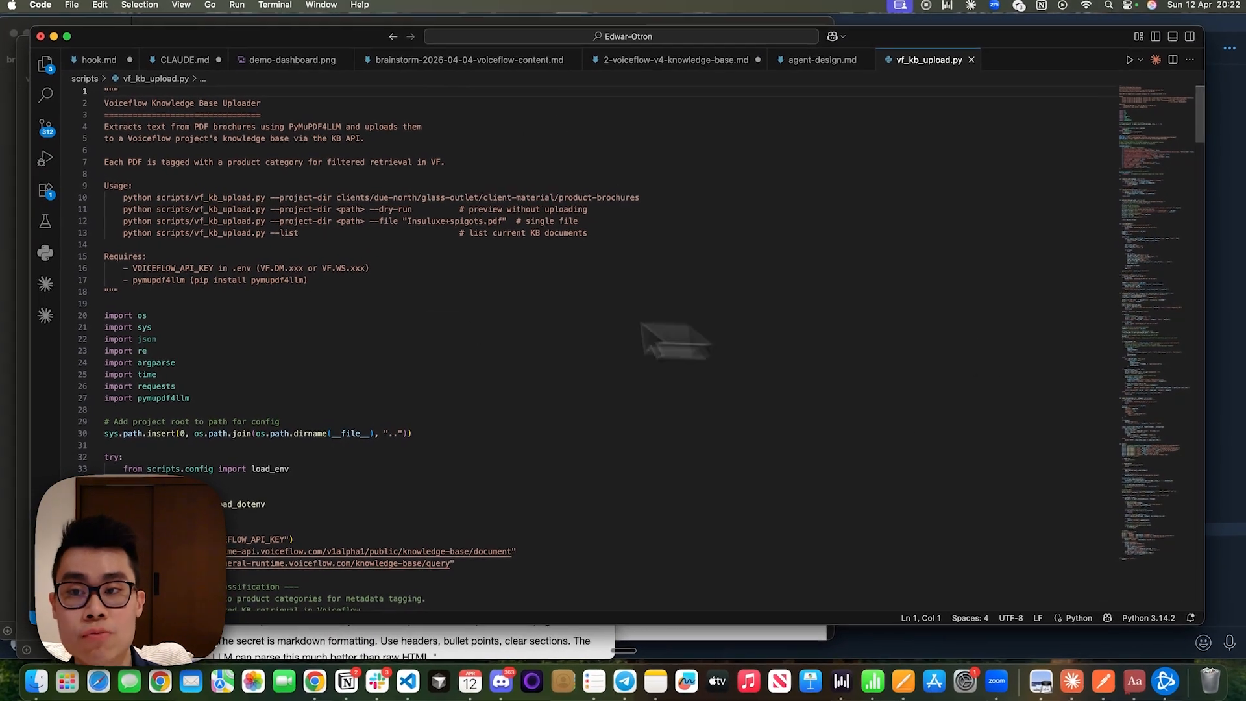
Examine the description, requirements, pymupdf4llm import and VOICEFLOW_API_KEY line of the vf_kb_upload.py script.
click(304, 270)
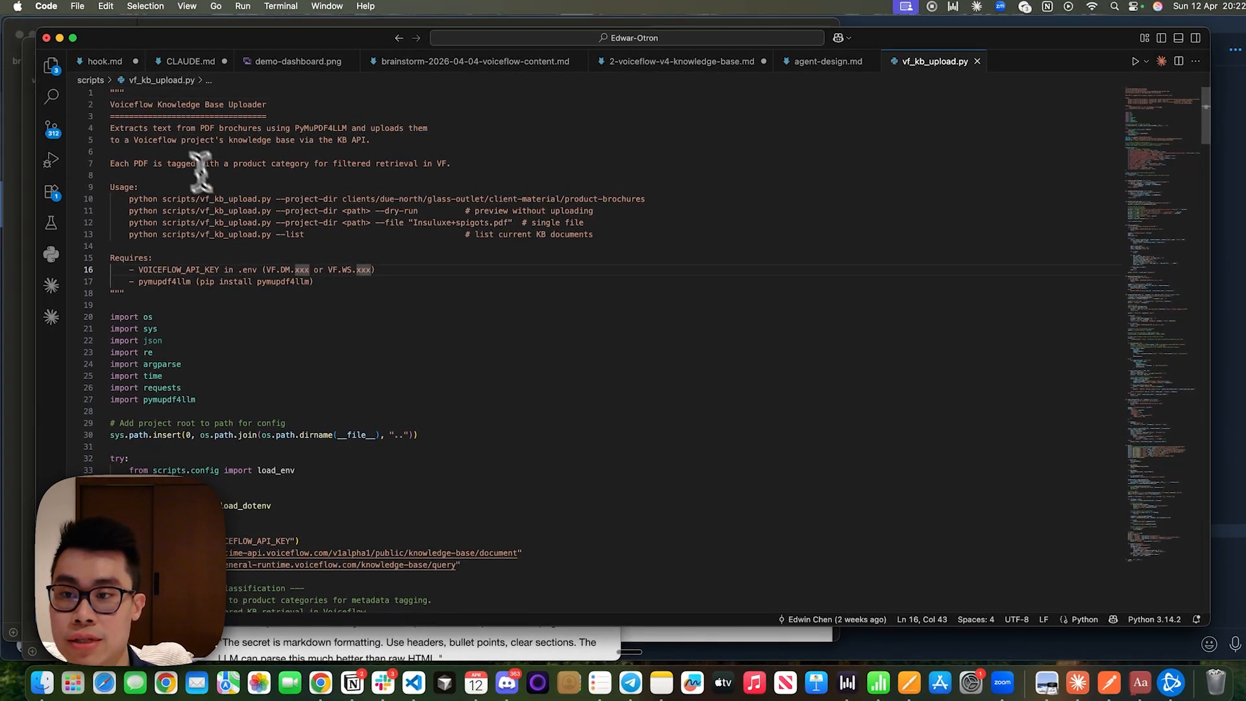
click(129, 139)
drag(129, 140, 417, 286)
click(417, 286)
drag(190, 139, 440, 344)
click(440, 344)
click(214, 396)
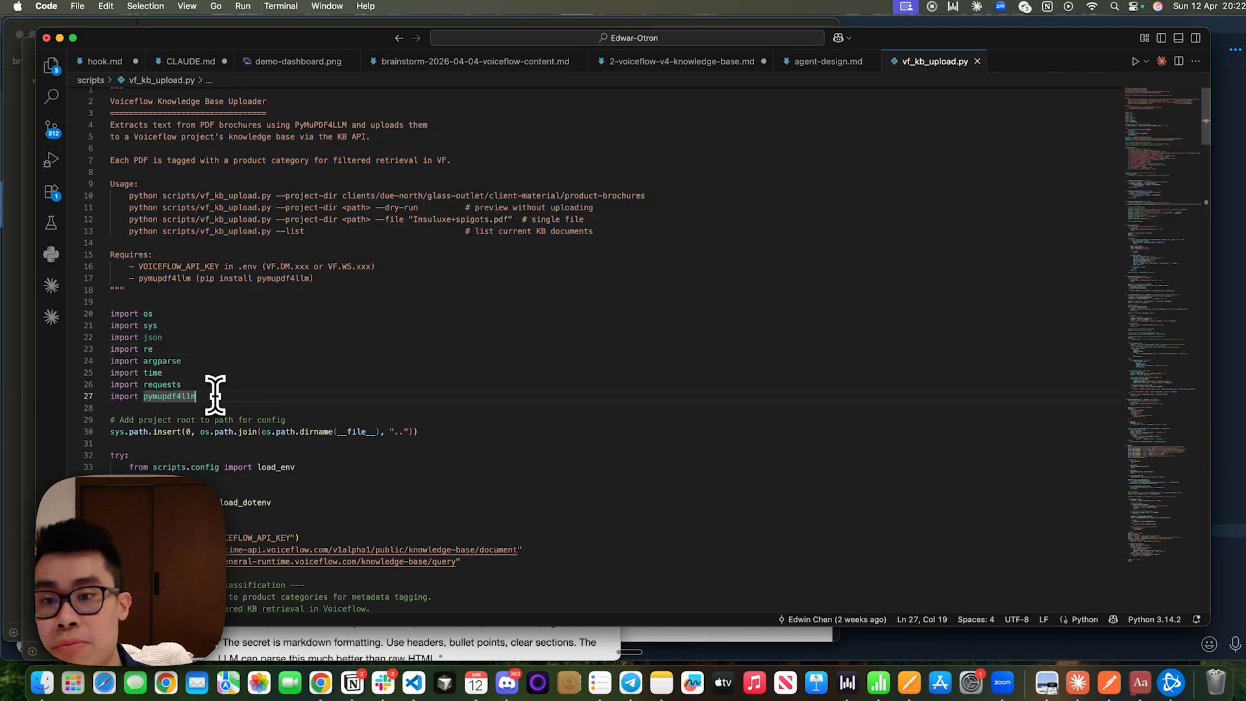
drag(295, 124, 345, 125)
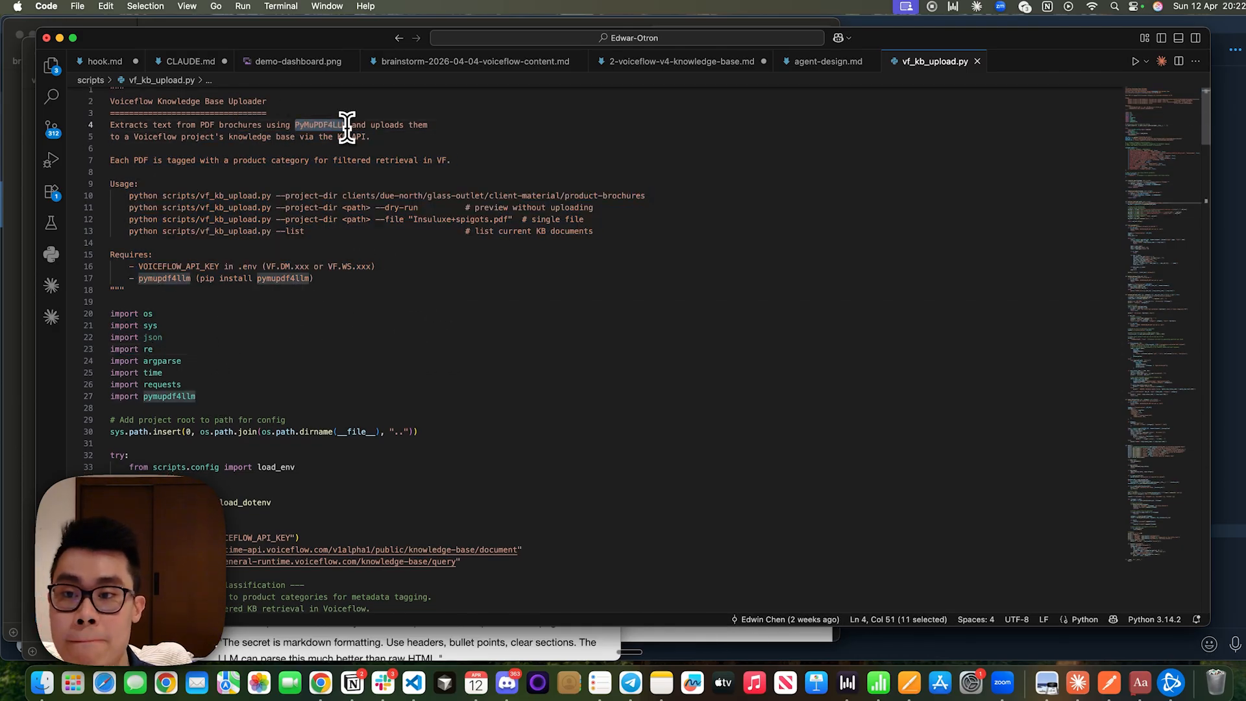
click(321, 397)
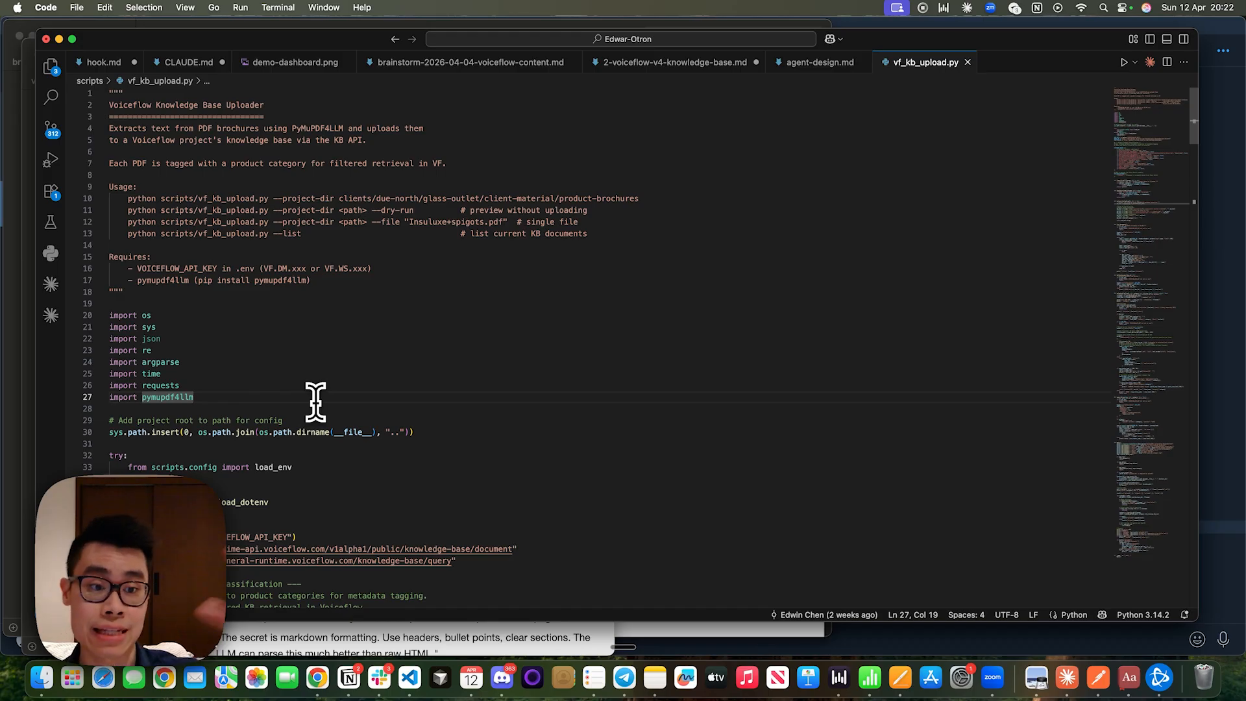
scroll(316, 401, down, 7)
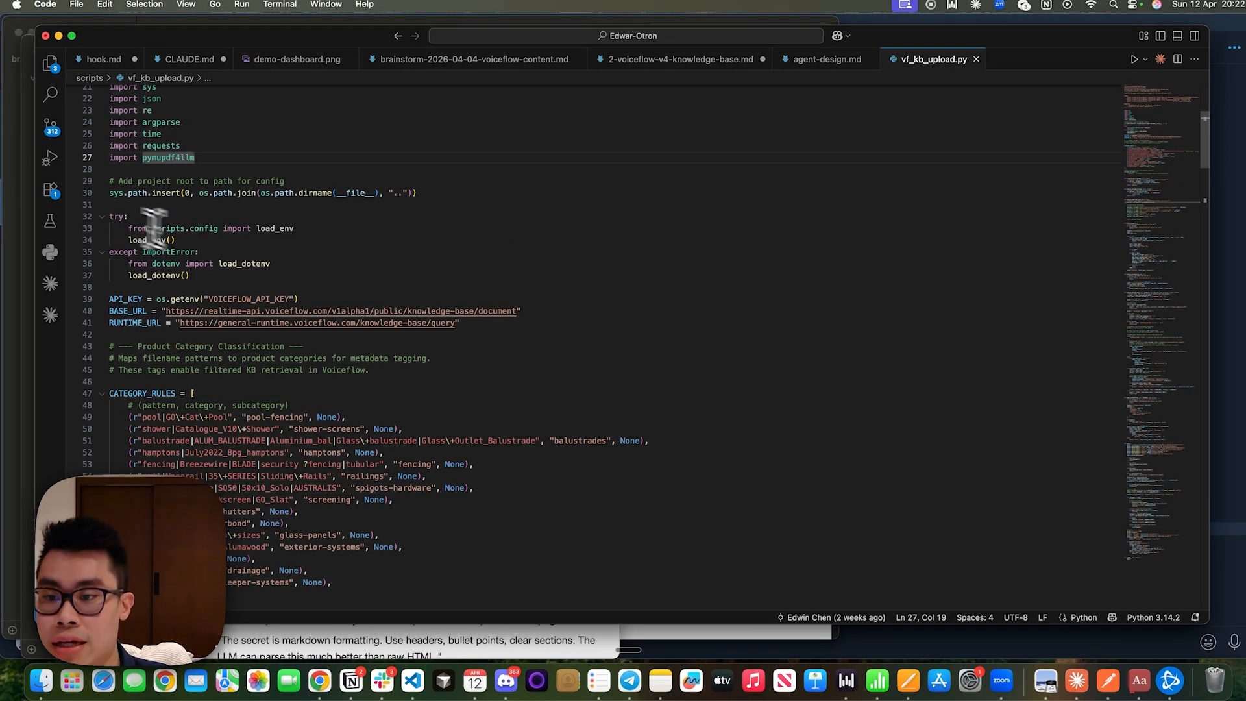
drag(290, 299, 225, 302)
Switch to Voiceflow and copy the primary key from the project's API keys settings.
key(super+Tab)
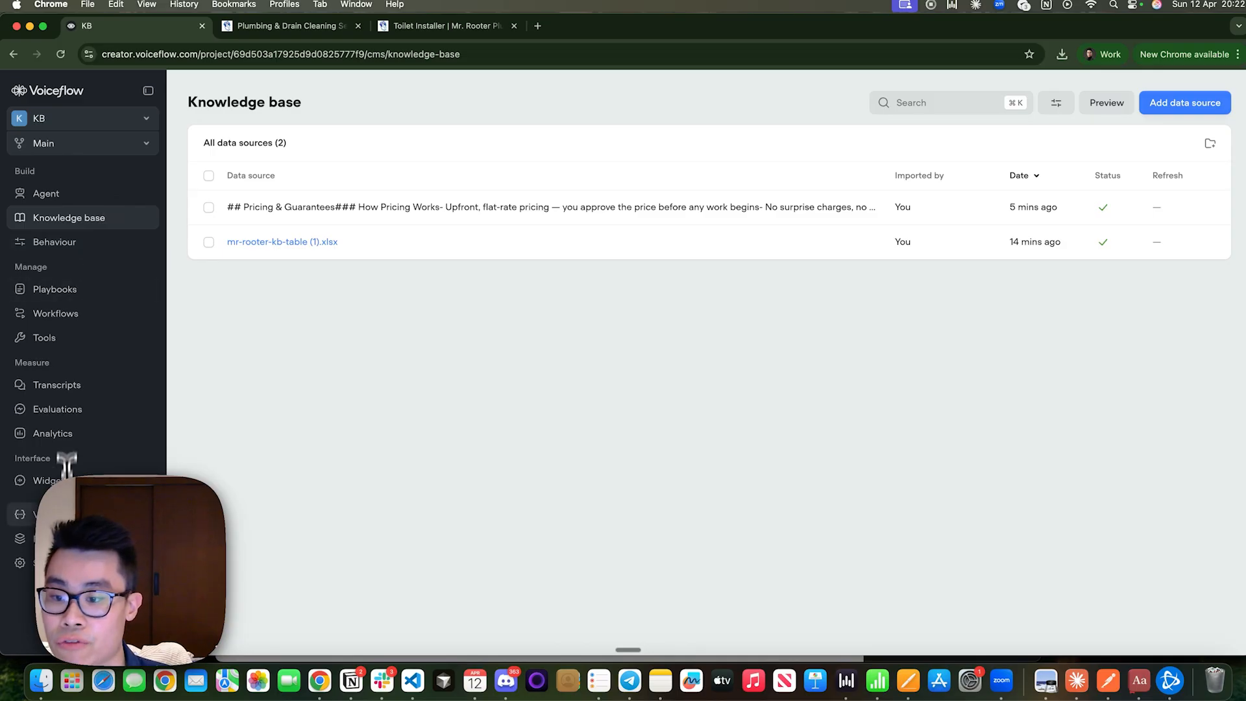
click(20, 562)
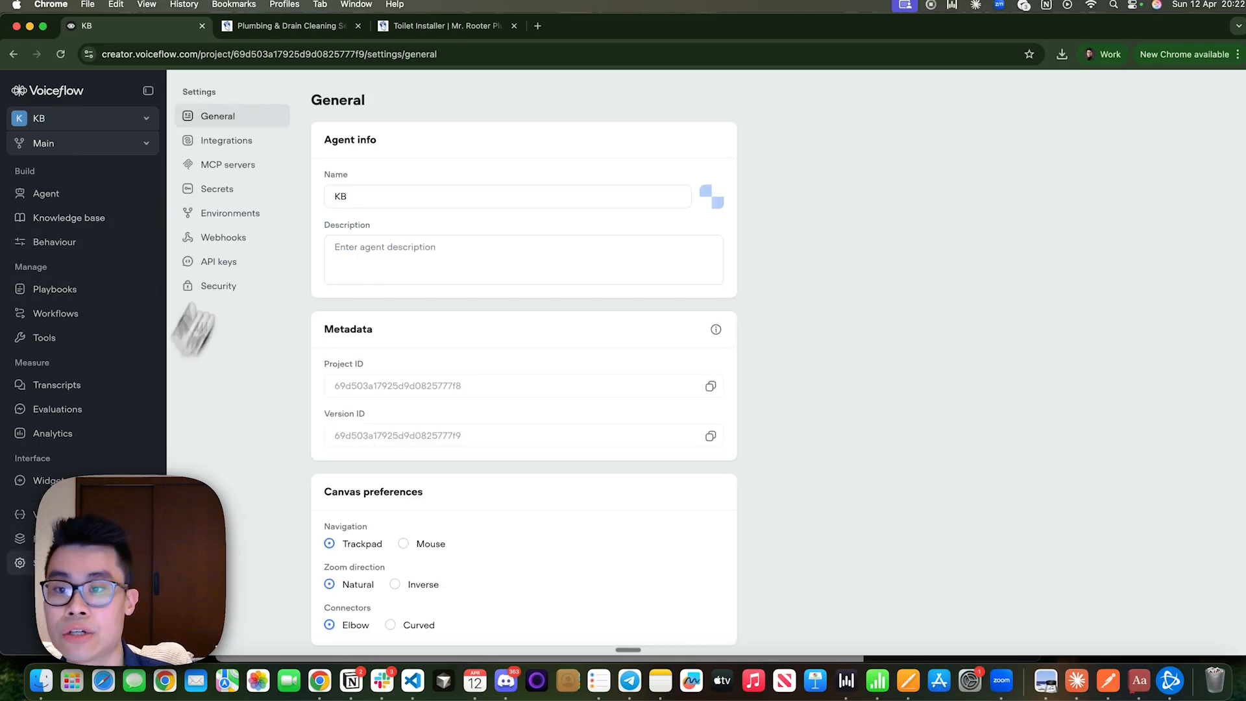
click(224, 263)
click(683, 198)
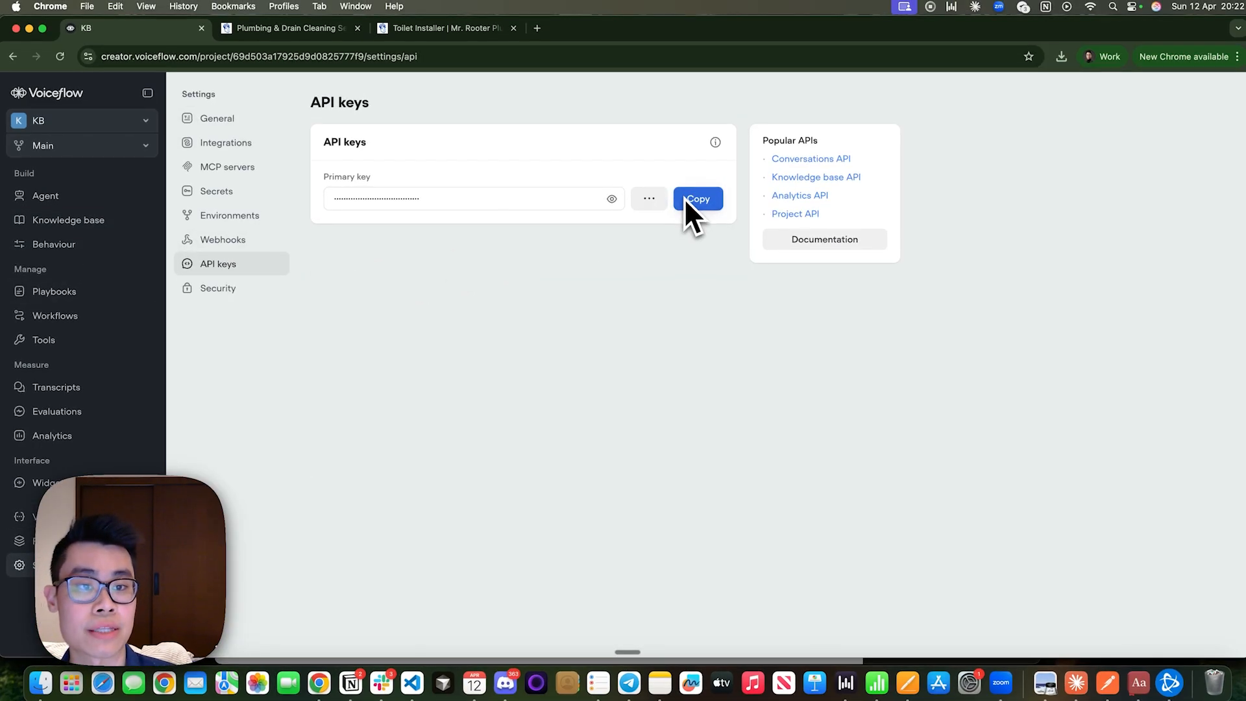
Switch back to vf_kb_upload.py in VS Code and examine the API_KEY line and the BASE_URL knowledge base document endpoint.
key(super+Tab)
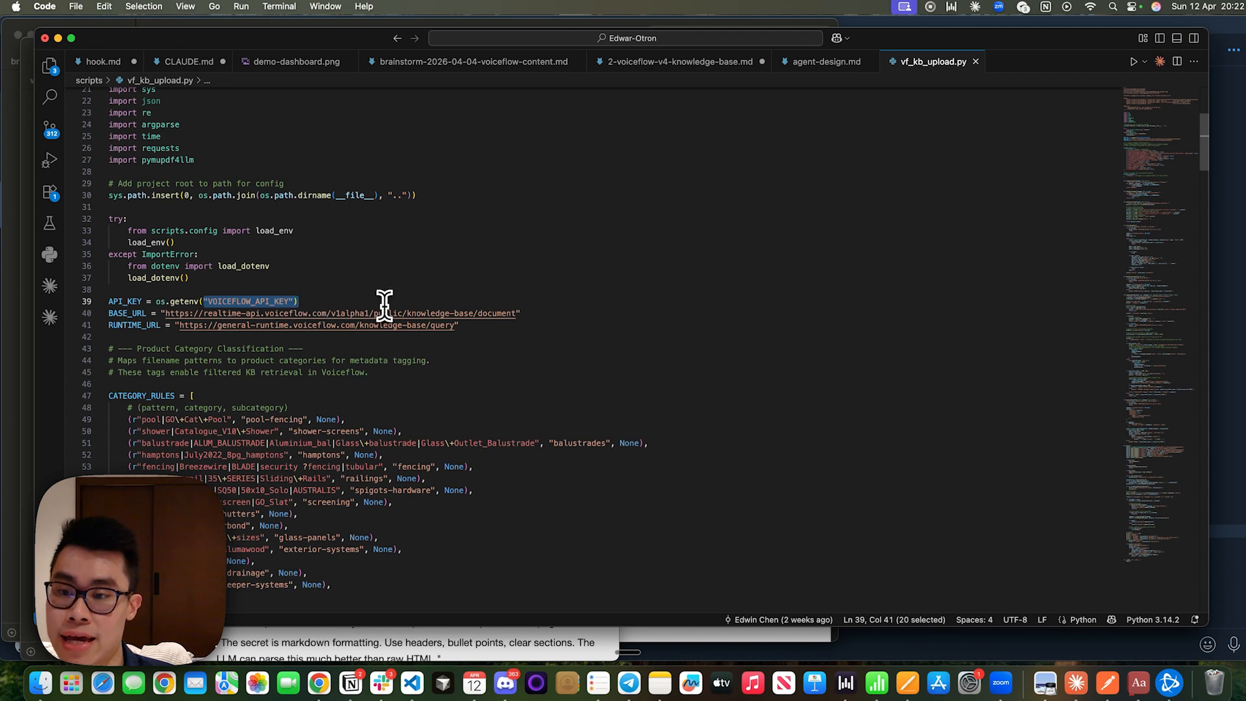
click(384, 302)
drag(514, 316, 177, 316)
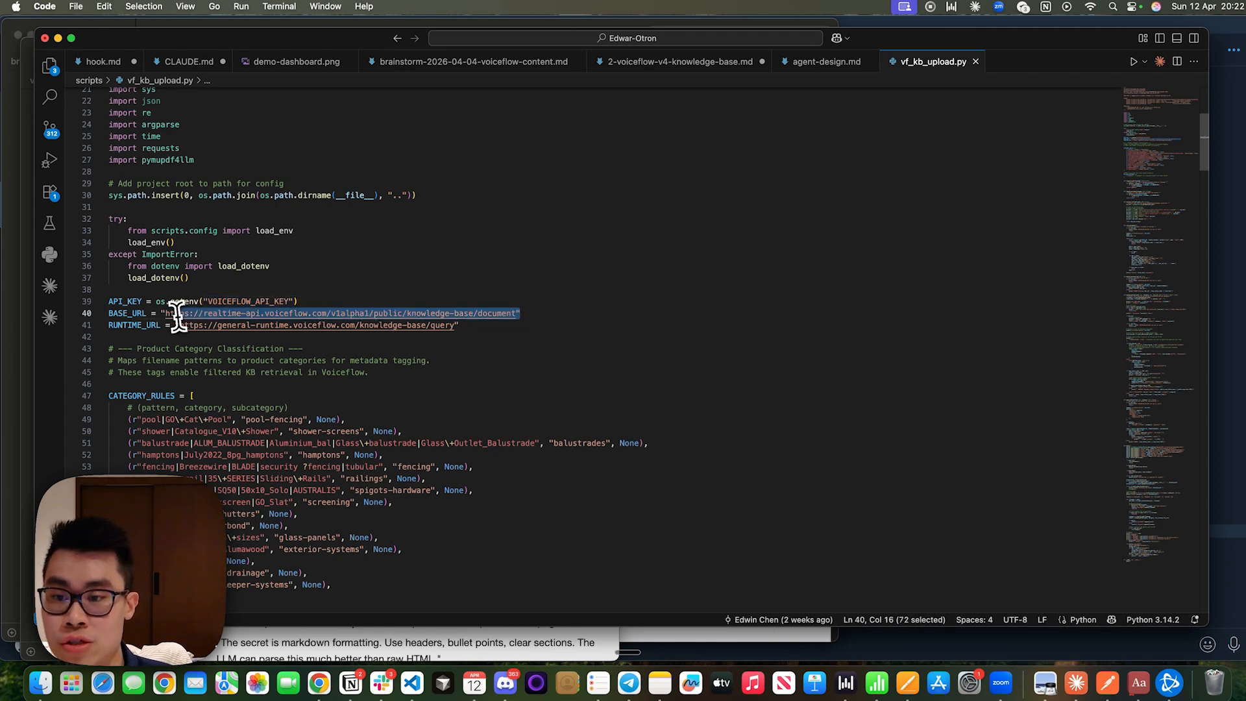
Examine the BASE_URL document endpoint and the RUNTIME_URL knowledge base query endpoint in vf_kb_upload.py.
click(297, 314)
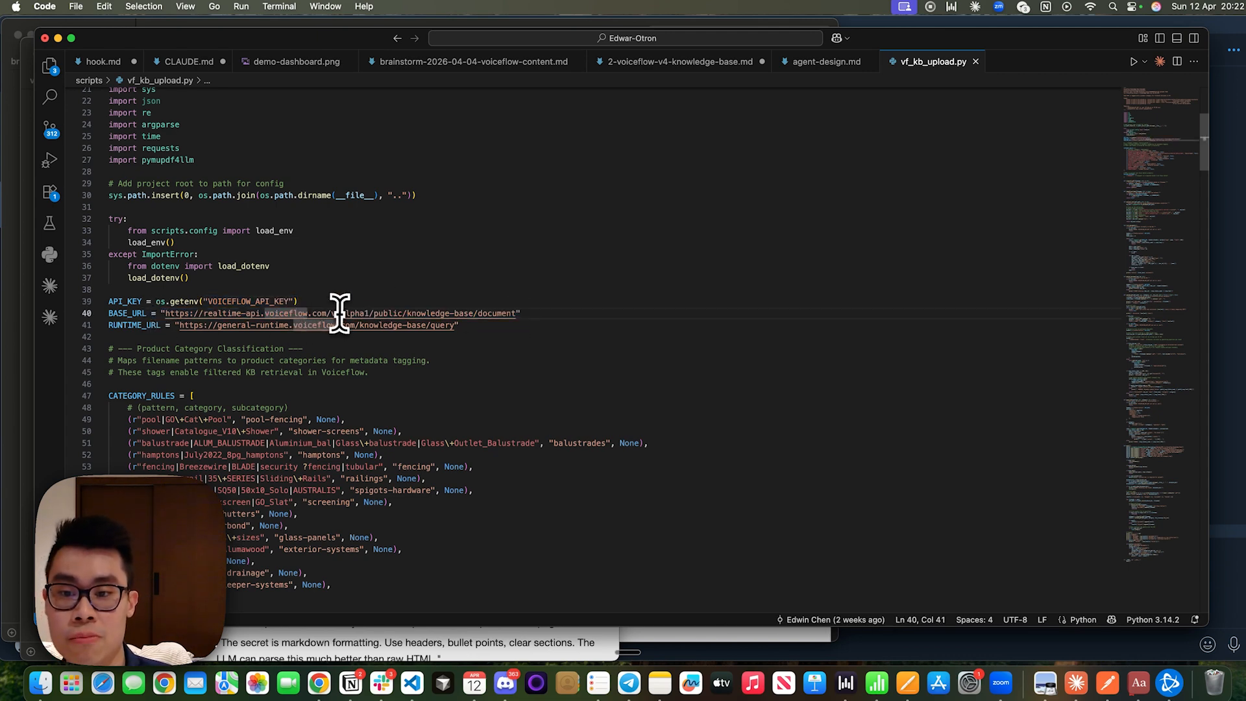
drag(334, 314, 132, 325)
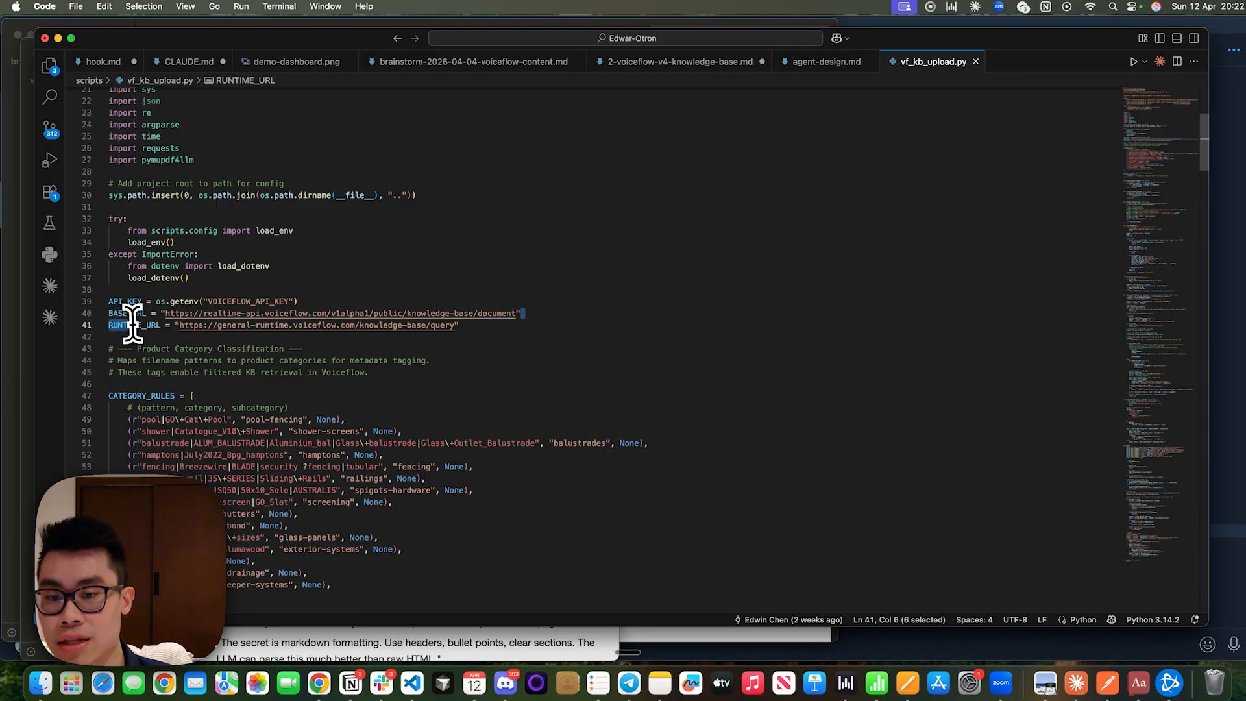
click(133, 335)
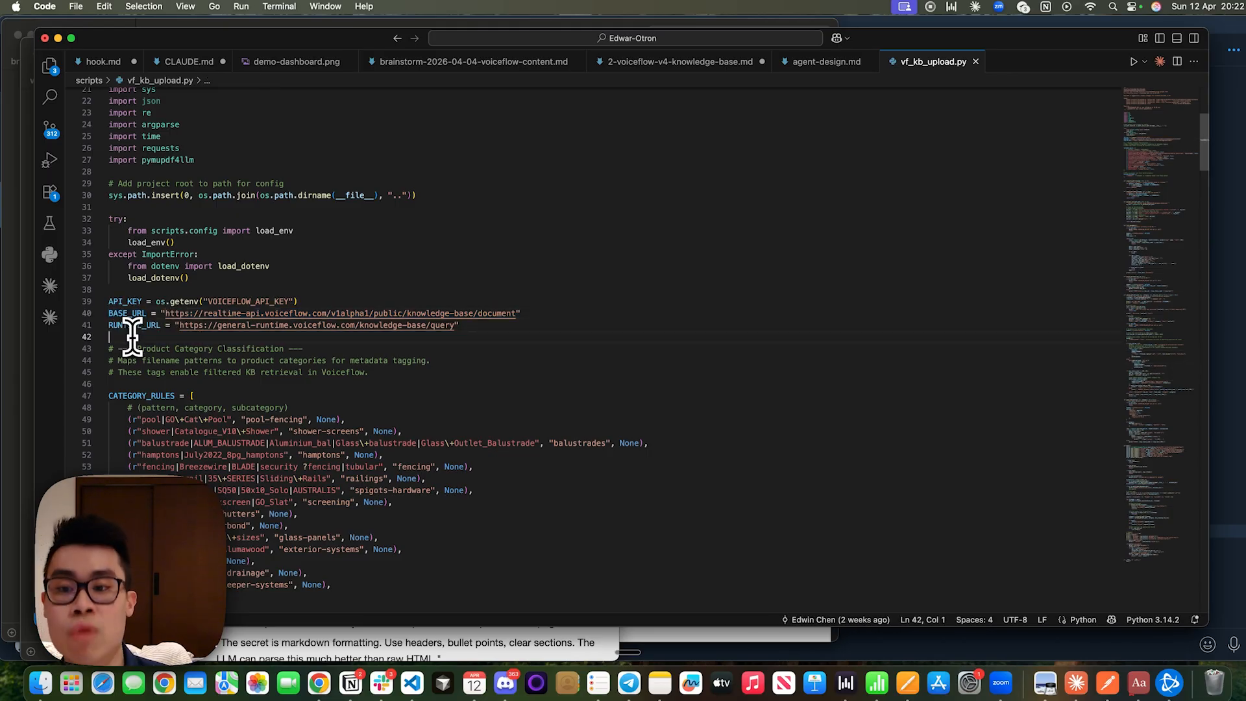
drag(170, 324, 479, 330)
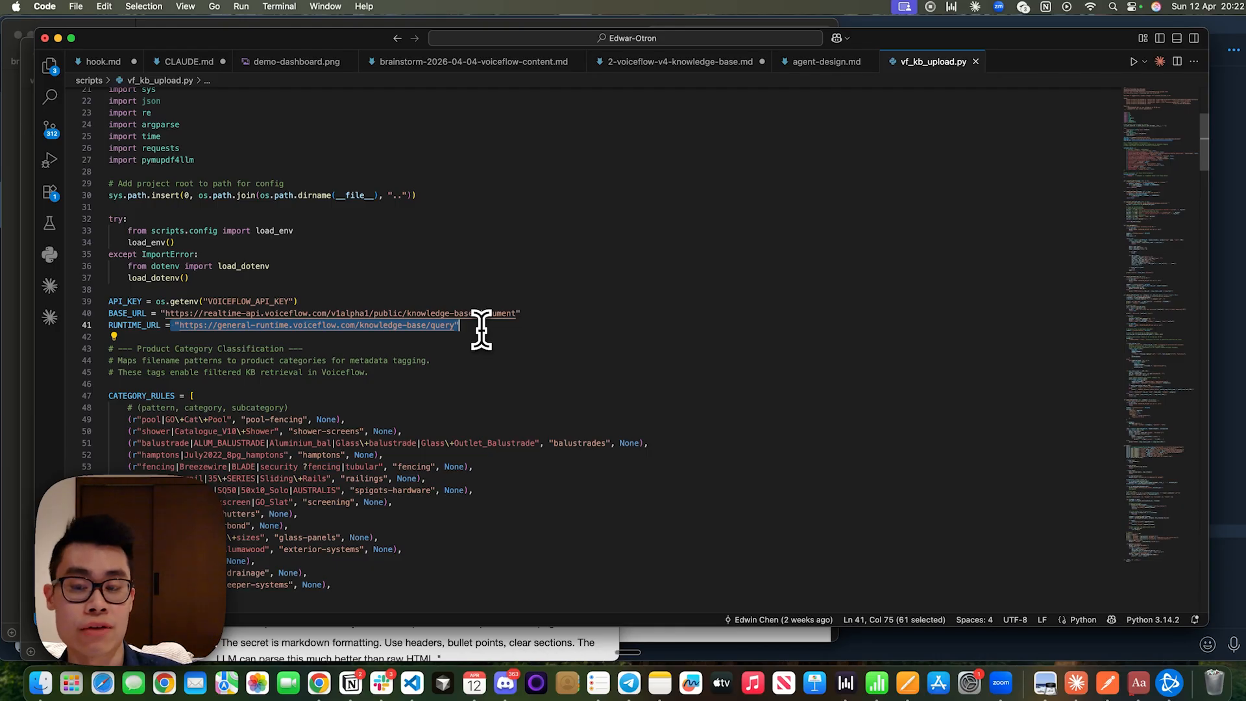
click(481, 330)
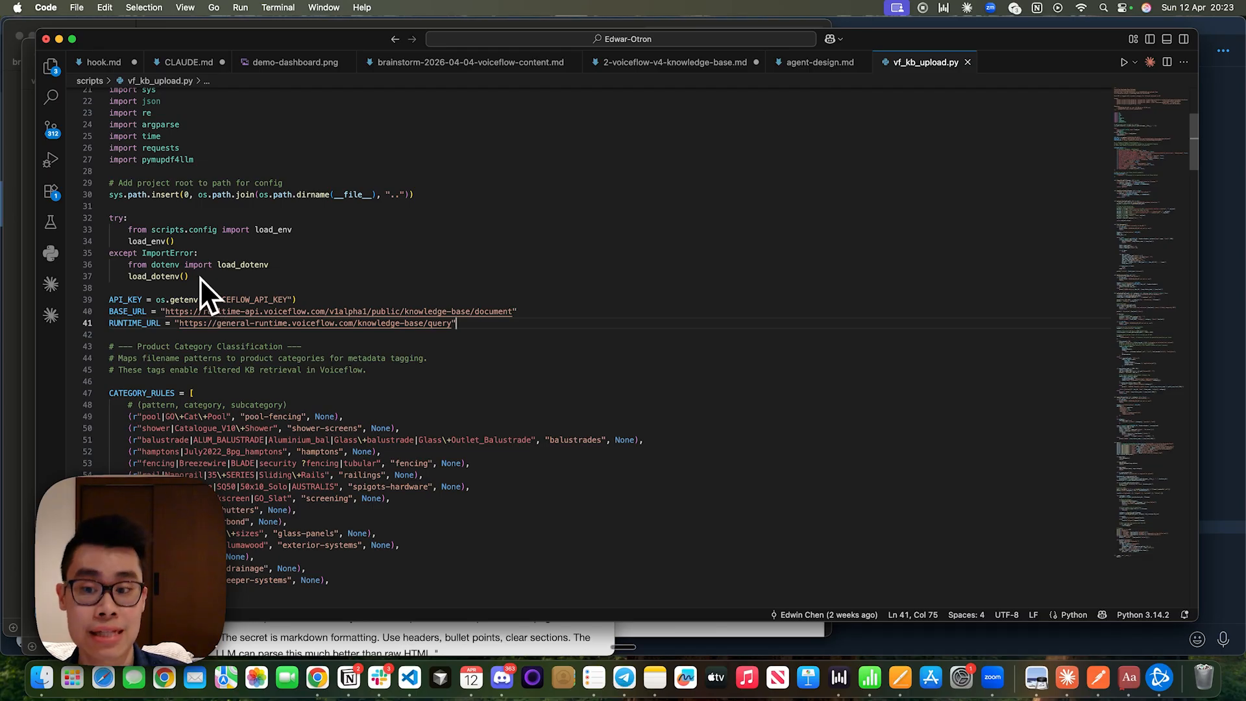
drag(179, 323, 631, 319)
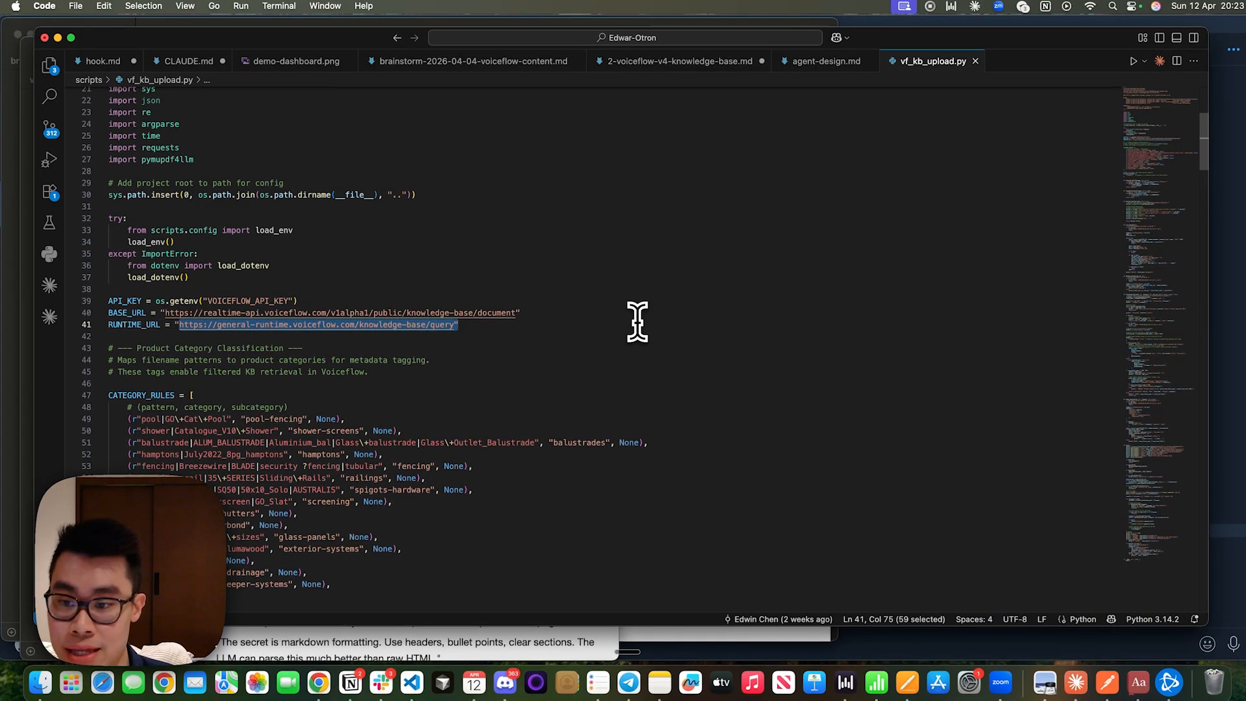
Skim the rest of vf_kb_upload.py and examine the opening lines and API key check of the upload_pdf function.
scroll(637, 321, down, 15)
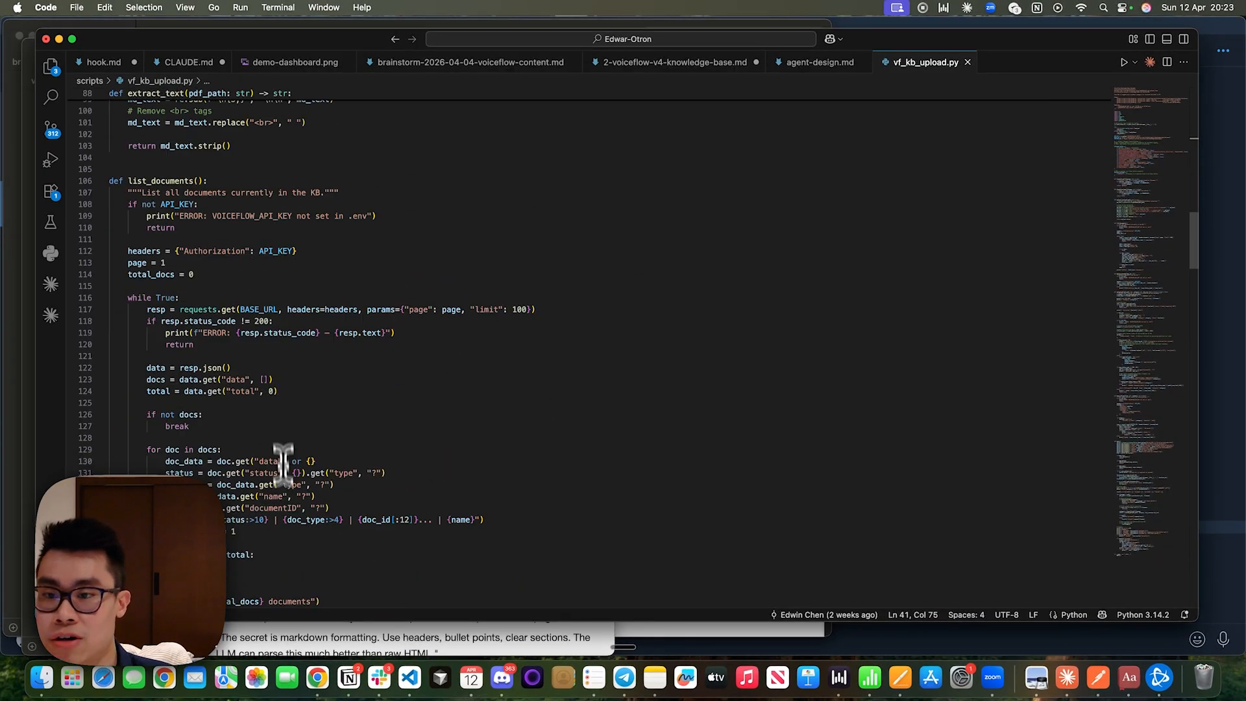
scroll(237, 309, down, 20)
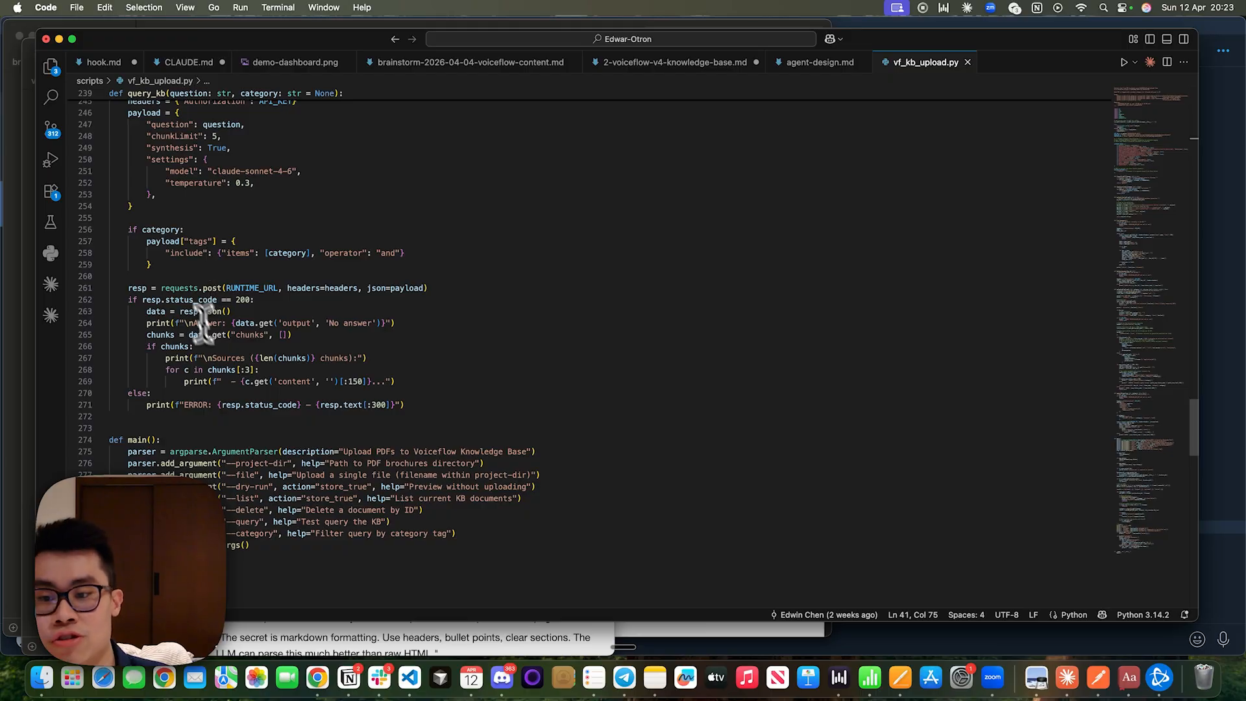
scroll(203, 323, down, 15)
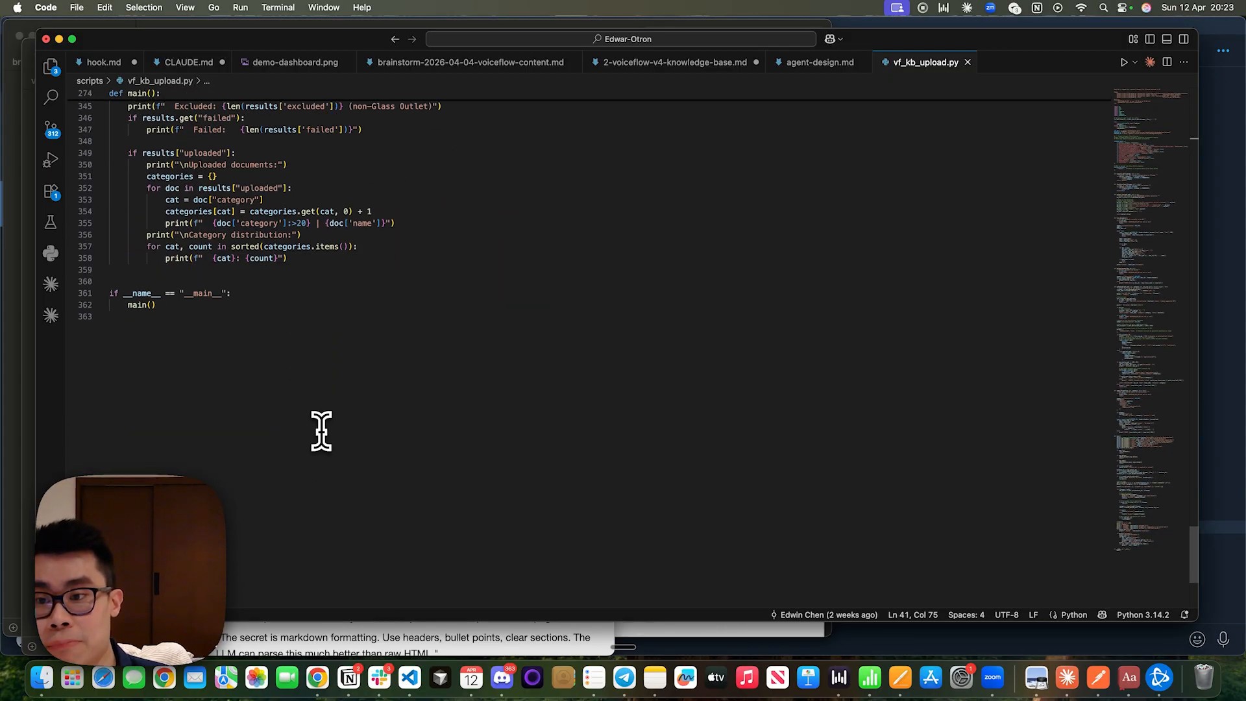
scroll(321, 430, up, 20)
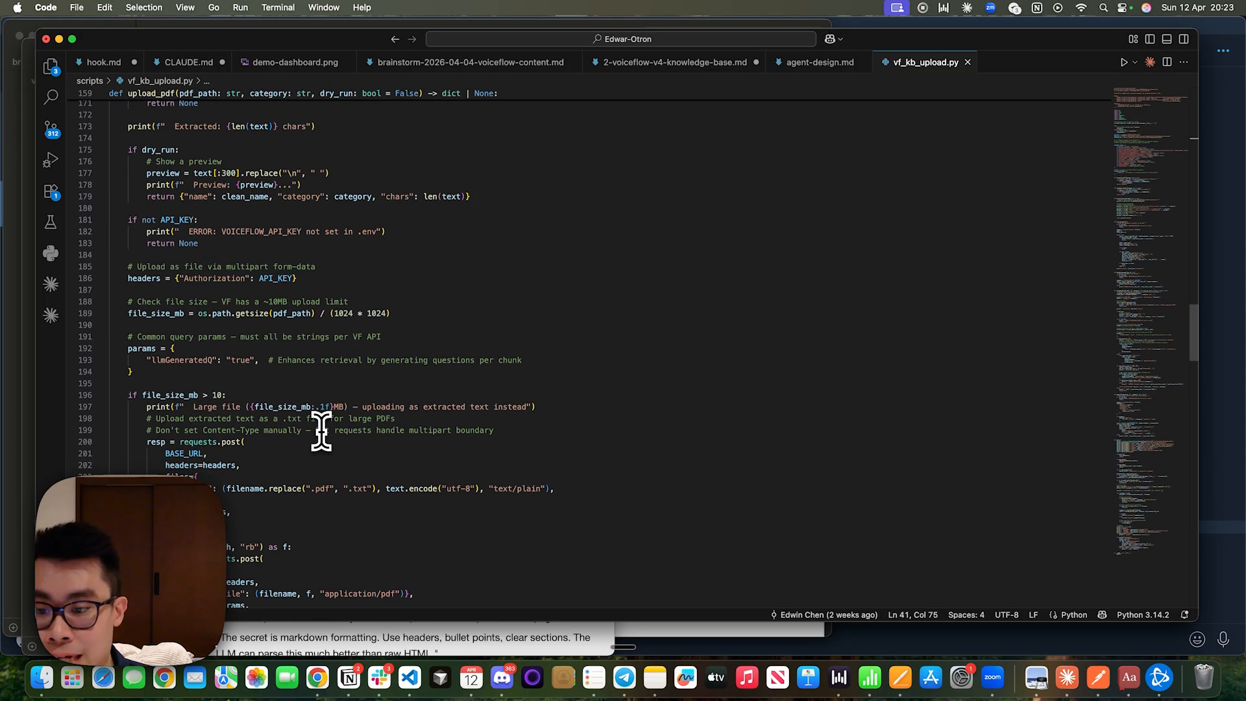
scroll(321, 430, up, 10)
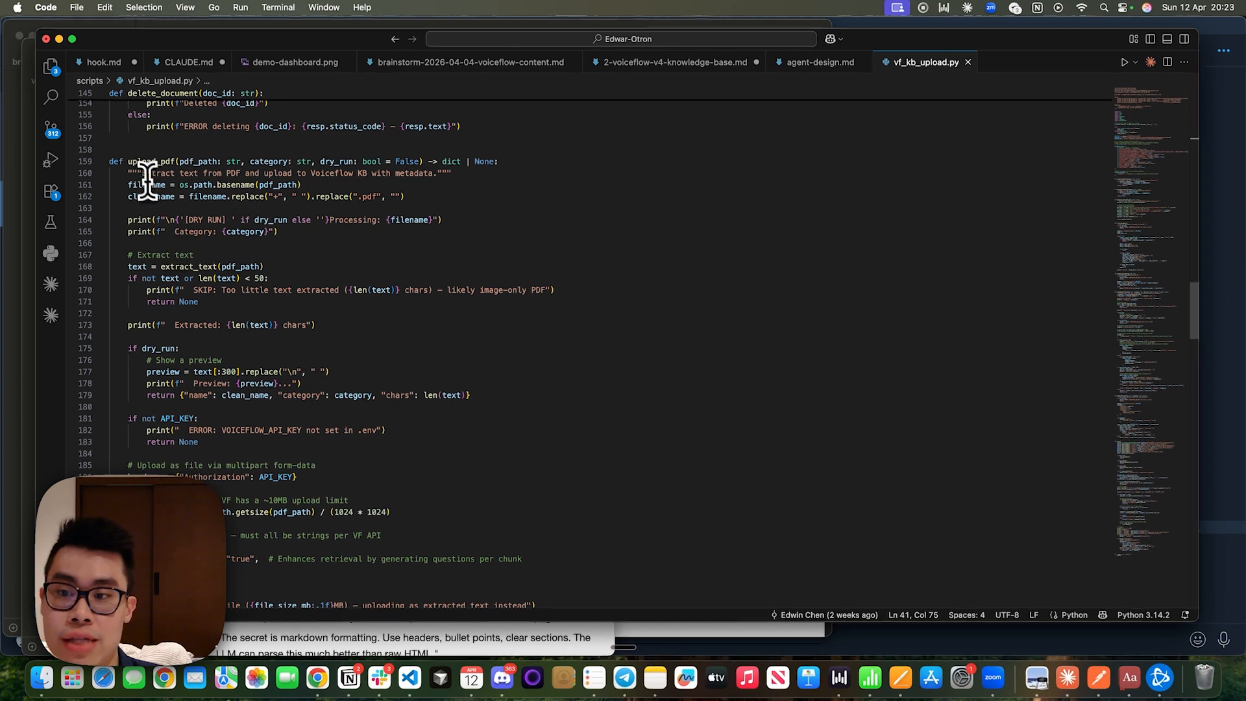
drag(112, 162, 112, 208)
drag(200, 220, 375, 417)
click(376, 418)
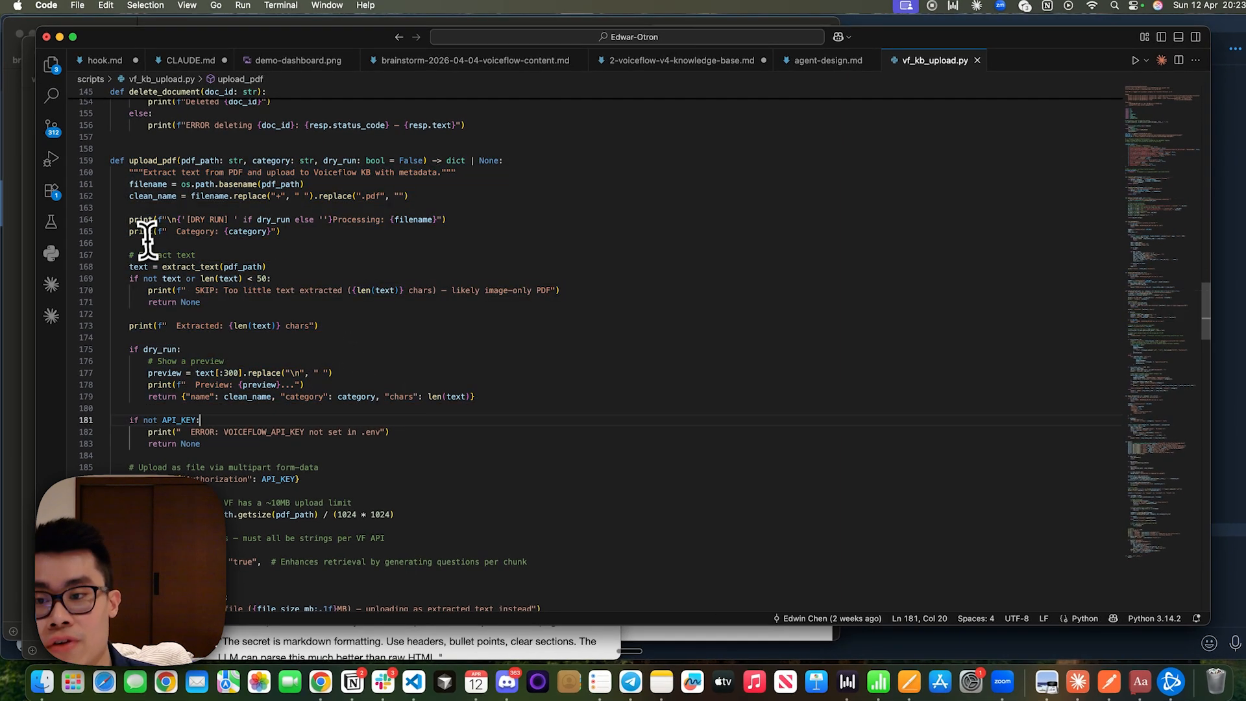
Examine the Extract text block of upload_pdf that calls extract_text and skips PDFs with too little text.
drag(146, 241, 95, 250)
click(329, 322)
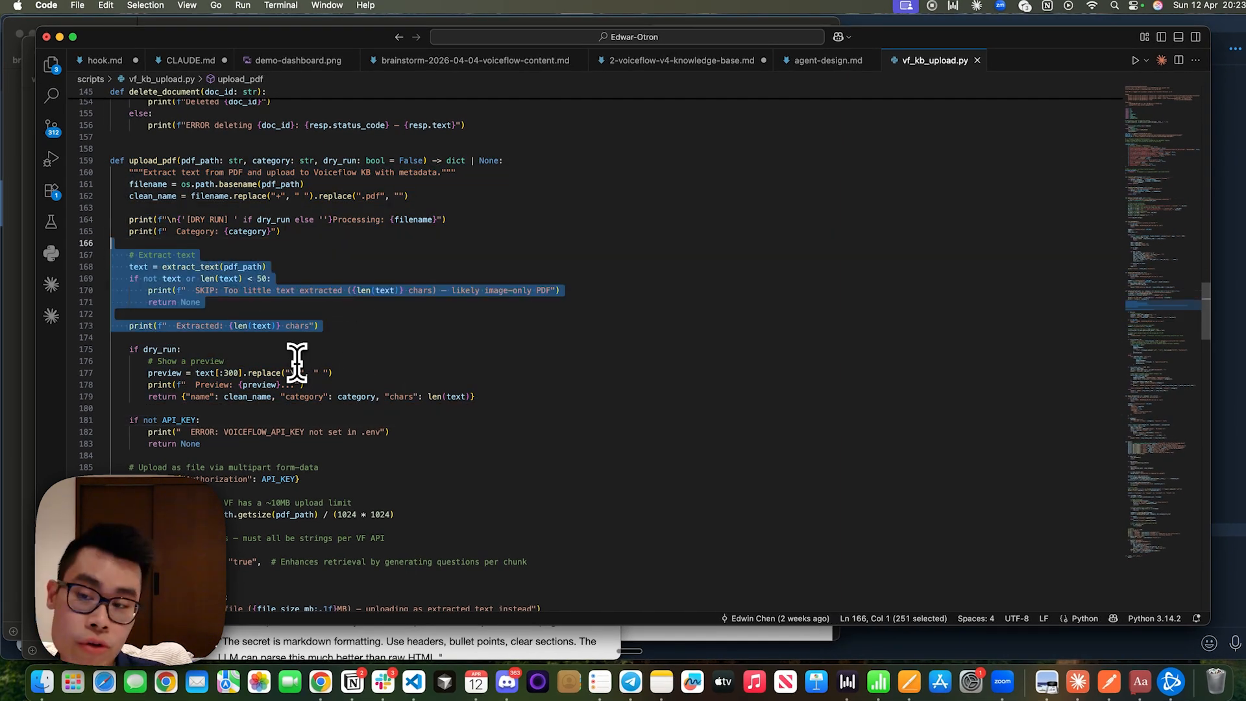
click(323, 326)
drag(322, 325, 109, 255)
Examine the requests.post call in upload_pdf that uploads PDFs over 10 MB as extracted .txt files.
scroll(208, 322, down, 4)
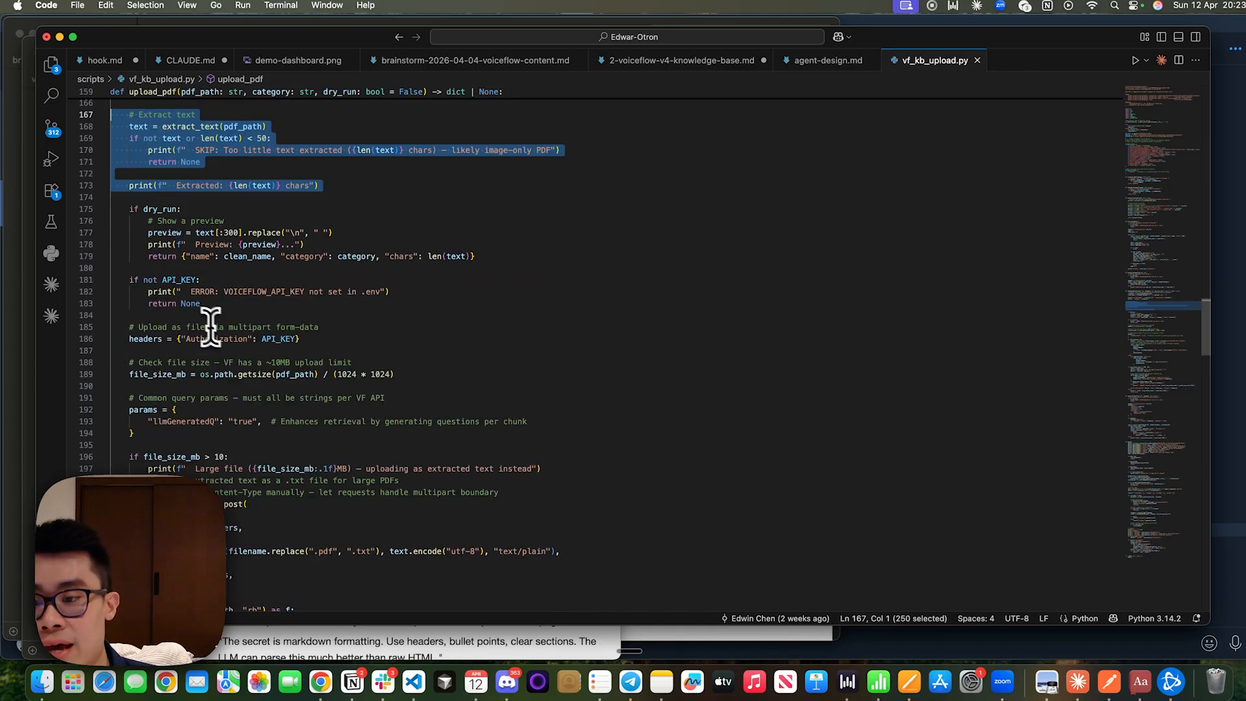
scroll(145, 357, down, 4)
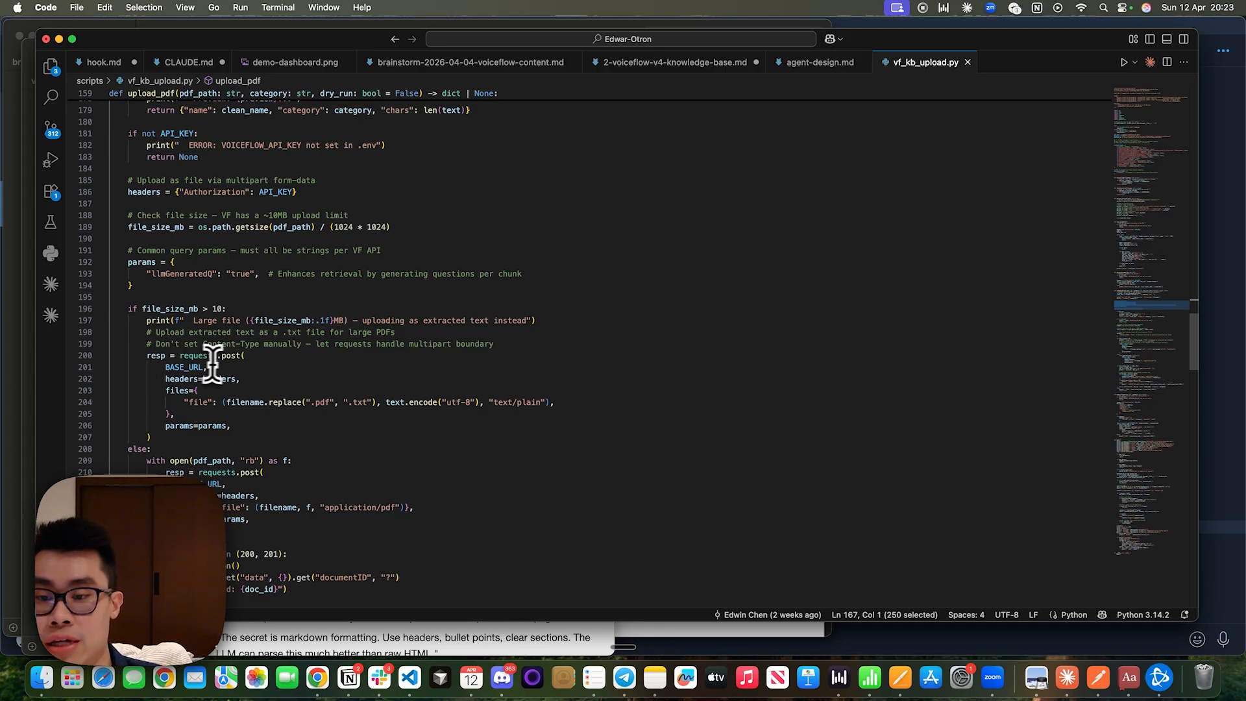
drag(223, 357, 237, 441)
click(238, 441)
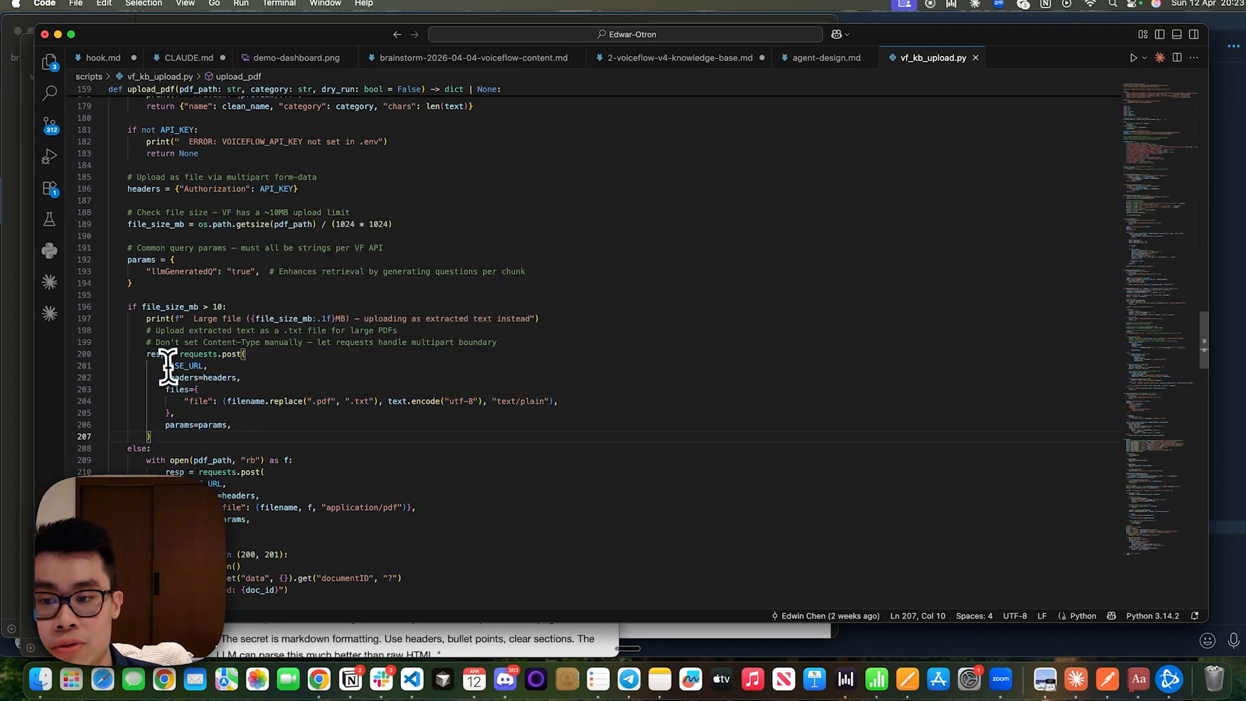
drag(168, 366, 134, 378)
click(261, 366)
drag(198, 400, 662, 412)
scroll(662, 411, down, 2)
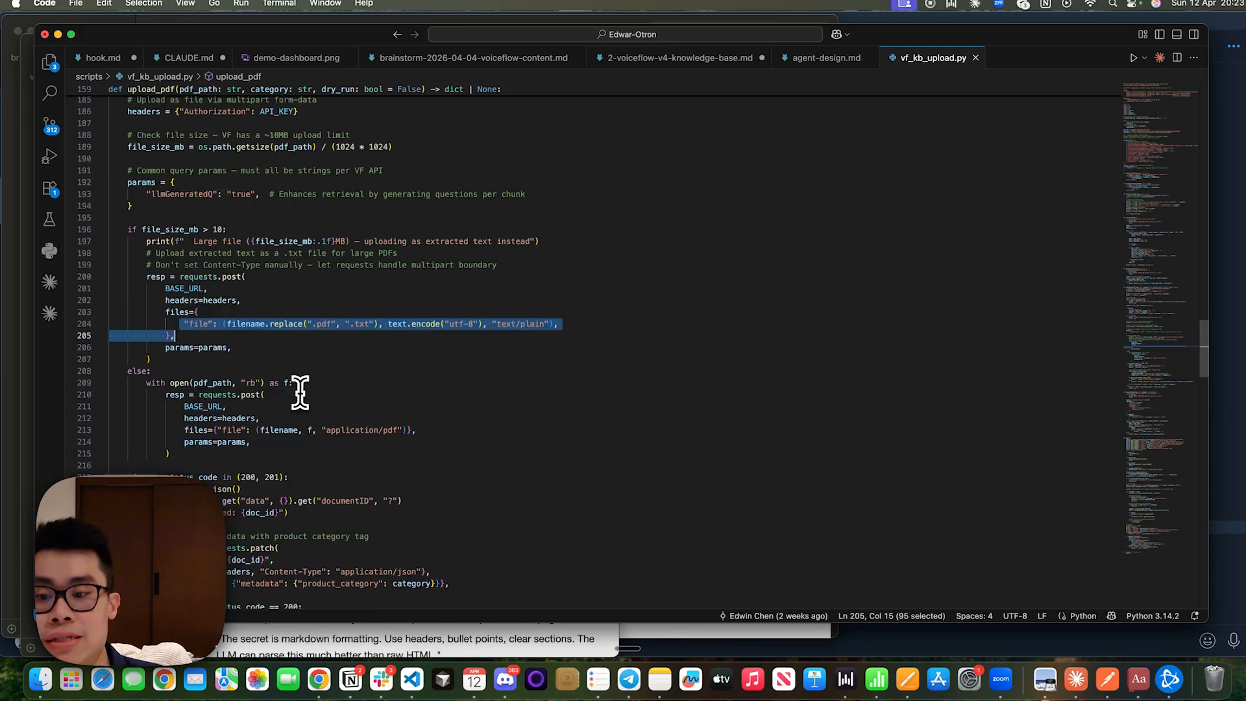
Examine the requests.patch call that tags documents with product_category metadata, and the query_kb function below it.
click(300, 392)
scroll(301, 392, down, 1)
scroll(301, 392, down, 2)
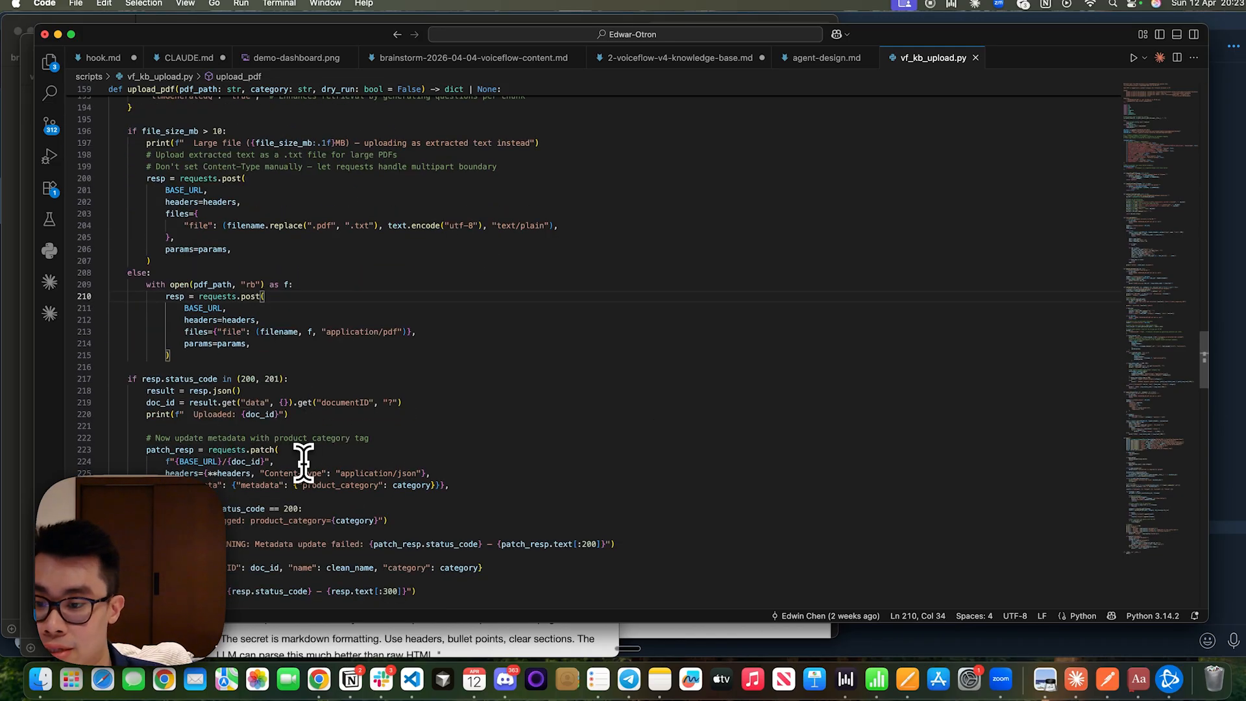
drag(170, 438, 425, 438)
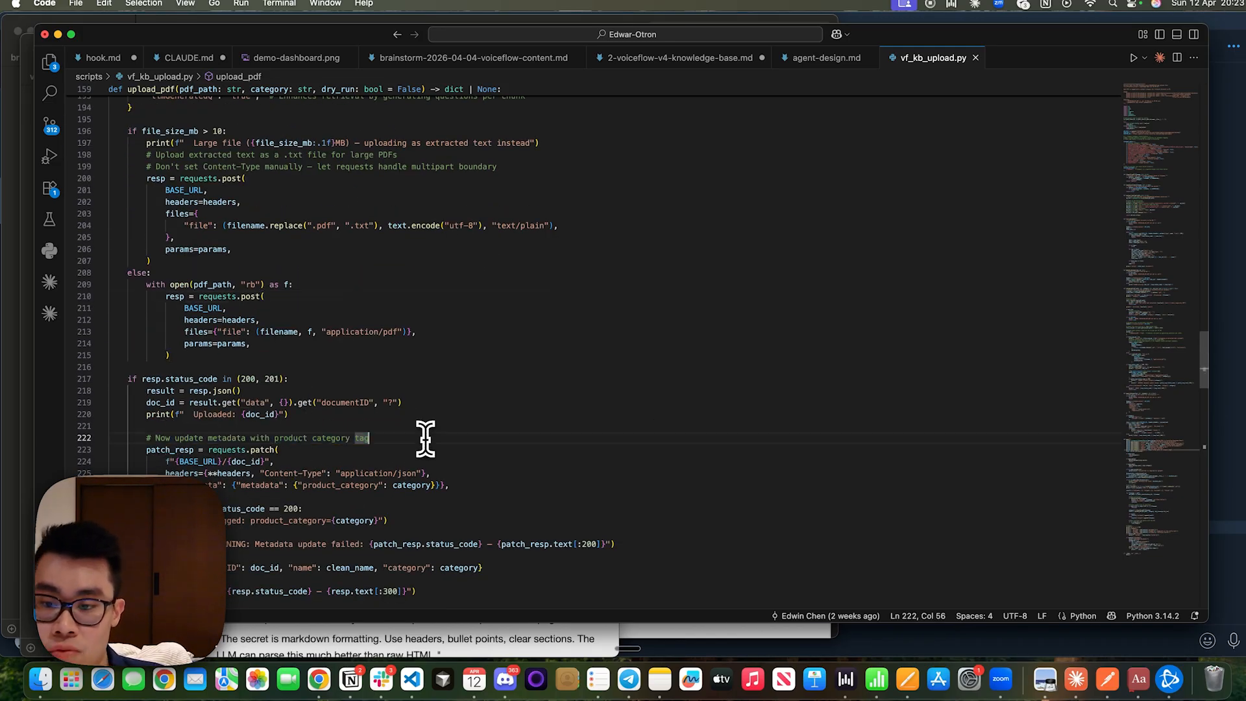
drag(156, 450, 423, 502)
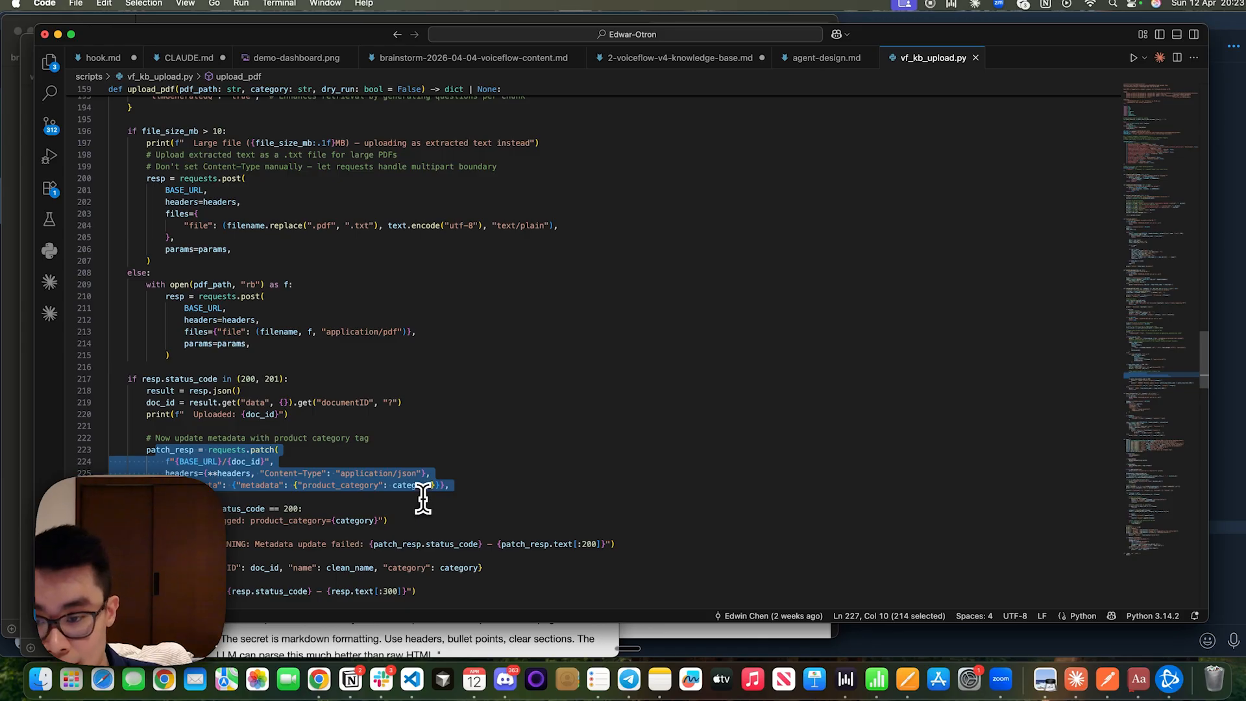
click(423, 500)
drag(184, 483, 505, 485)
click(504, 485)
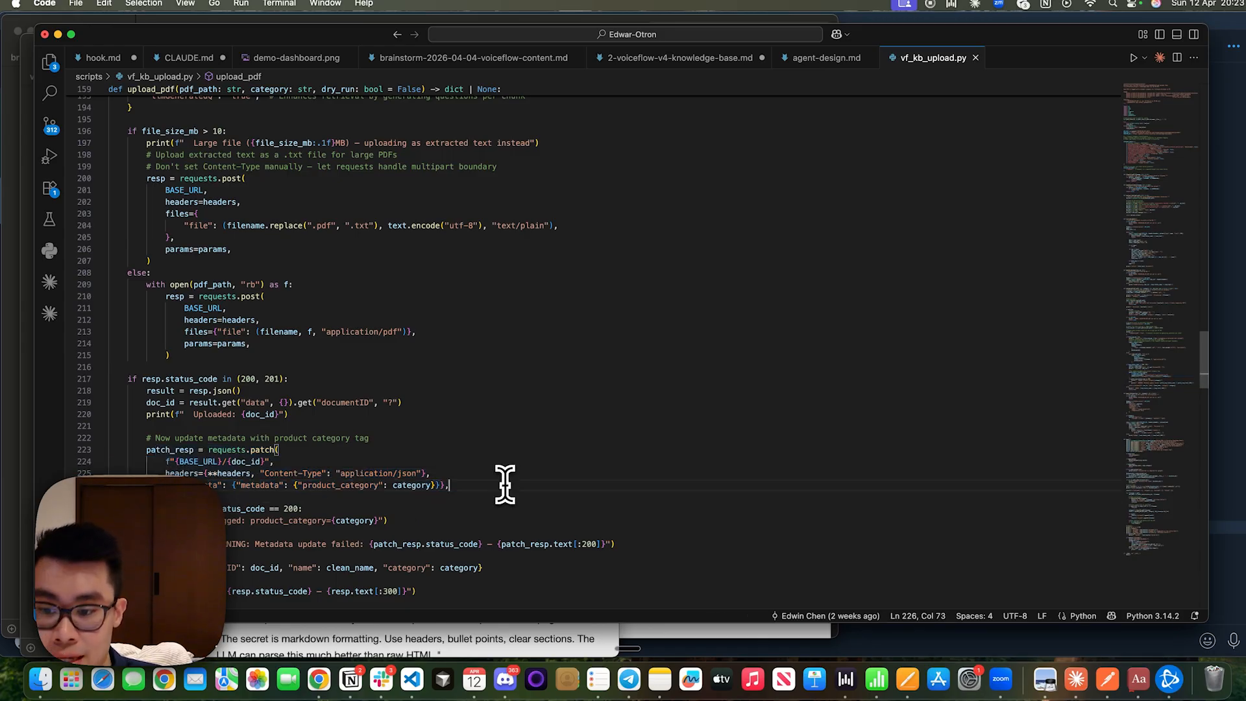
scroll(505, 484, down, 20)
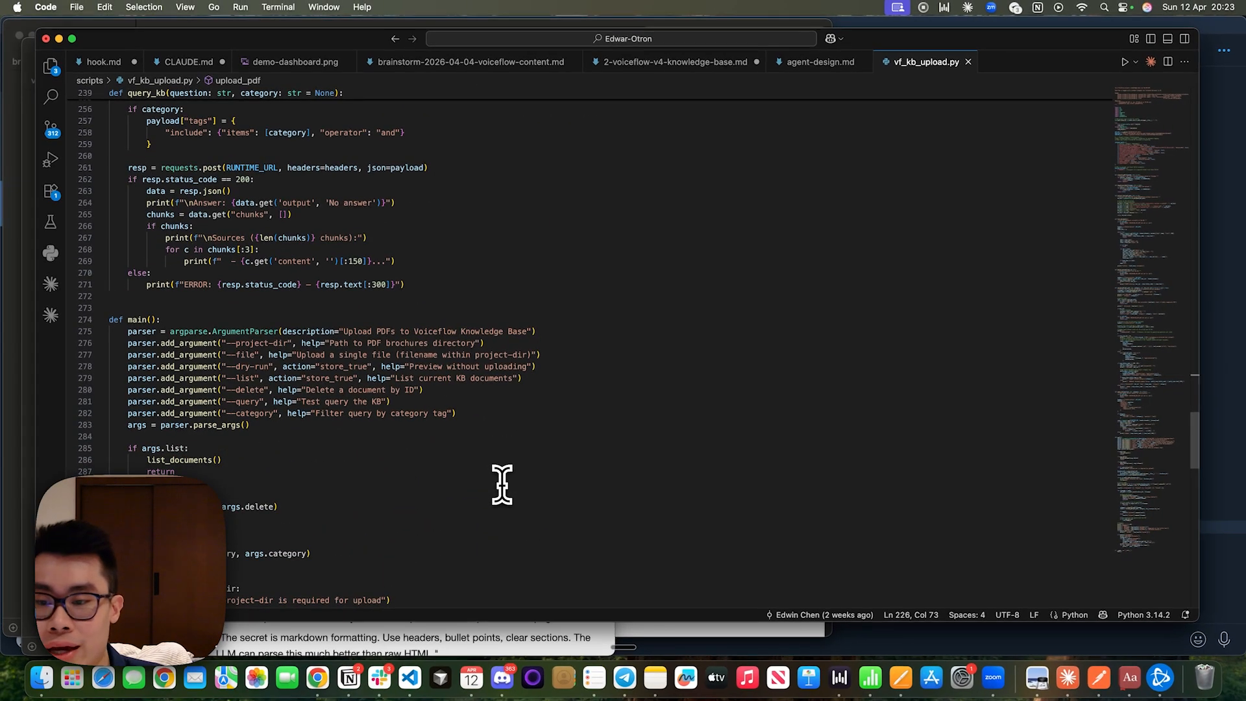
scroll(502, 483, up, 9)
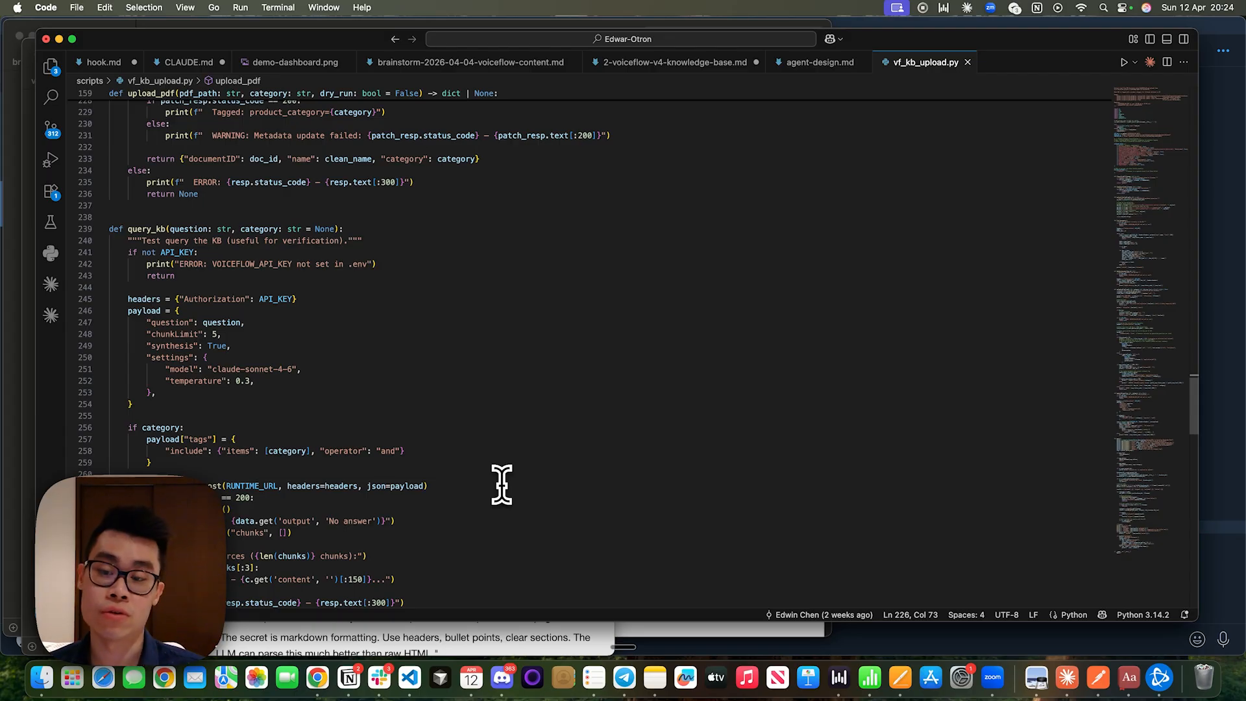
Switch to the Voiceflow docs in Chrome, examine the Knowledge base API overview's endpoints and open the Upload table document reference.
key(ctrl+Right)
click(97, 453)
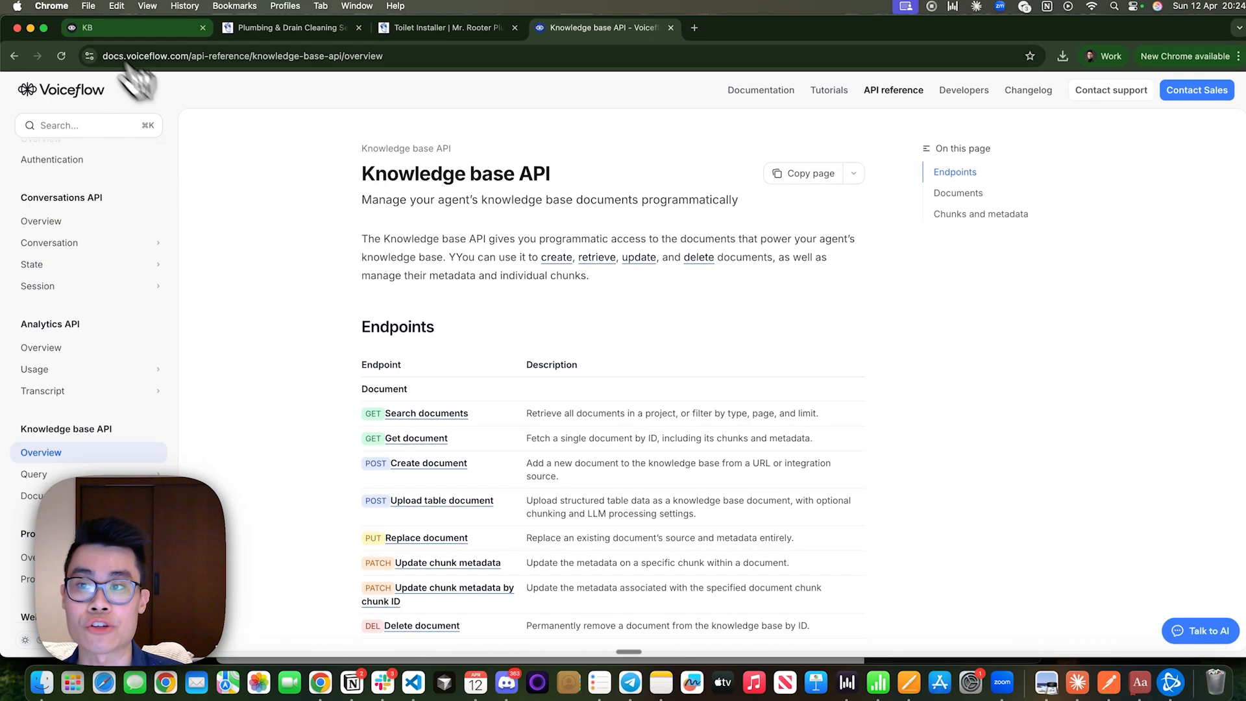
drag(336, 57, 425, 56)
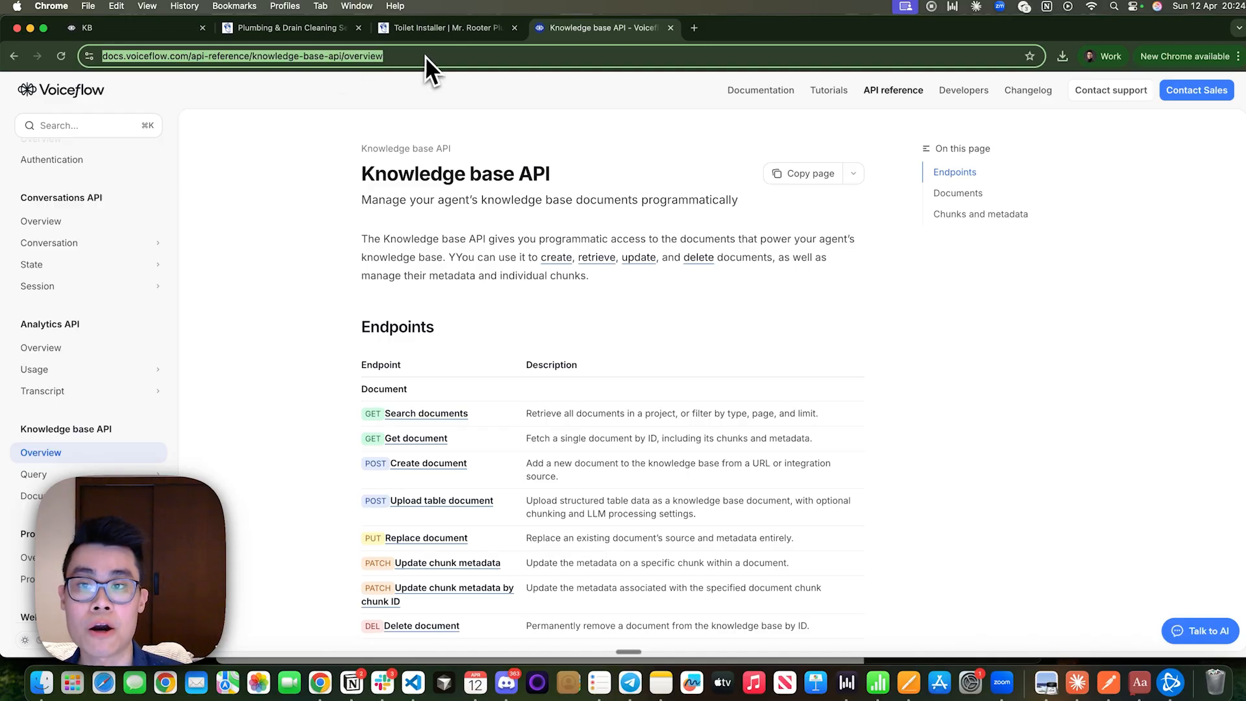
drag(330, 180, 643, 174)
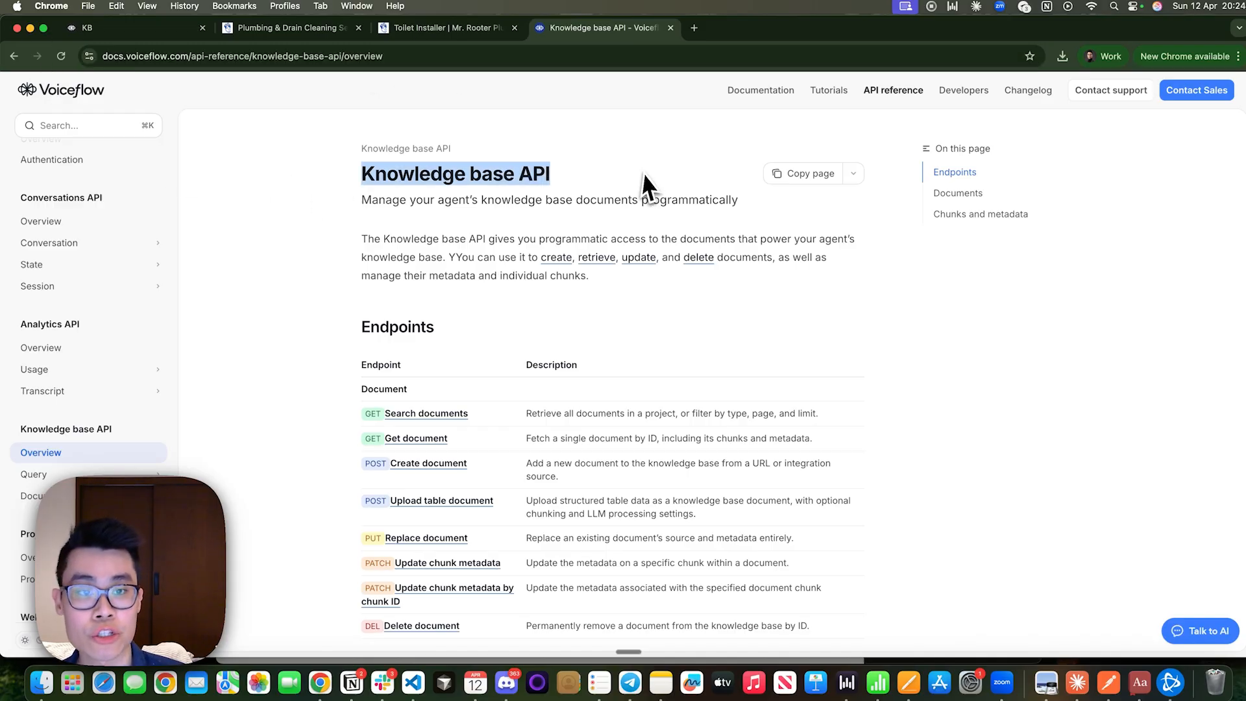
click(644, 173)
scroll(611, 364, down, 2)
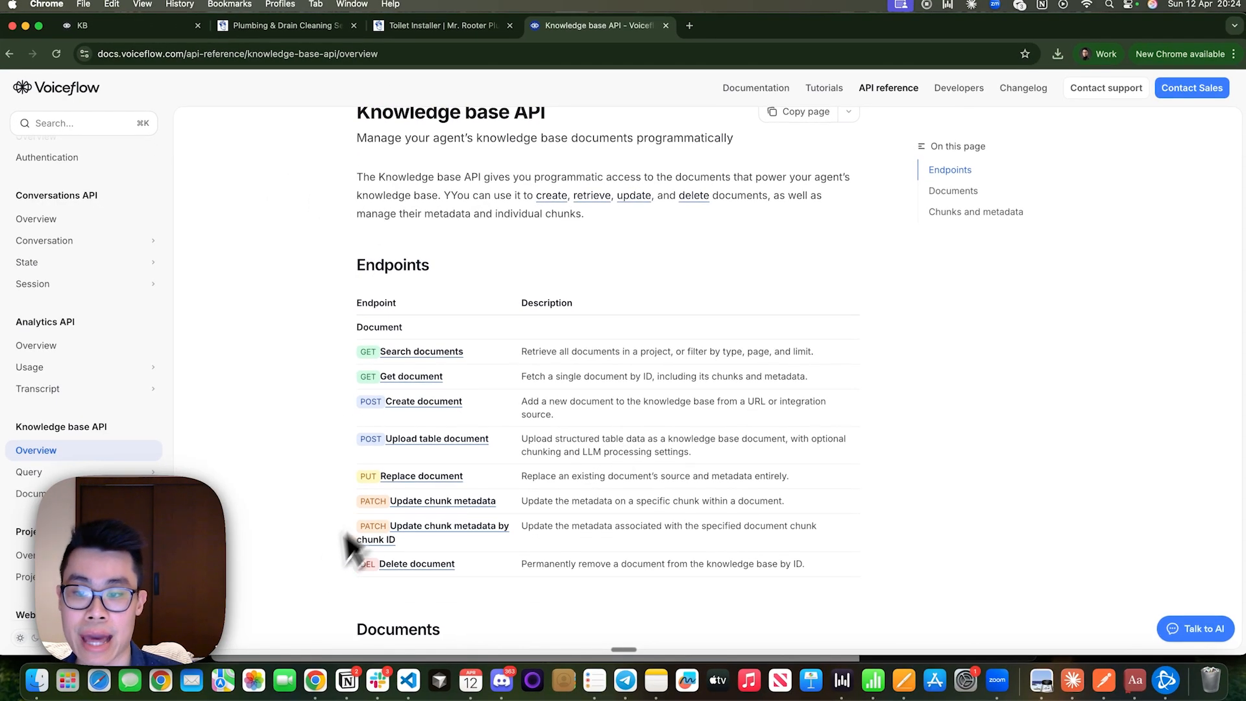
click(426, 441)
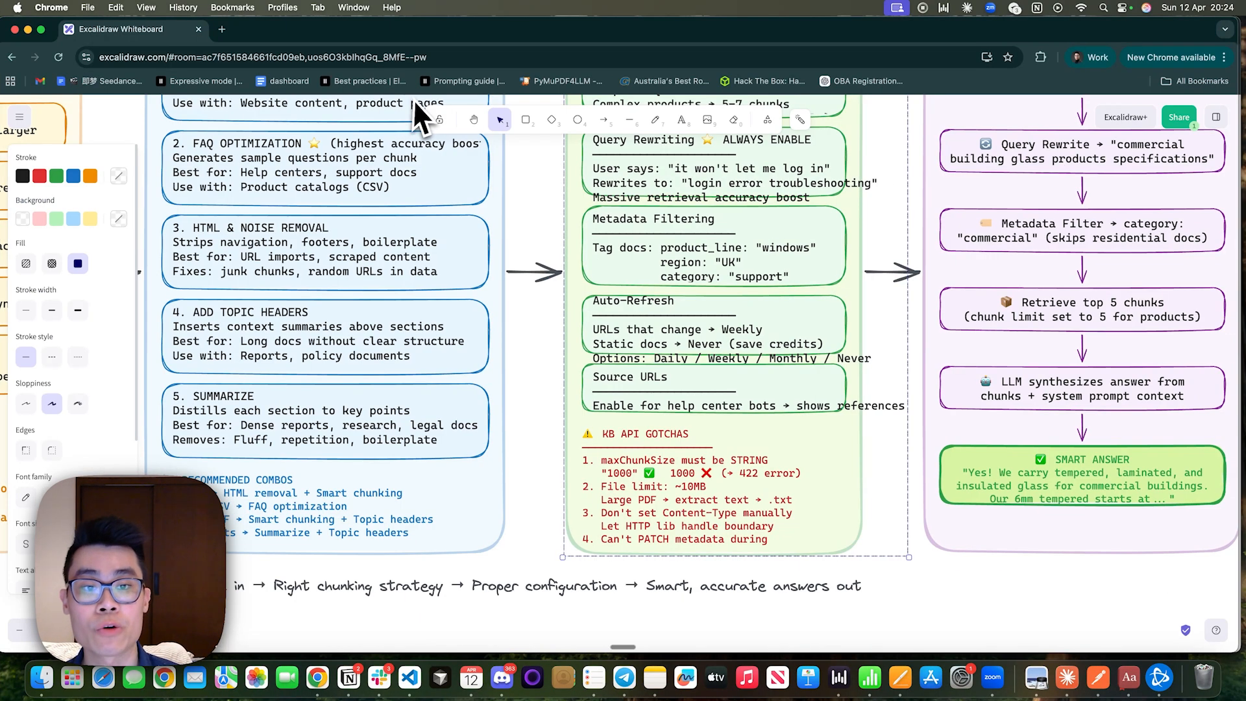
Switch to the Excalidraw whiteboard and view the whole Voiceflow V4 Knowledge Base architecture diagram.
scroll(415, 382, down, 8)
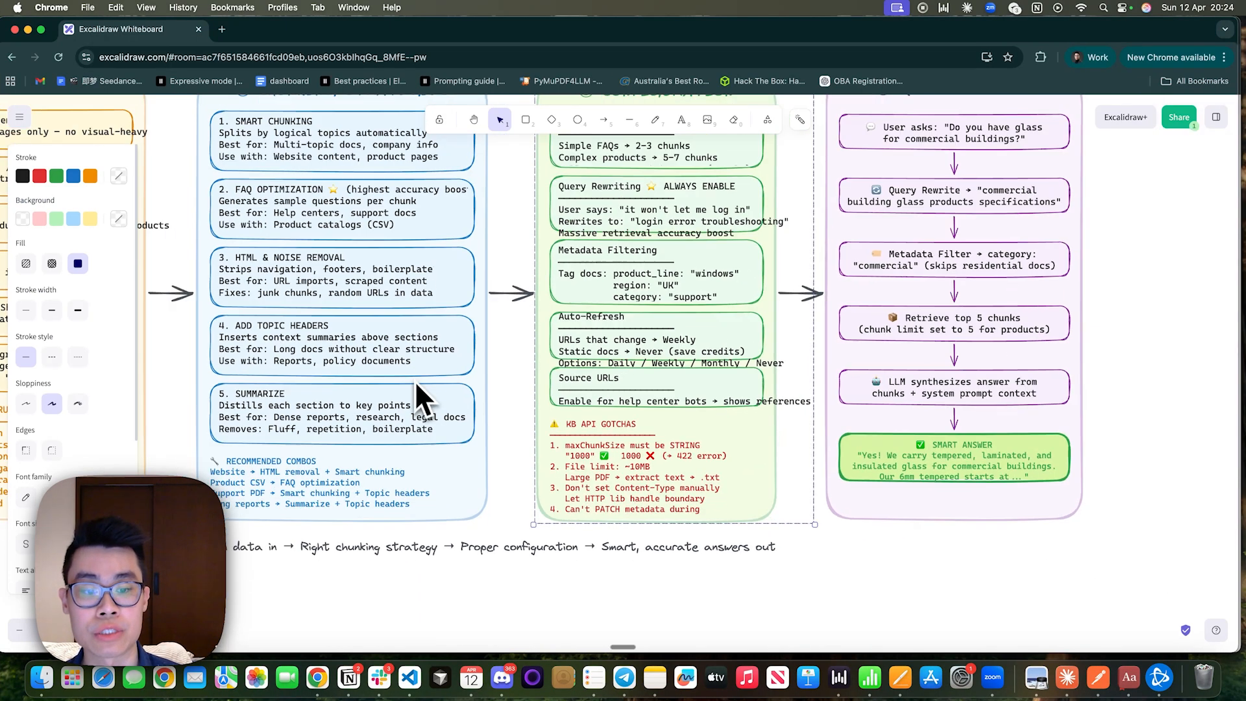
scroll(415, 384, up, 4)
scroll(415, 384, right, 2)
scroll(415, 384, up, 1)
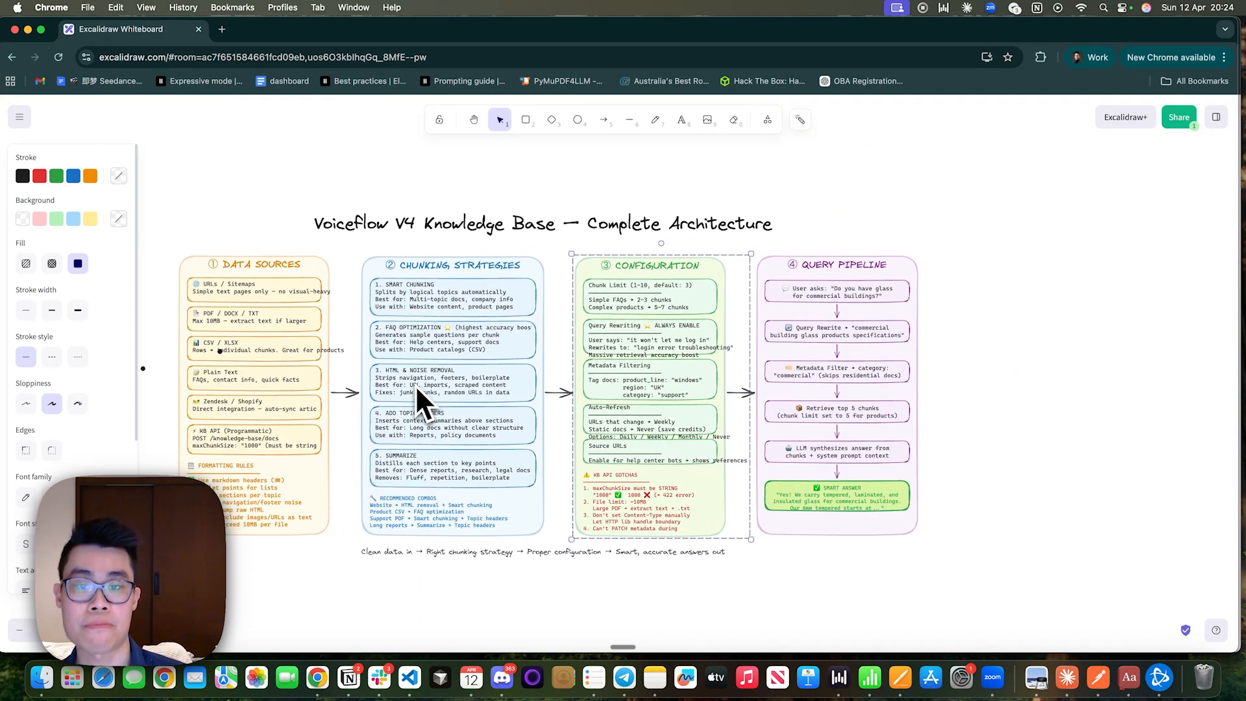